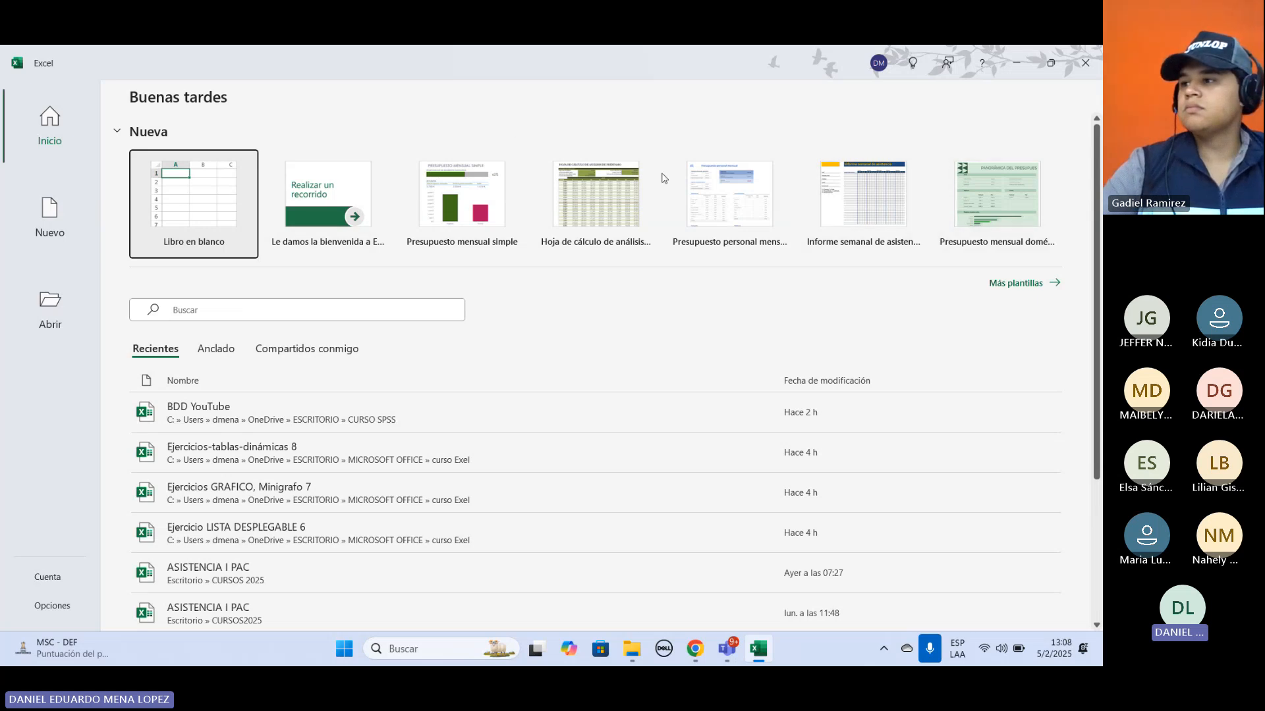
Create a blank workbook and discard the recovered files so they are not offered again.
click(201, 205)
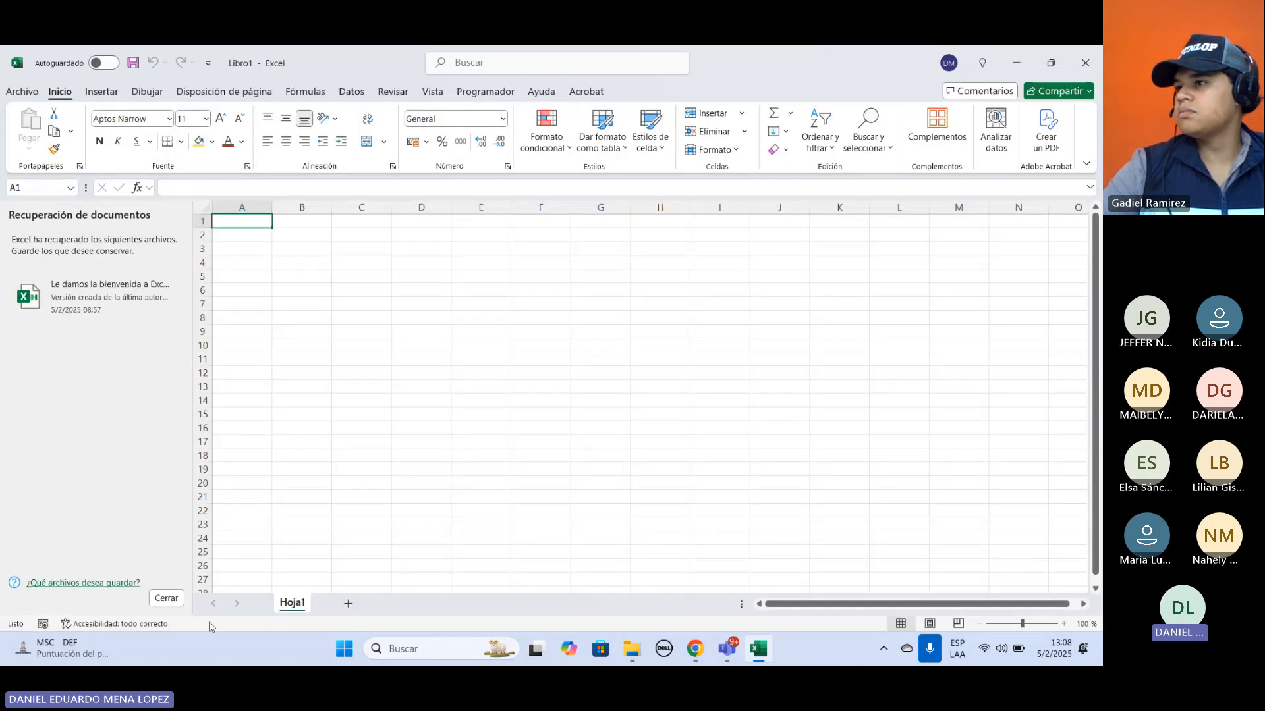
click(166, 598)
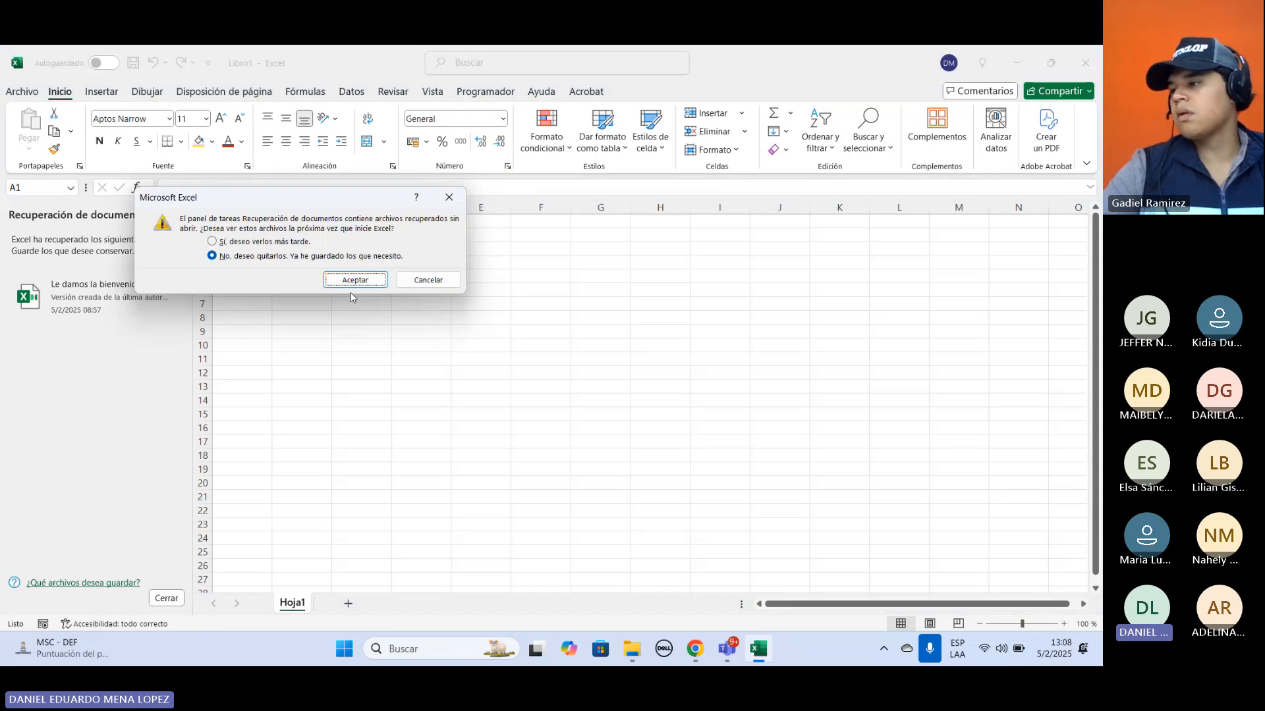
key(Return)
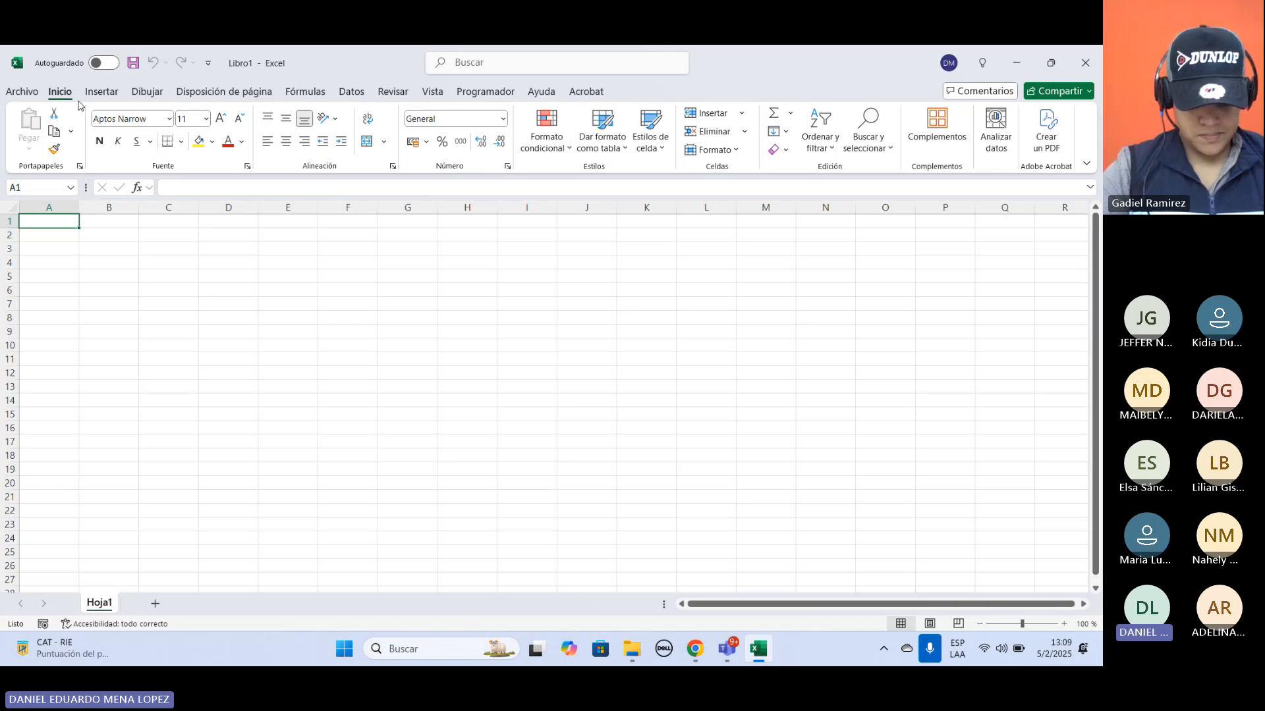
Examine the options for number formats, conditional formatting, filling, clearing, and sorting and filtering.
click(502, 121)
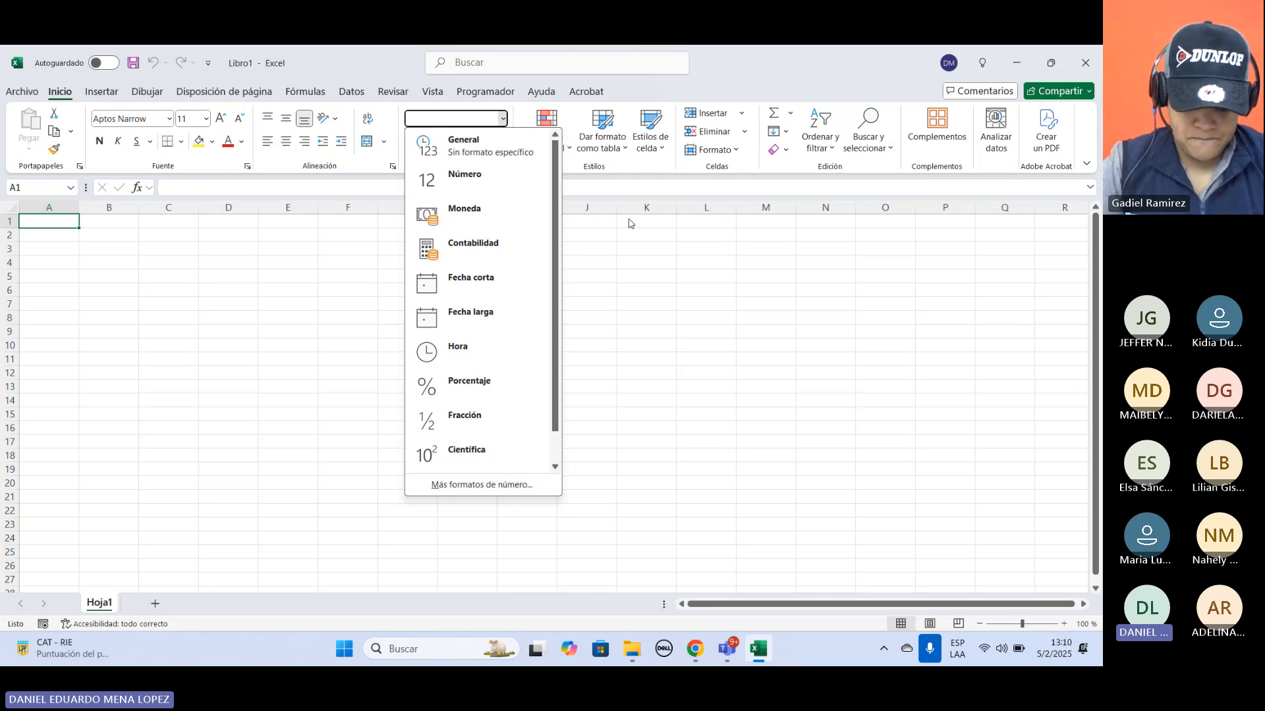
click(648, 267)
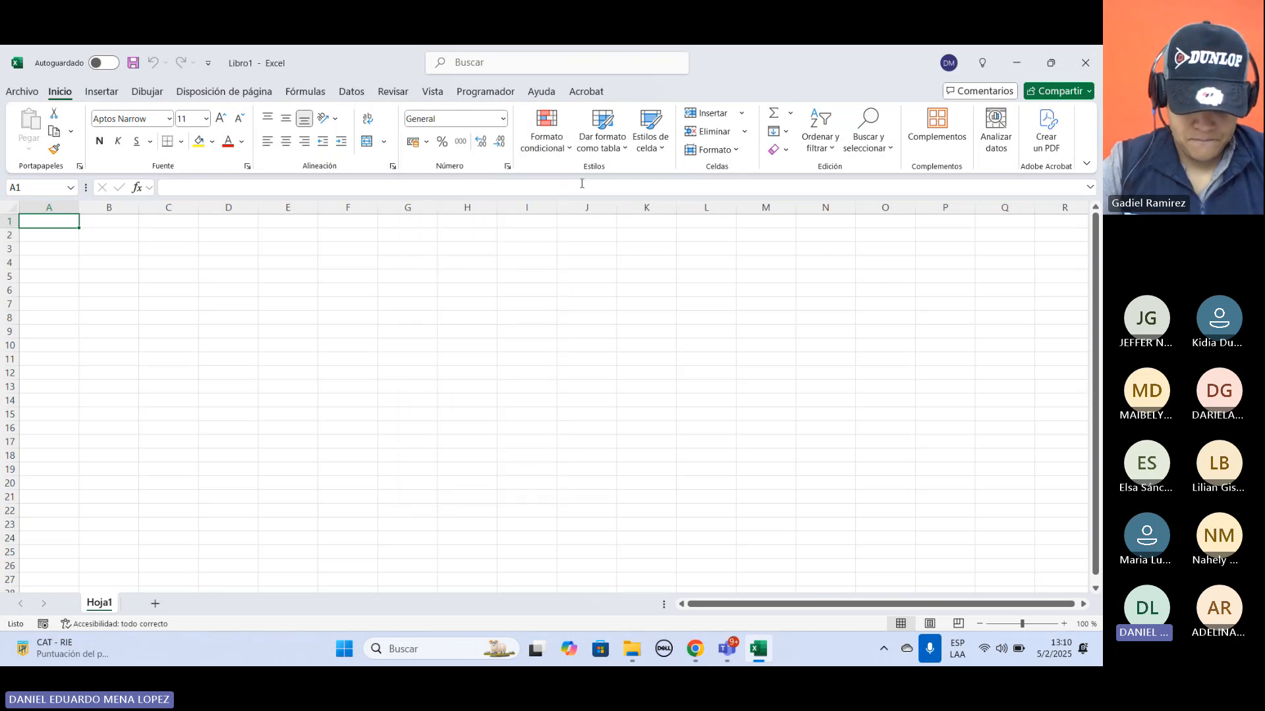
click(553, 150)
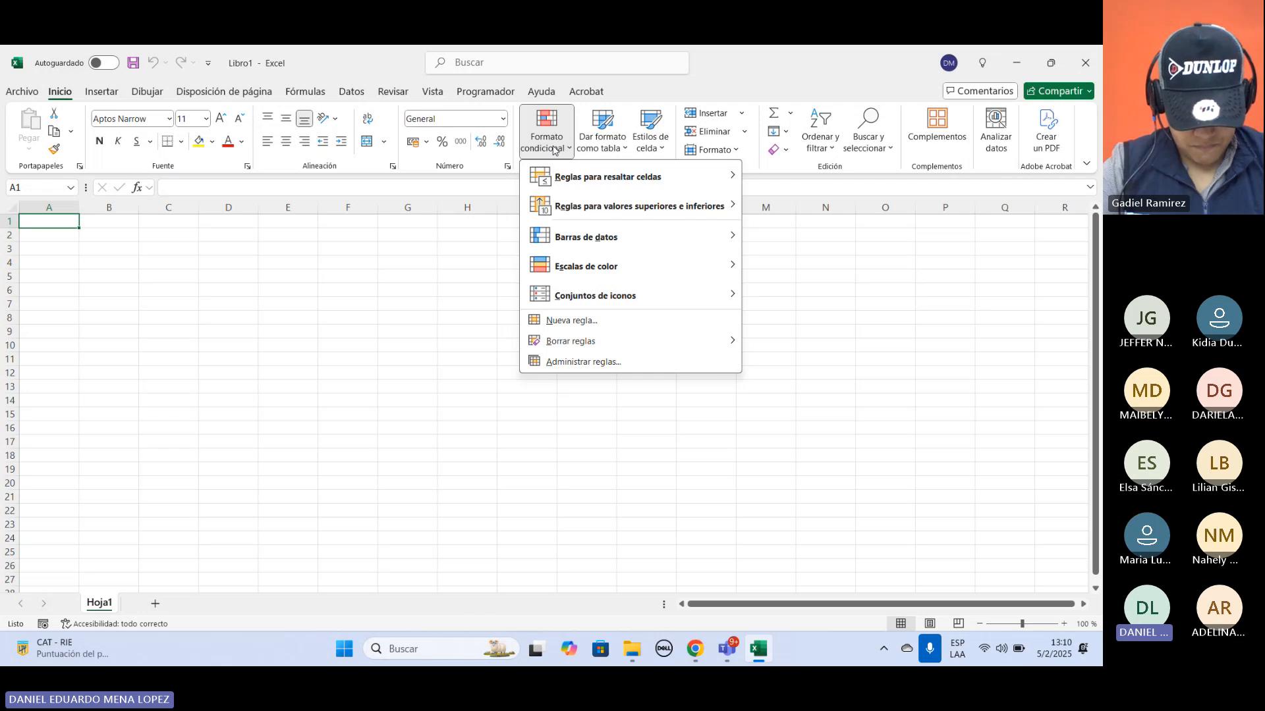
click(883, 350)
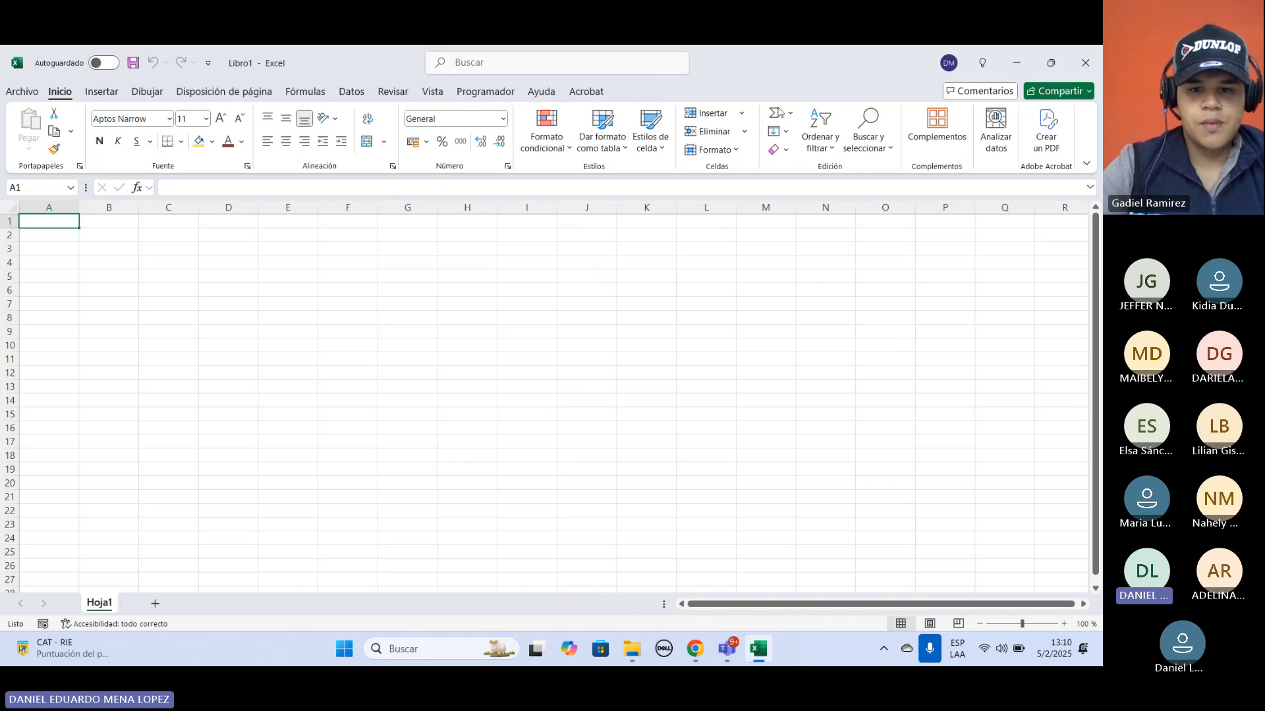
click(786, 132)
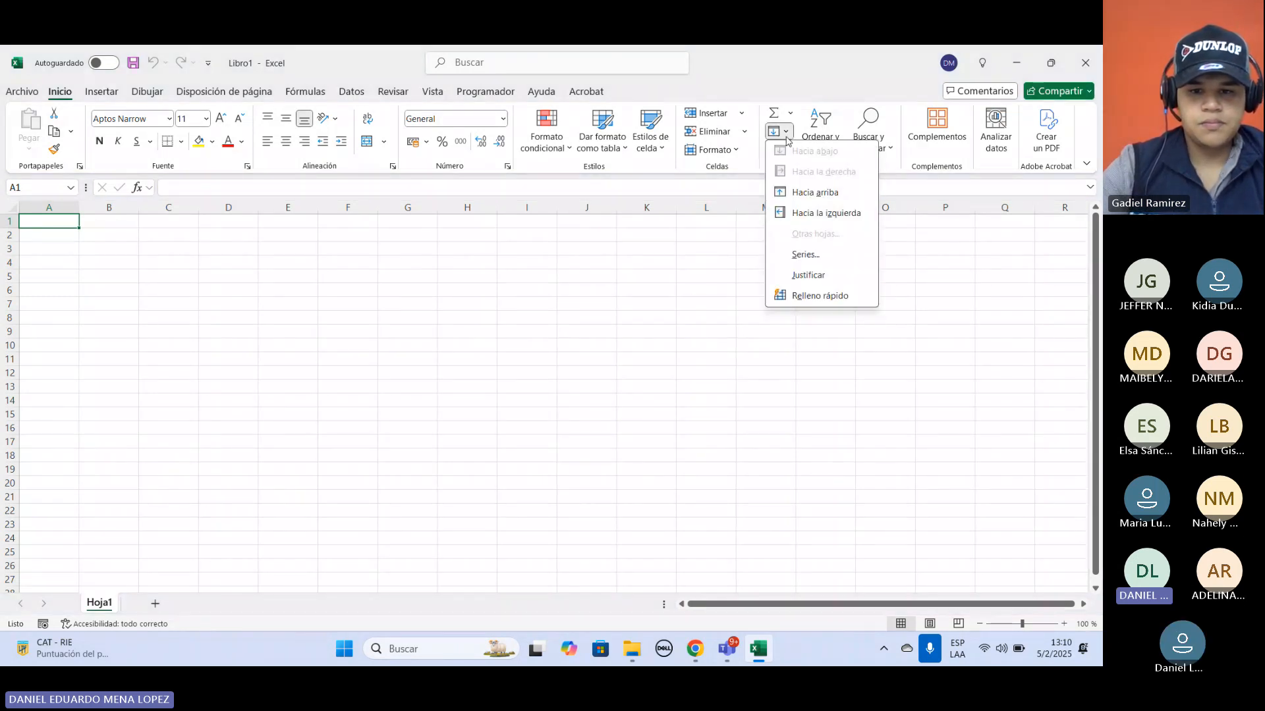
click(756, 197)
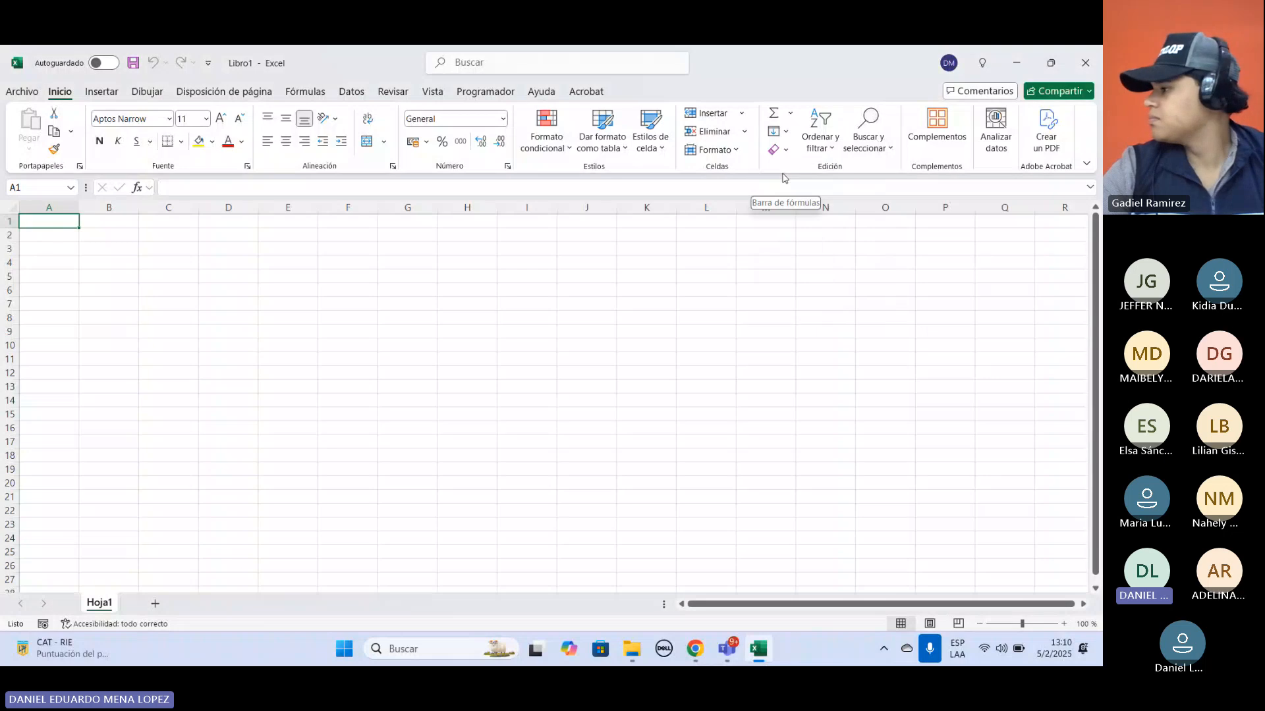
click(786, 150)
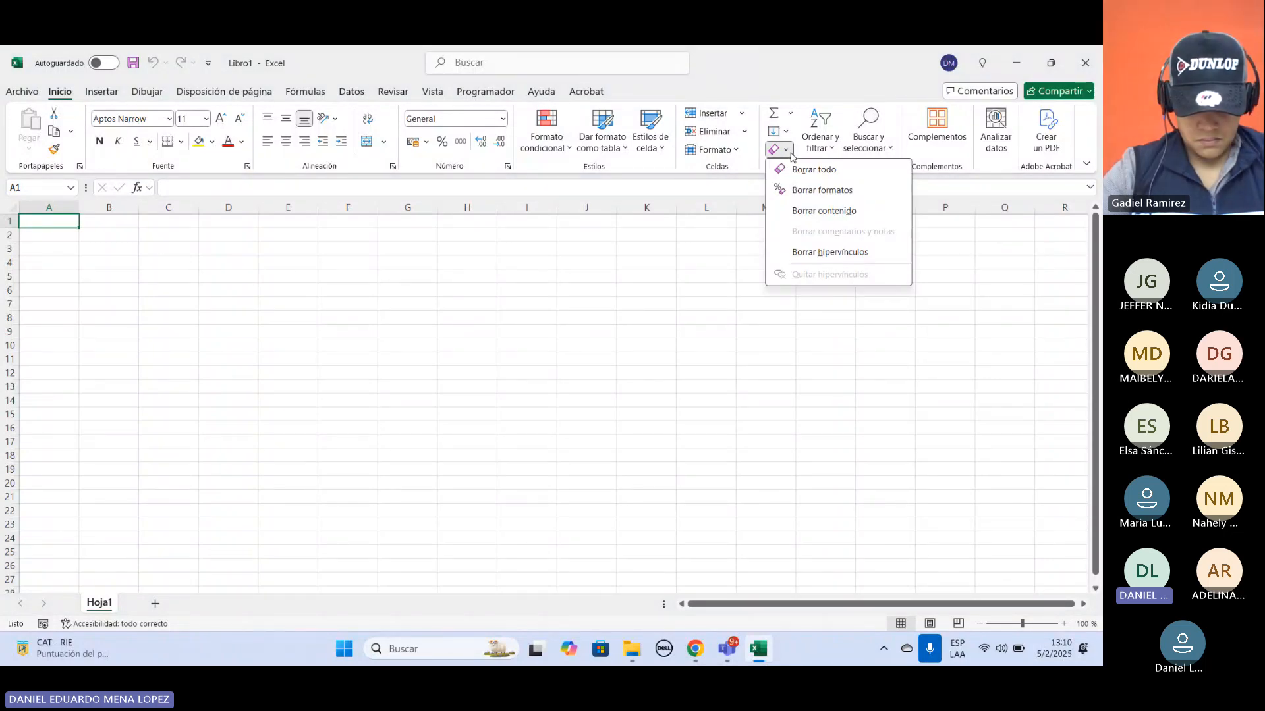
click(836, 147)
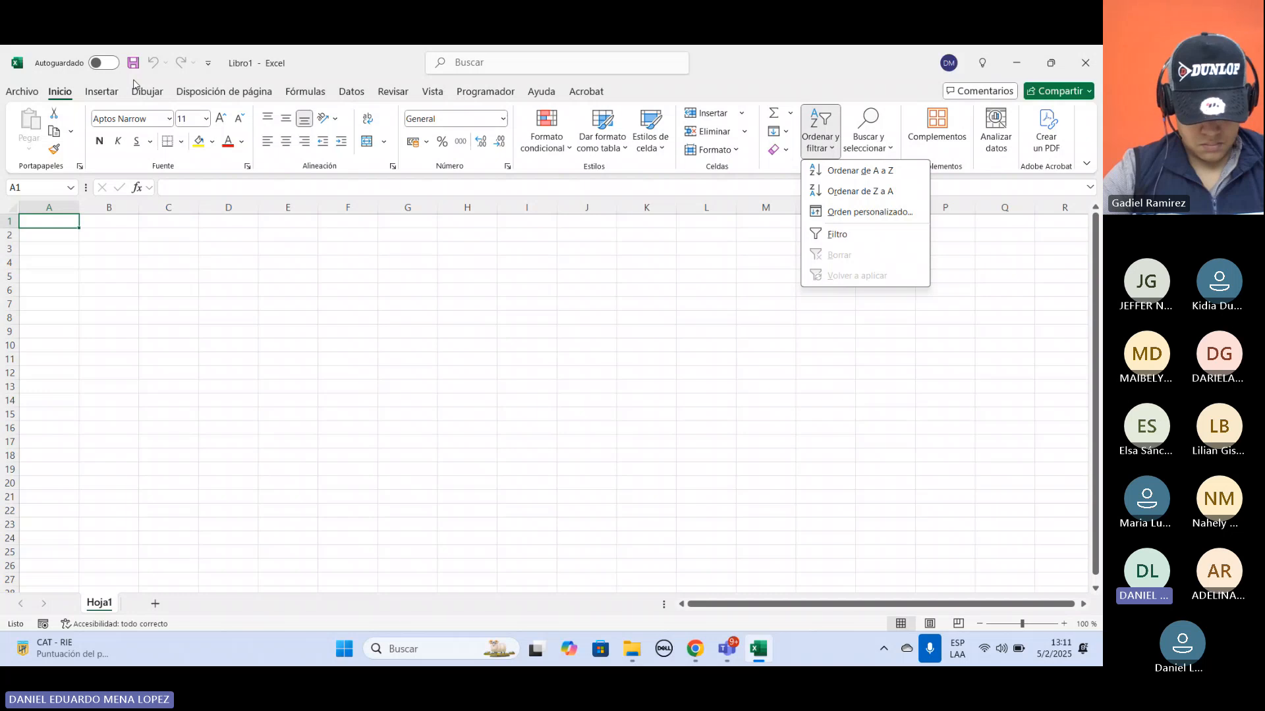
Examine the command sets for inserting, drawing, page layout, formulas and help, plus the file-management options.
click(99, 93)
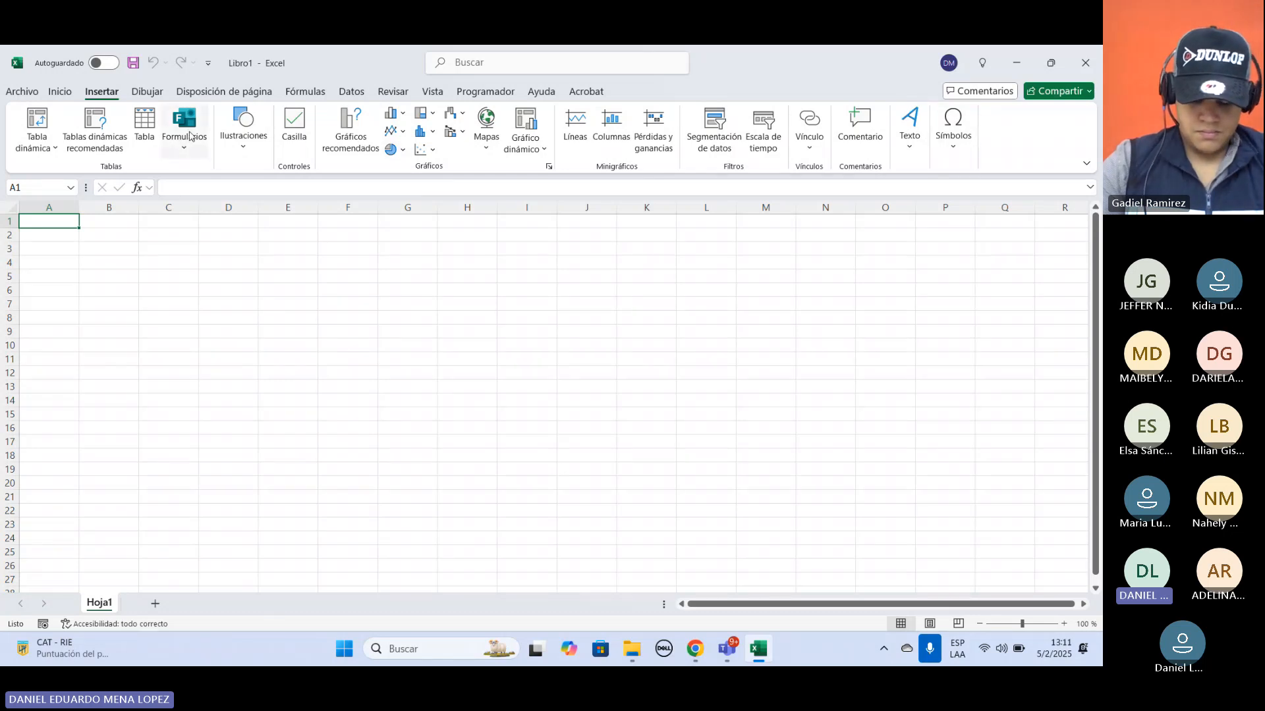
click(148, 92)
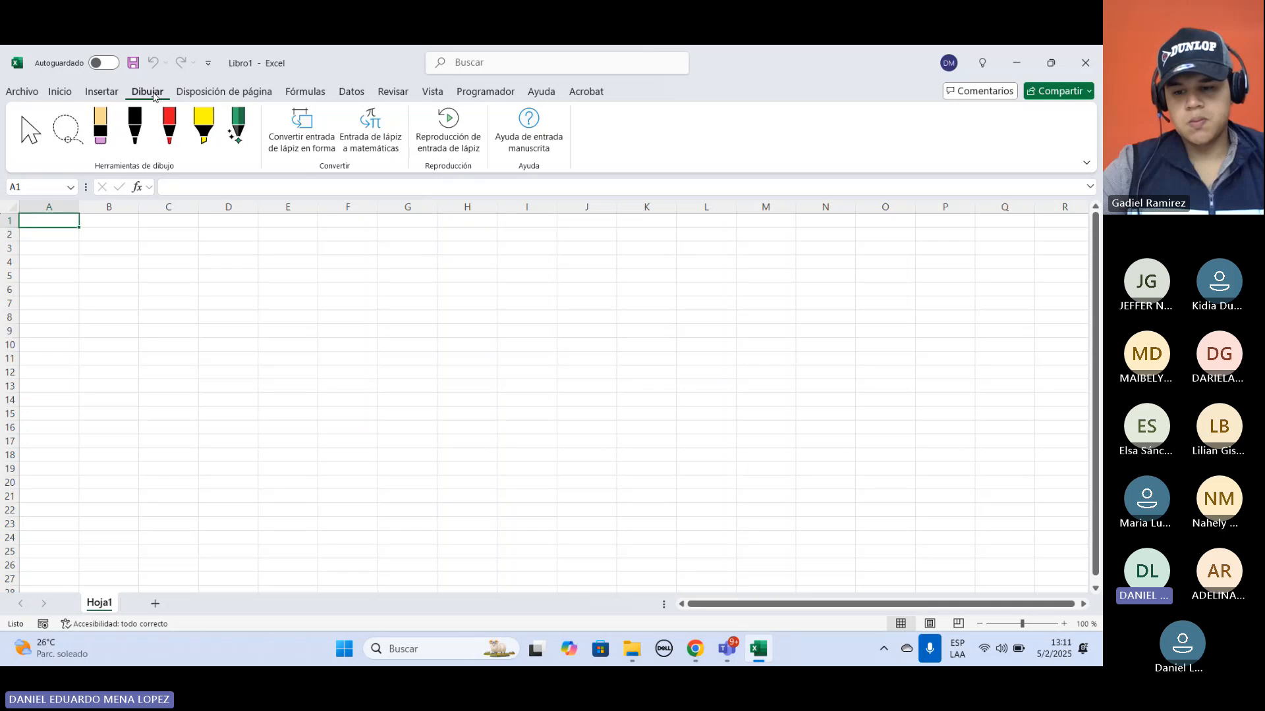
click(247, 91)
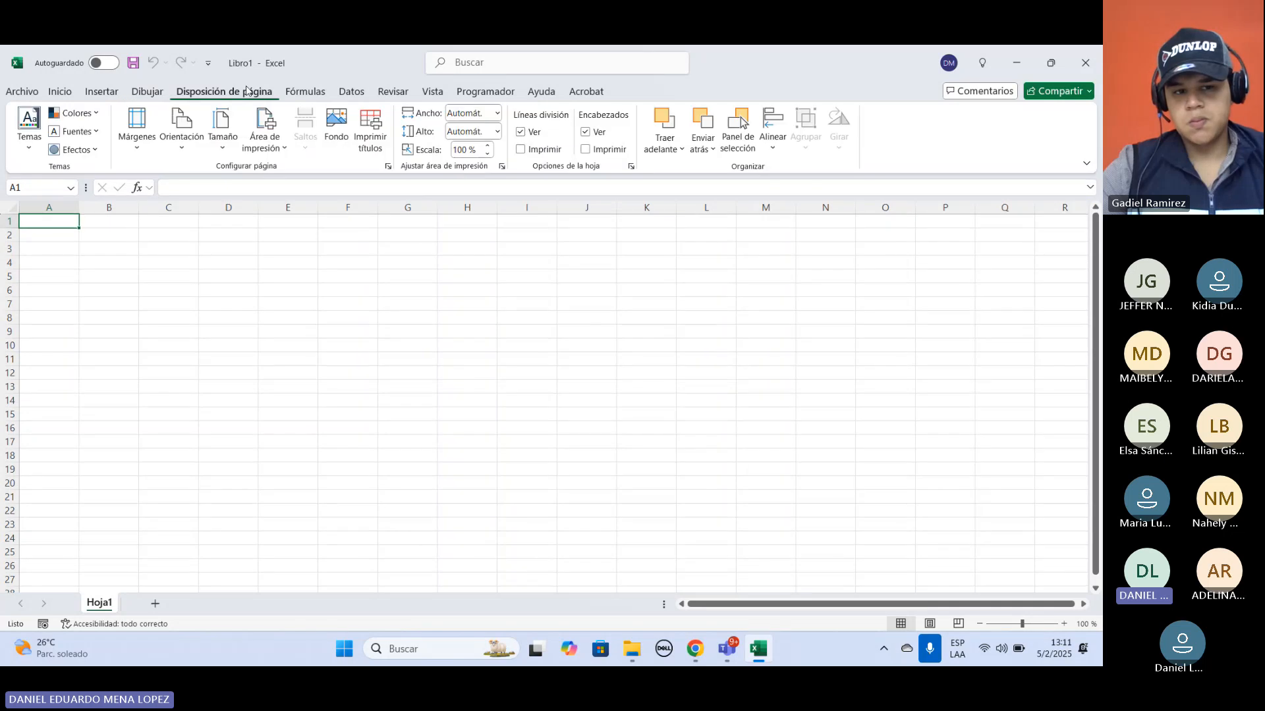
click(303, 91)
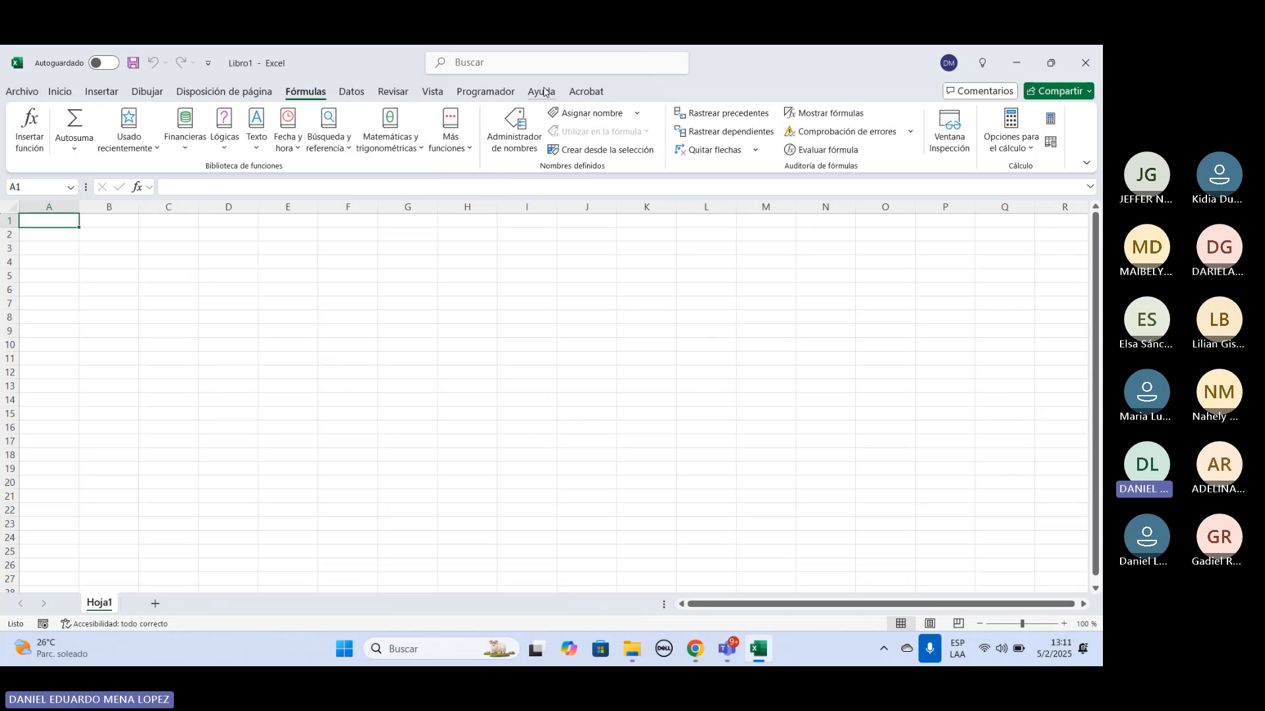
click(542, 91)
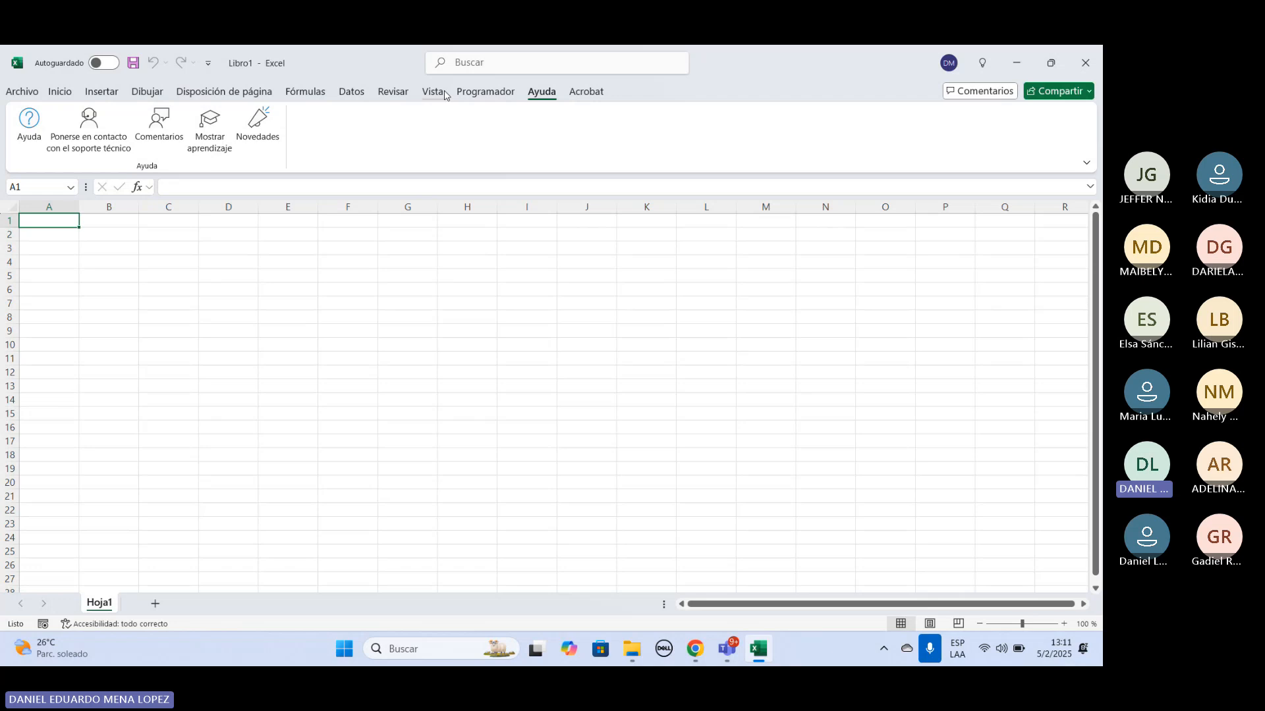
click(57, 97)
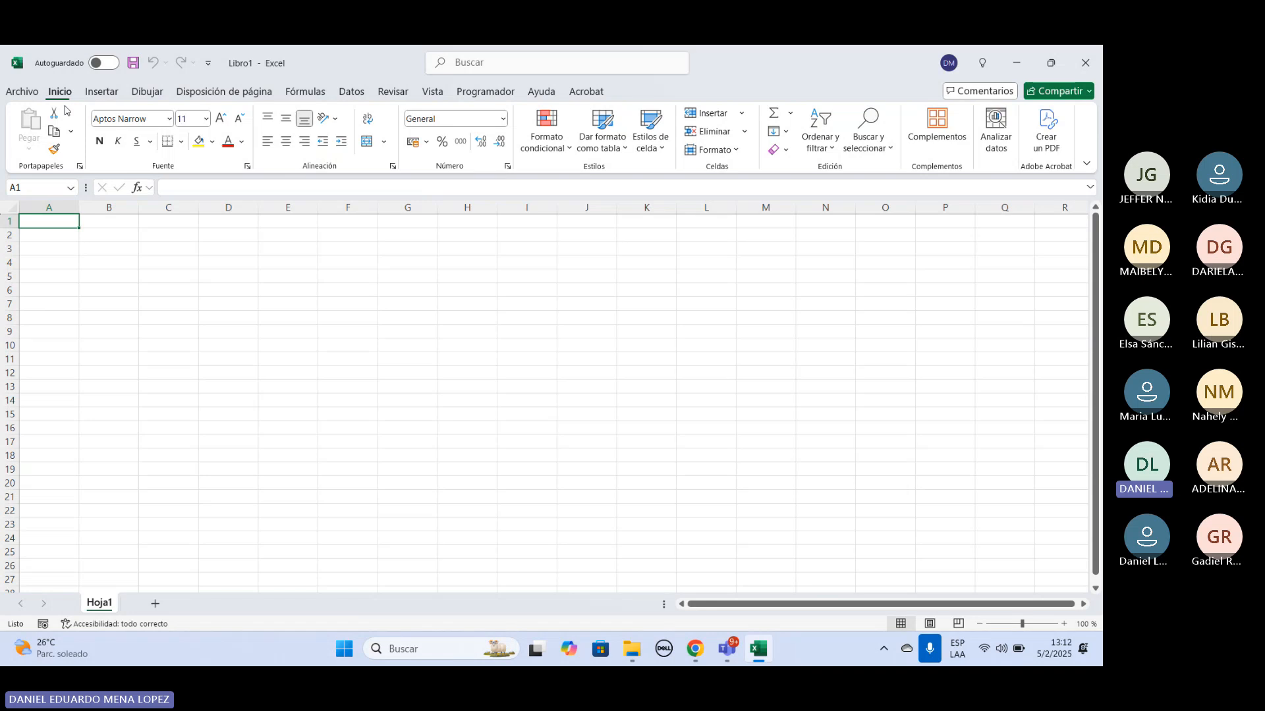
click(29, 98)
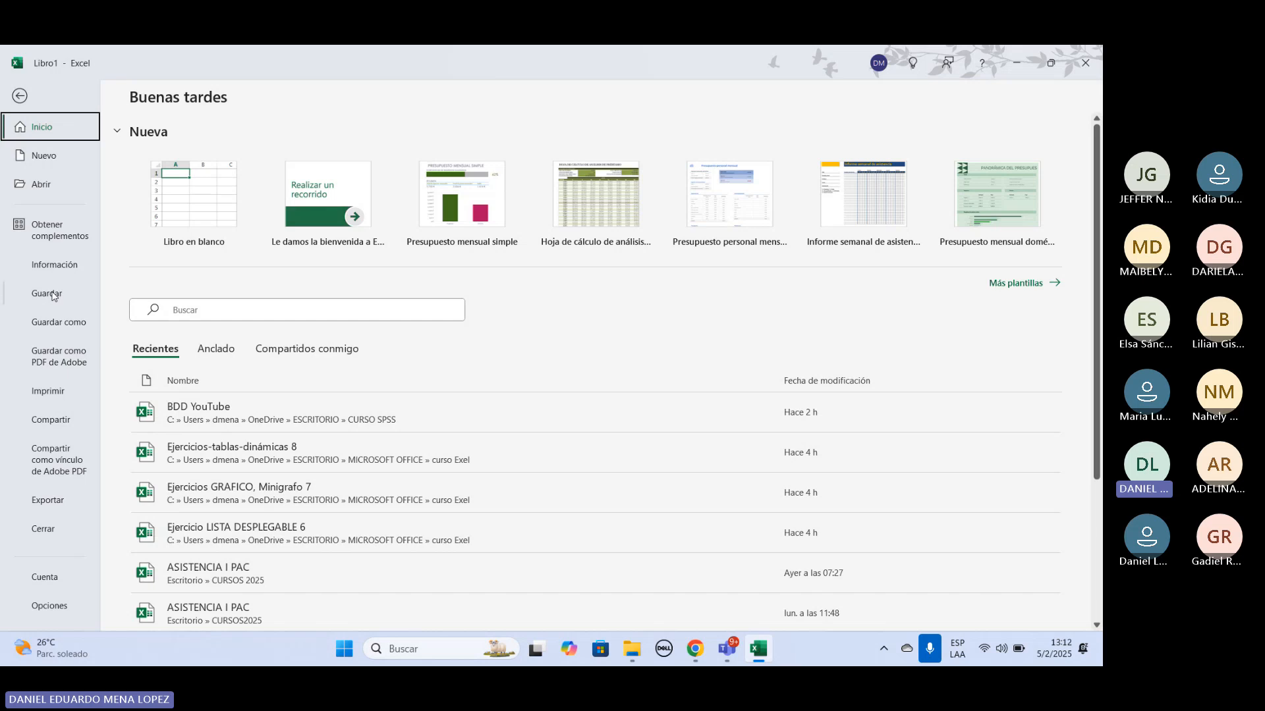
click(20, 96)
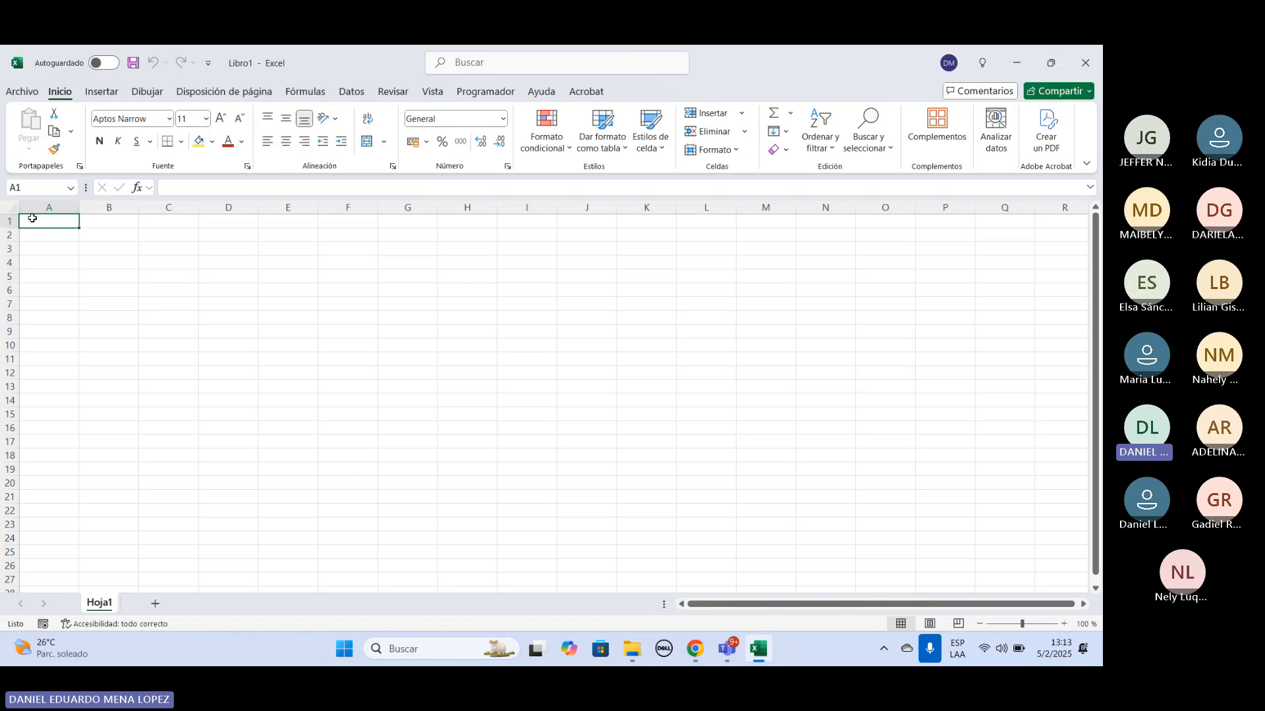
Examine the worksheet's columns and rows by selecting columns A, B and C individually, followed by rows 1 to 20.
drag(26, 209, 471, 207)
click(50, 208)
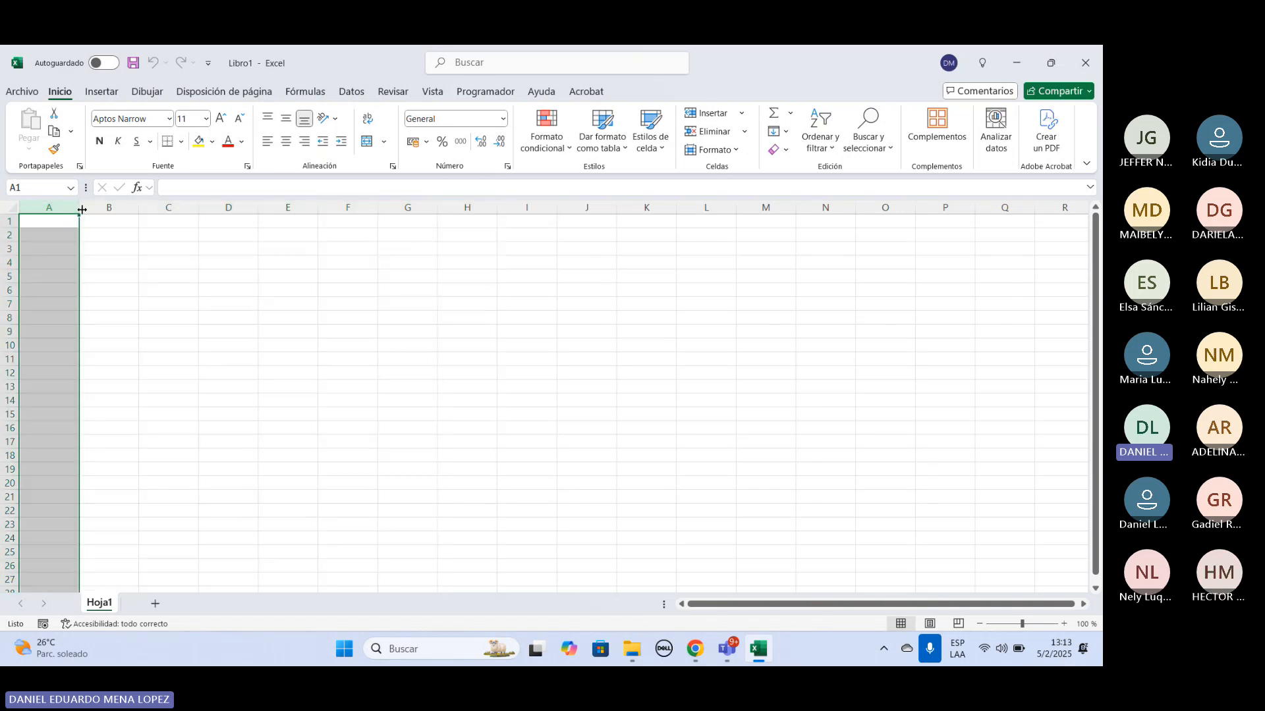
click(108, 208)
click(147, 207)
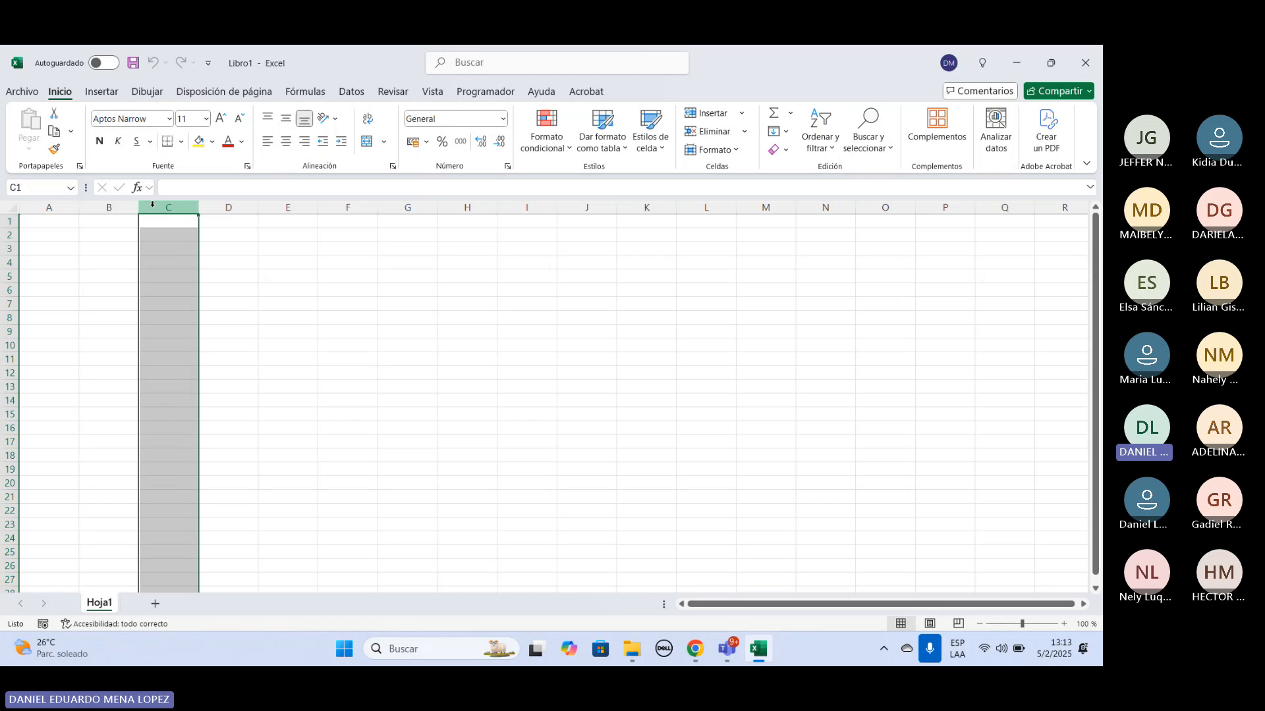
click(91, 207)
click(168, 207)
drag(4, 224, 13, 484)
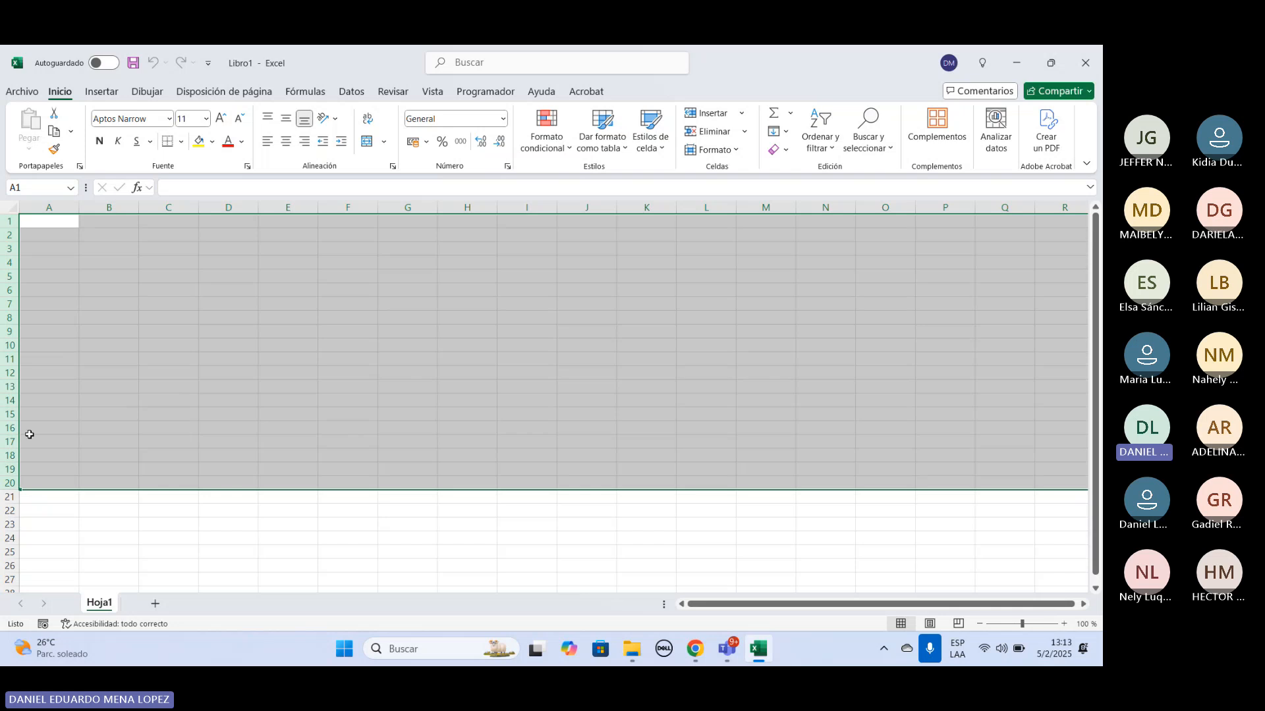
Examine how columns and rows meet by selecting column B and single cells such as C7, C3, C8 and C5.
click(189, 303)
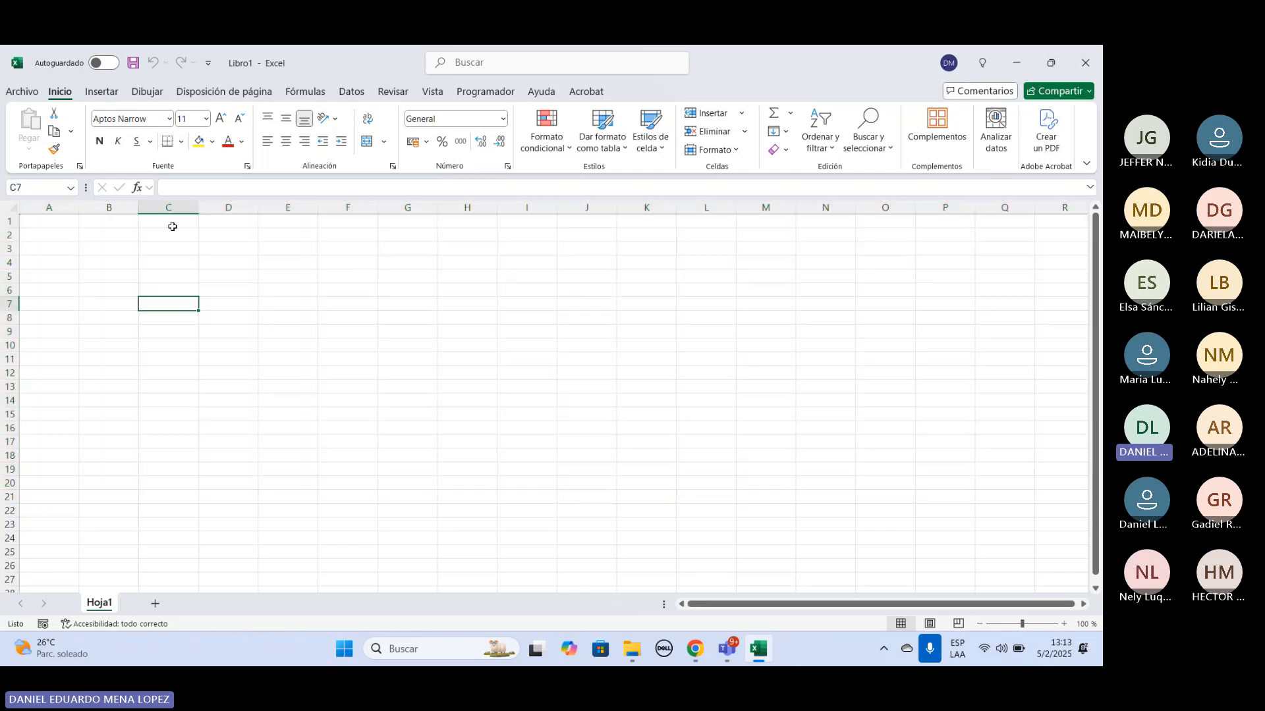
click(119, 208)
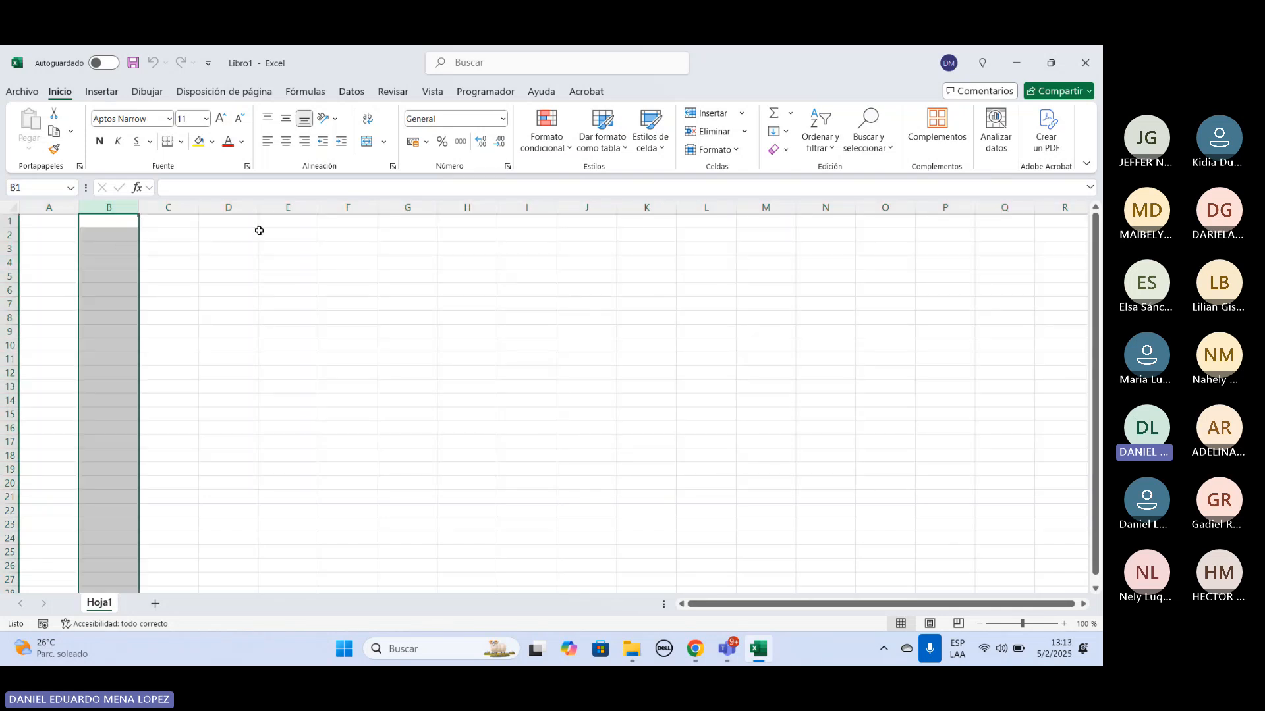
click(235, 234)
click(168, 249)
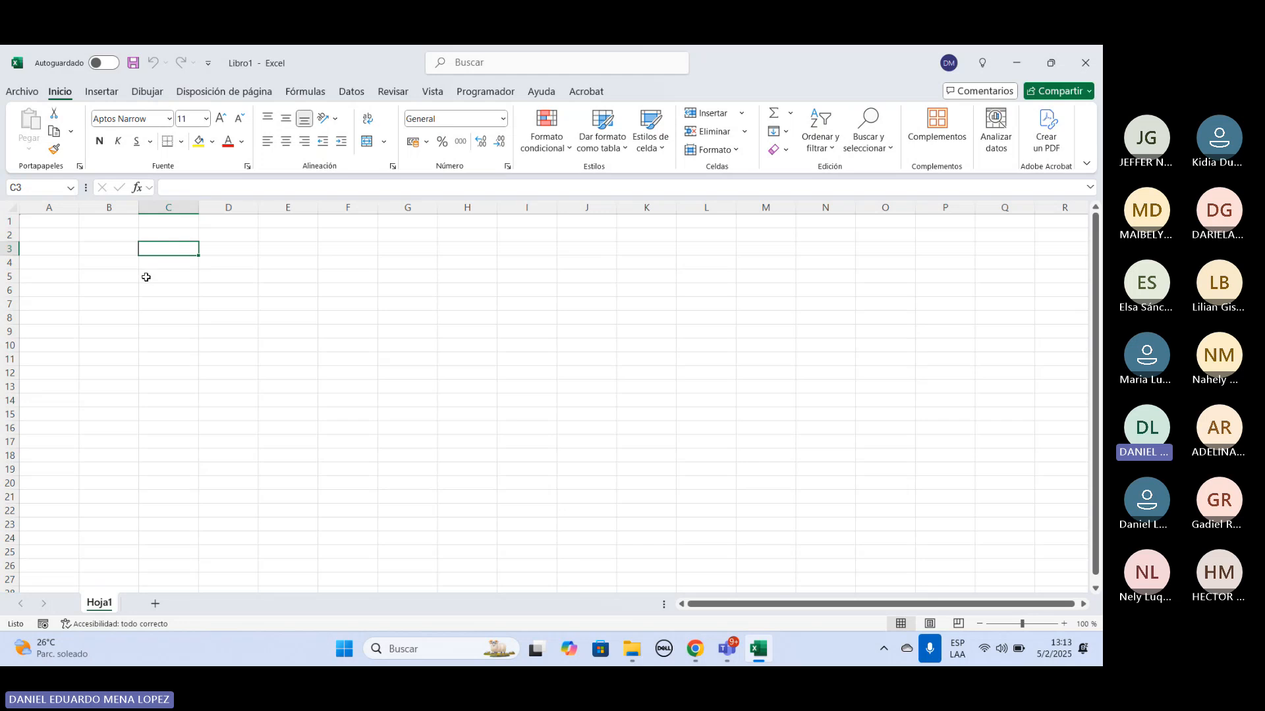
click(189, 315)
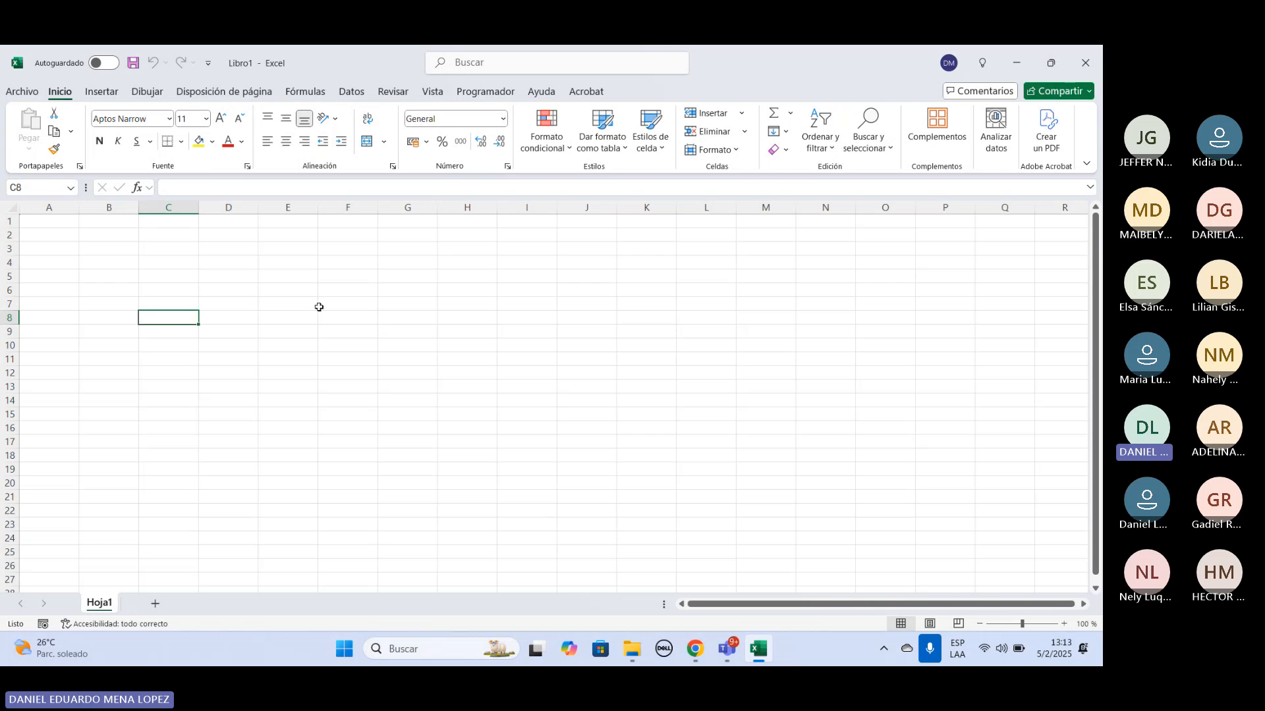
click(272, 299)
click(191, 275)
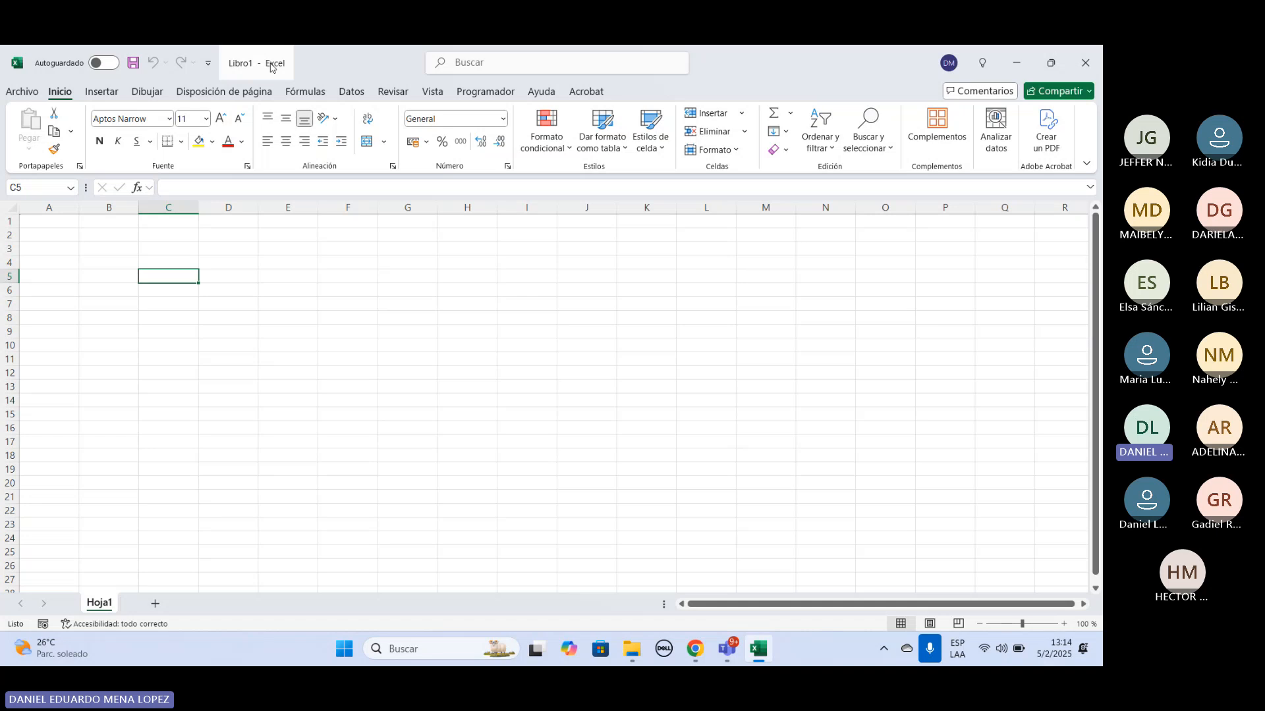
Save the workbook as "Ejercicio Numero 1" in the personal OneDrive Documentos folder and dismiss the version history tips.
click(254, 64)
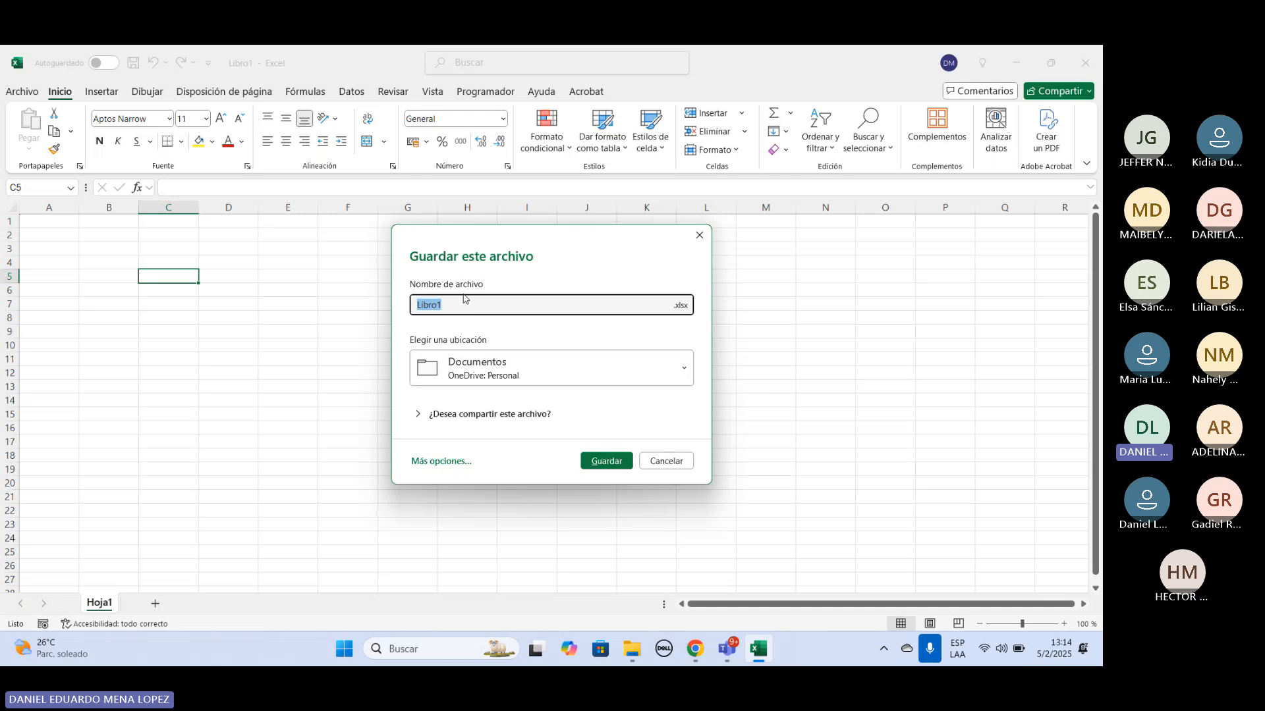
text(Ejercicio)
text(Numero 1)
key(Return)
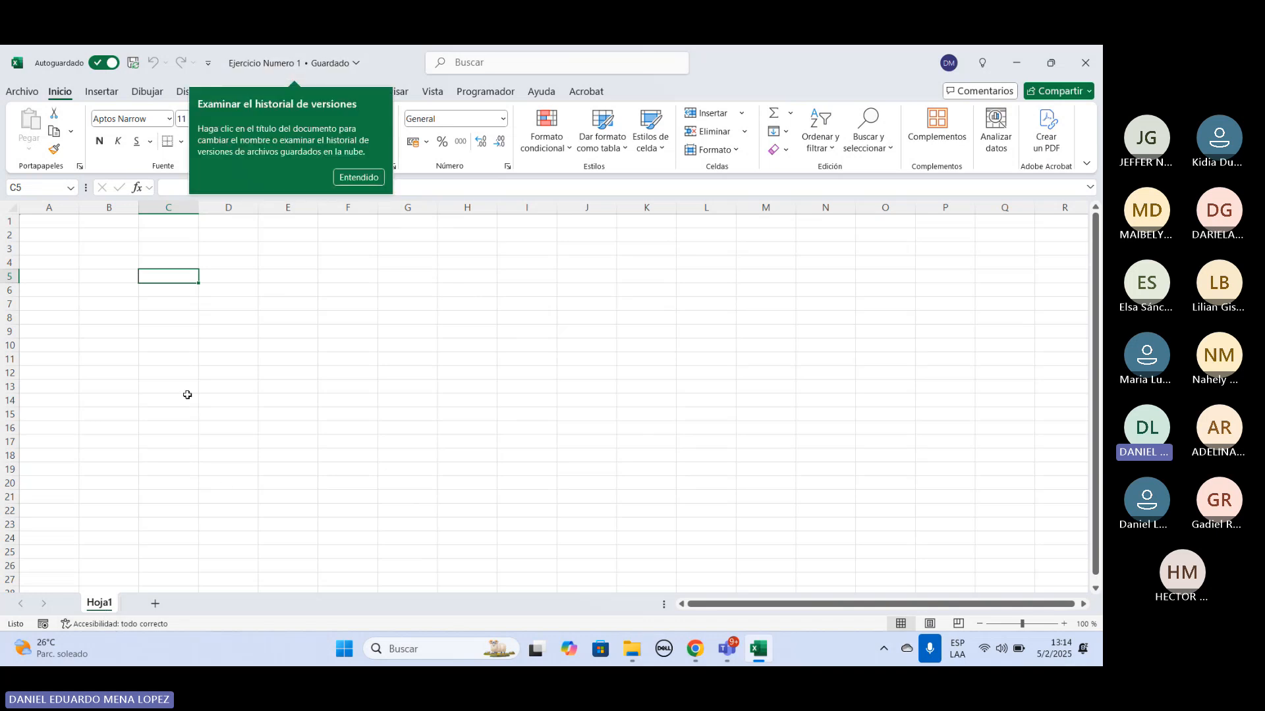
click(357, 177)
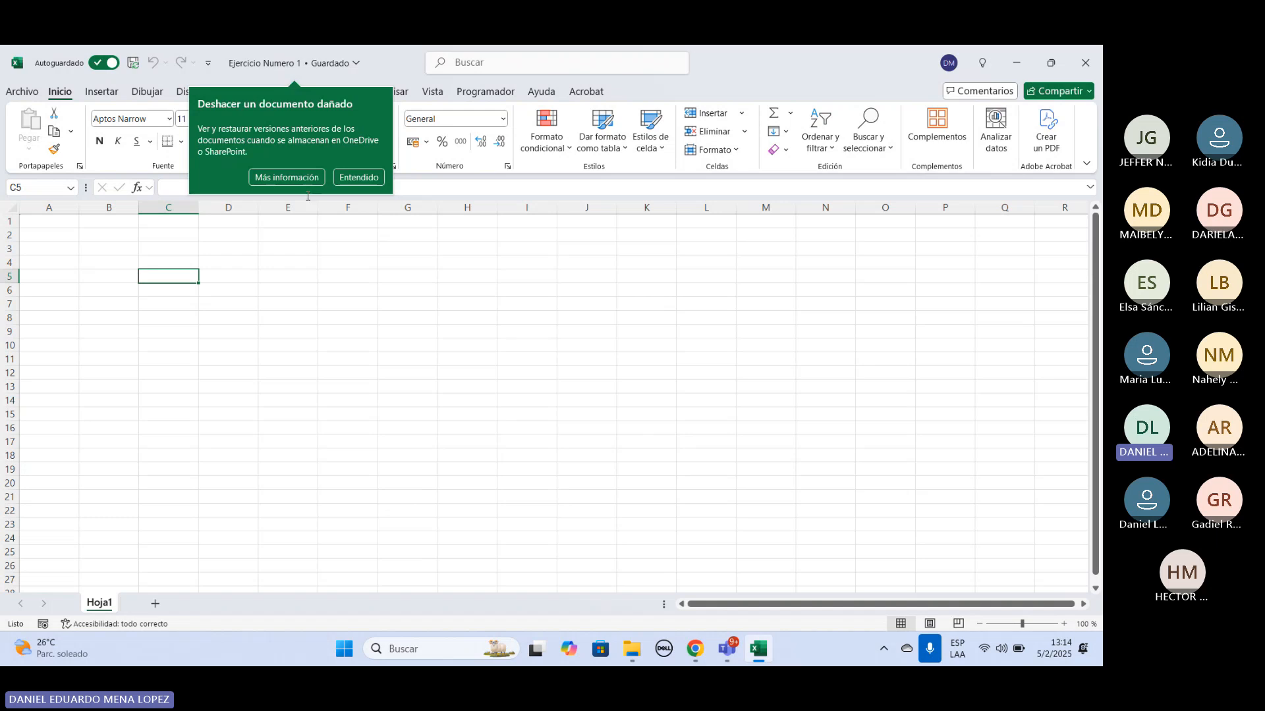
click(355, 178)
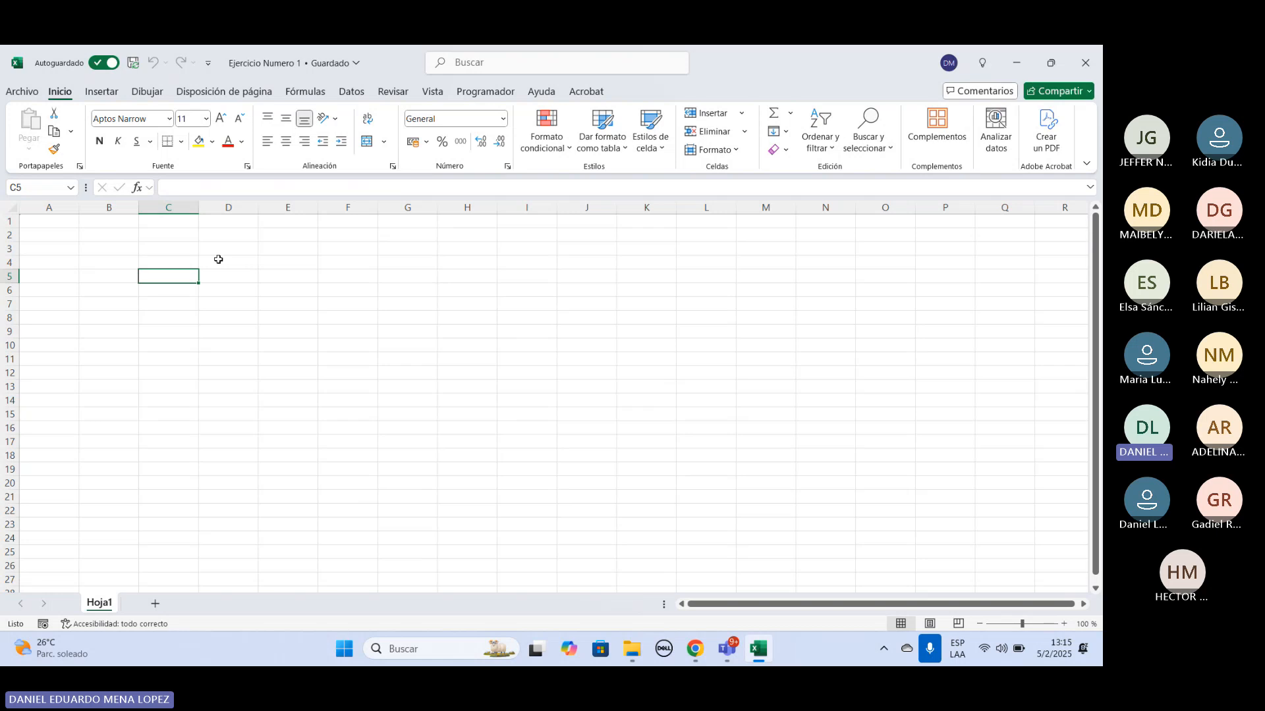
Rename sheet Hoja1 as "Ejemplo 1" and add a second worksheet after it.
right_click(107, 604)
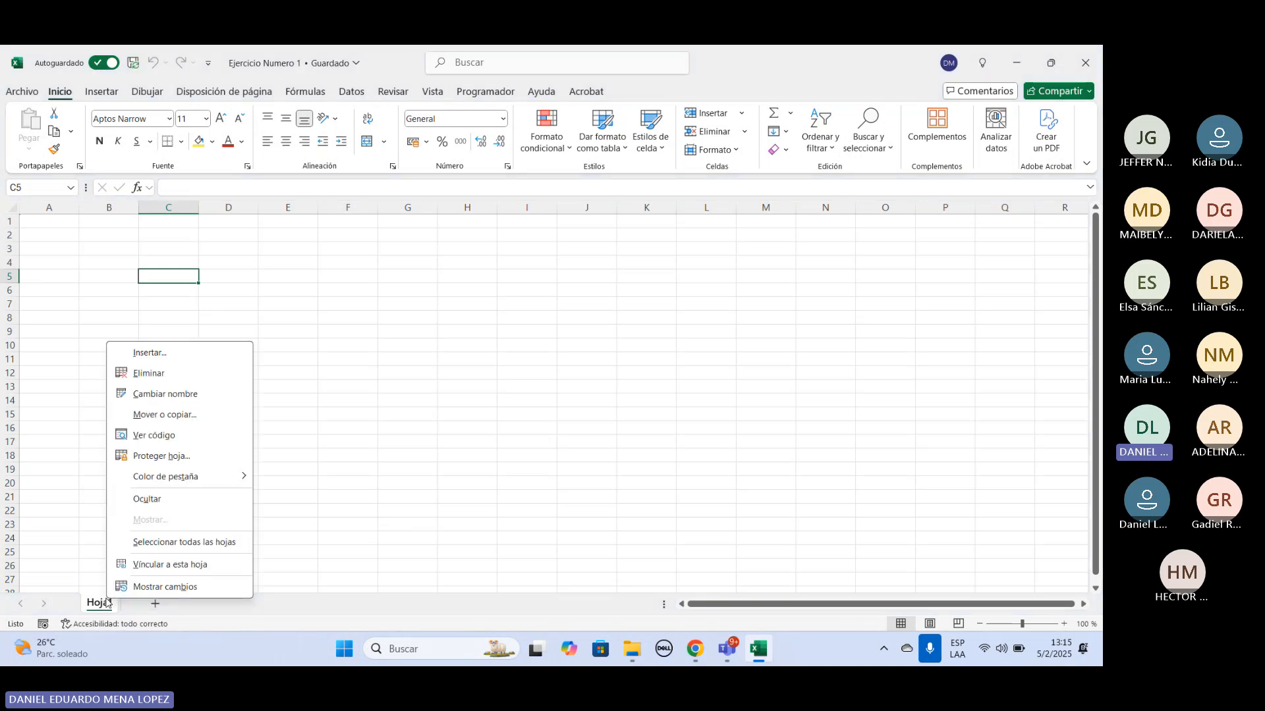
click(149, 393)
text(Ejerci)
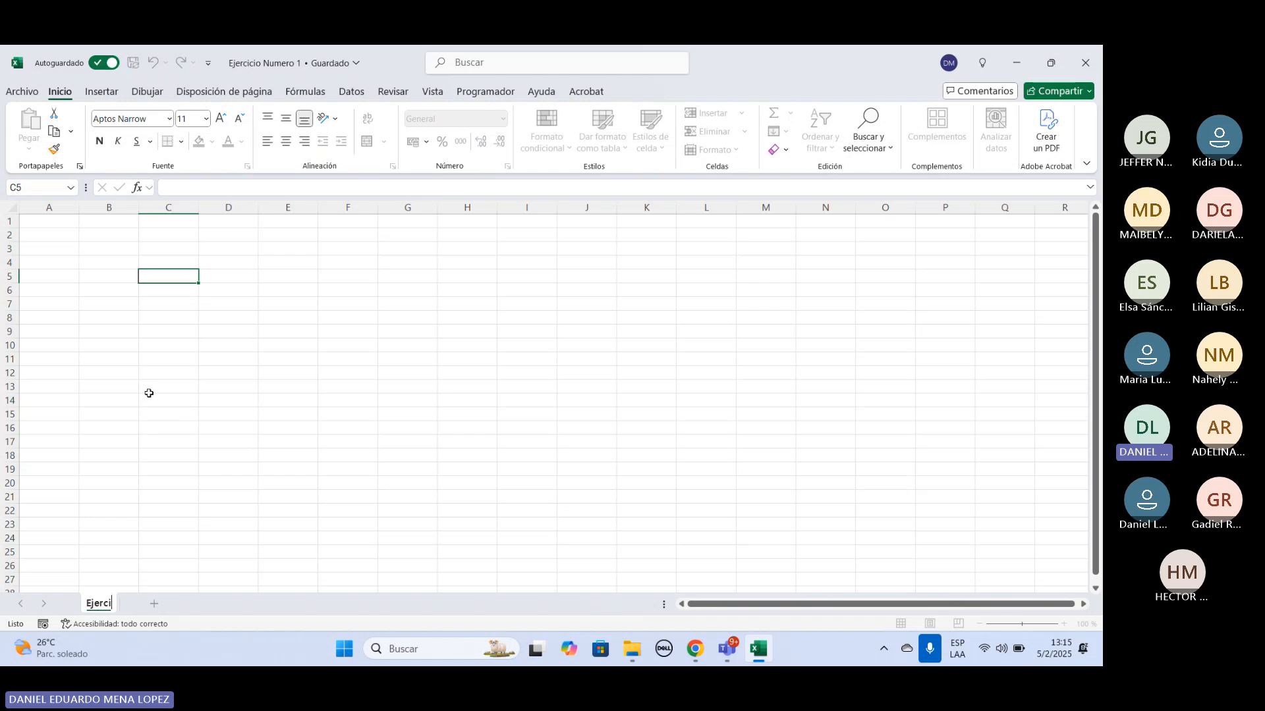
key(BackSpace)
key(BackSpace)
key(BackSpace)
key(BackSpace)
text(emplo 1)
key(Return)
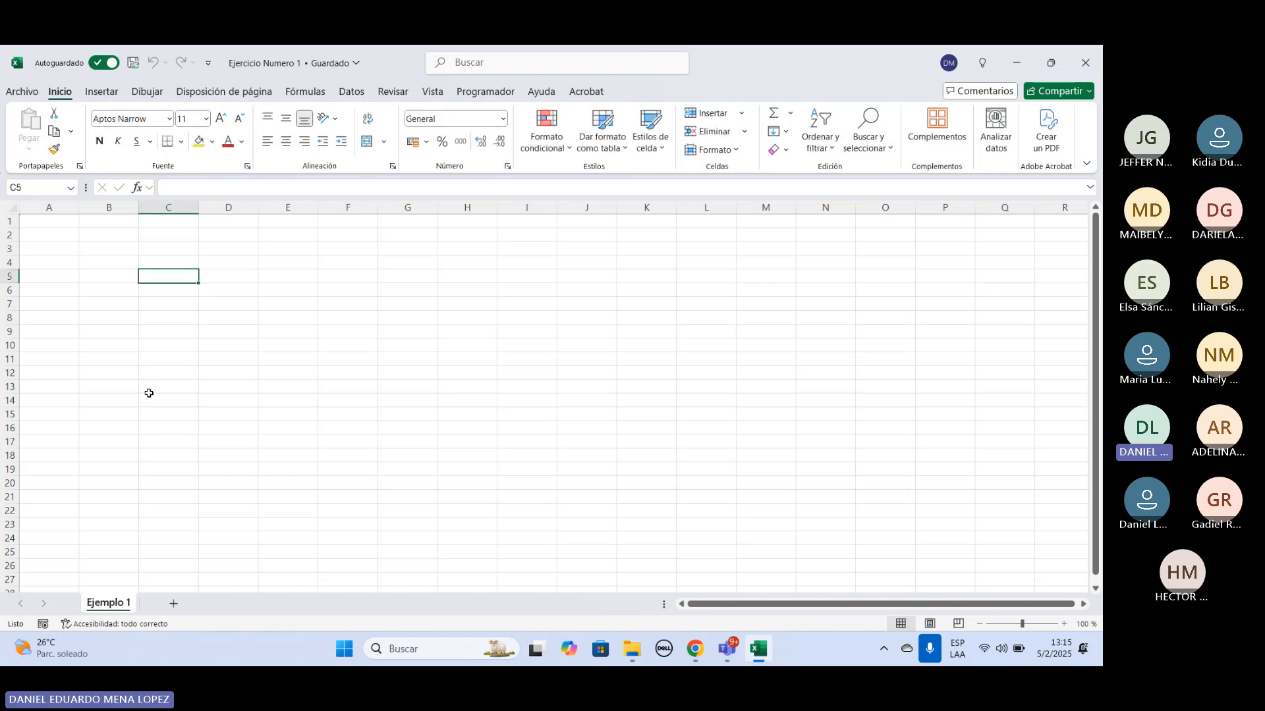
click(175, 604)
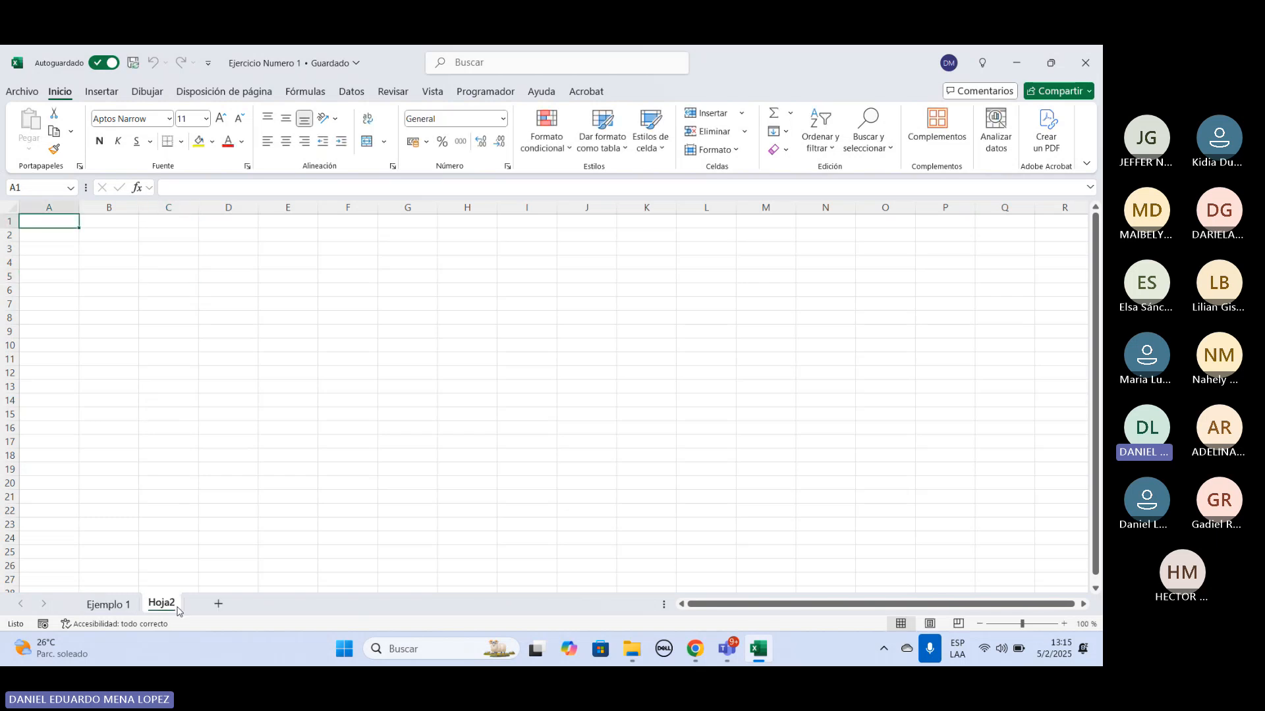
Rename sheet Hoja2 as "Ejemplo 2" and return to sheet "Ejemplo 1".
right_click(163, 601)
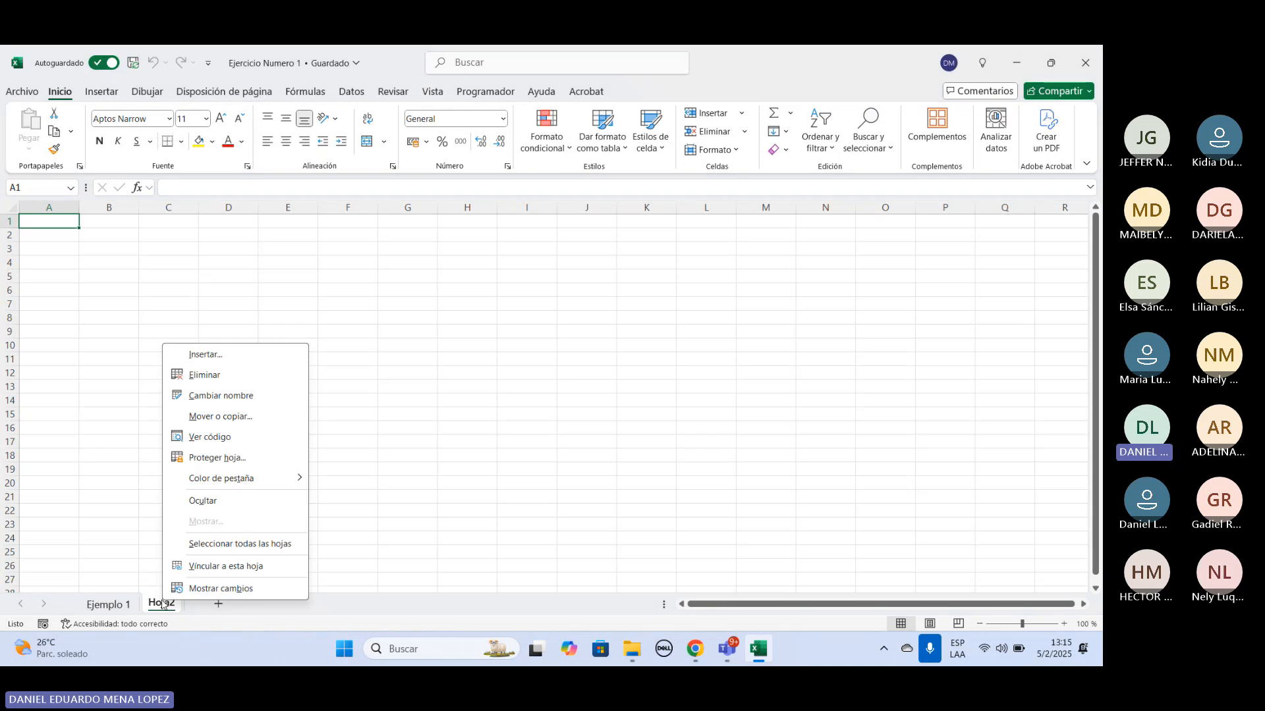
click(230, 396)
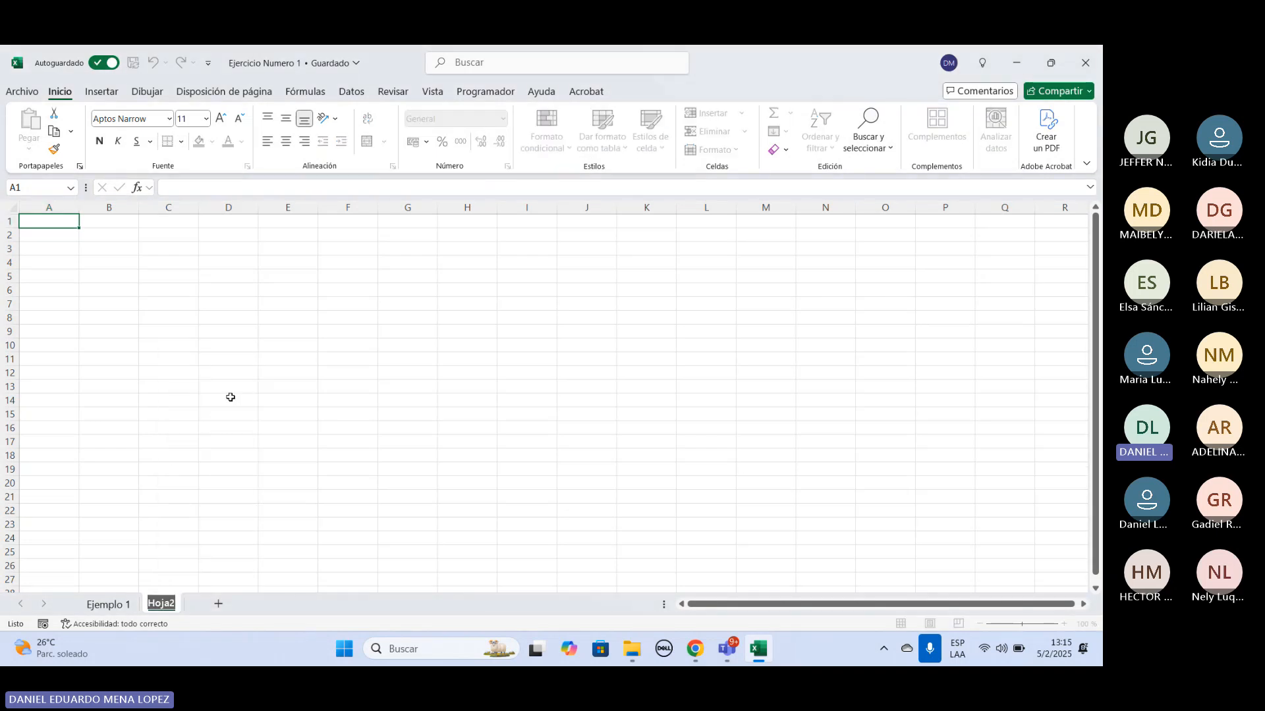
text(Ejemplo 2)
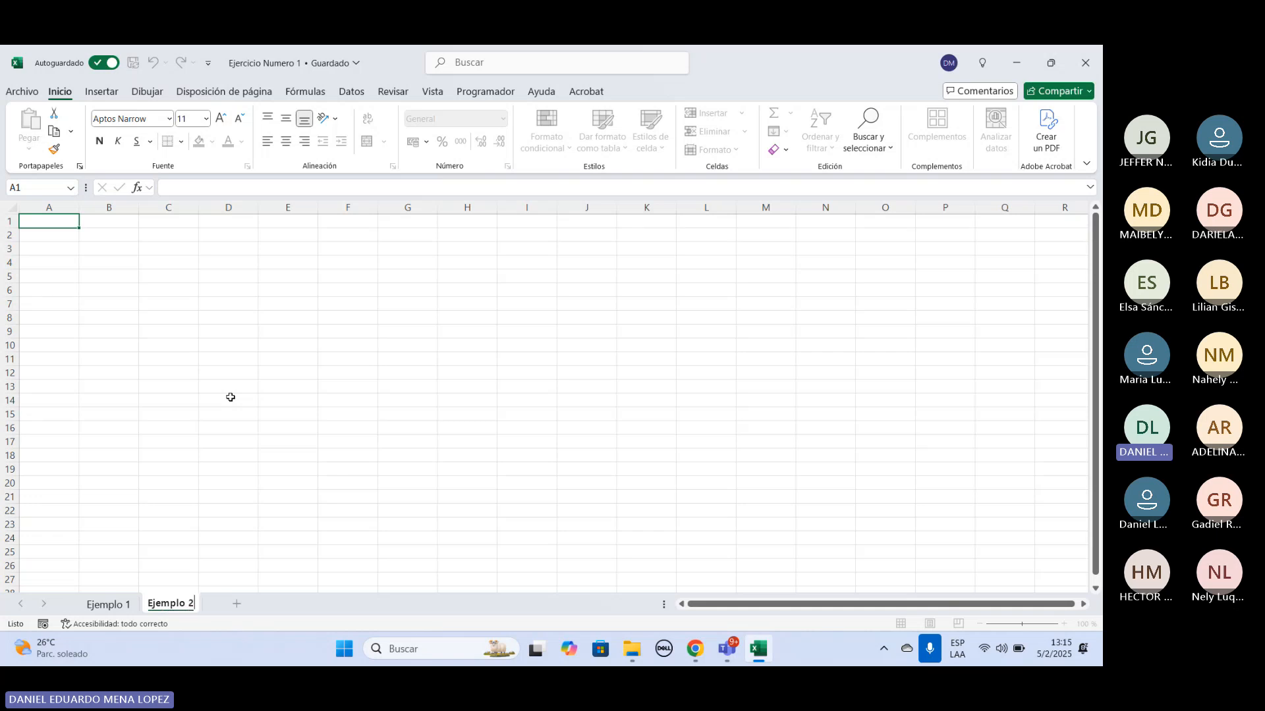
key(Return)
click(287, 507)
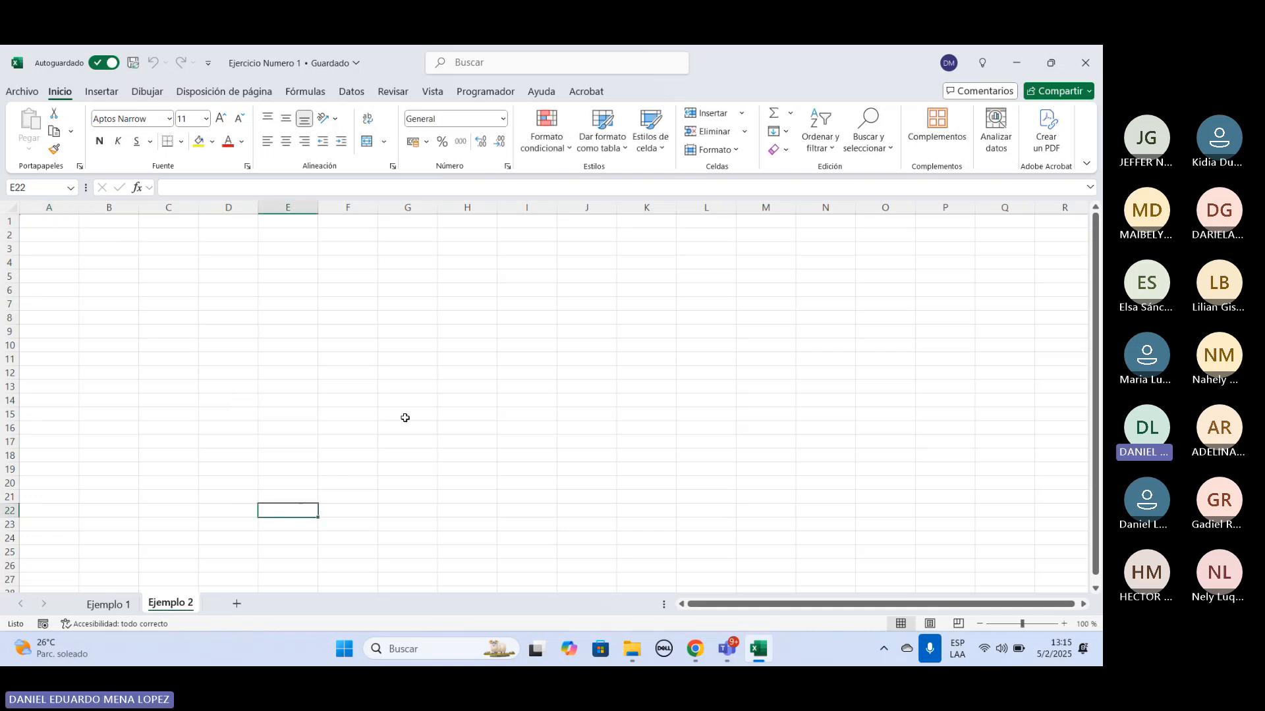
click(435, 392)
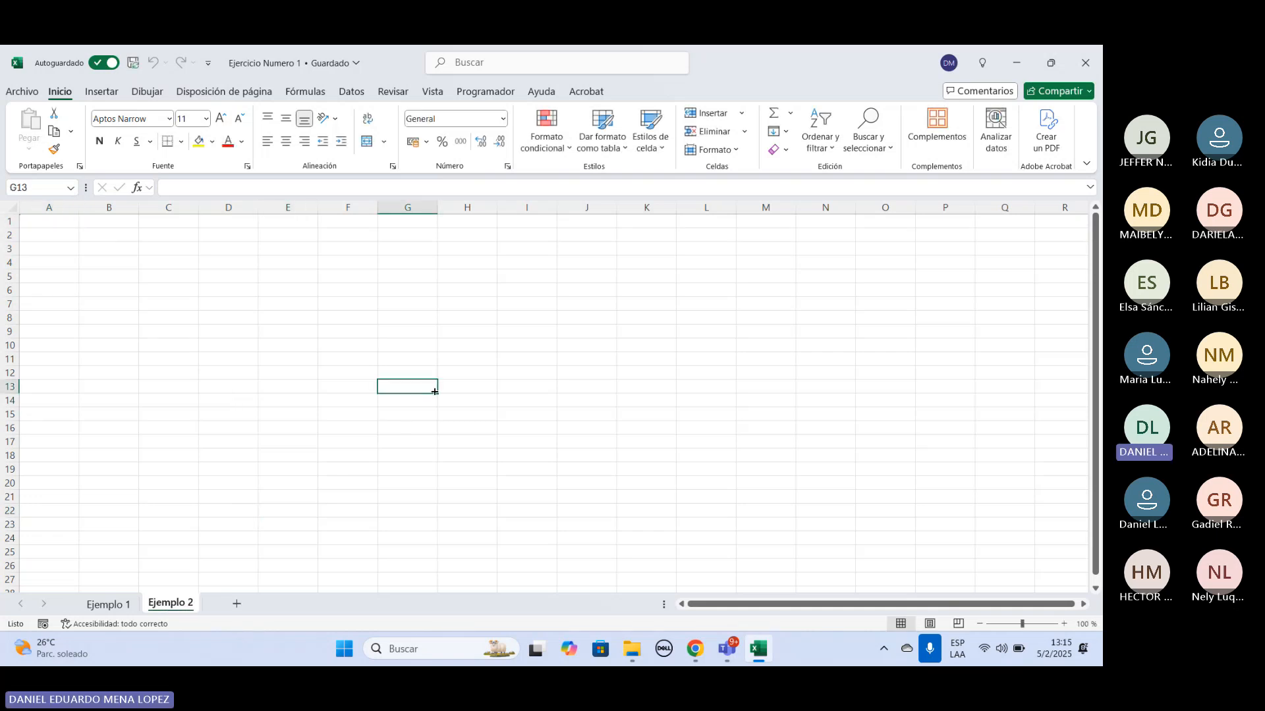
click(109, 604)
click(108, 511)
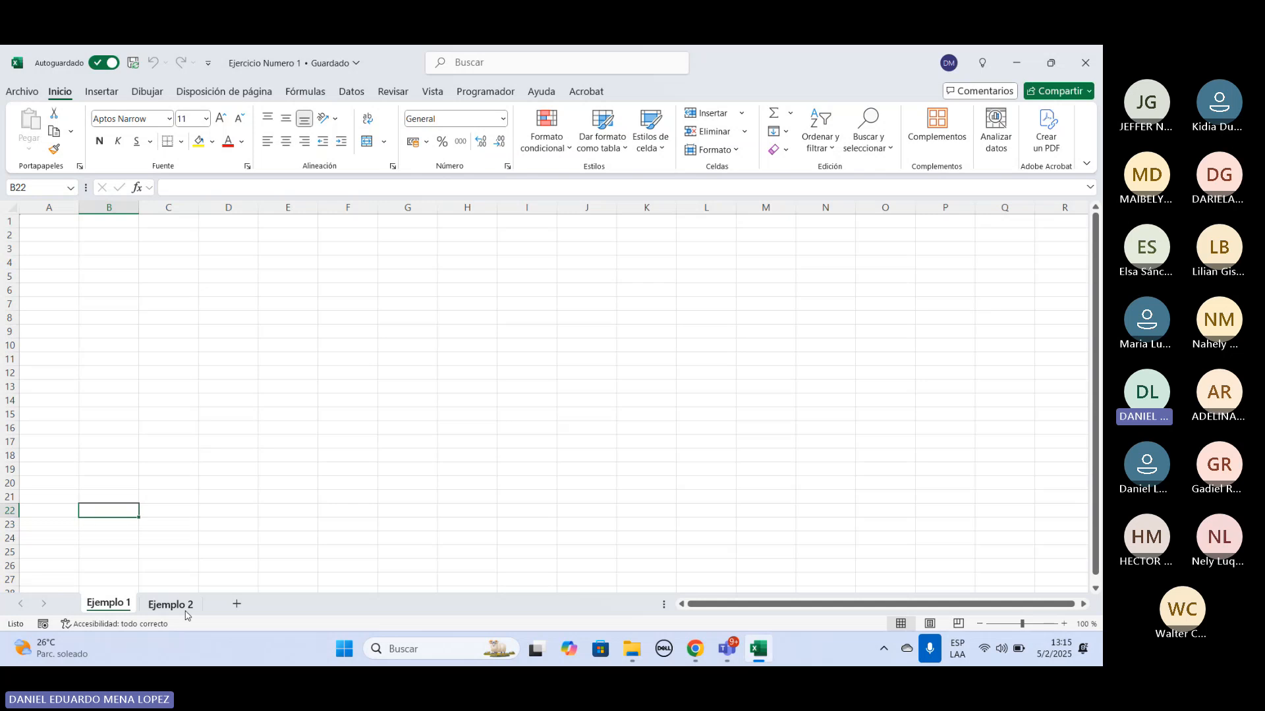
Switch to File Explorer and open the workbook Ejercicios-tablas-dinámicas 8 from ESCRITORIO, MICROSOFT OFFICE, curso Exel.
click(115, 64)
click(629, 651)
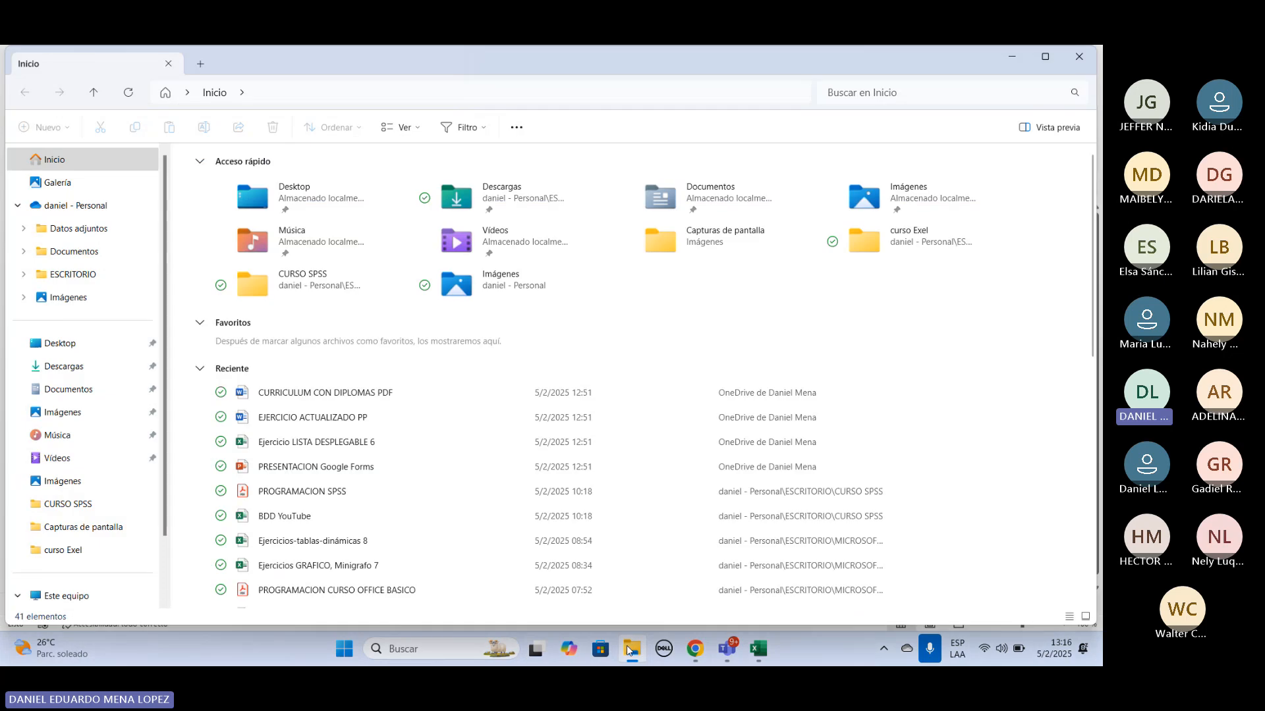
click(73, 277)
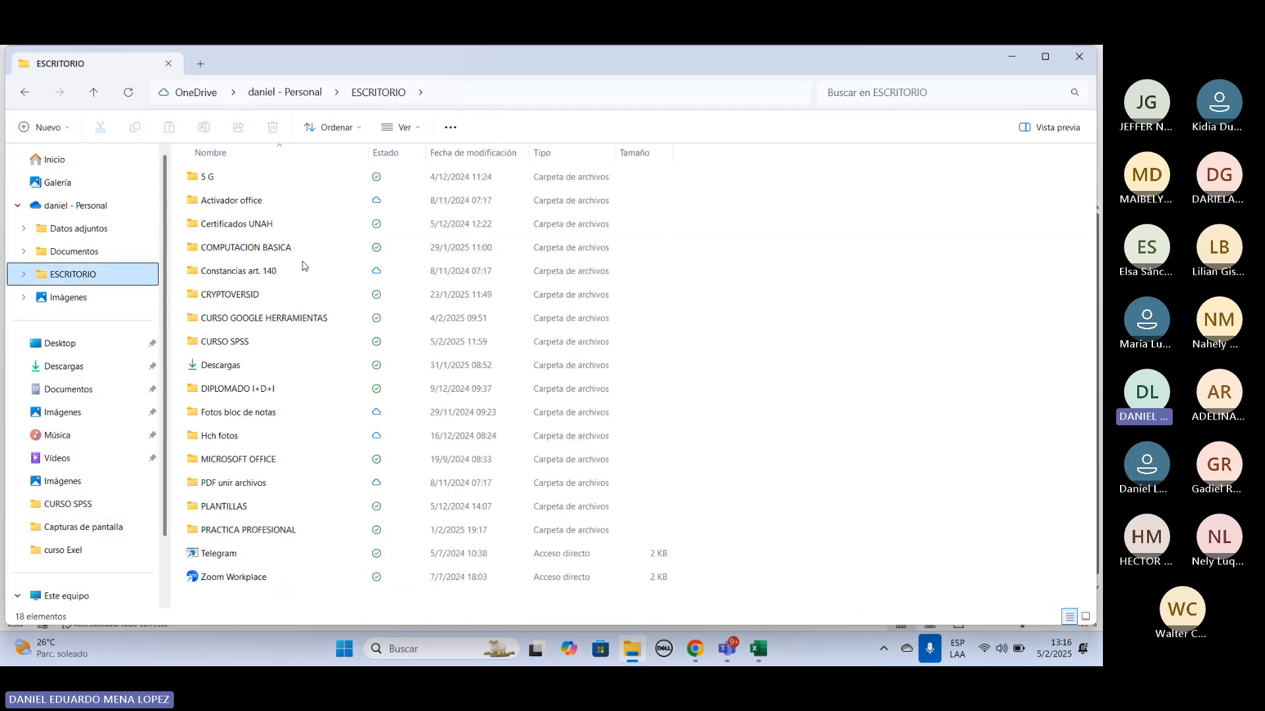
double_click(278, 459)
double_click(263, 184)
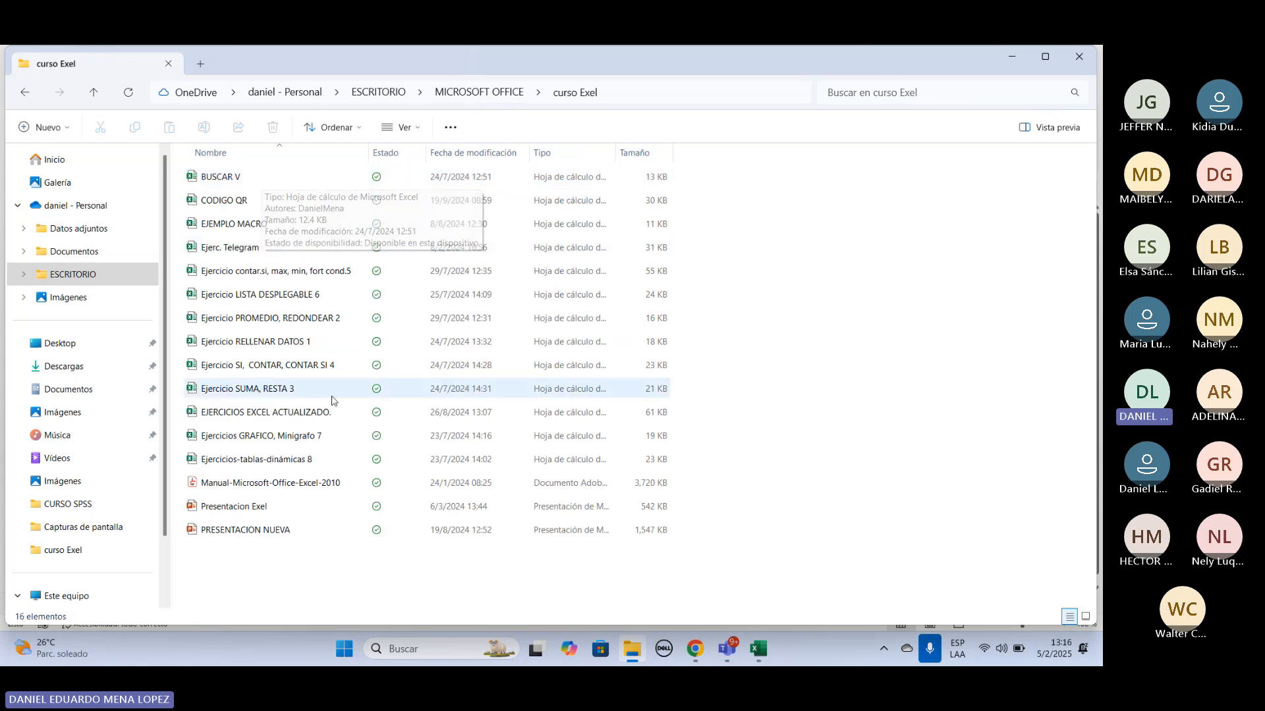
click(306, 461)
double_click(307, 461)
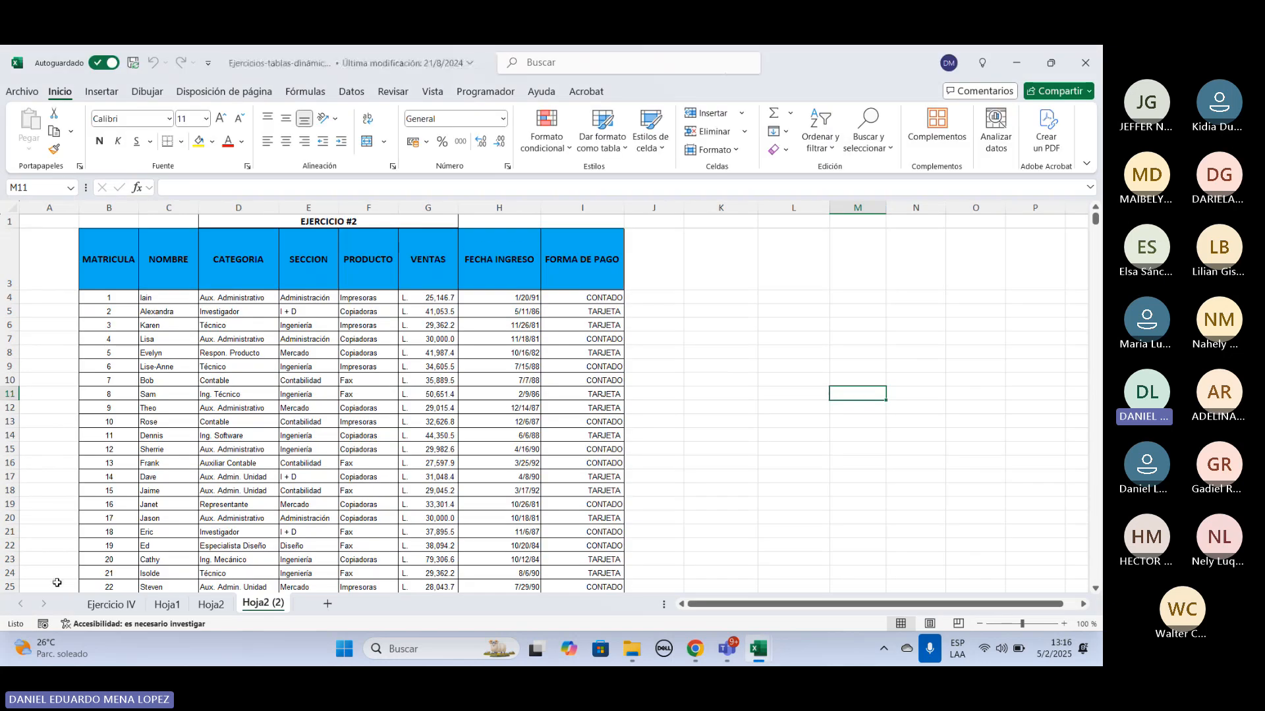
Show the athletes table on sheet Hoja1 and turn off AutoSave for this workbook.
click(111, 604)
click(167, 604)
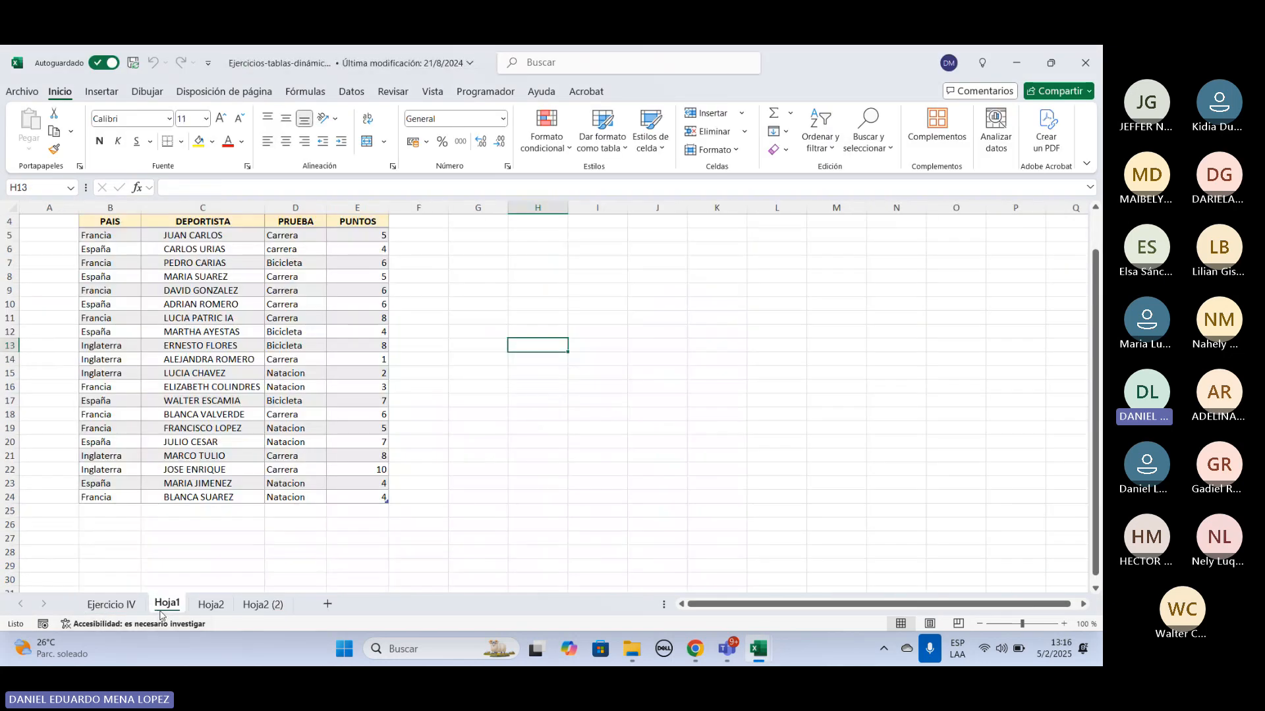
scroll(500, 399, up, 1)
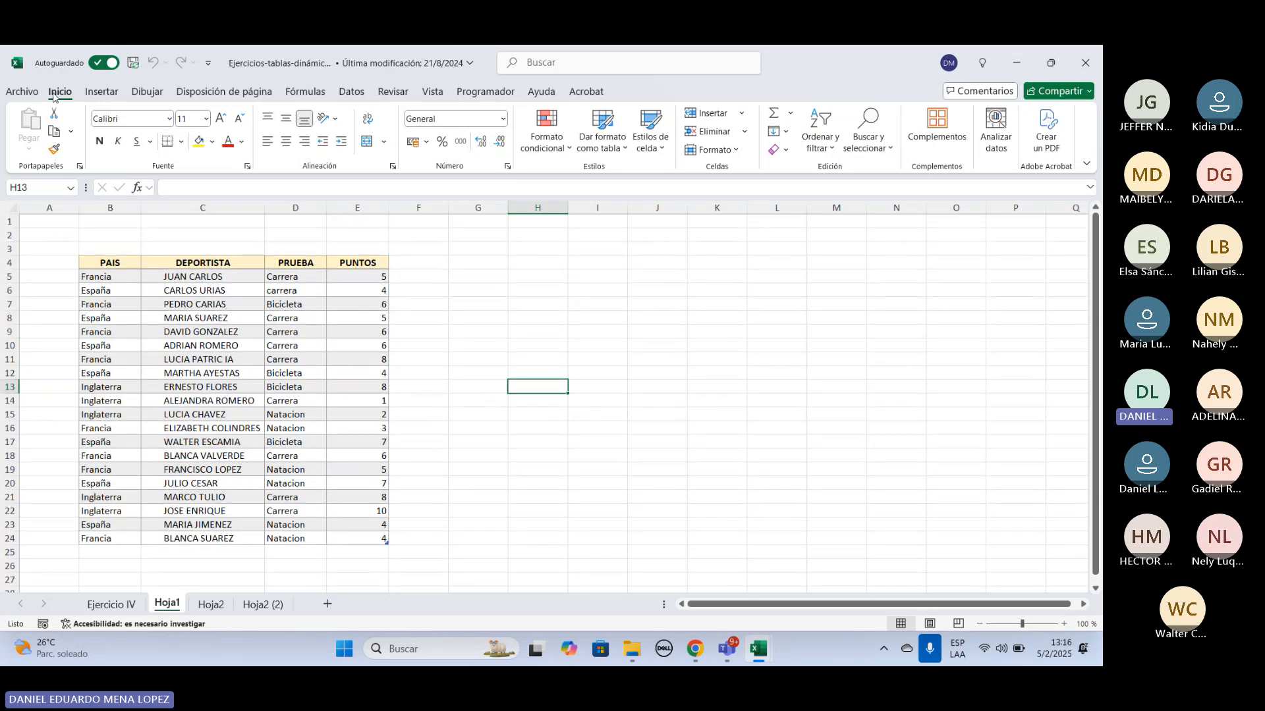
click(114, 66)
click(131, 265)
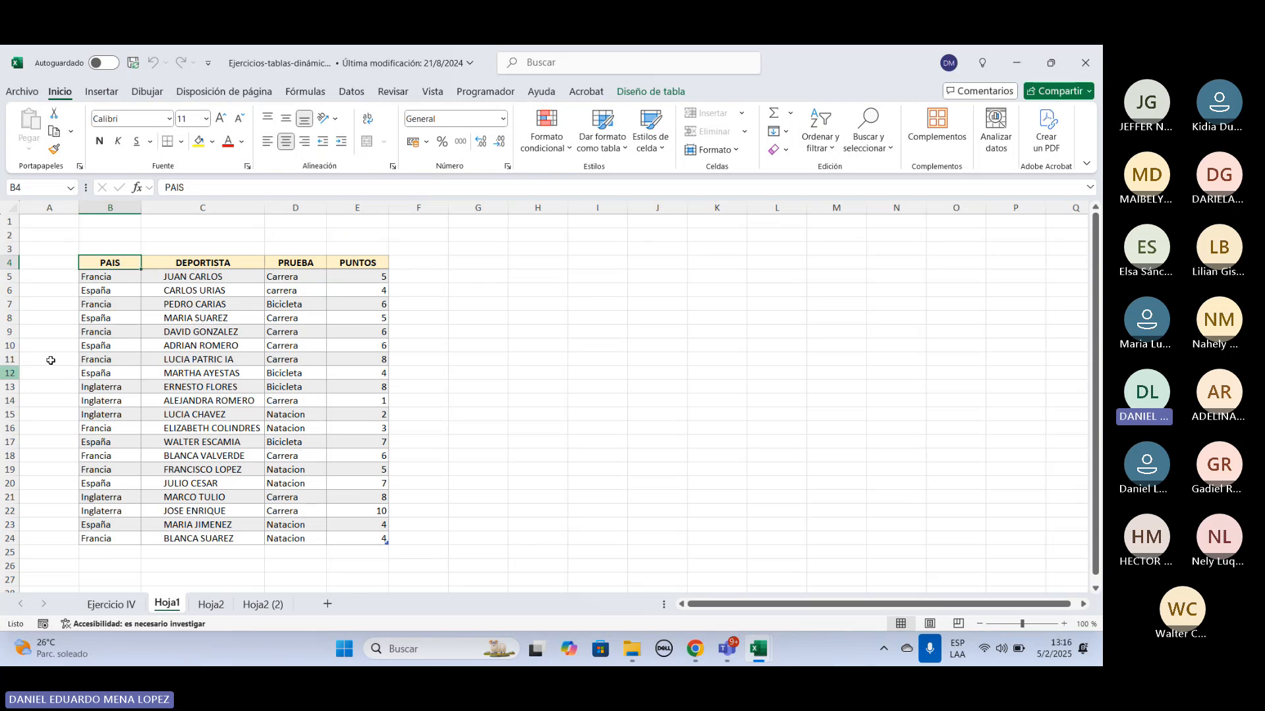
Insert a blank row at row 10 of the athletes table.
click(18, 346)
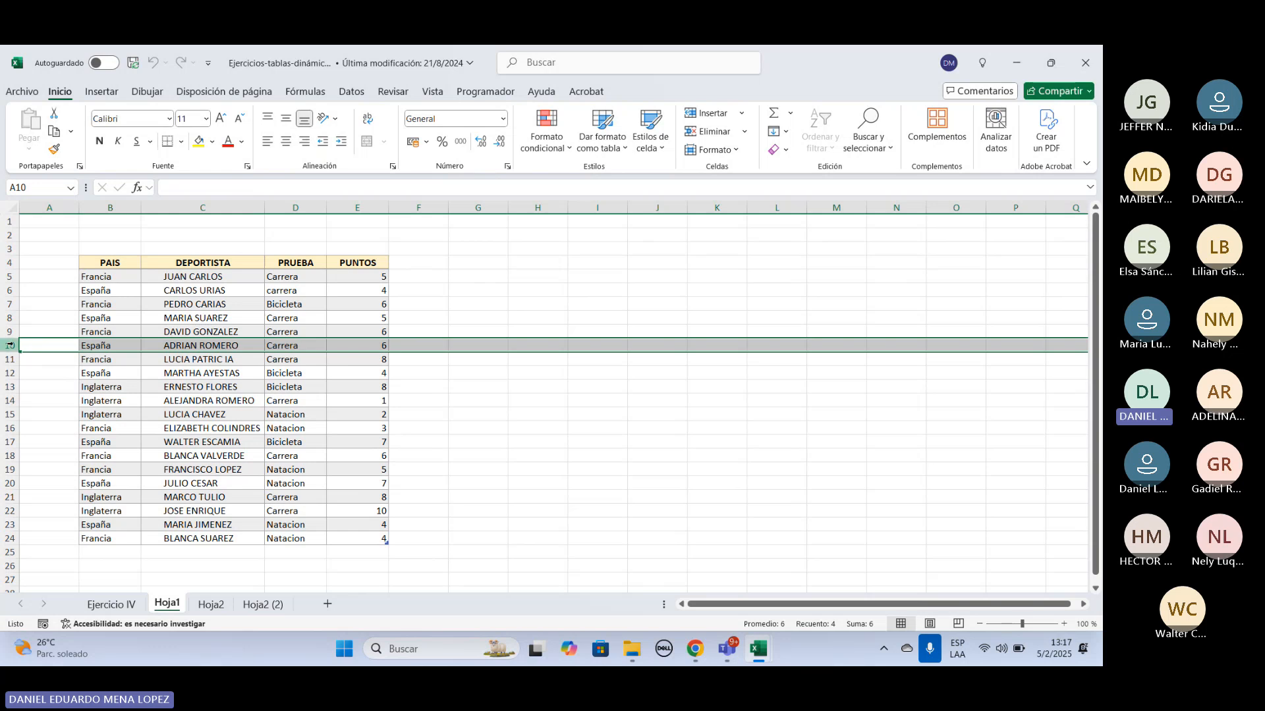
right_click(10, 345)
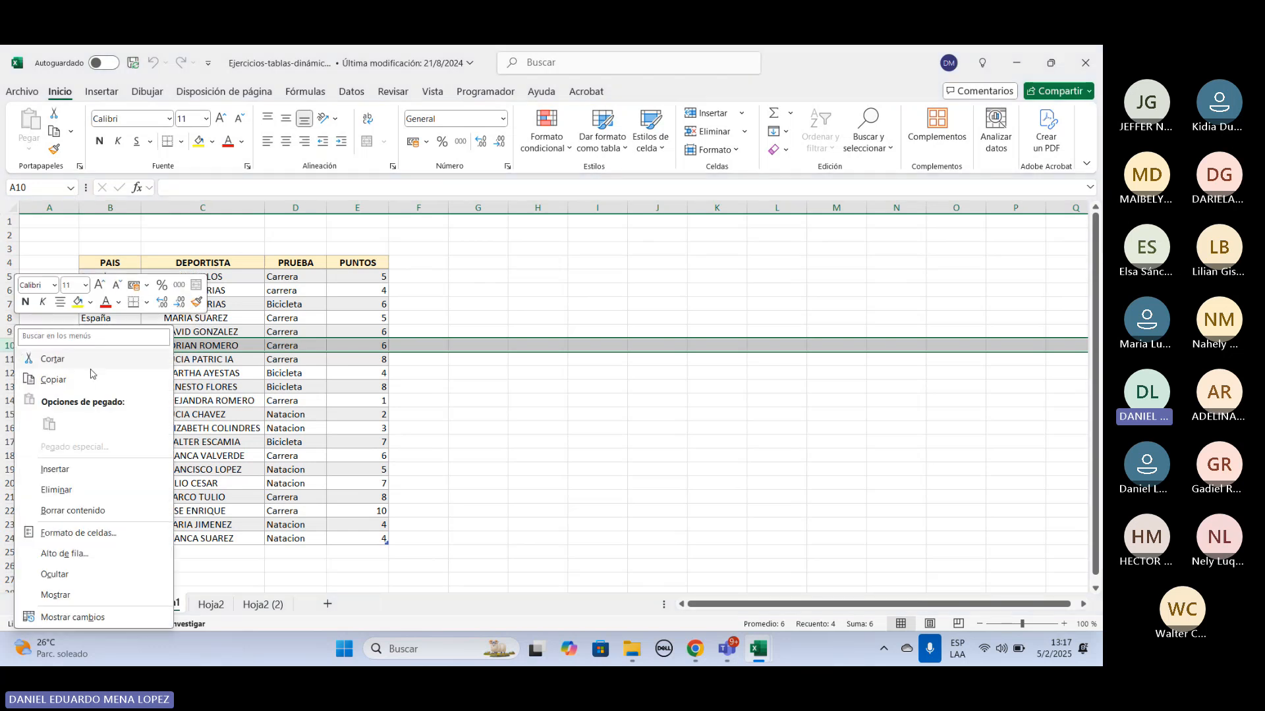
click(53, 473)
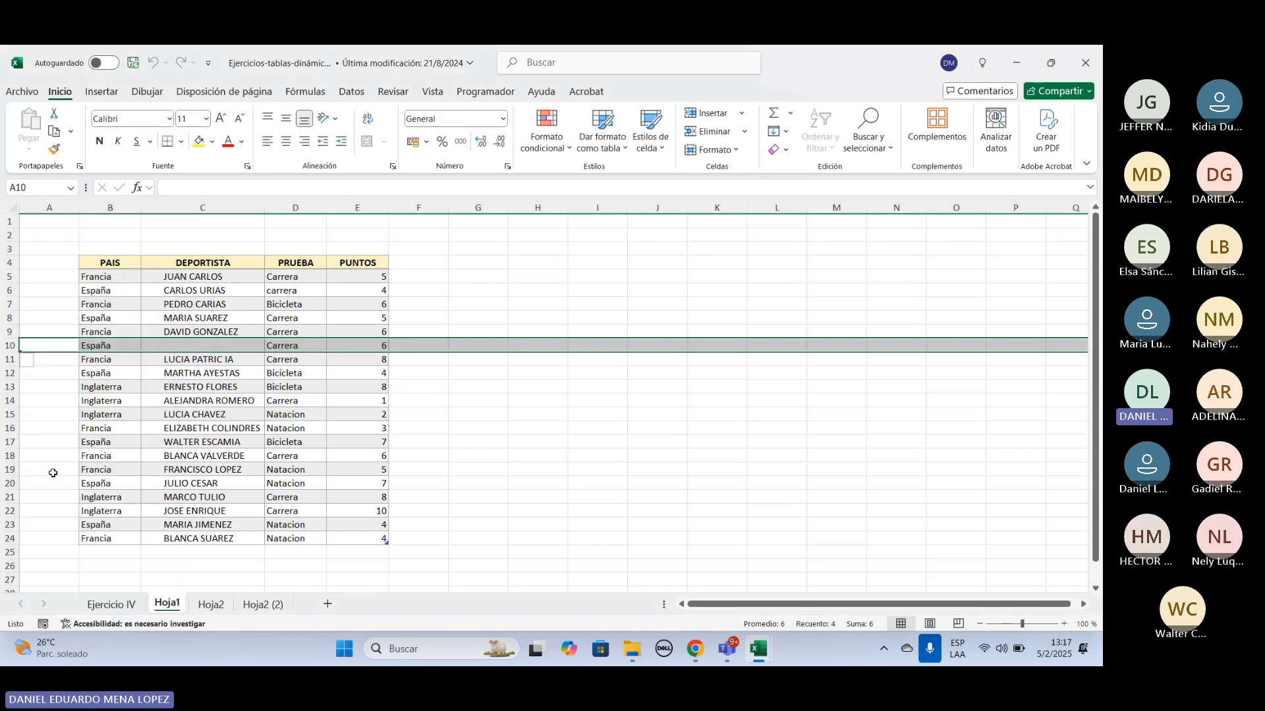
click(112, 349)
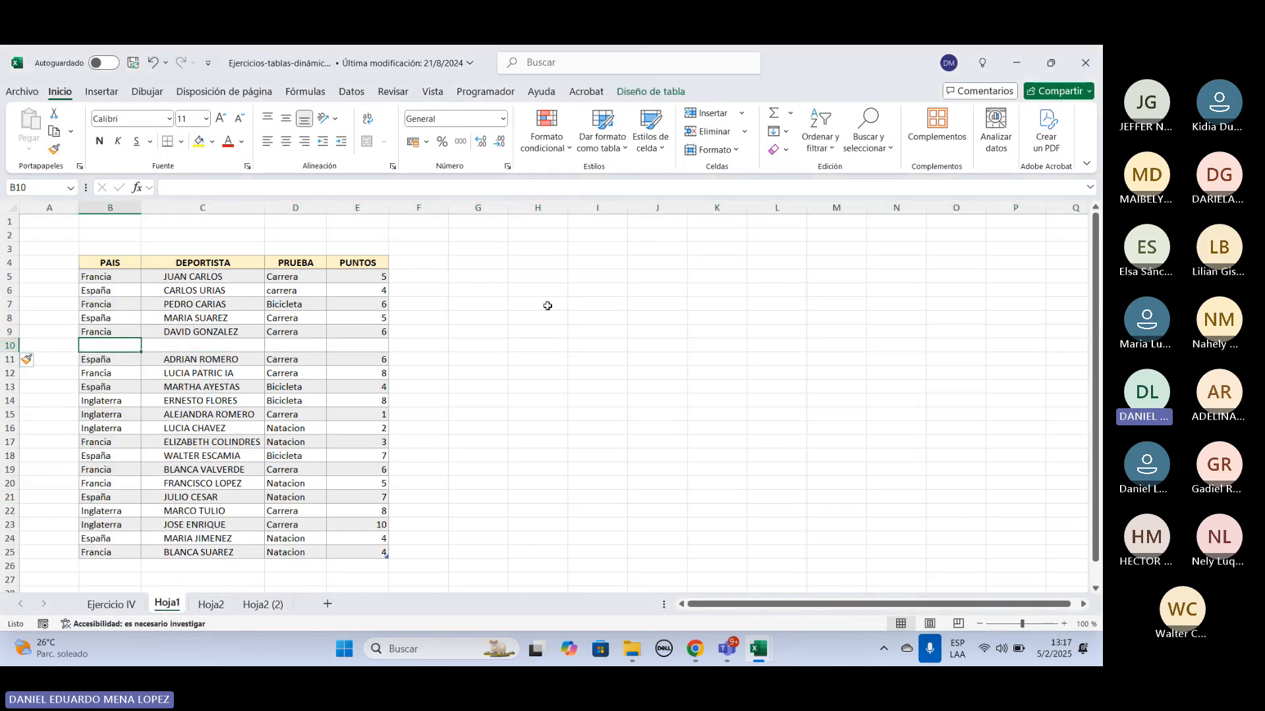
click(487, 319)
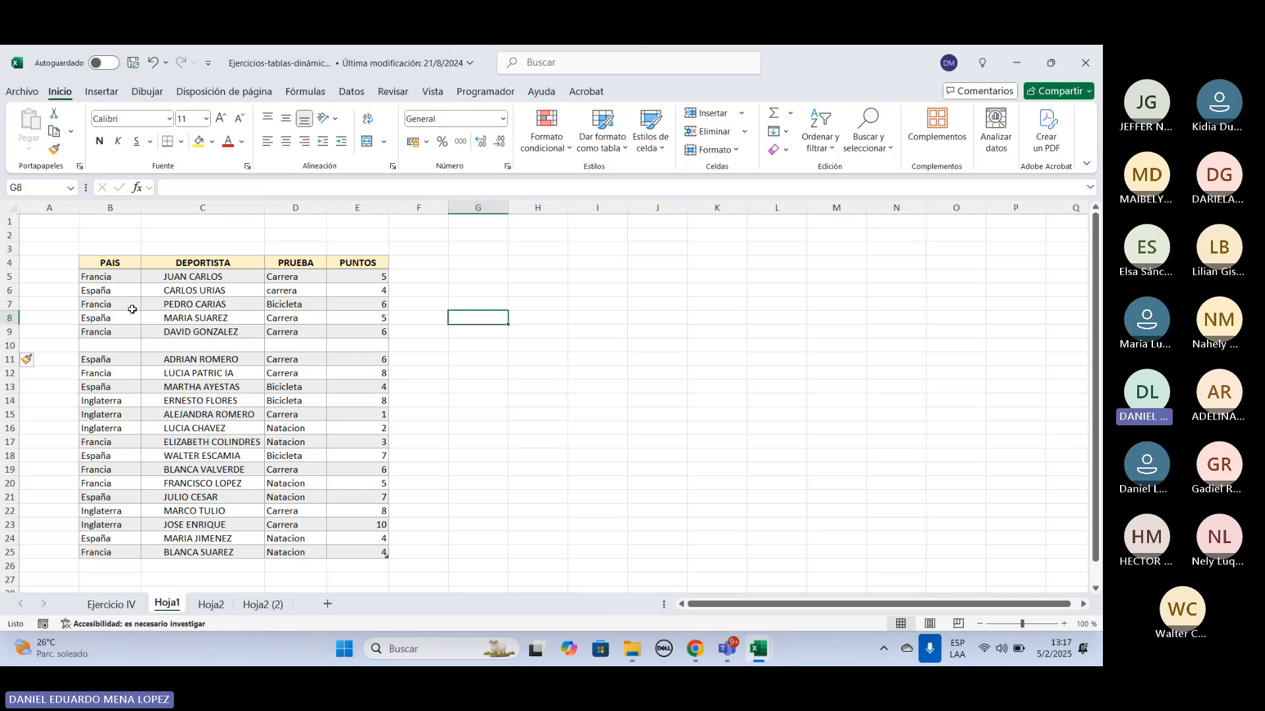
Insert another blank sheet row at row 12 using the Insert sheet rows command.
click(743, 114)
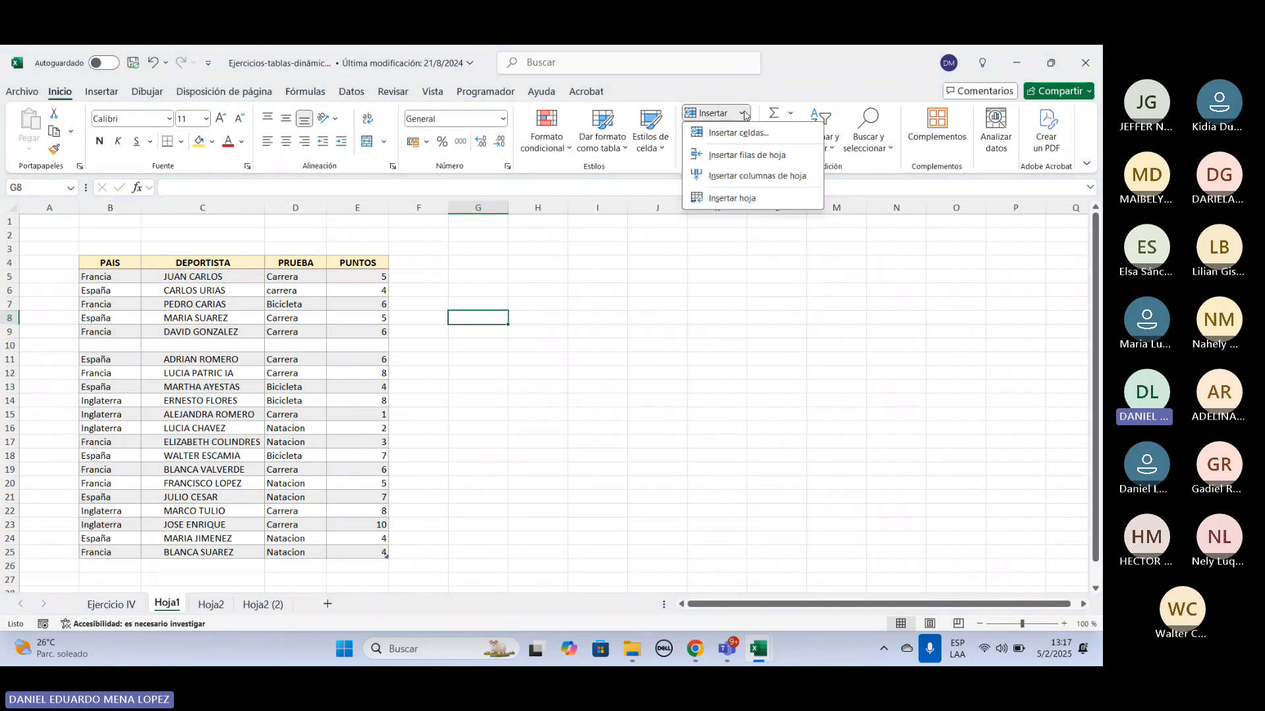
click(8, 373)
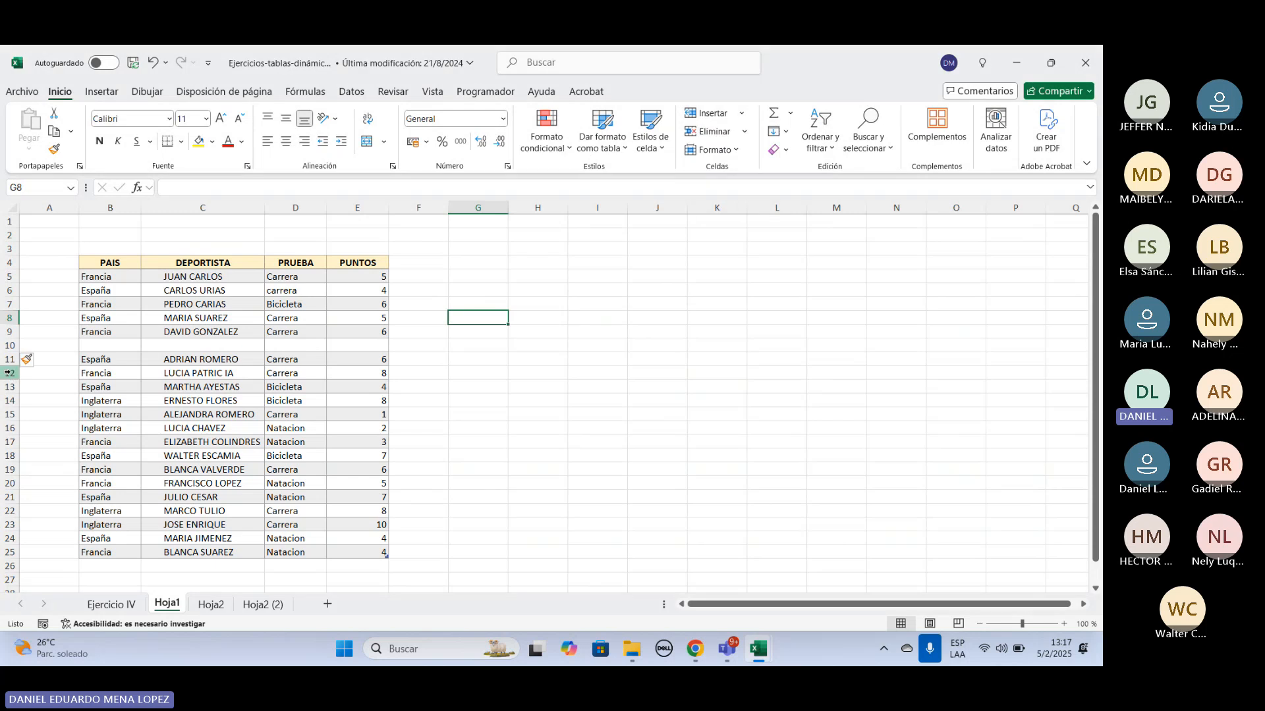
click(9, 372)
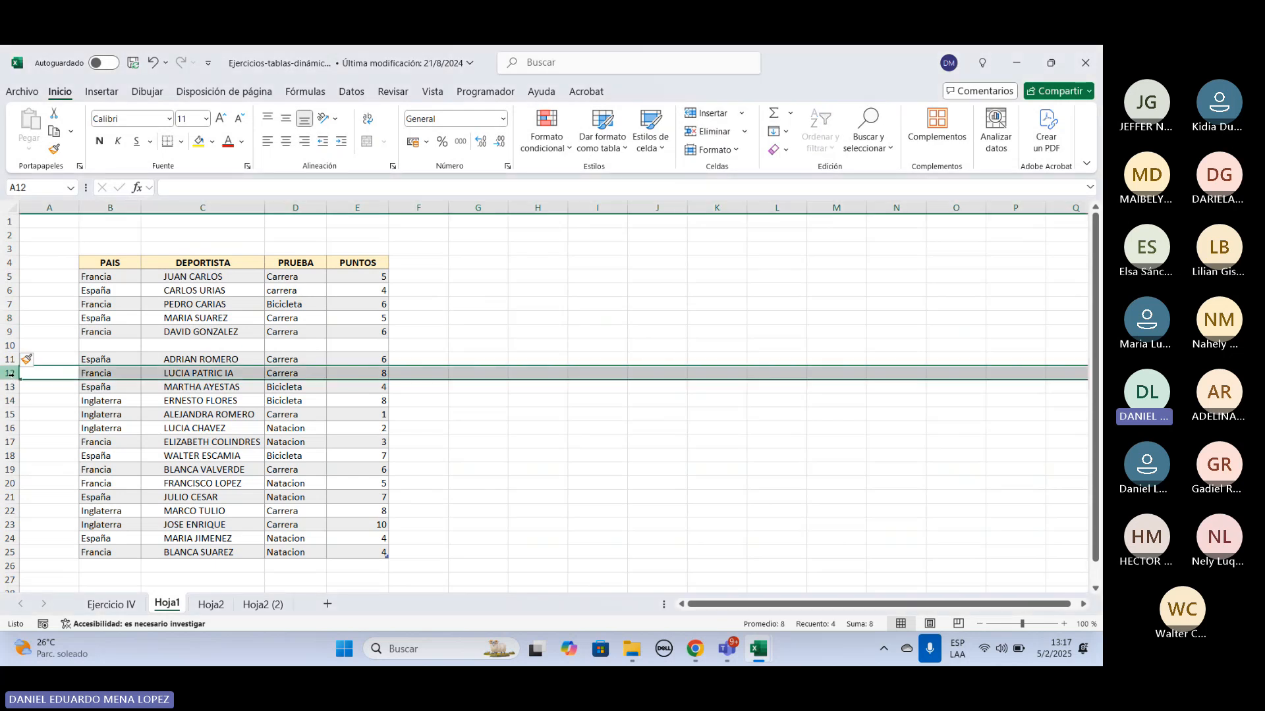
click(742, 114)
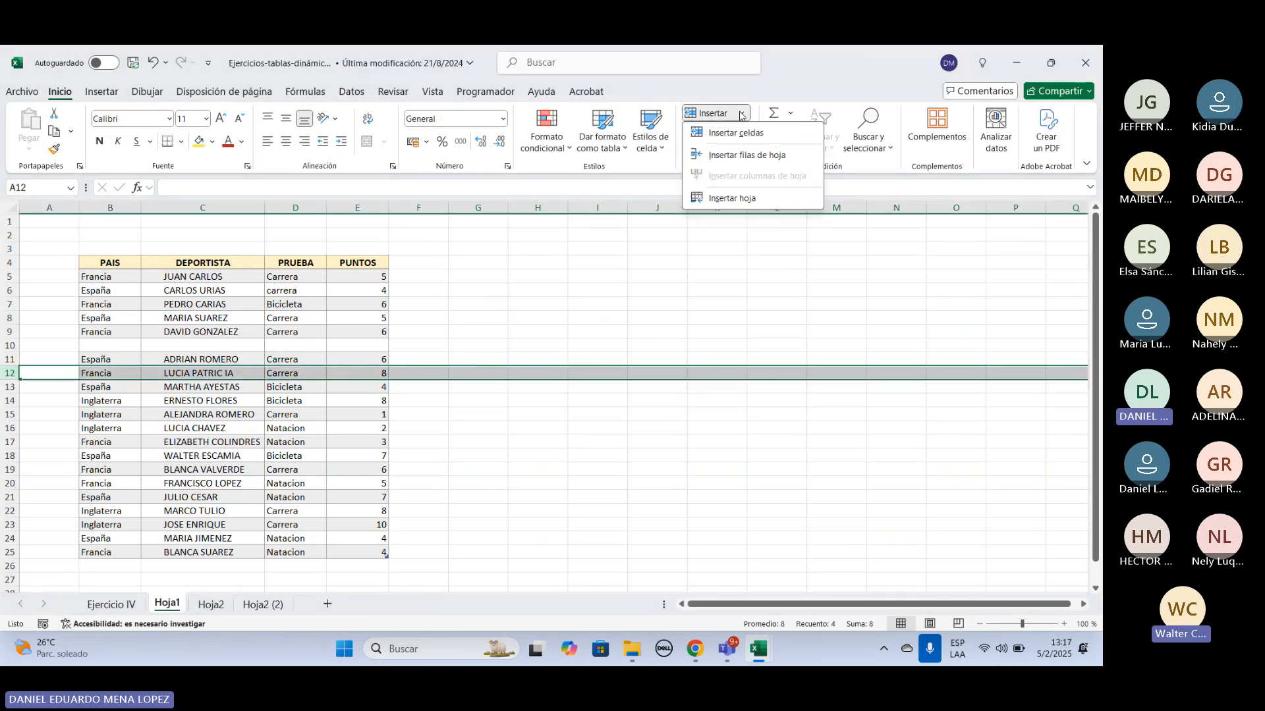
click(768, 163)
click(602, 277)
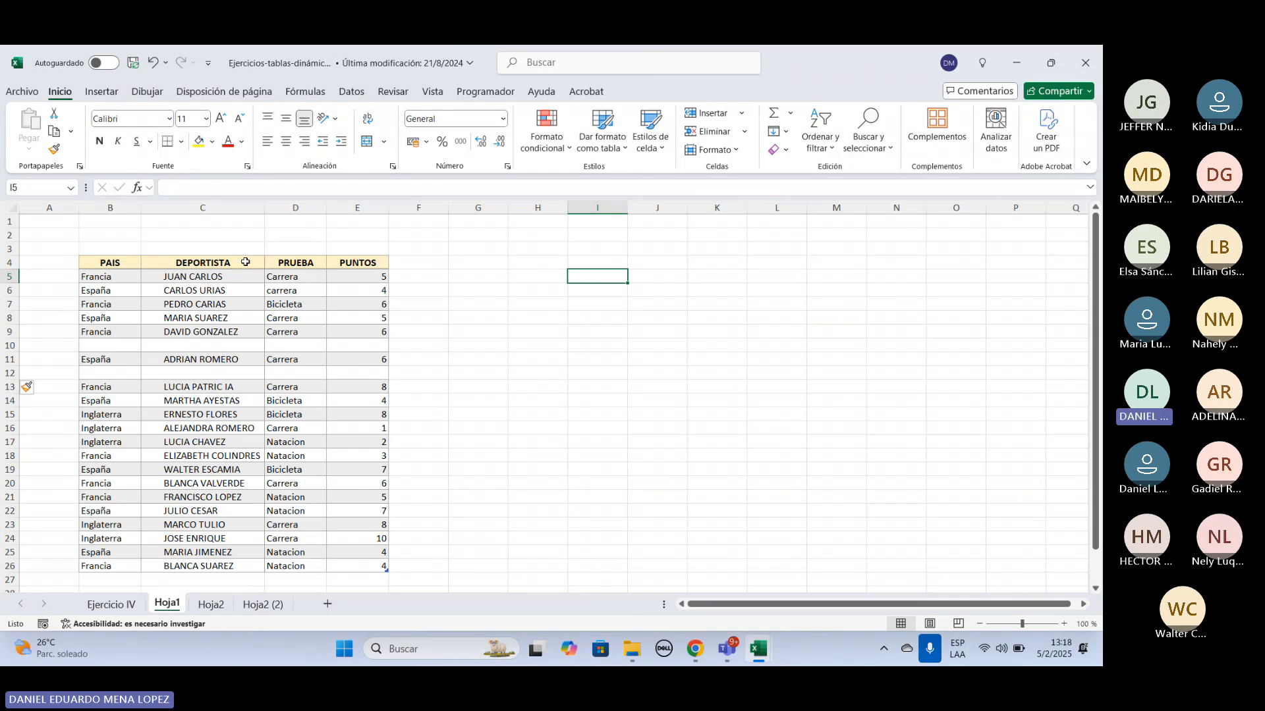
Insert a new column between PAIS and DEPORTISTA.
click(245, 262)
click(286, 258)
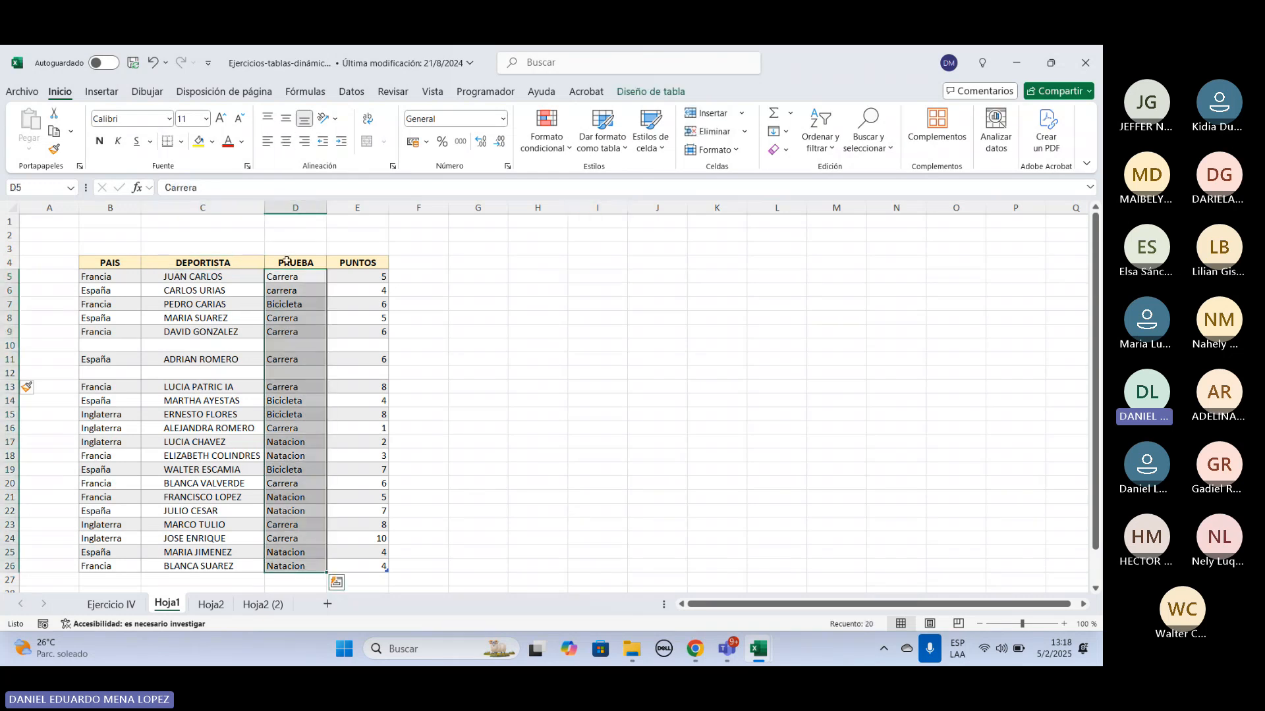
click(275, 265)
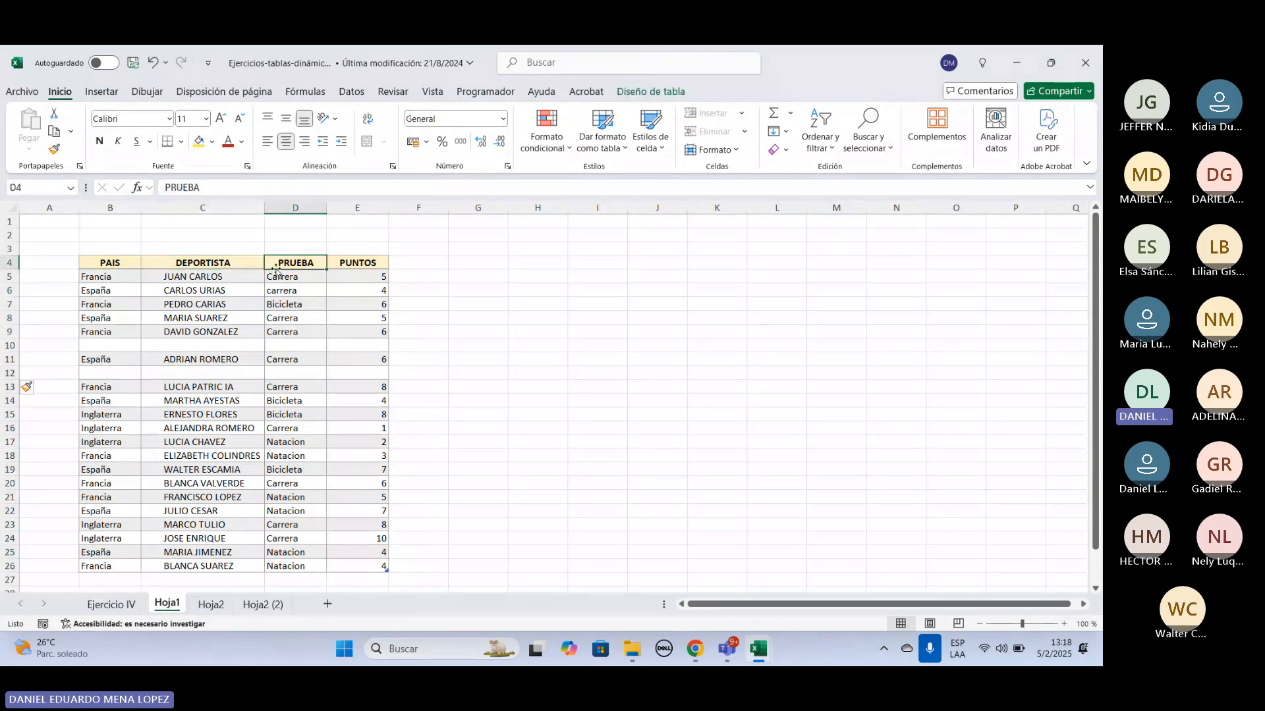
click(257, 267)
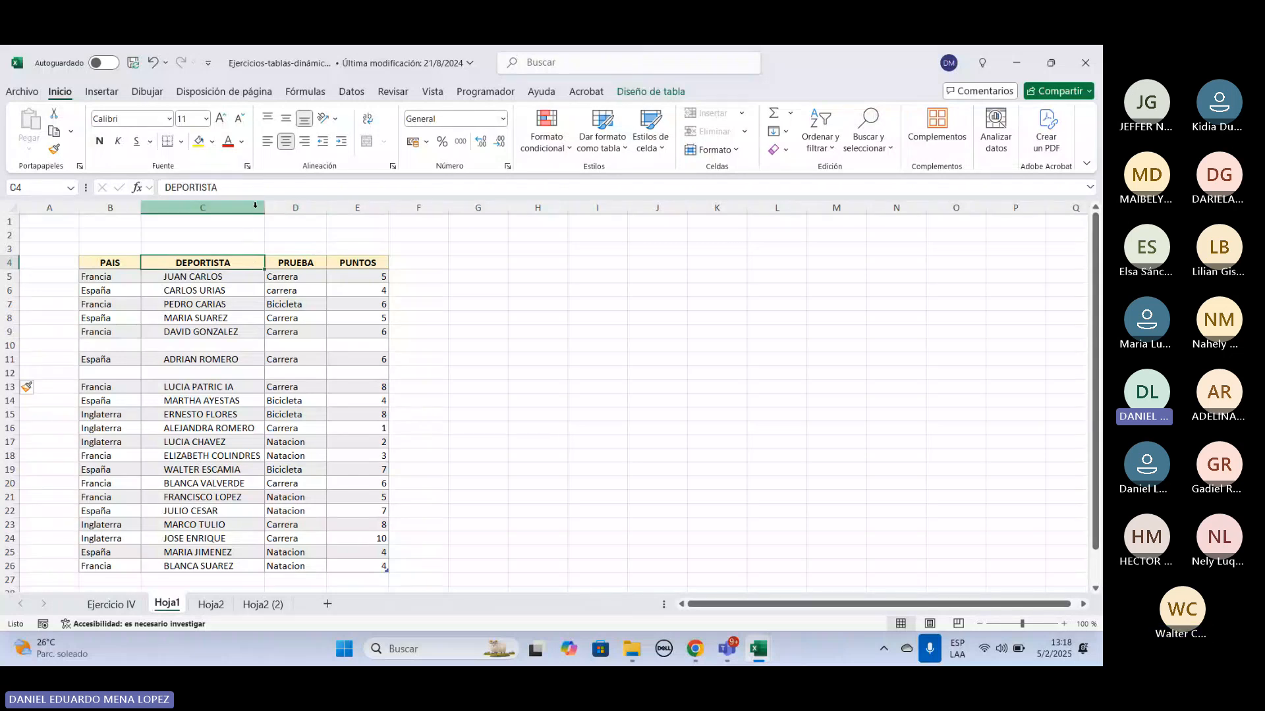
right_click(253, 207)
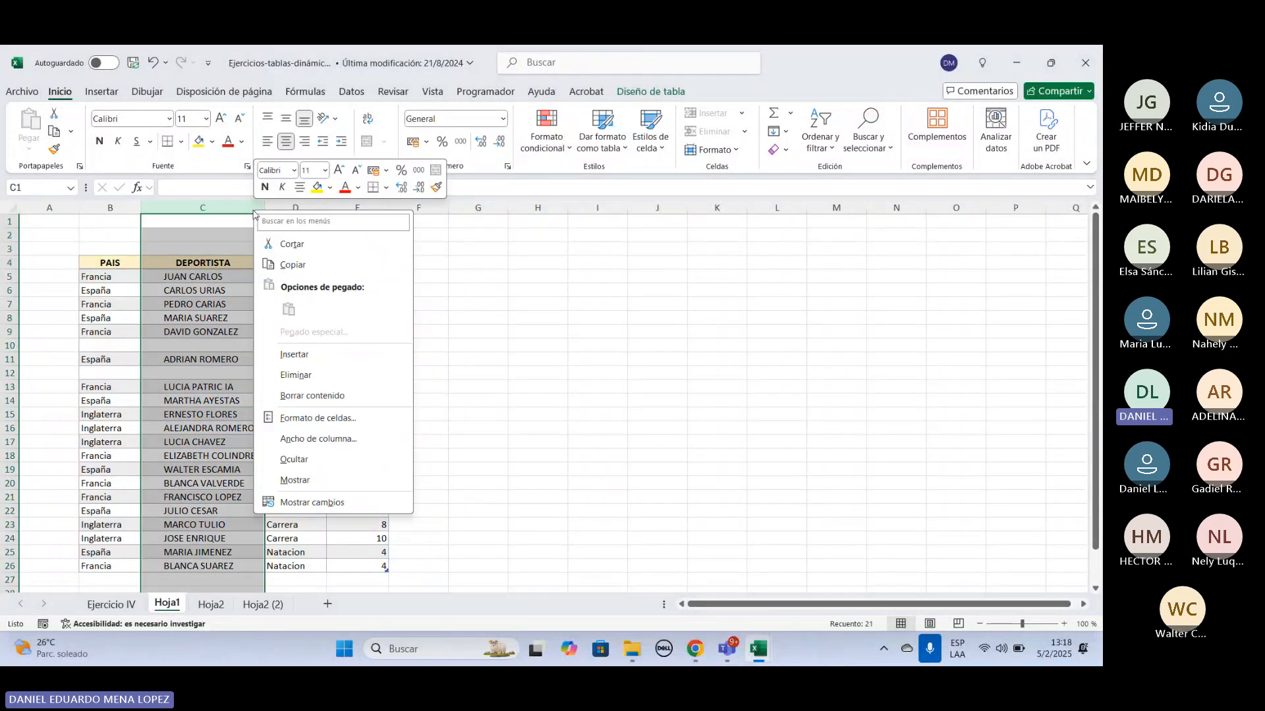
click(309, 355)
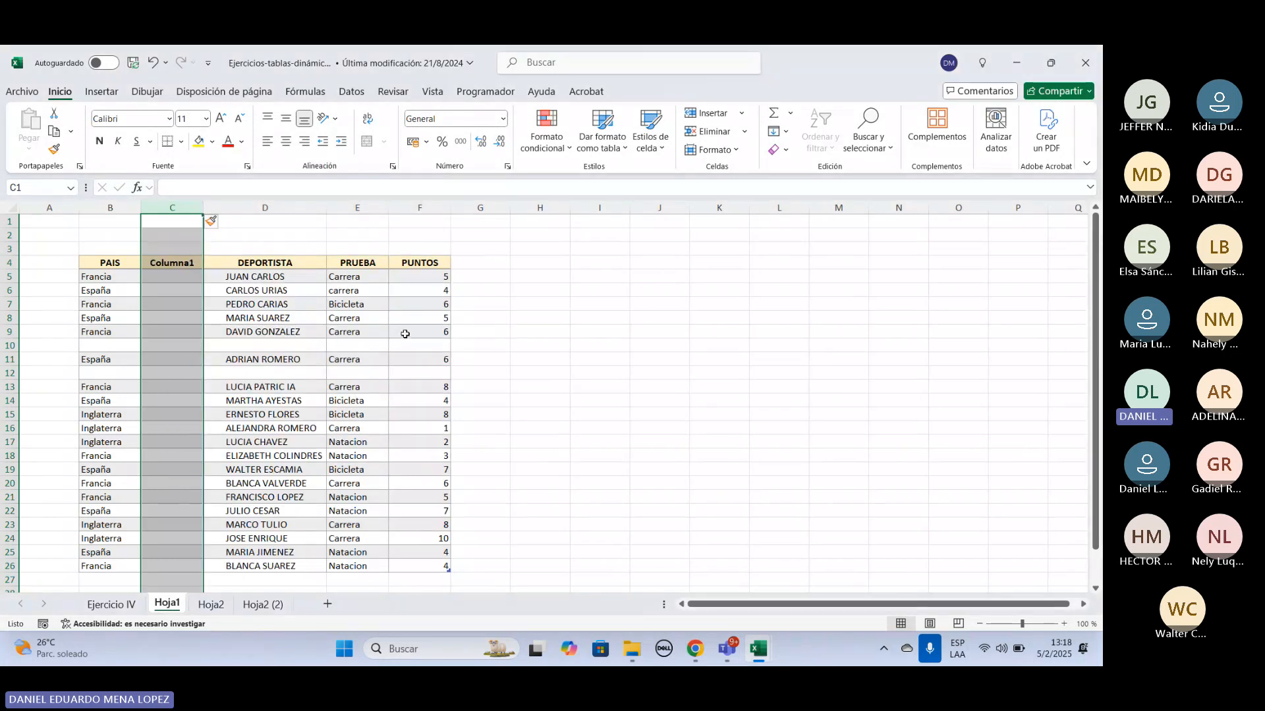
click(607, 279)
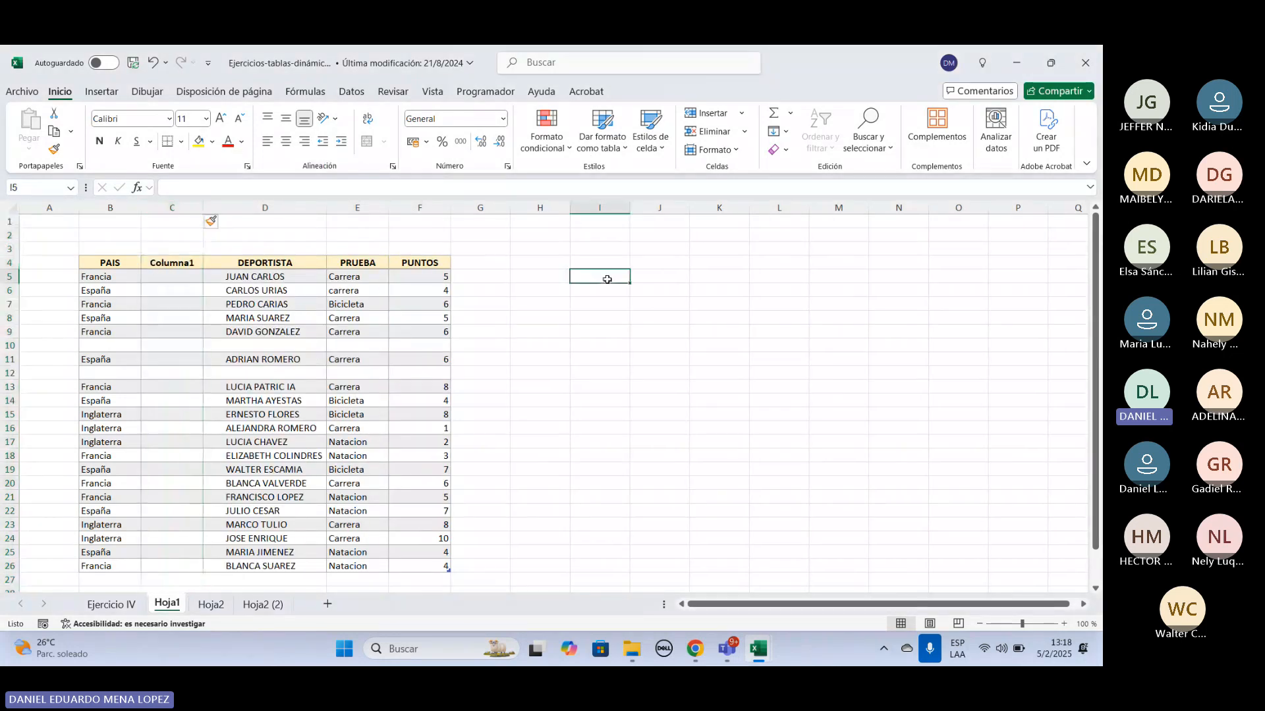
Change the new column's header in cell C4 to "Familiar".
click(185, 264)
double_click(185, 264)
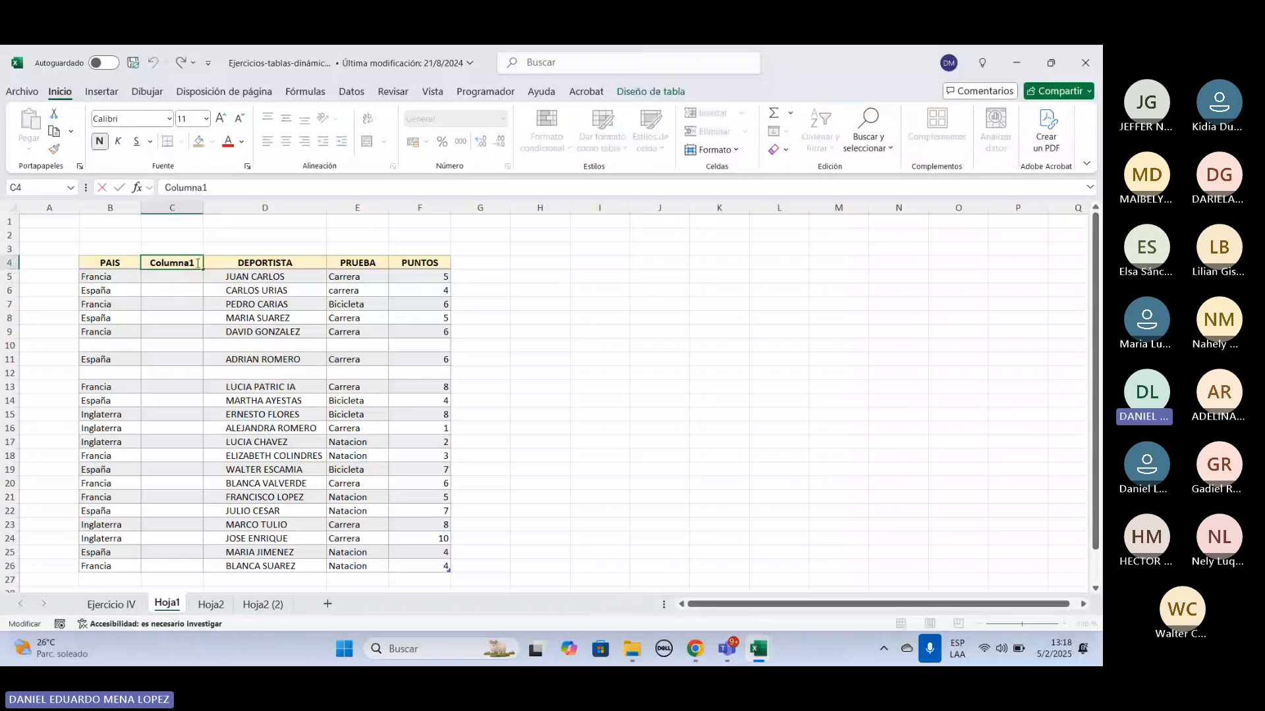
key(BackSpace)
key(BackSpace)
key(BackSpace)
key(BackSpace)
key(BackSpace)
key(BackSpace)
key(BackSpace)
key(BackSpace)
text(Familiar)
click(474, 291)
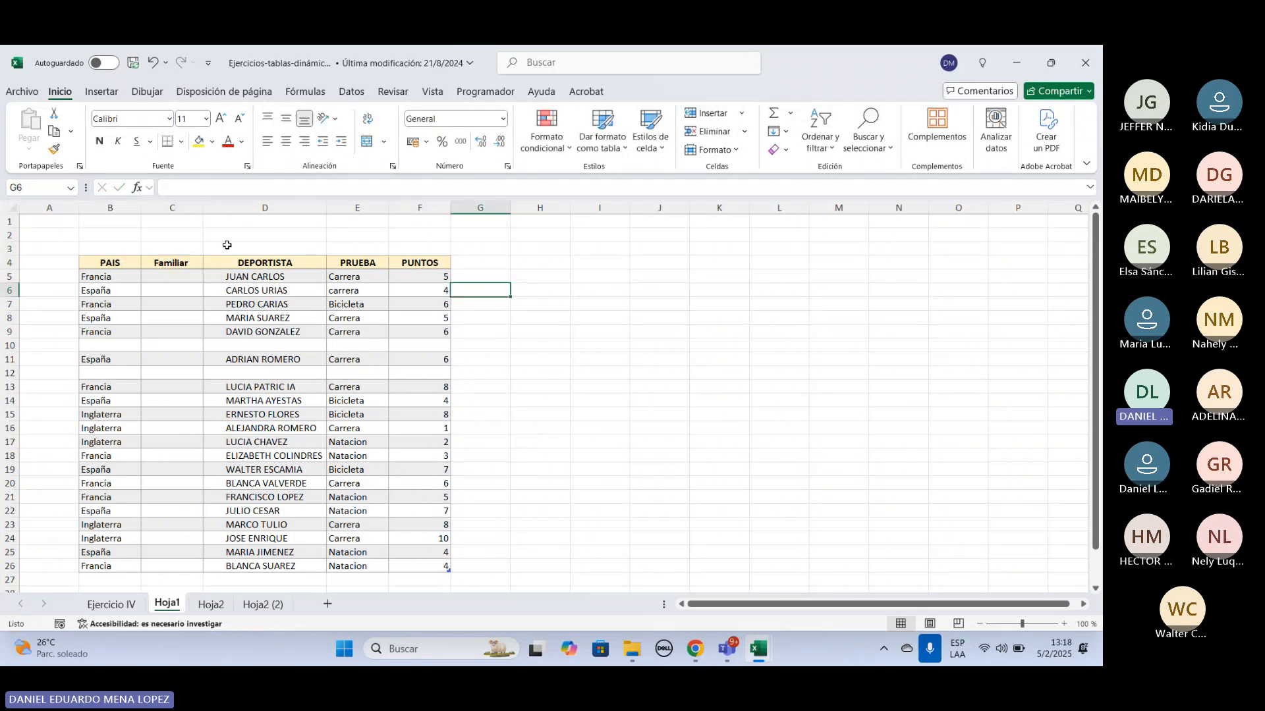
Insert another column before Familiar using the Insert sheet columns command.
right_click(191, 208)
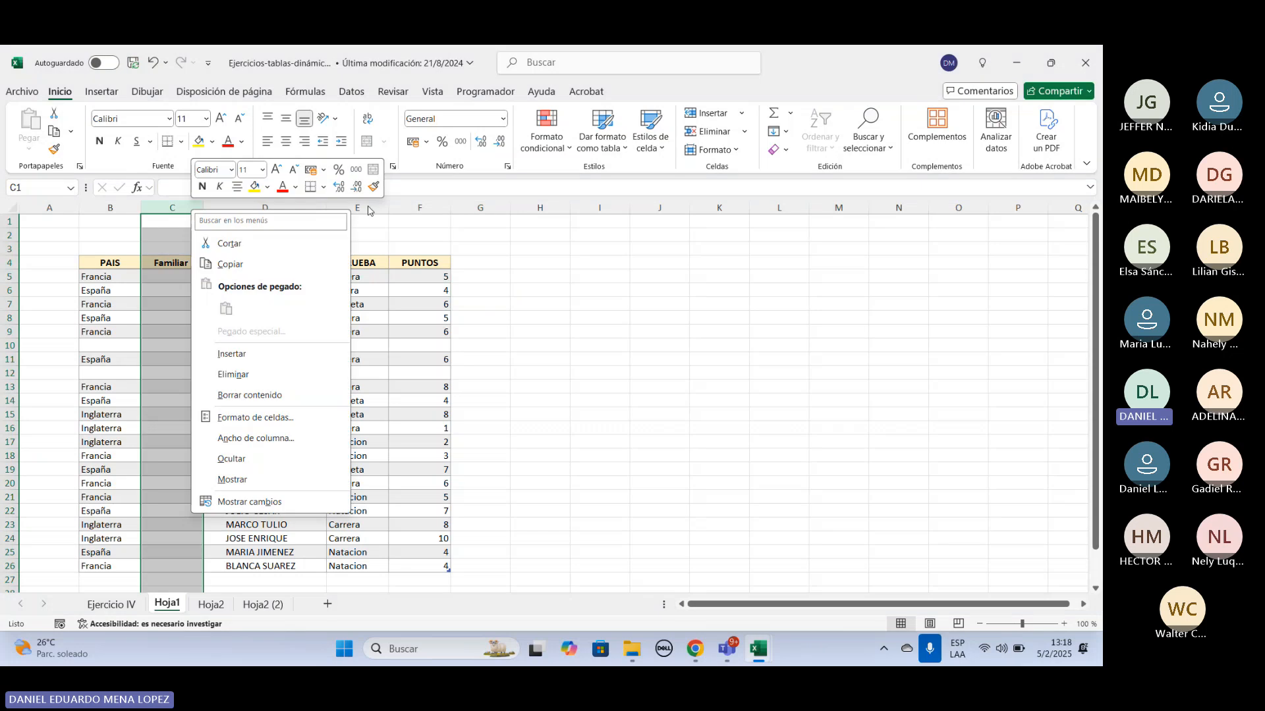
click(739, 113)
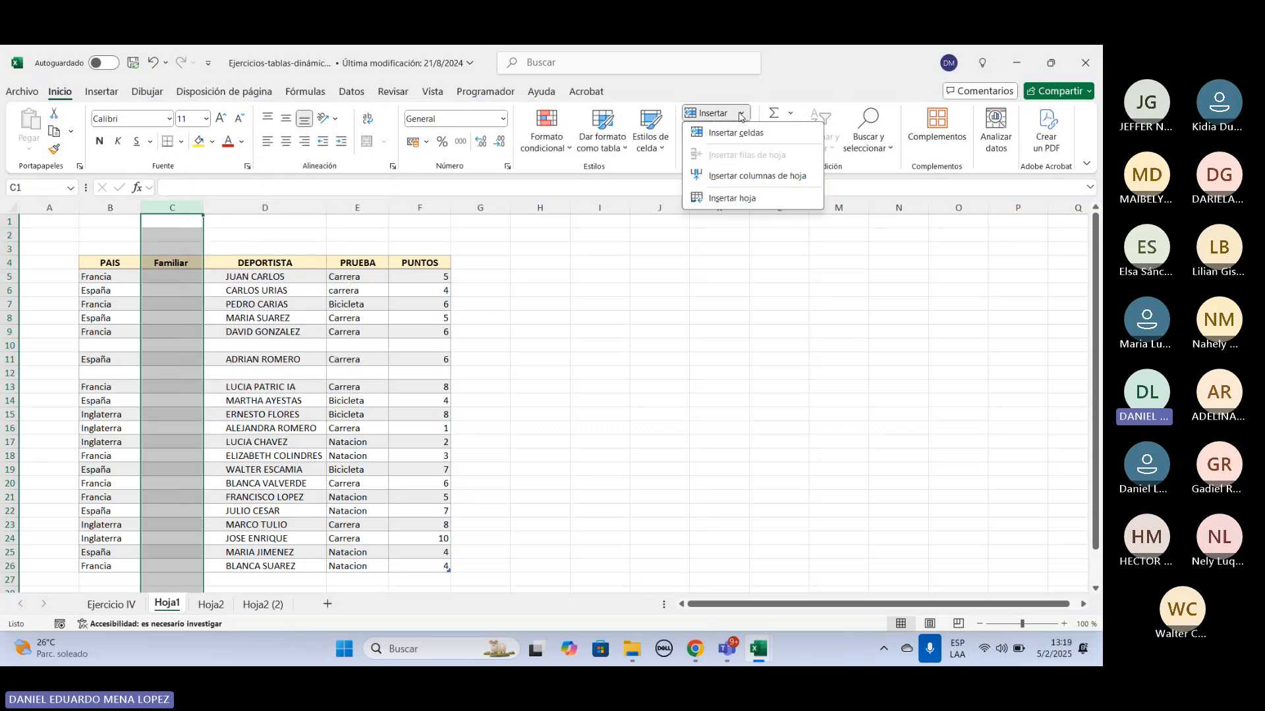
click(737, 176)
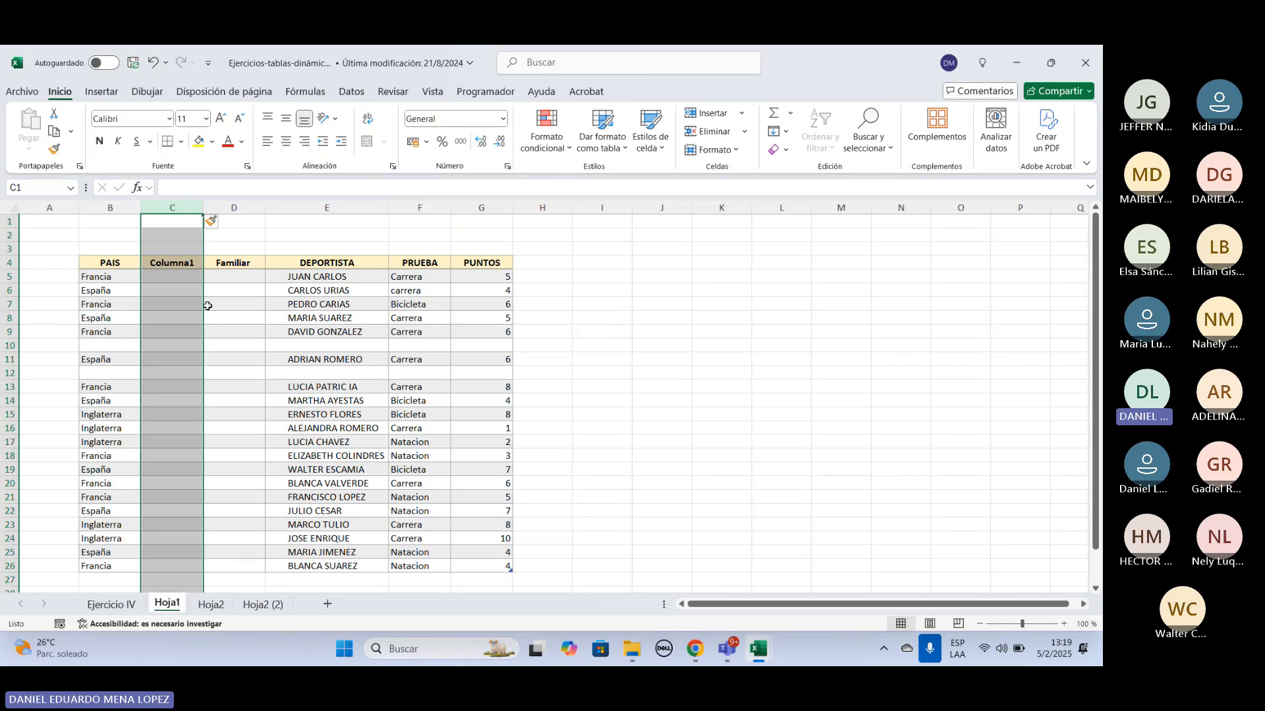
click(246, 292)
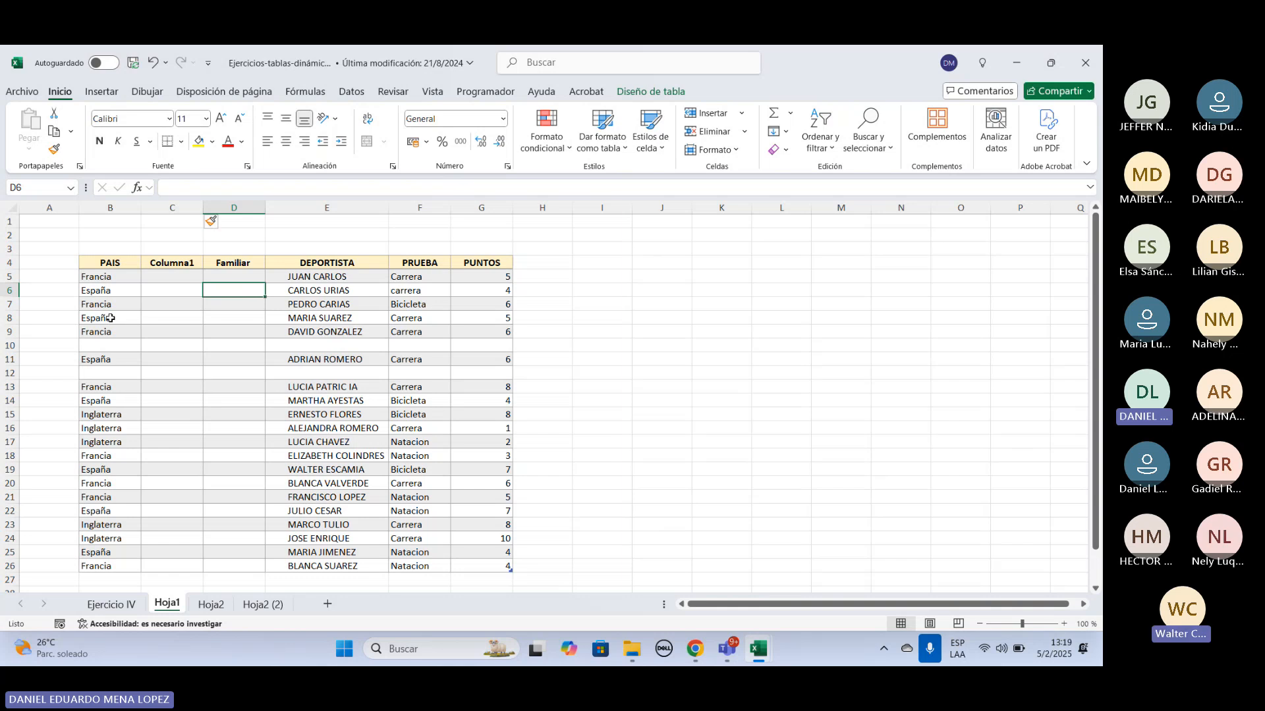
drag(95, 271, 115, 563)
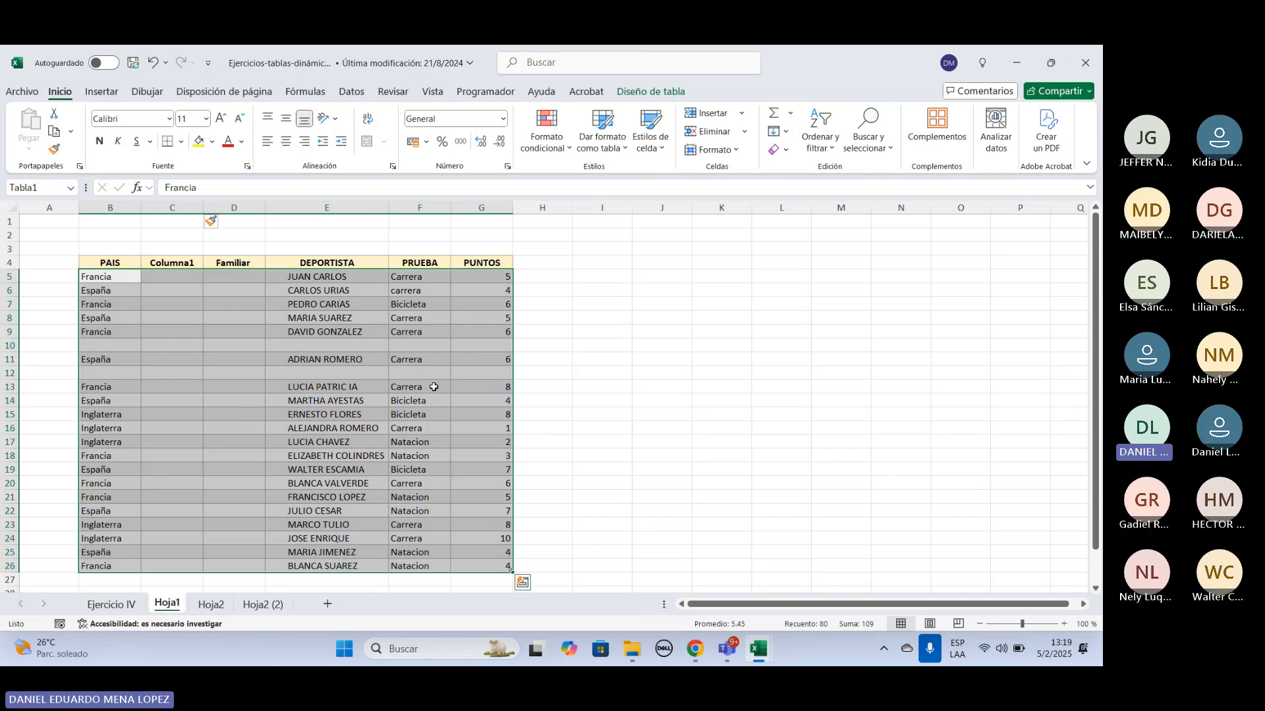
click(340, 346)
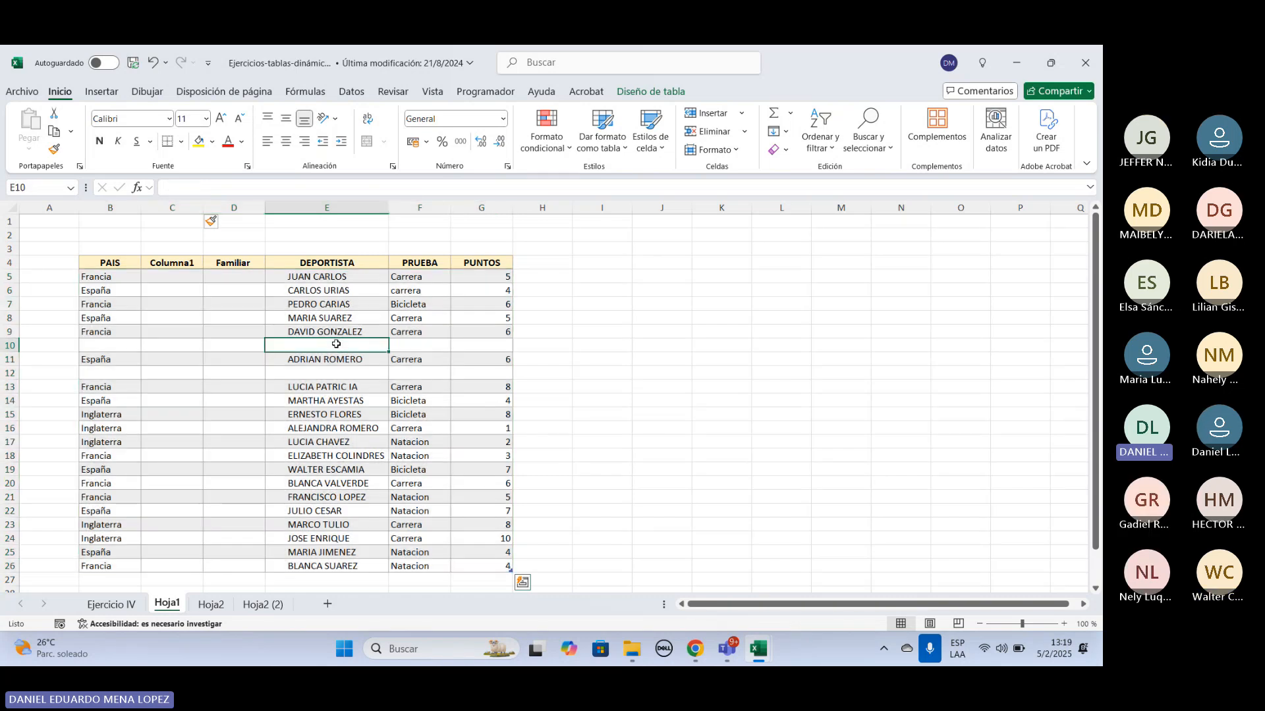
Set the height of row 5, the first data row of the table, to 20.
right_click(10, 277)
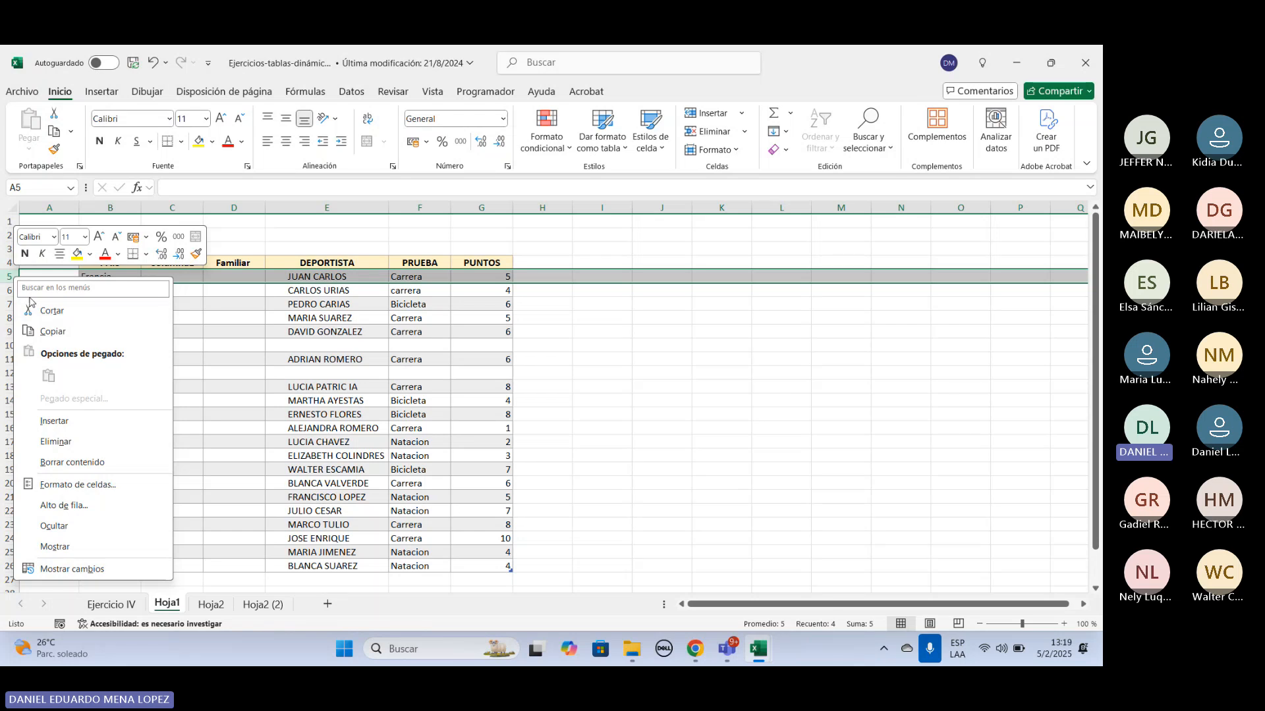
click(78, 506)
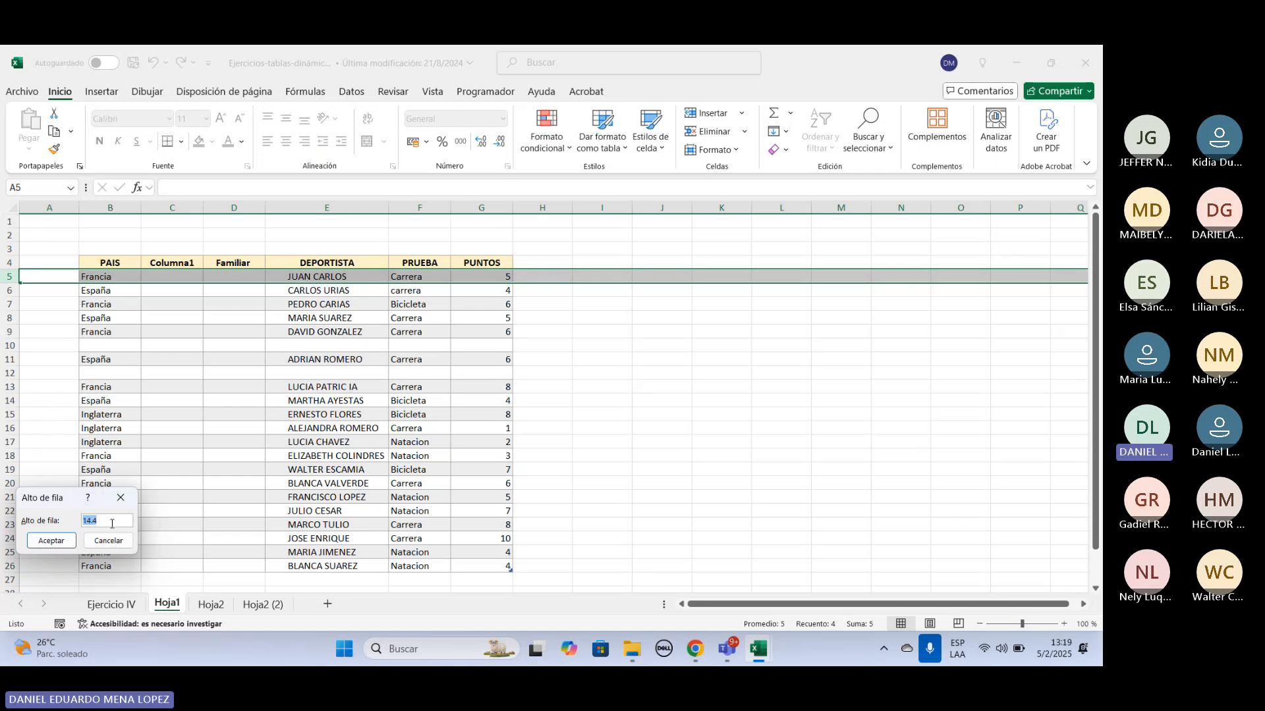
key(BackSpace)
text(20)
key(Return)
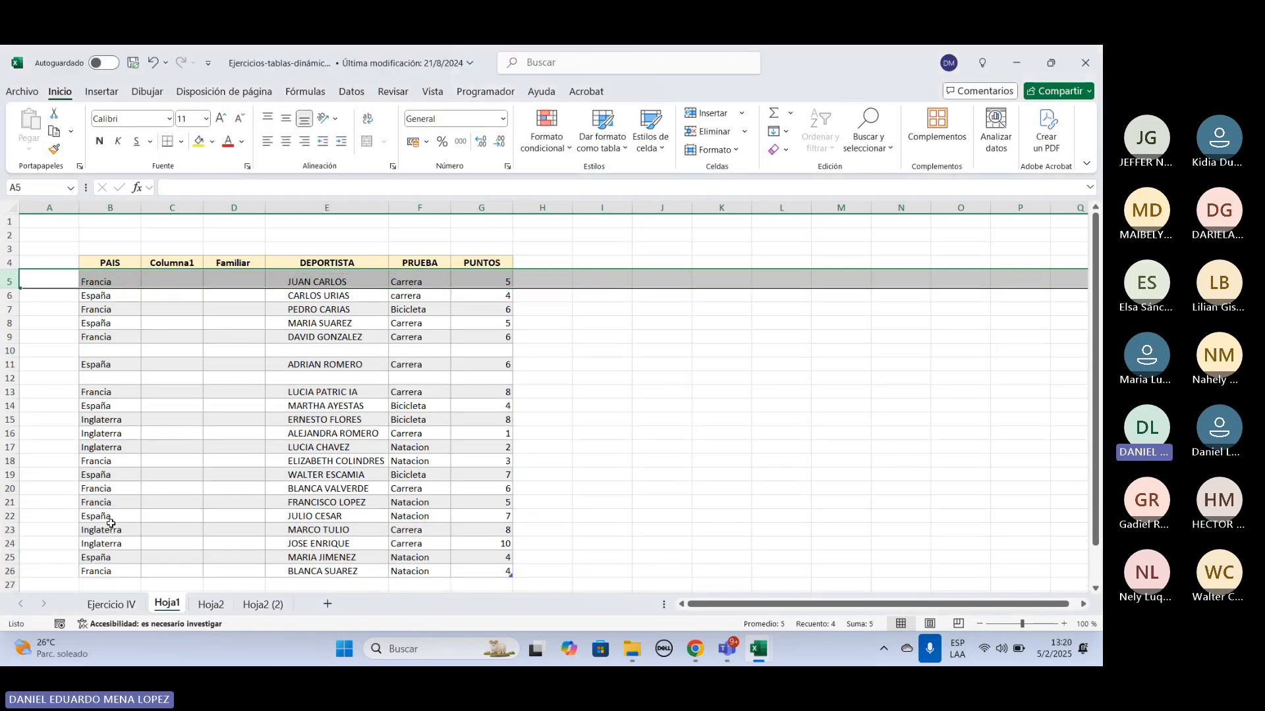
click(643, 404)
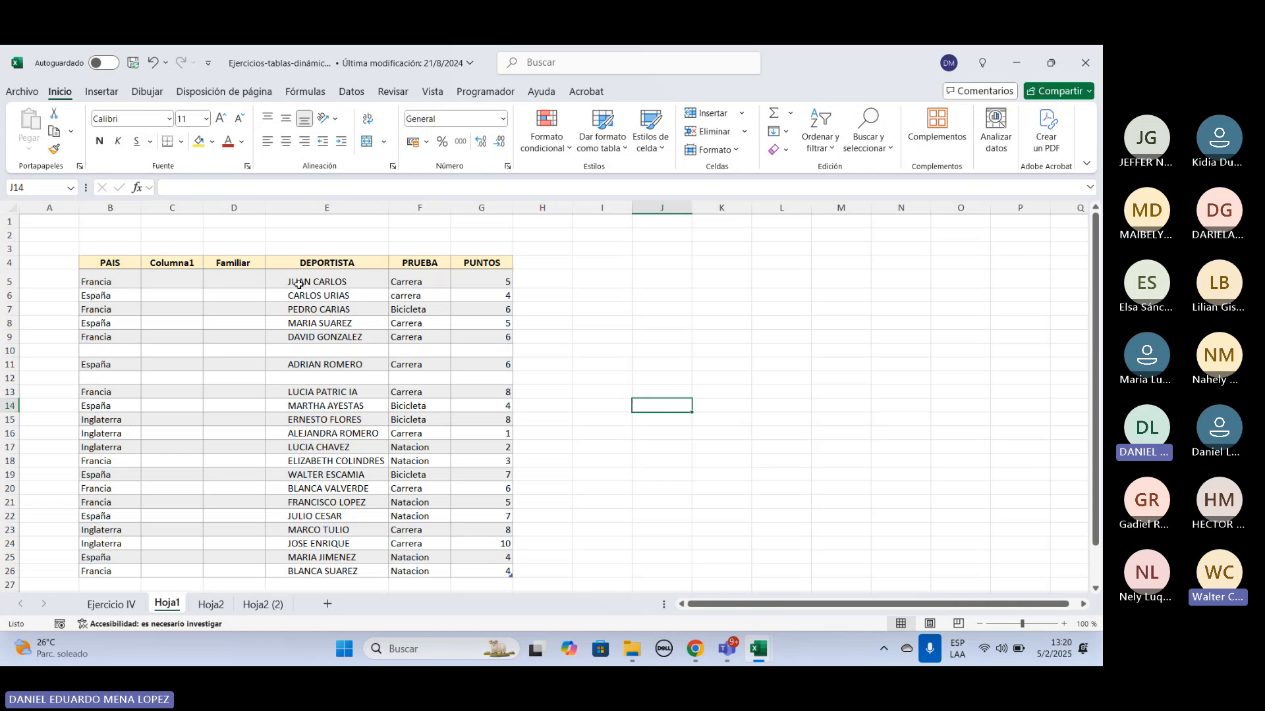
Set the width of column B, which holds the PAIS entries, to 20.
click(139, 283)
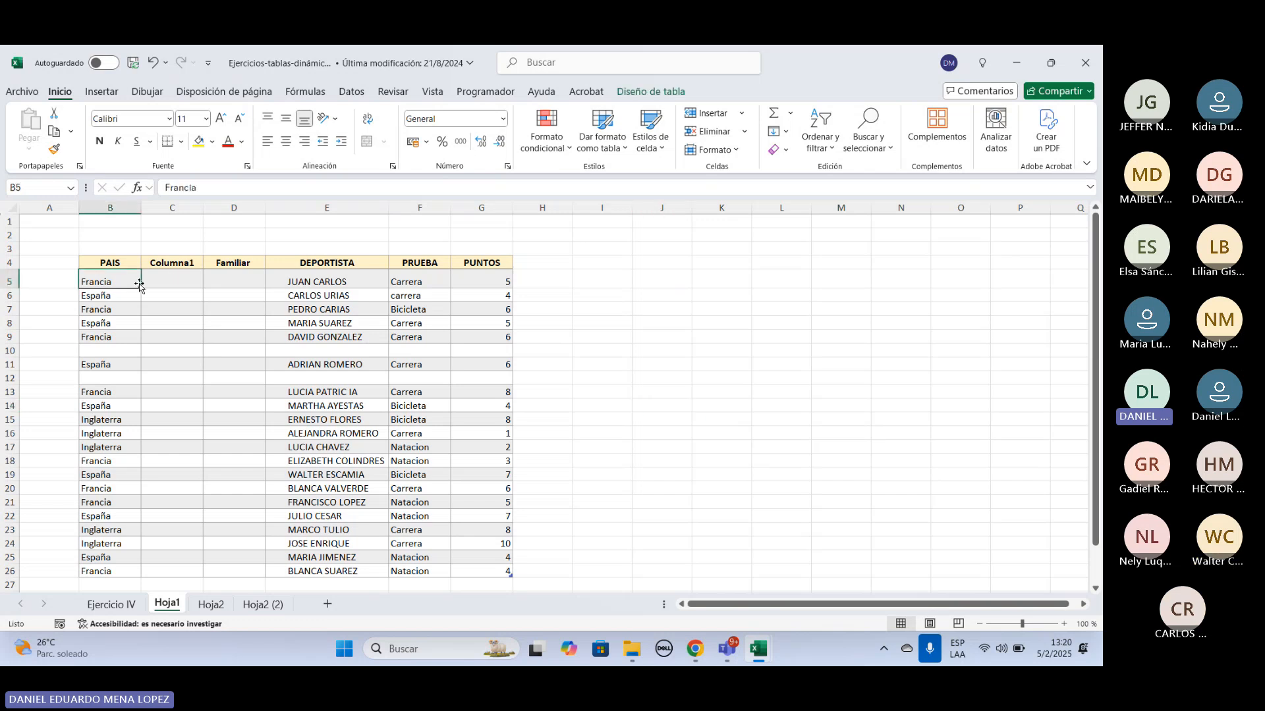
click(4, 280)
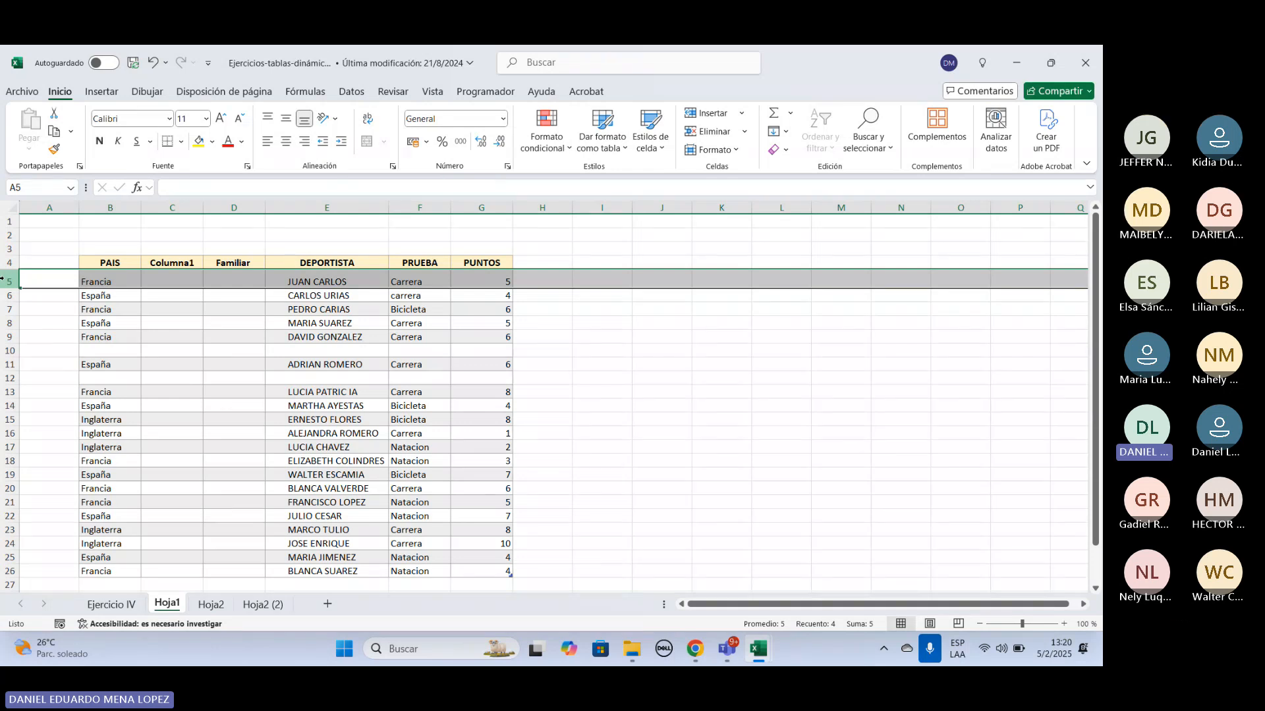
right_click(121, 209)
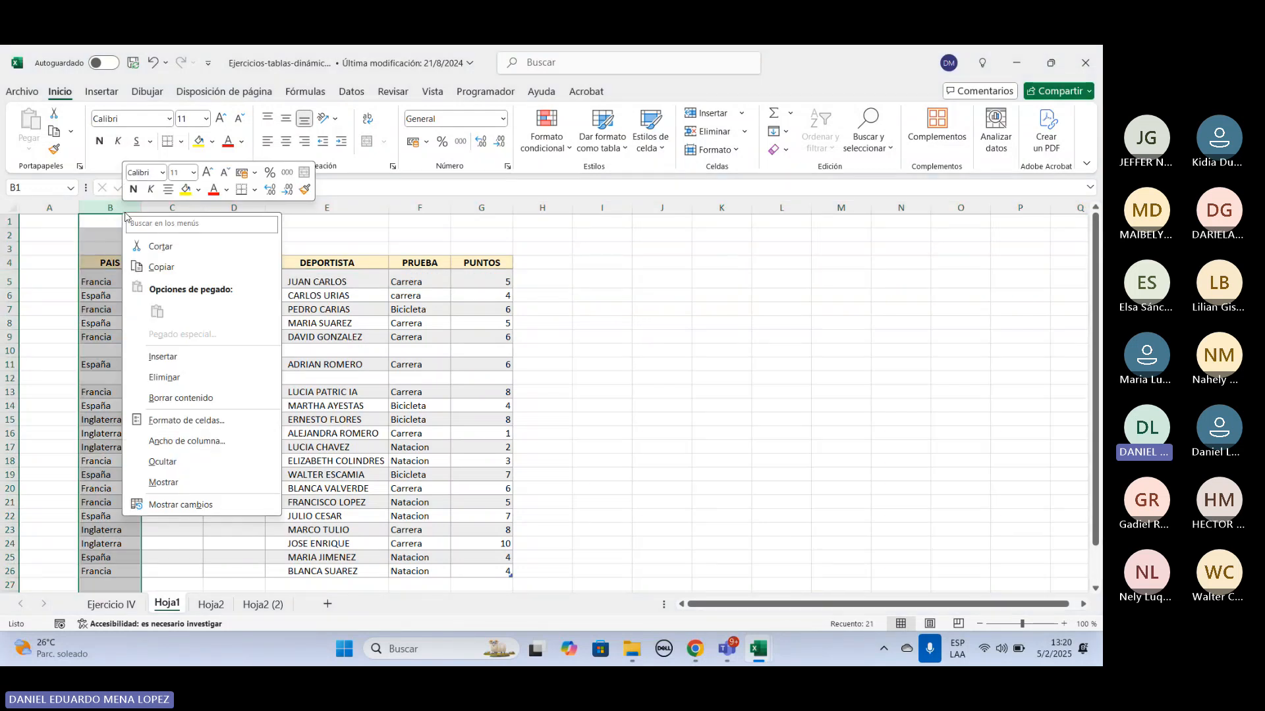
click(190, 441)
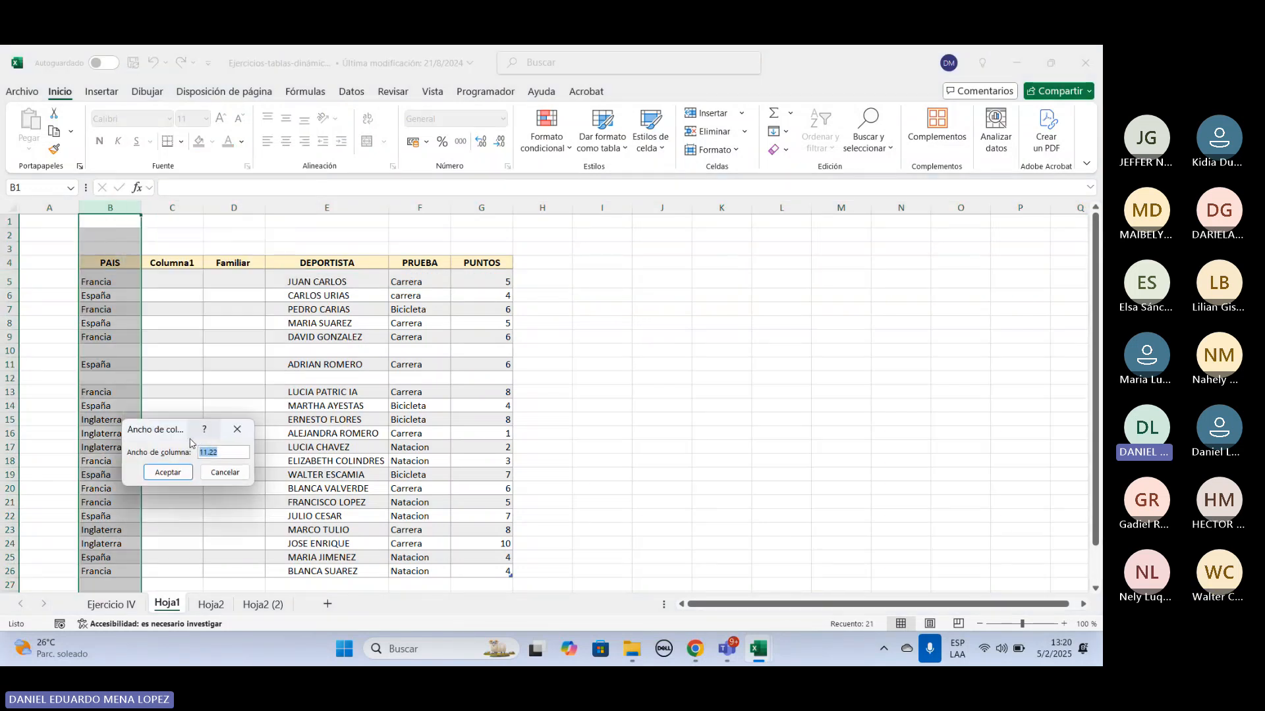
key(End)
key(BackSpace)
key(BackSpace)
key(BackSpace)
key(BackSpace)
key(BackSpace)
text(20)
key(Return)
click(890, 291)
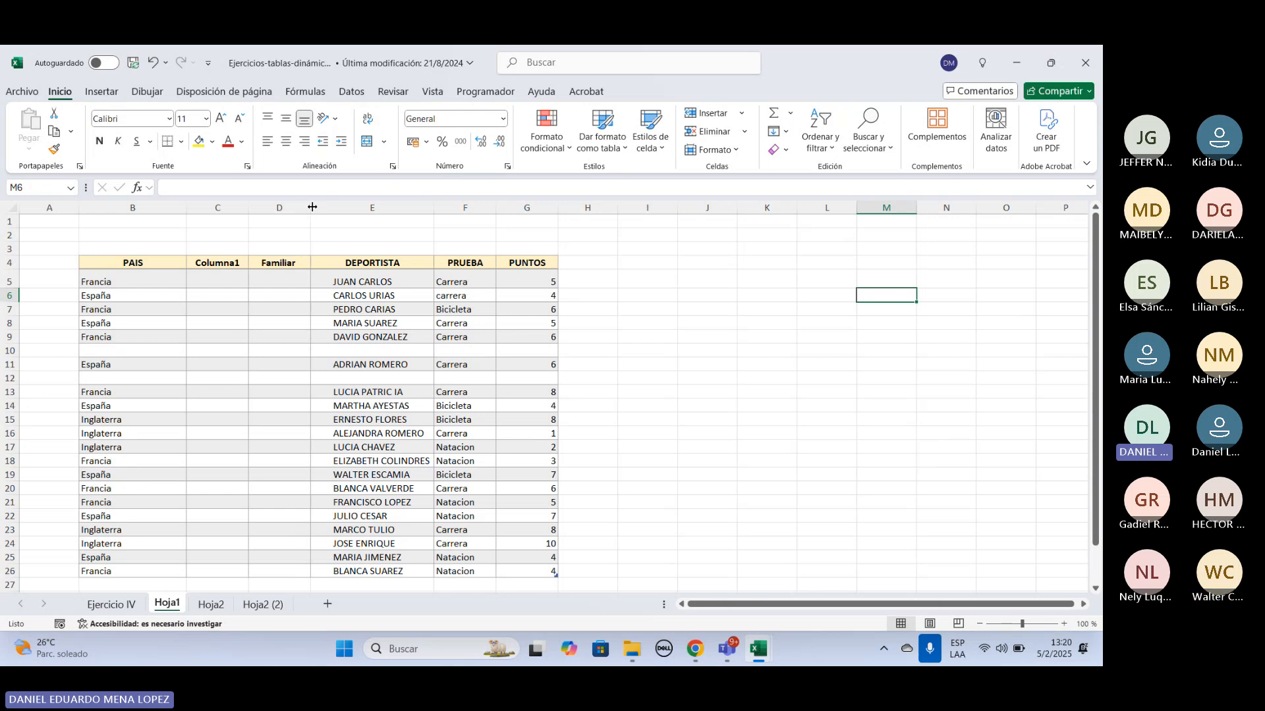
Widen the Familiar column freehand to about the width of the PAIS column, and make row 6 slightly taller than row 5.
drag(312, 206, 365, 206)
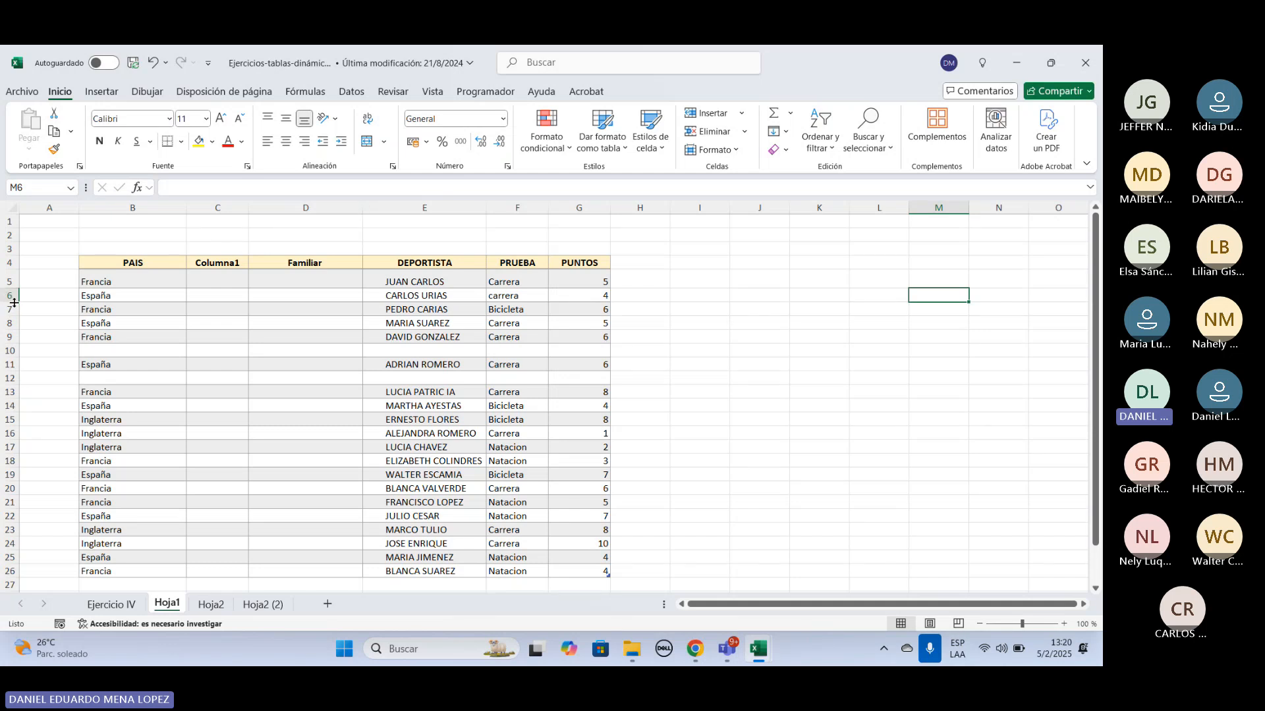
drag(15, 302, 15, 313)
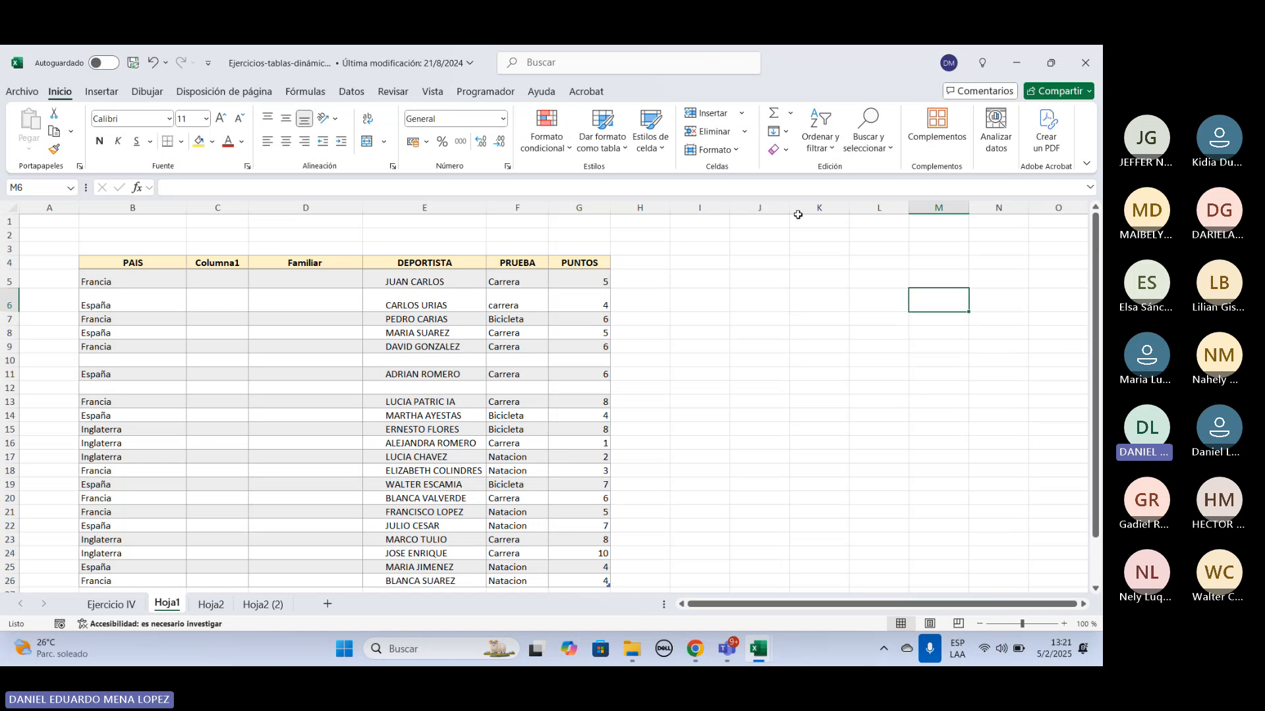
Delete the Familiar and Columna1 columns so that DEPORTISTA directly follows PAIS.
right_click(326, 206)
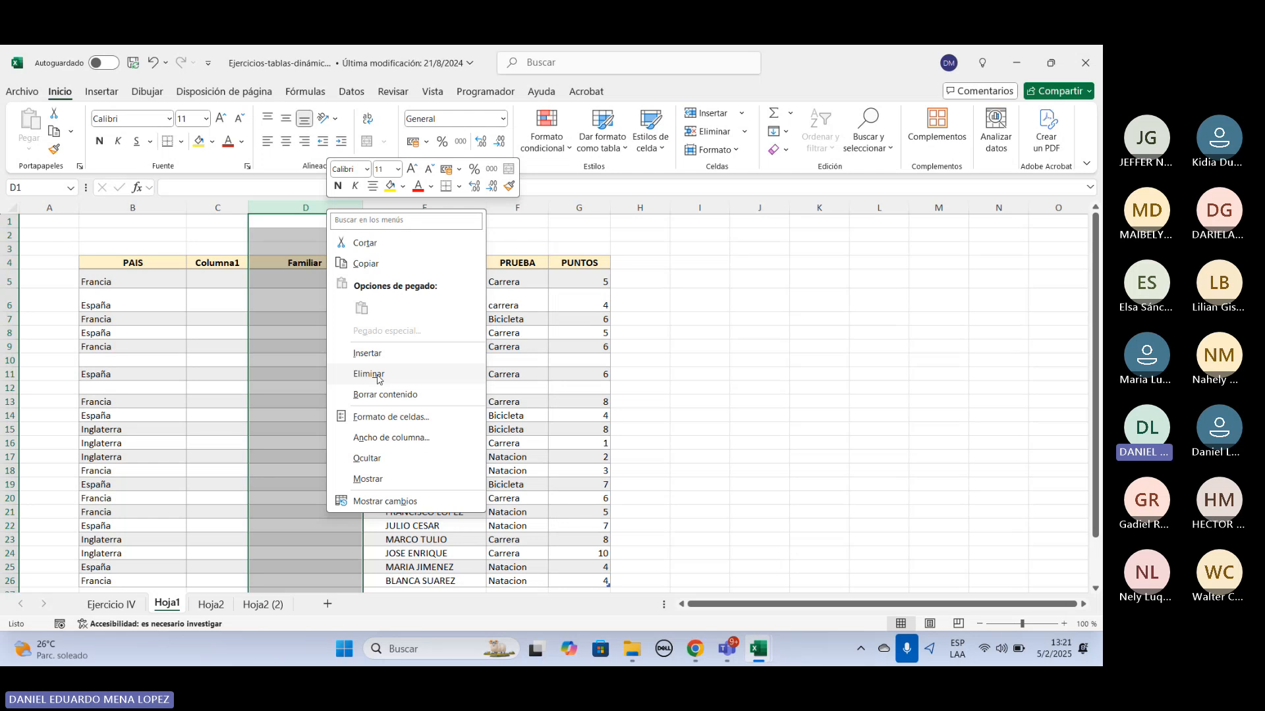
right_click(224, 208)
click(276, 374)
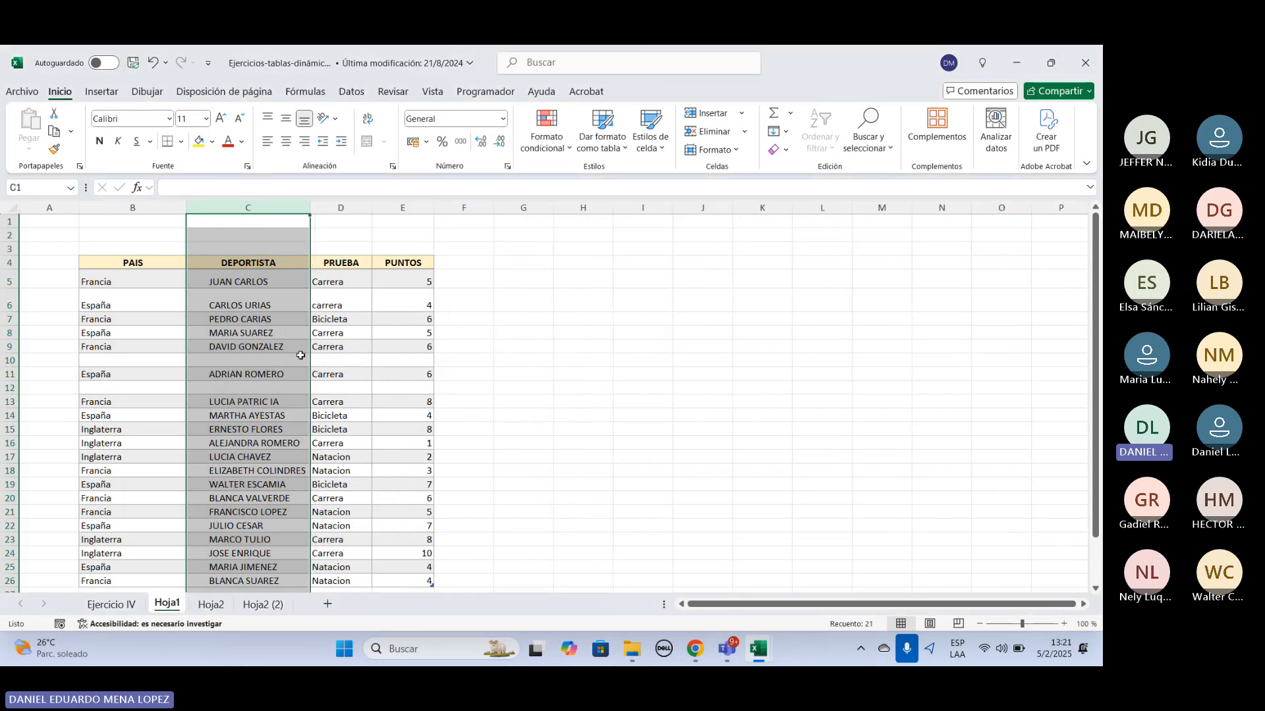
scroll(421, 301, down, 1)
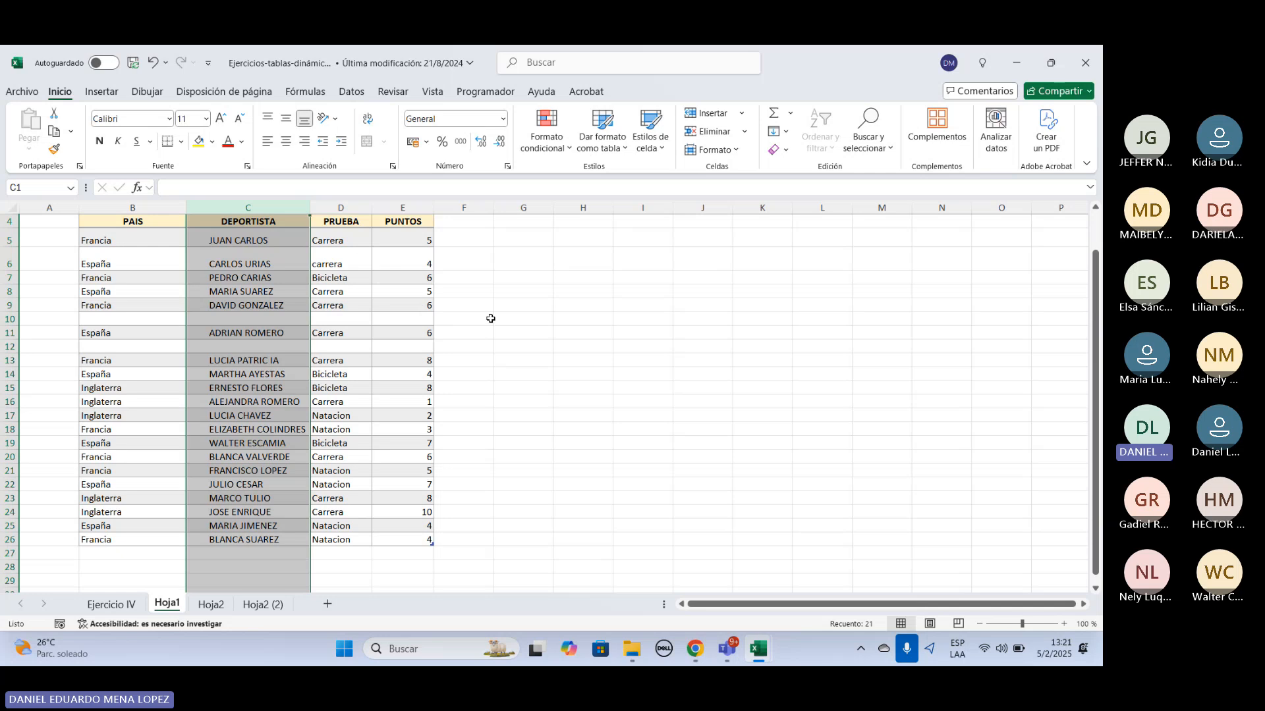
scroll(553, 415, up, 1)
click(653, 391)
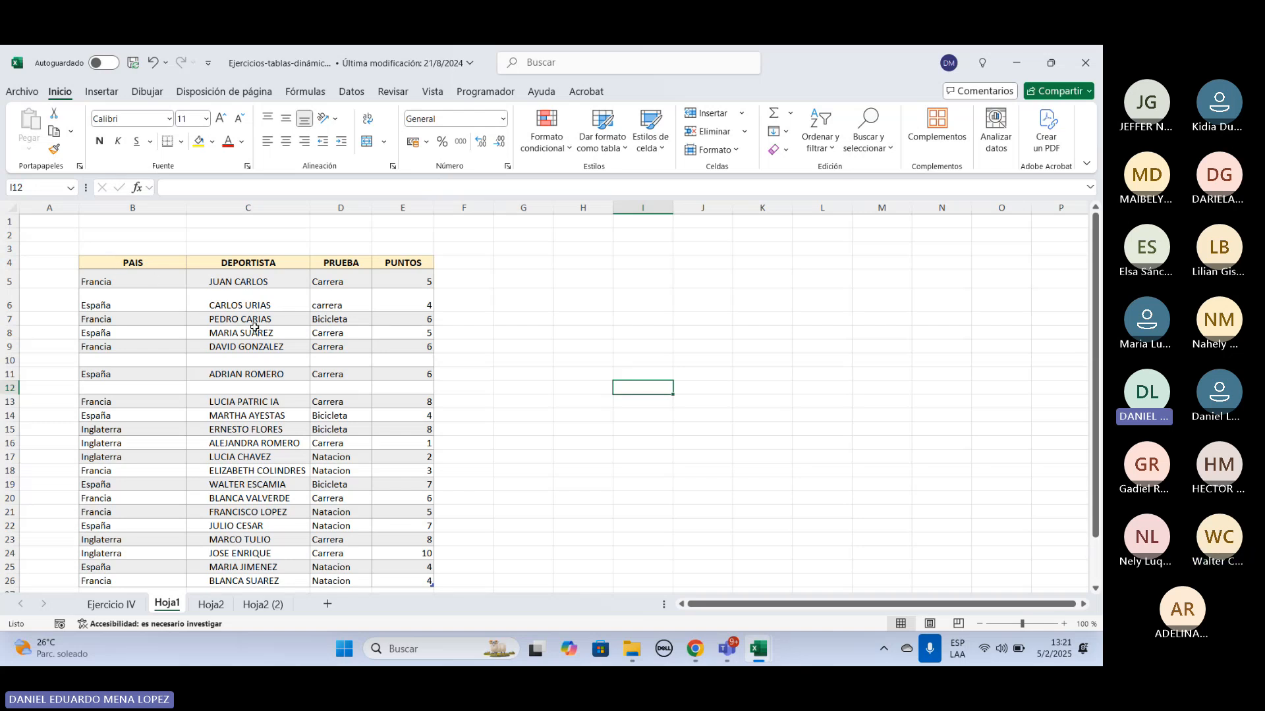
Change the font of the table headers in B4:E4 to ADLaM Display.
click(126, 262)
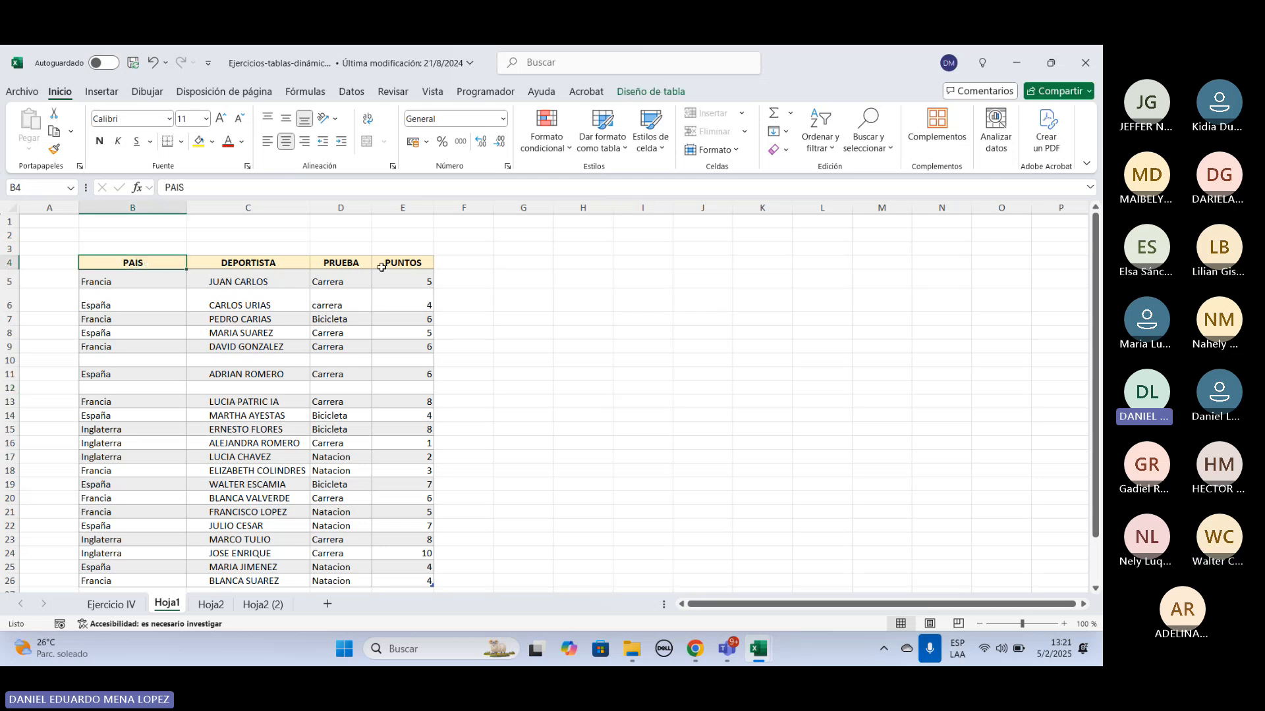
click(416, 263)
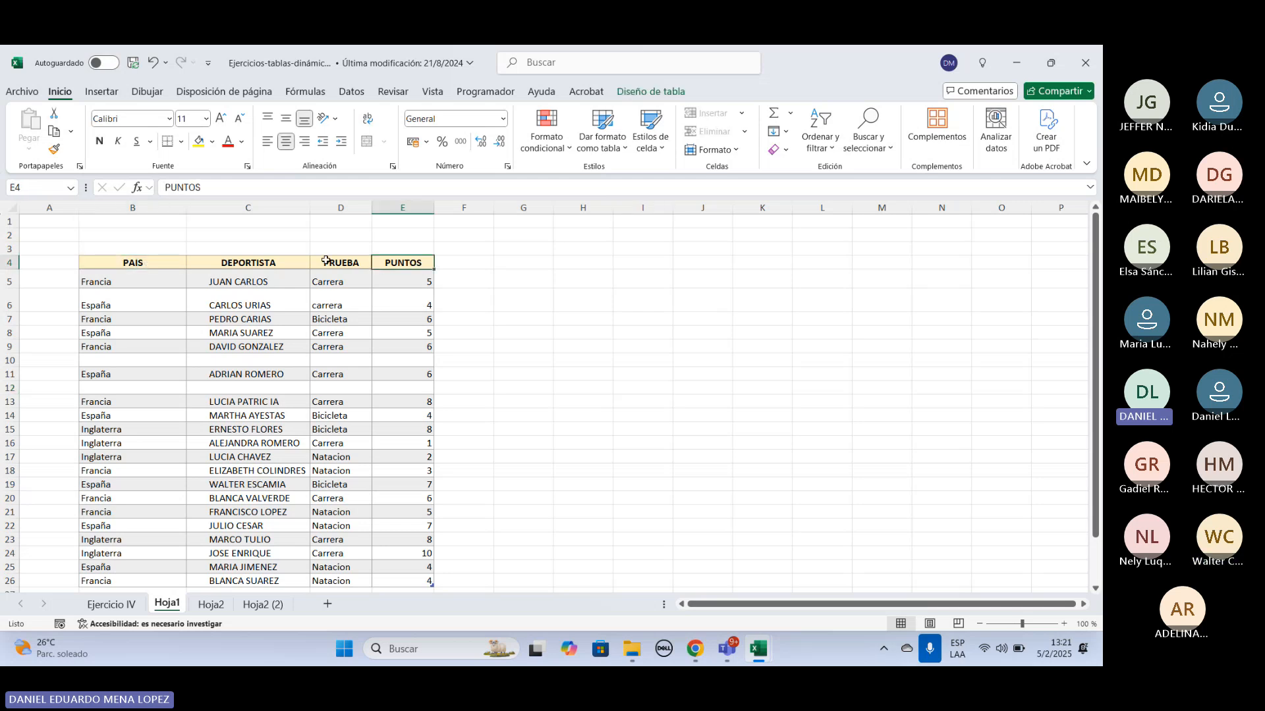
double_click(116, 263)
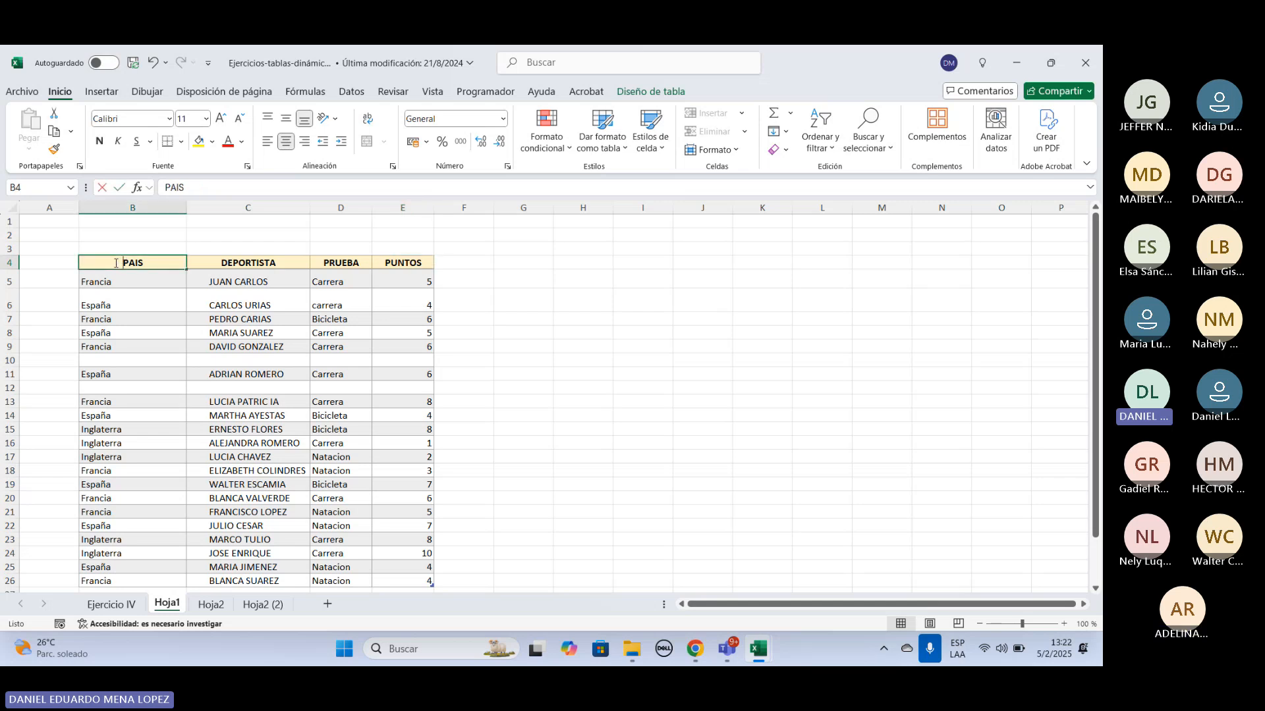
click(147, 285)
drag(164, 263, 425, 263)
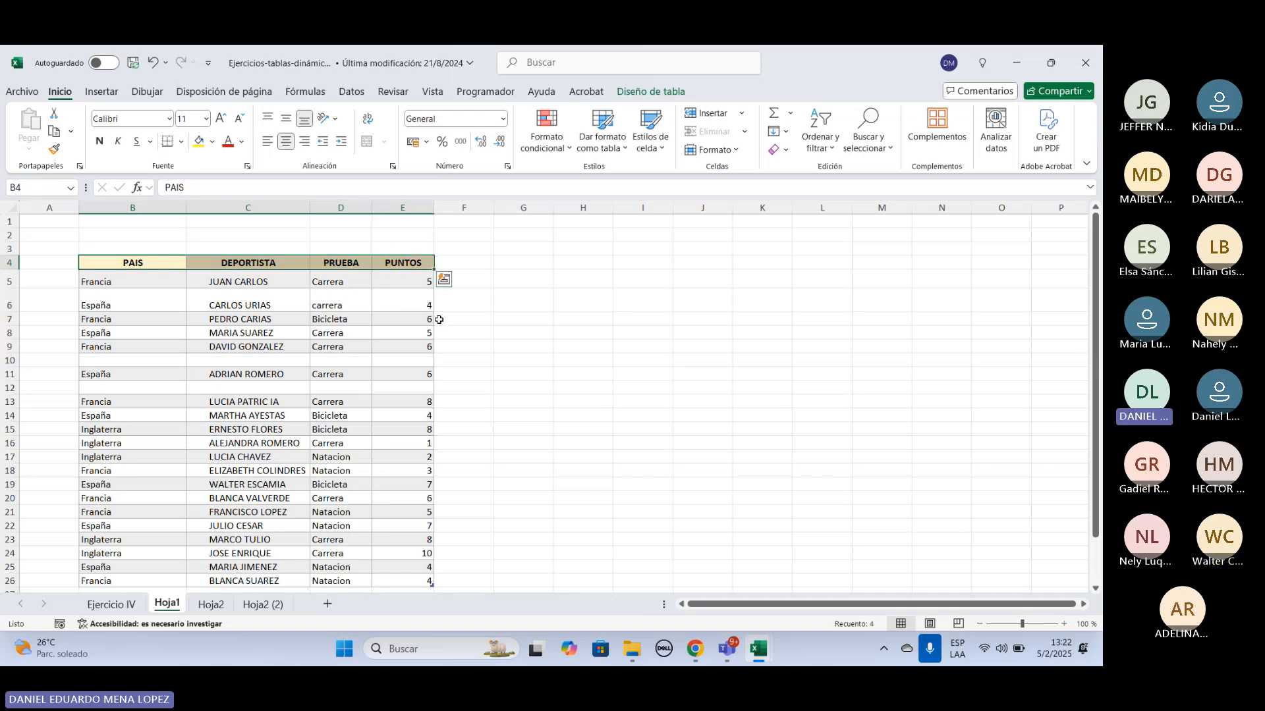
click(170, 119)
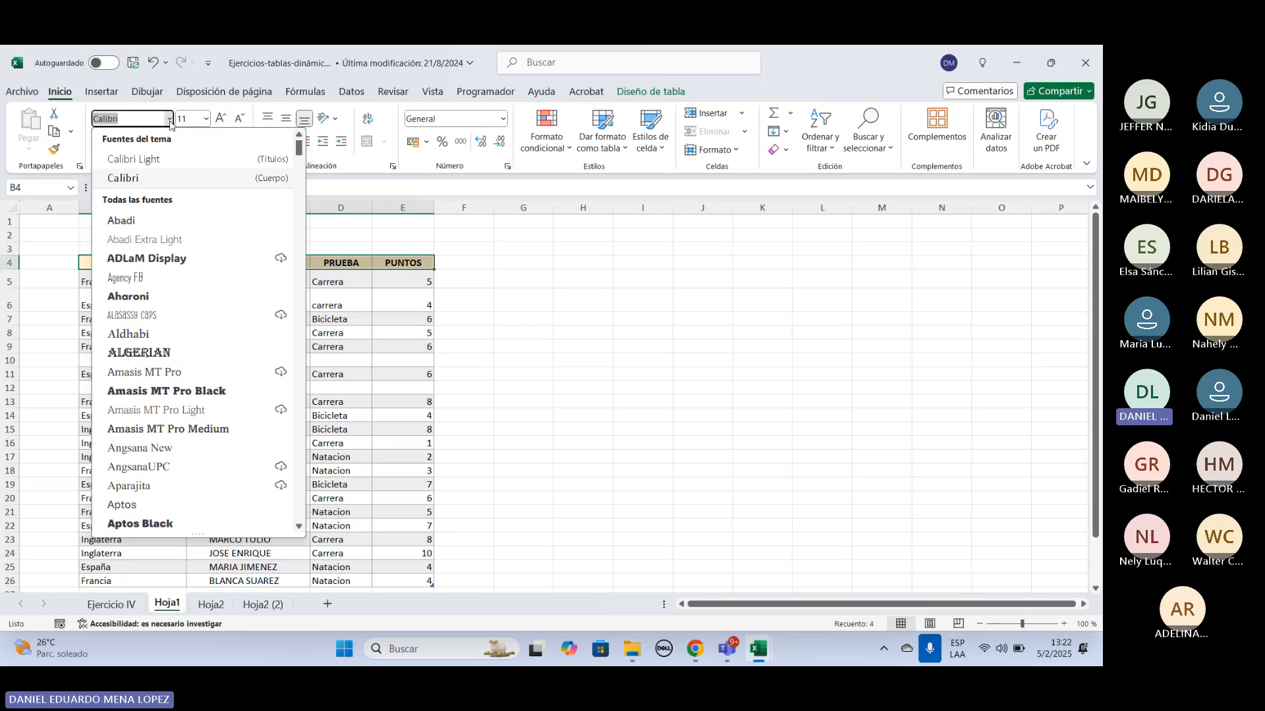
click(146, 258)
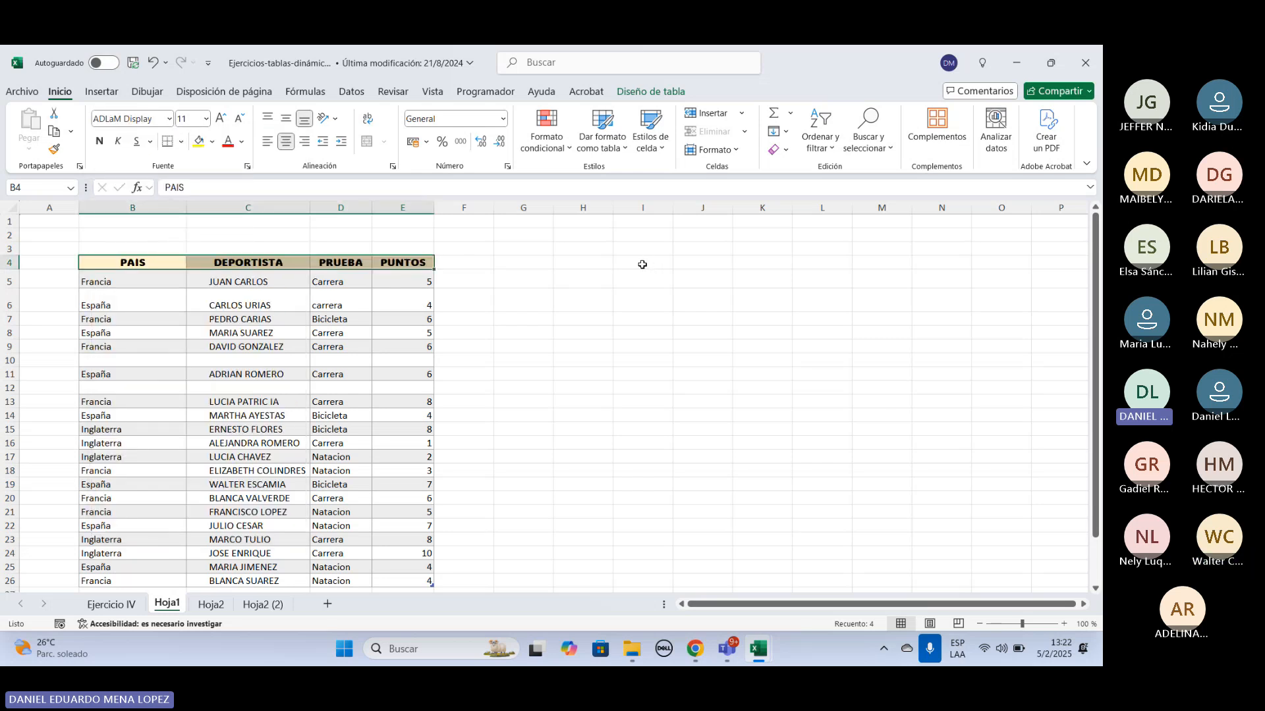
Fill the table header cells B4:E4 with the orange-yellow standard color.
click(213, 142)
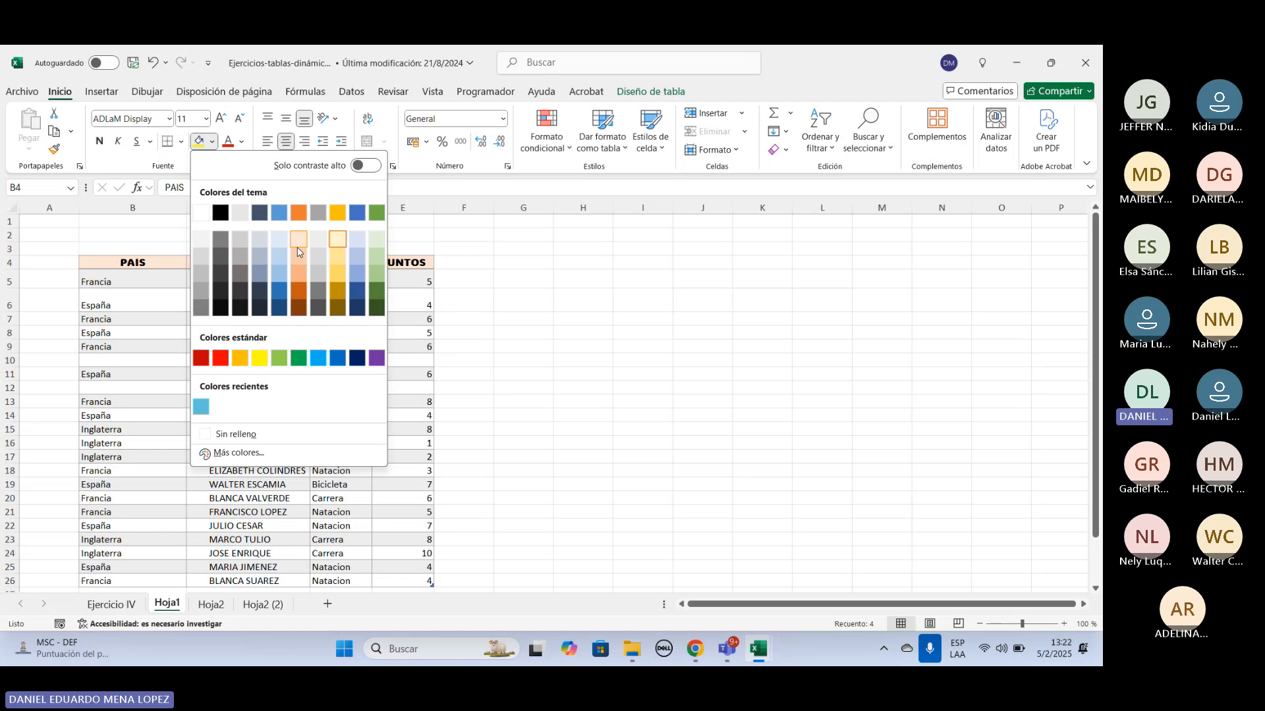
click(236, 360)
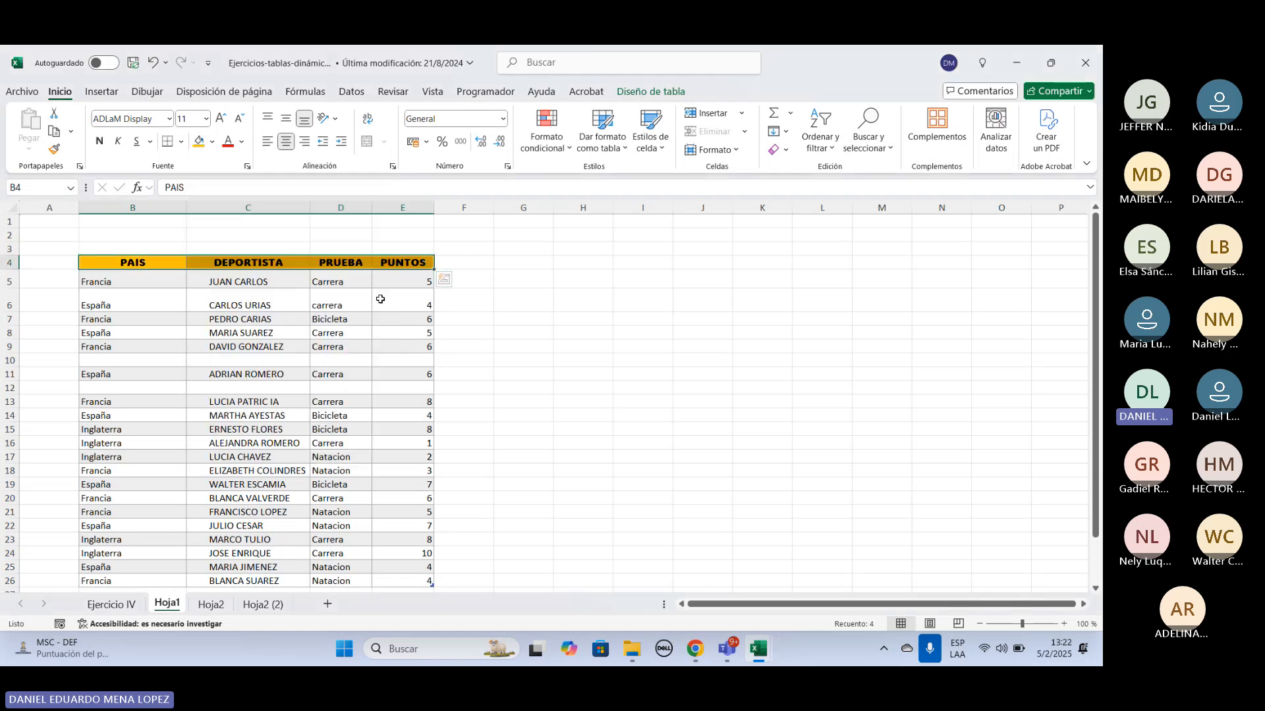
click(568, 267)
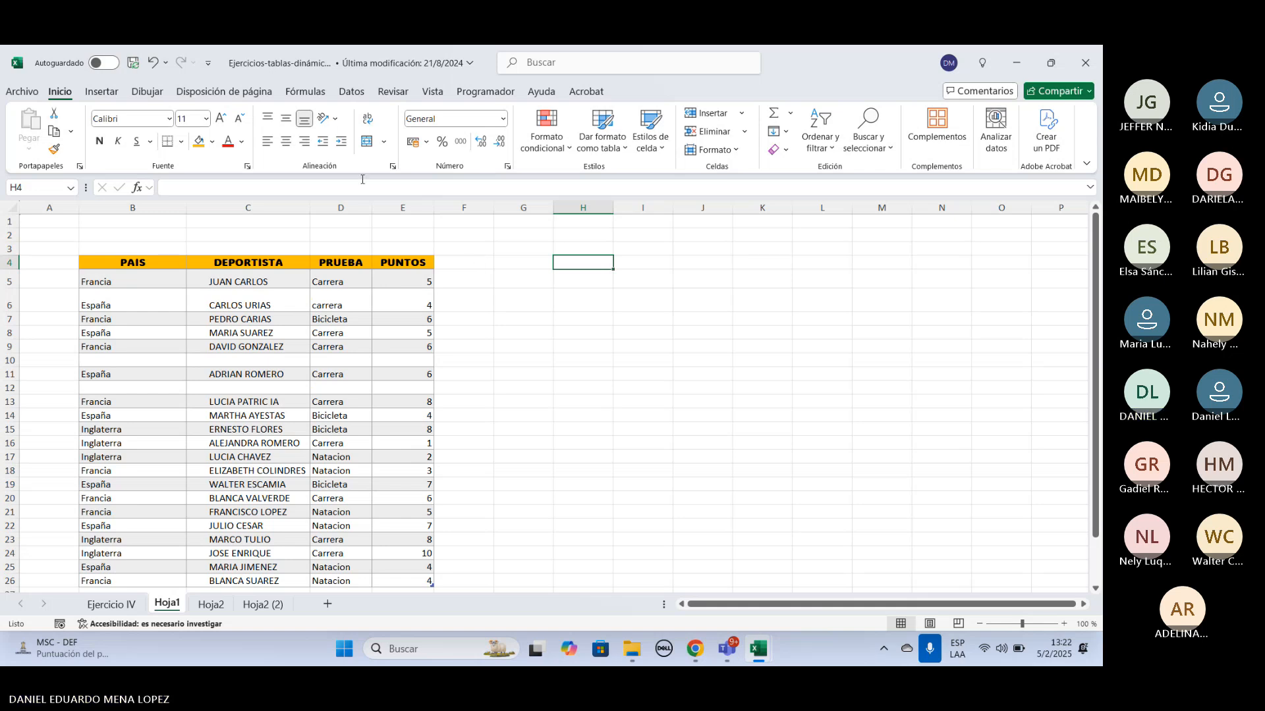
Center the PAIS entries in B5:B26 horizontally.
click(127, 274)
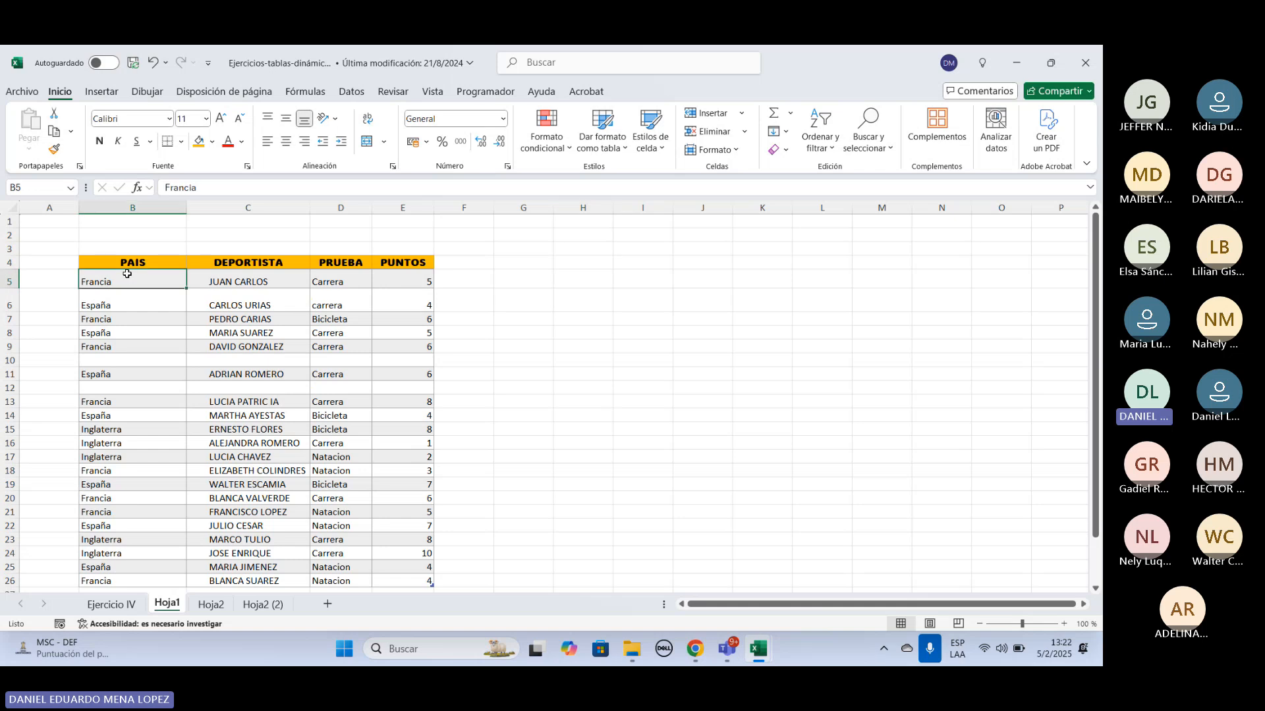
drag(128, 282, 109, 541)
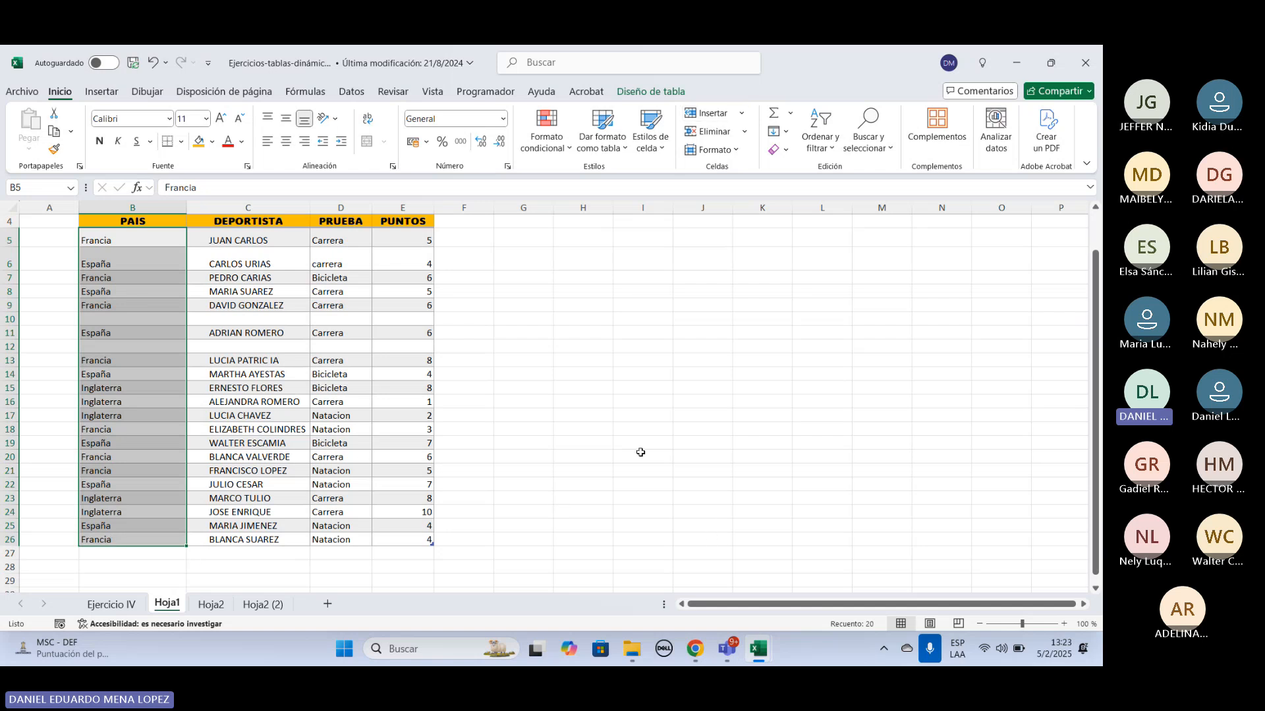
click(305, 141)
click(288, 144)
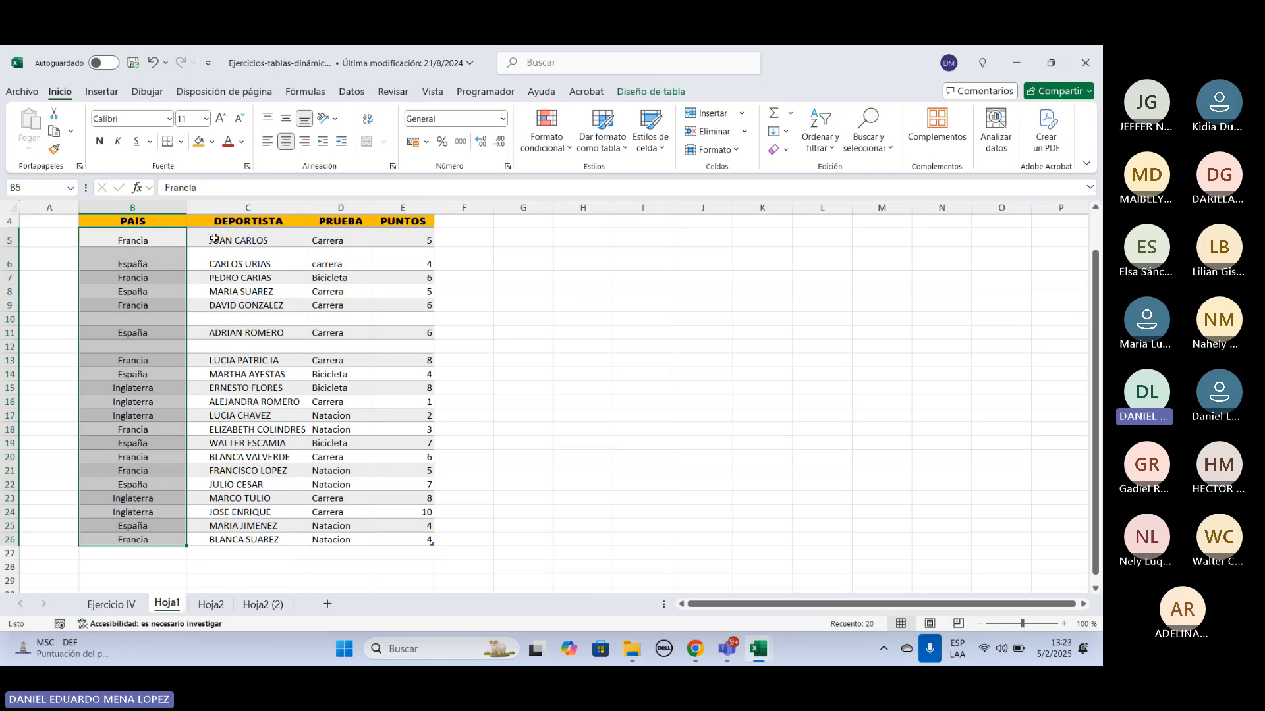
Center the DEPORTISTA, PRUEBA and PUNTOS entries in C5:E26 horizontally.
drag(213, 237, 403, 544)
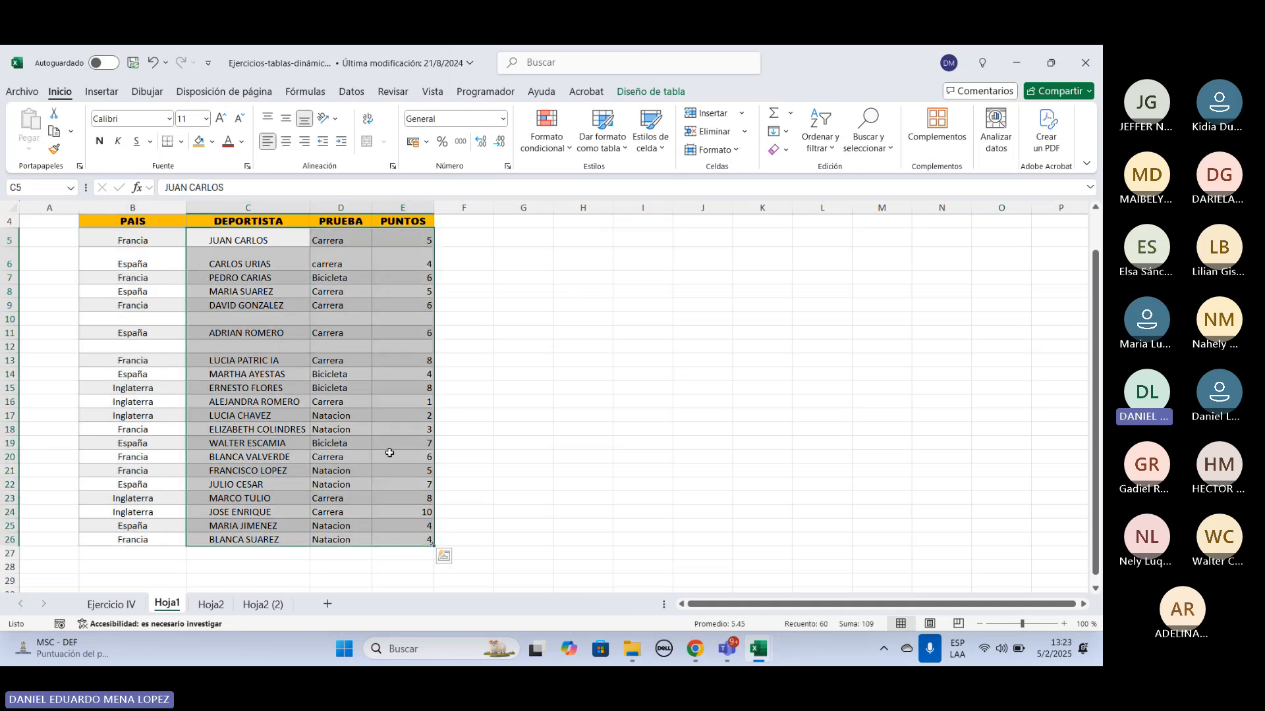
click(286, 142)
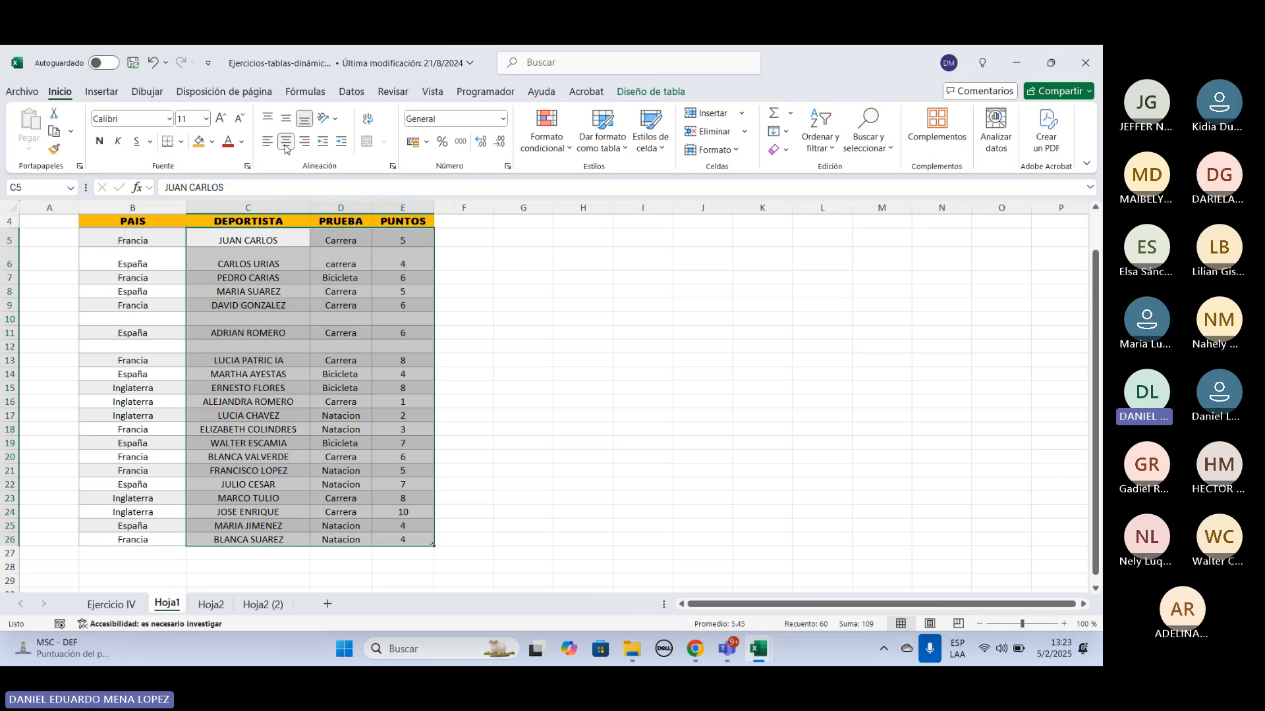
click(529, 288)
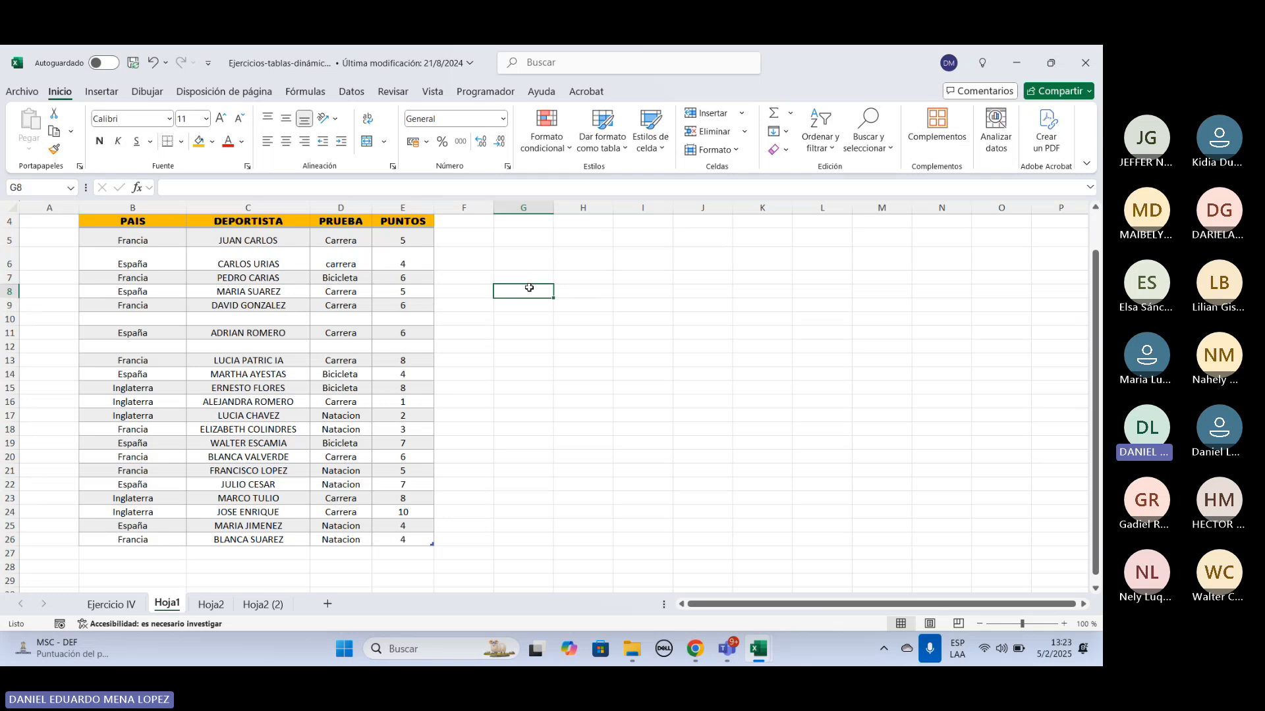
scroll(481, 337, up, 1)
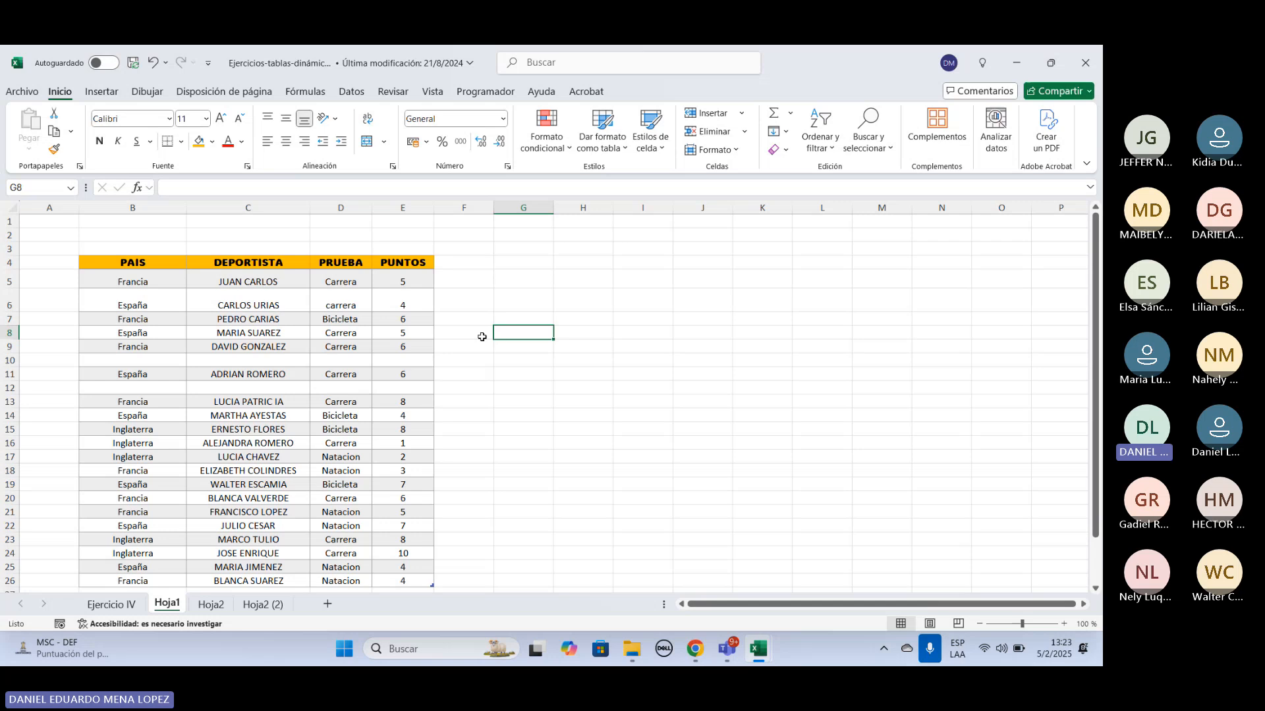
Try the ascending angle (Ángulo ascendente) on the table header text in B4:E4 and undo it.
click(91, 265)
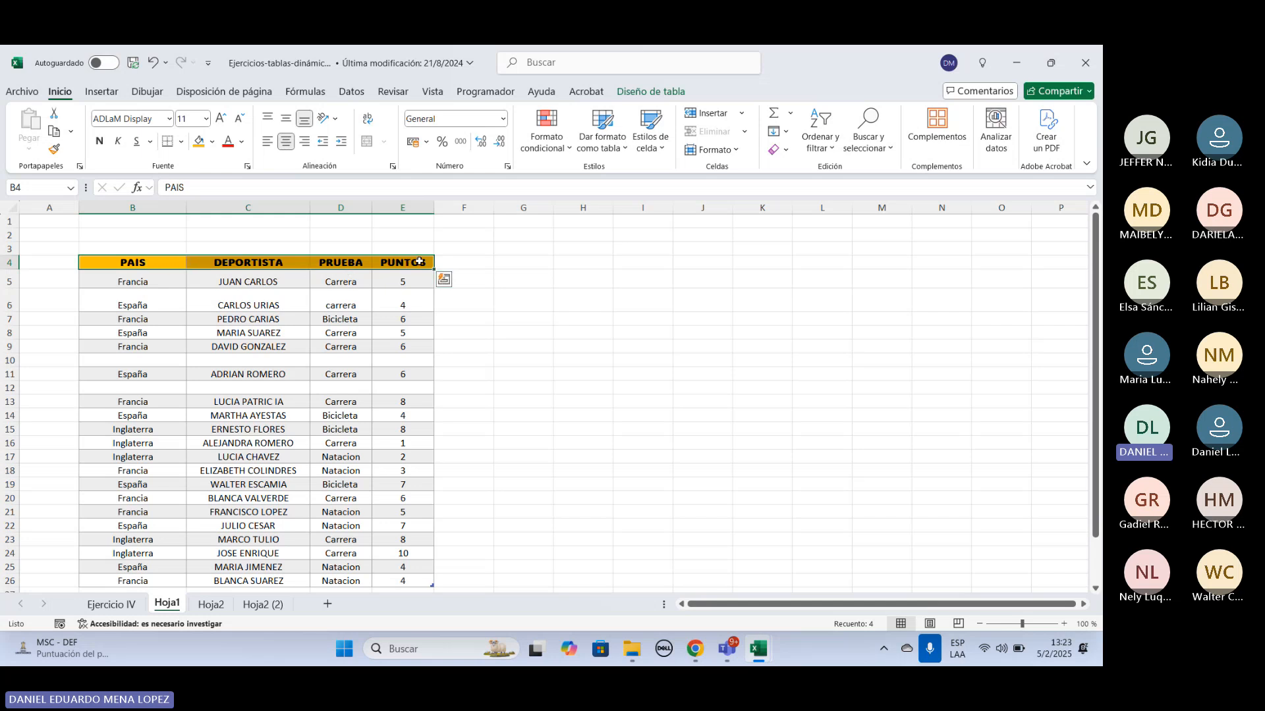
click(334, 123)
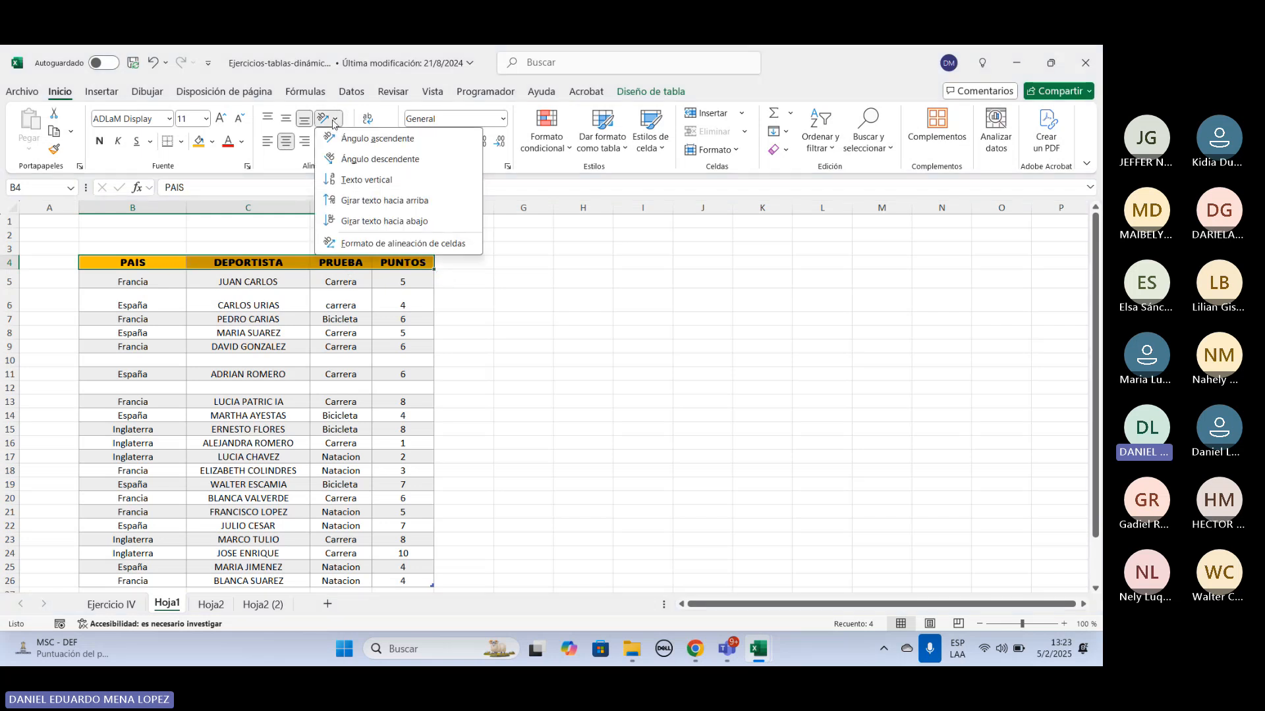
click(349, 139)
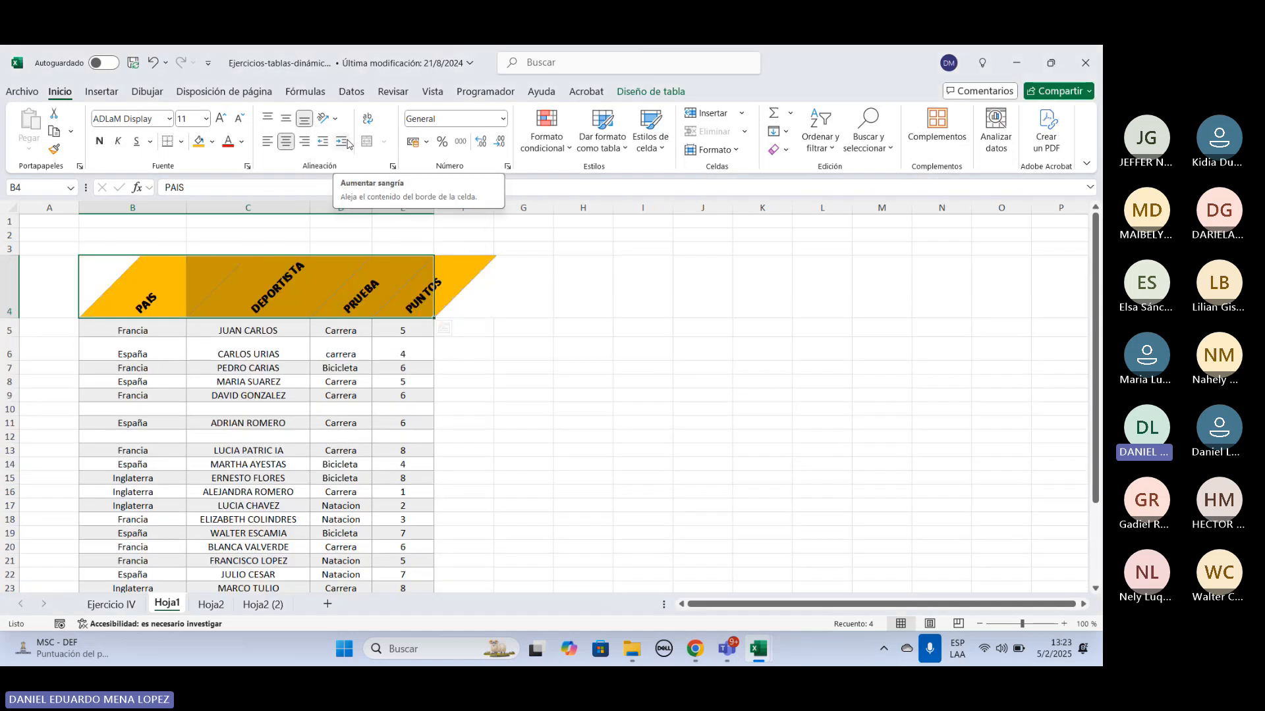
click(664, 294)
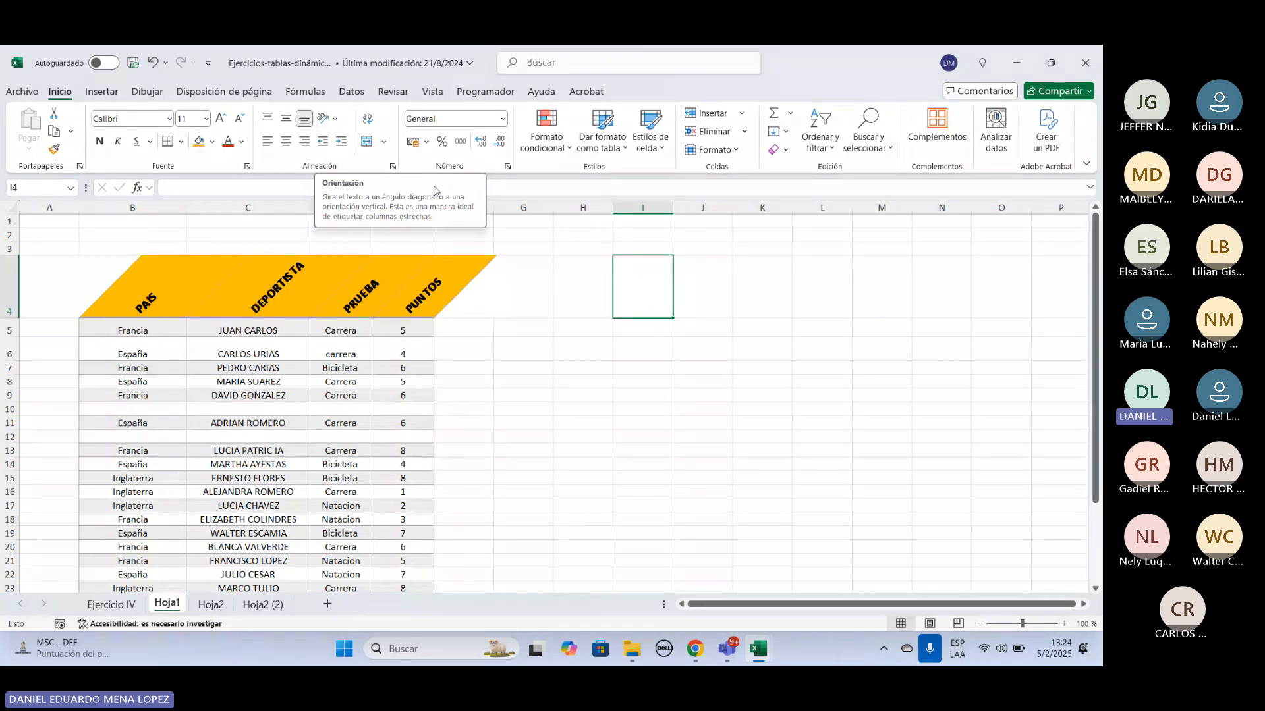
click(336, 120)
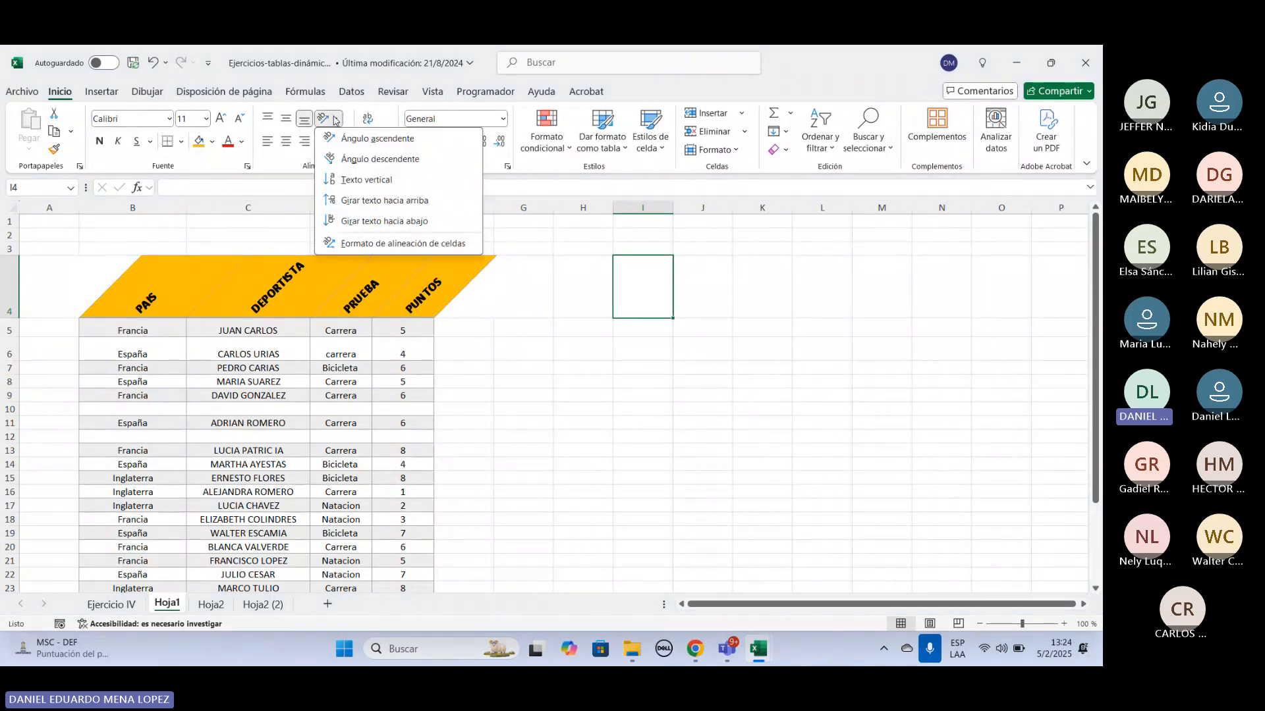
click(400, 141)
click(336, 119)
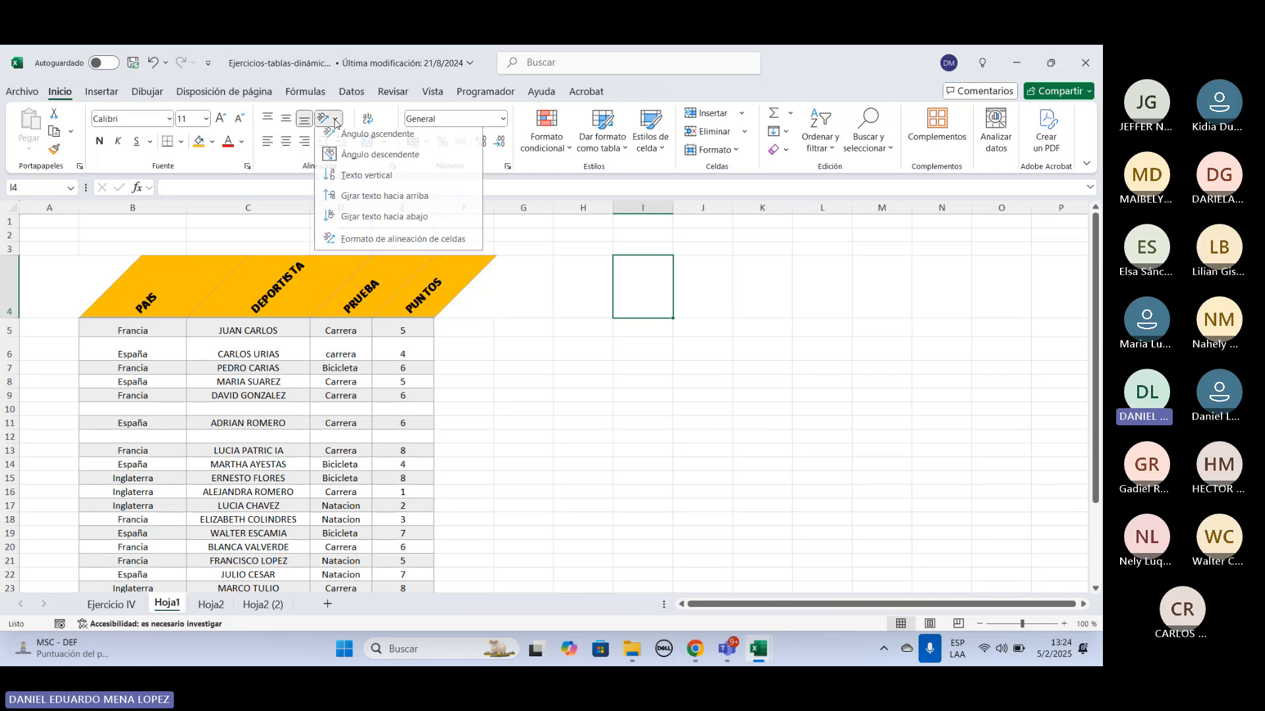
click(369, 124)
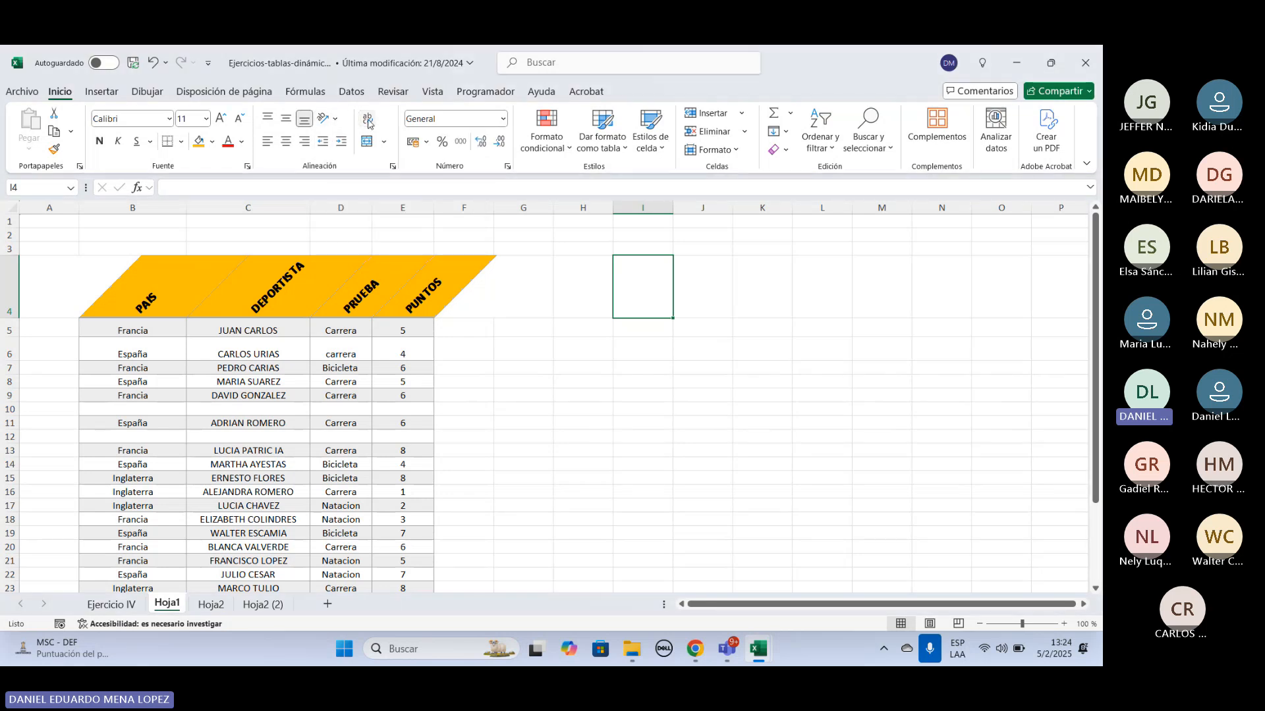
click(152, 62)
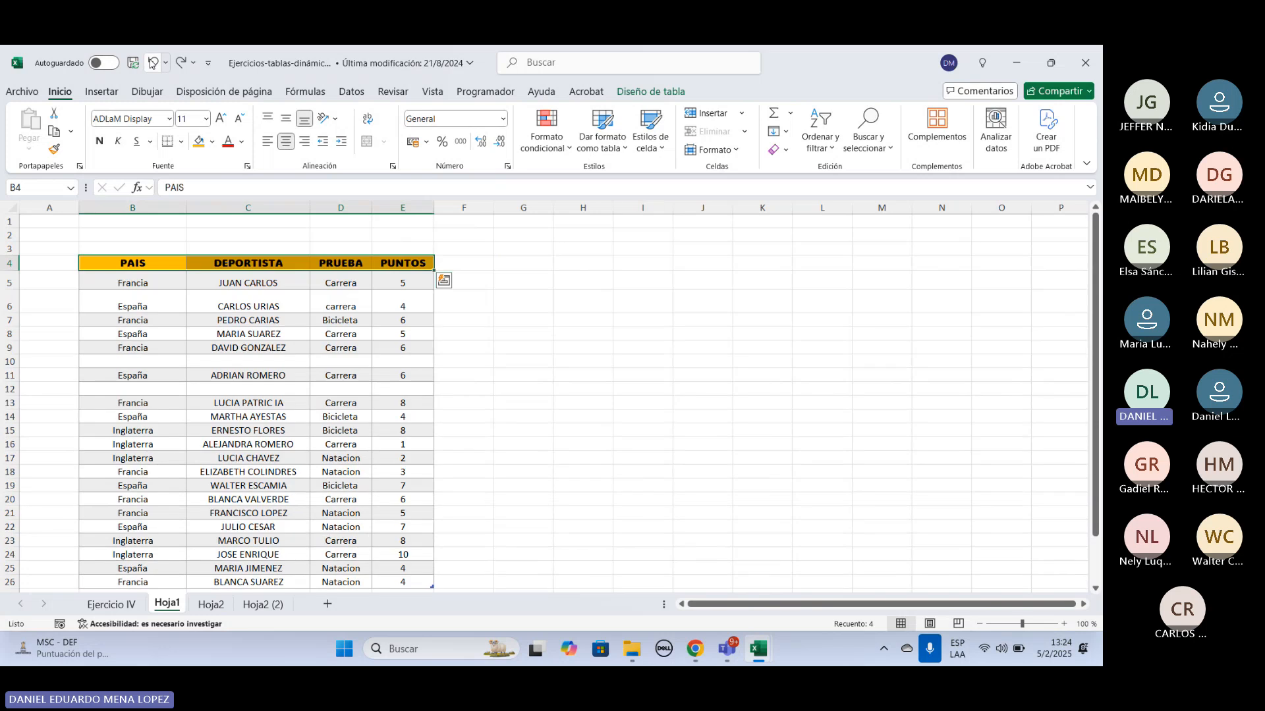
Slant the table header text in B4:E4 with the descending angle orientation (Ángulo descendente).
click(333, 121)
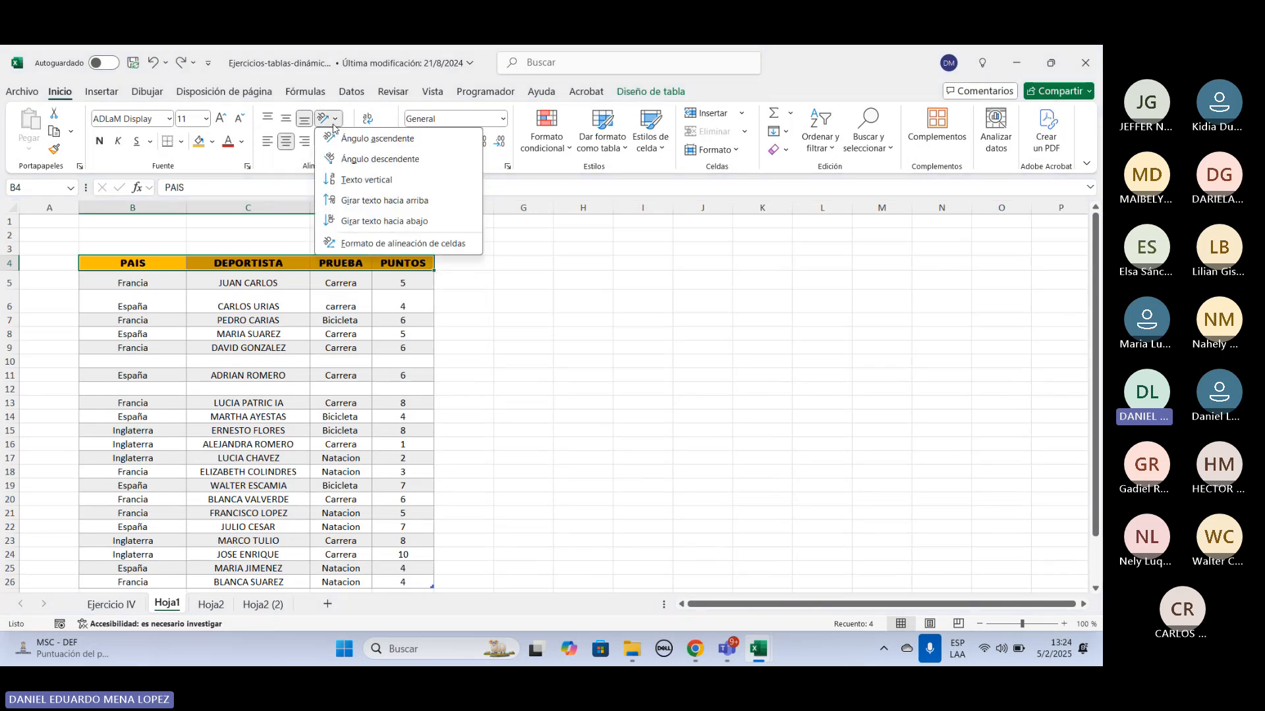
click(407, 159)
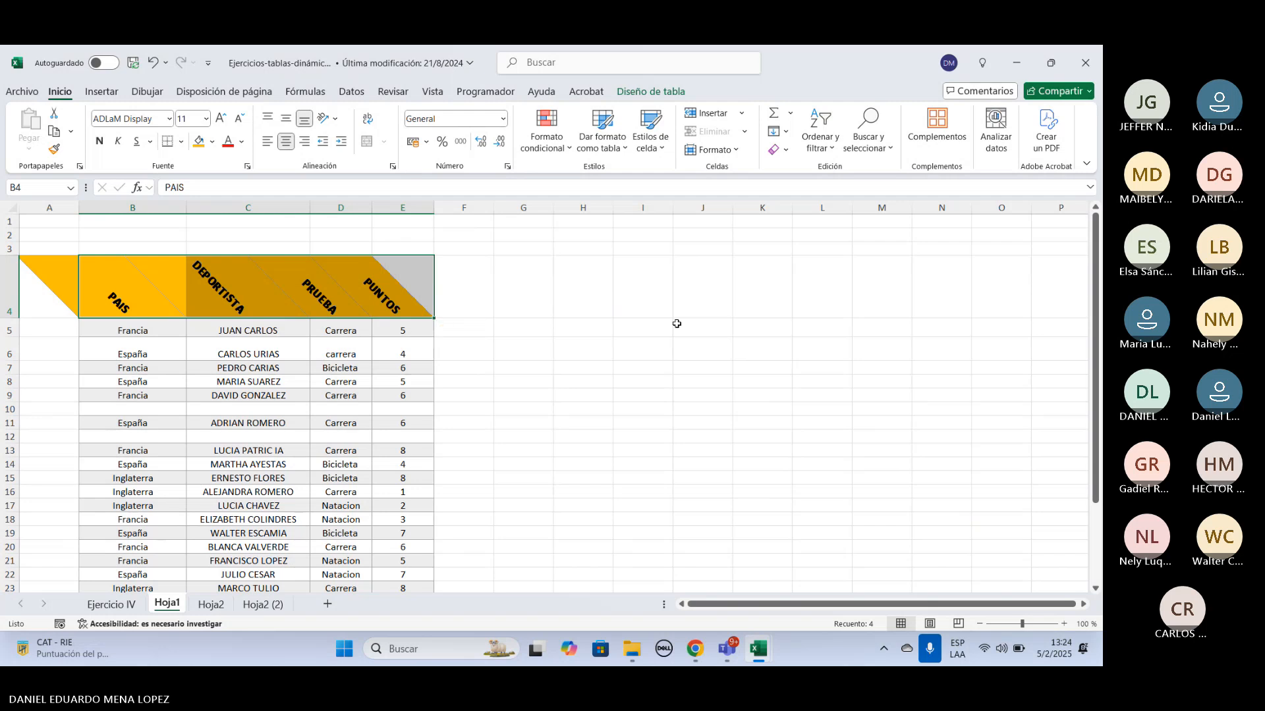
click(677, 324)
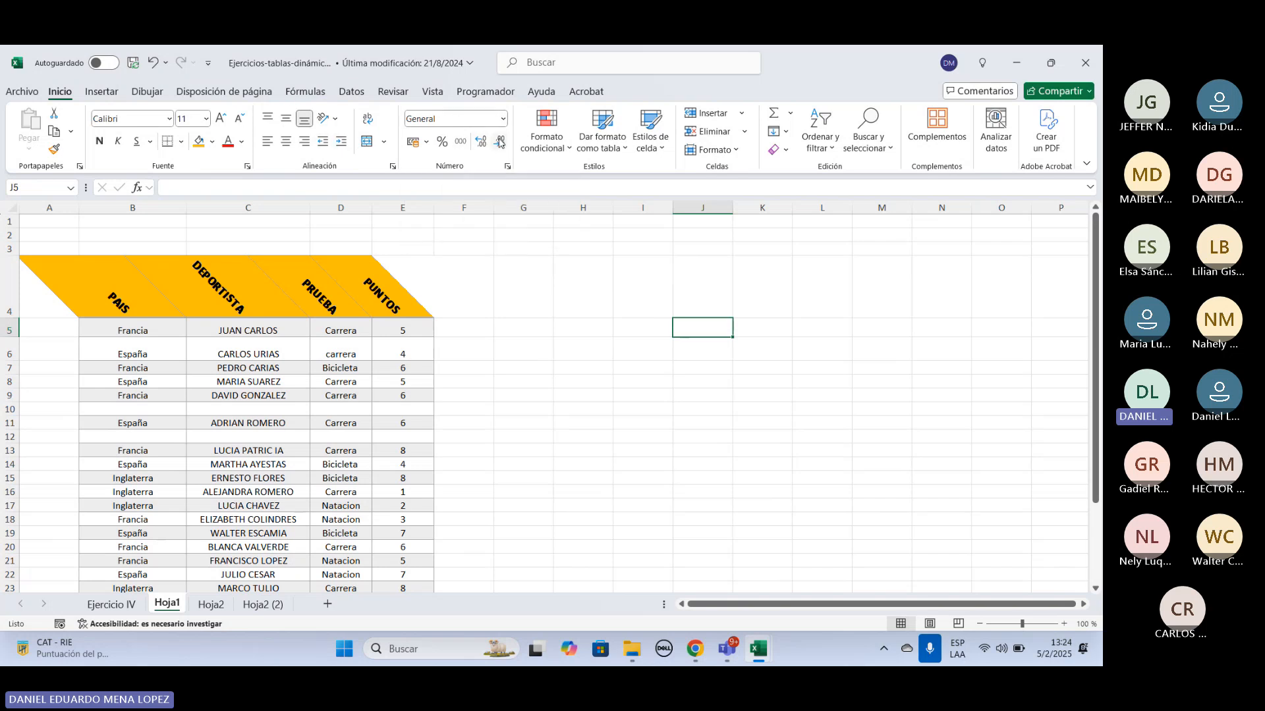
Sort the table rows by the PAIS entries in B5:B26 from A to Z.
scroll(501, 142, down, 1)
scroll(501, 142, up, 1)
scroll(409, 358, down, 1)
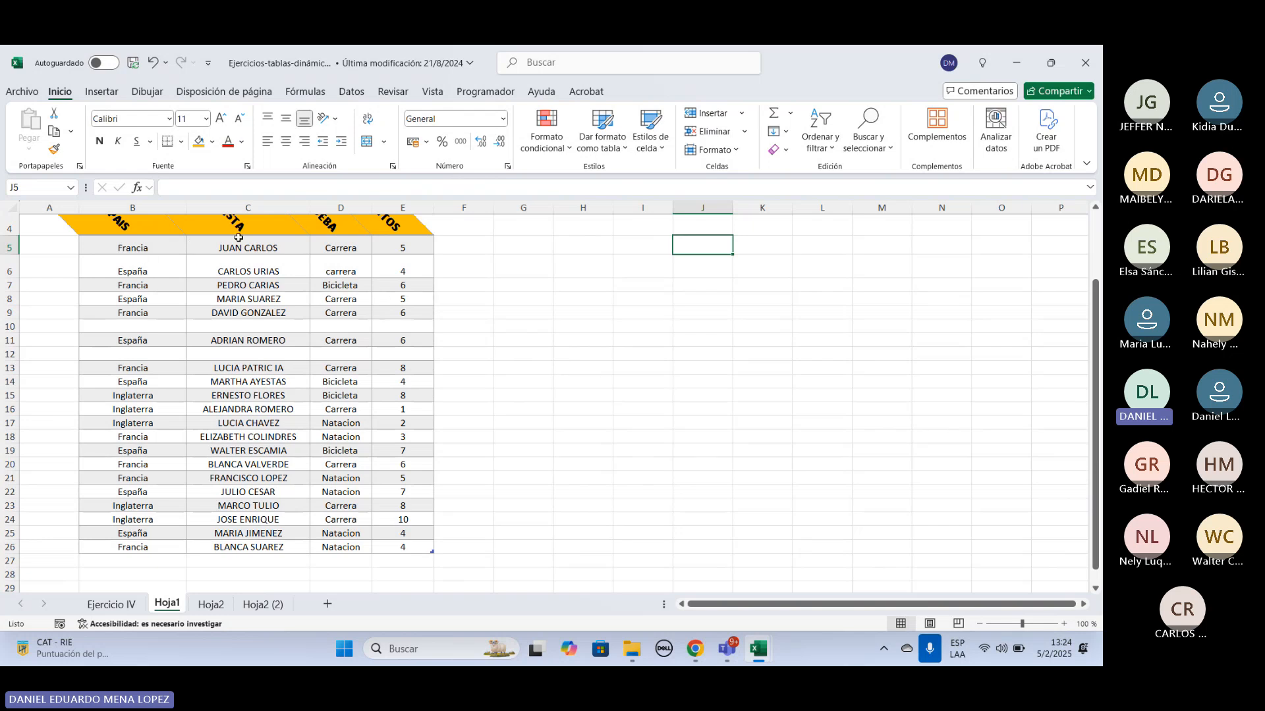
click(129, 208)
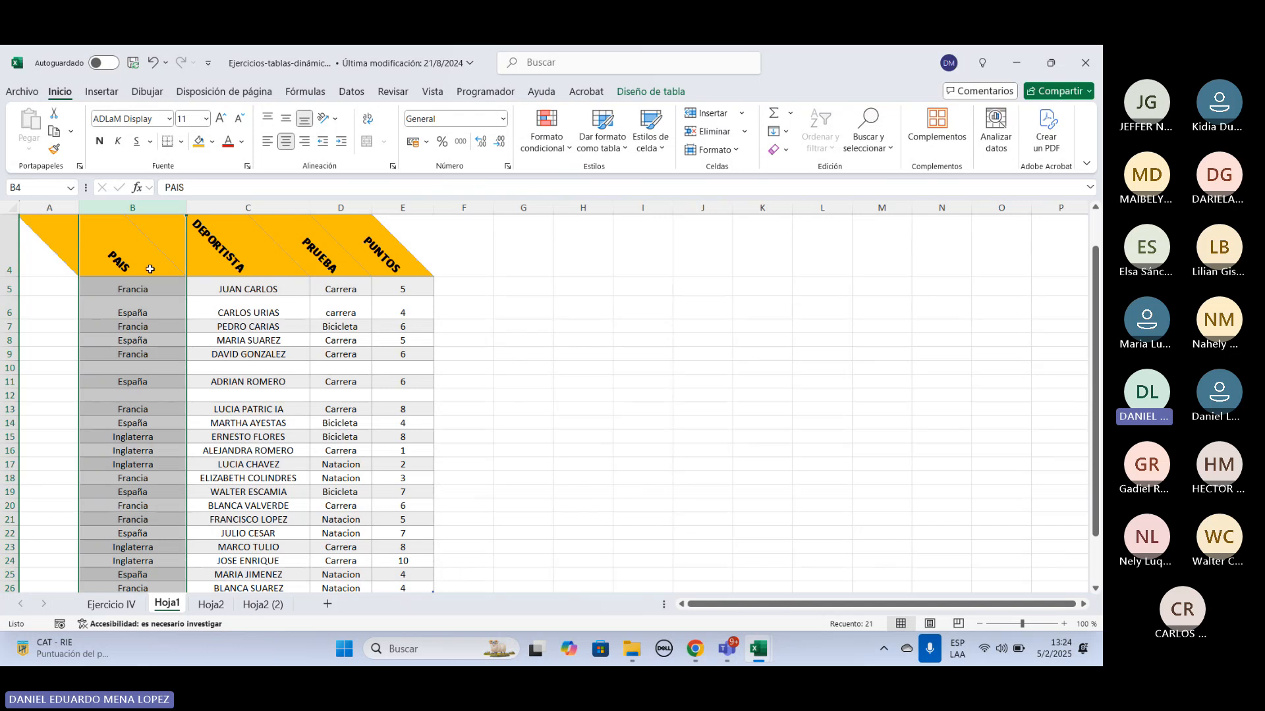
scroll(165, 270, down, 1)
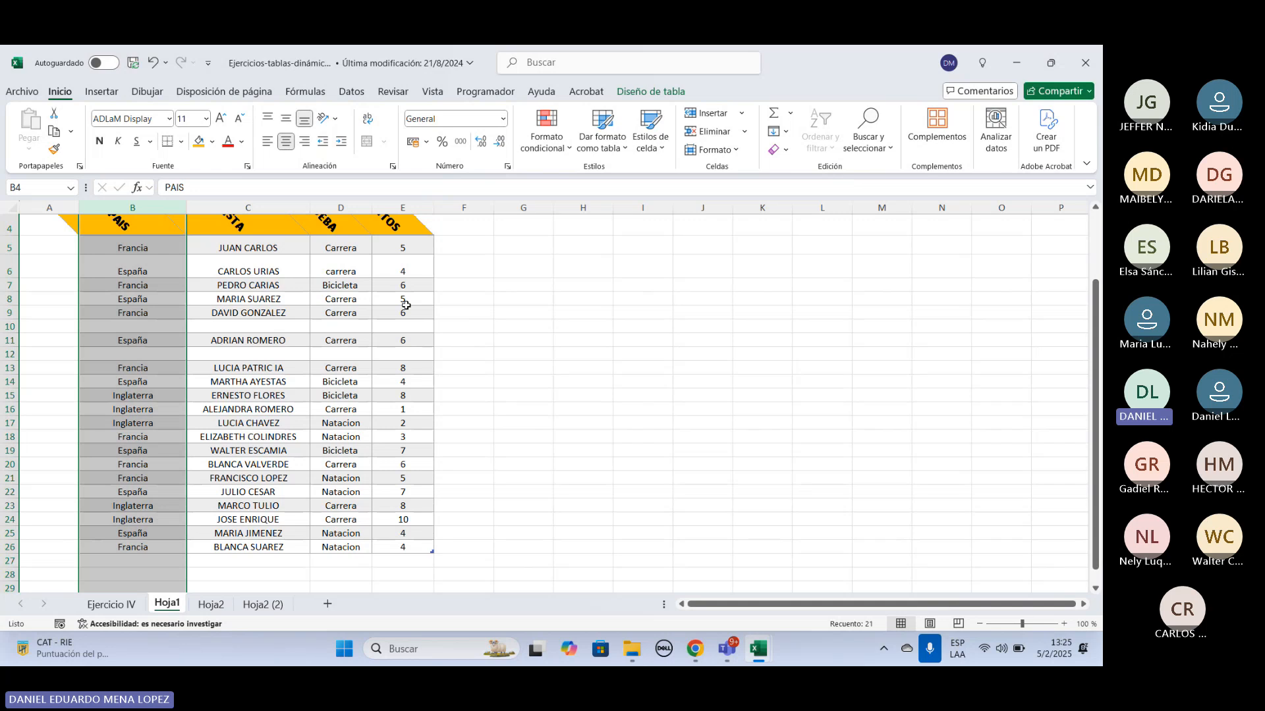
click(138, 264)
drag(138, 248, 125, 542)
click(832, 141)
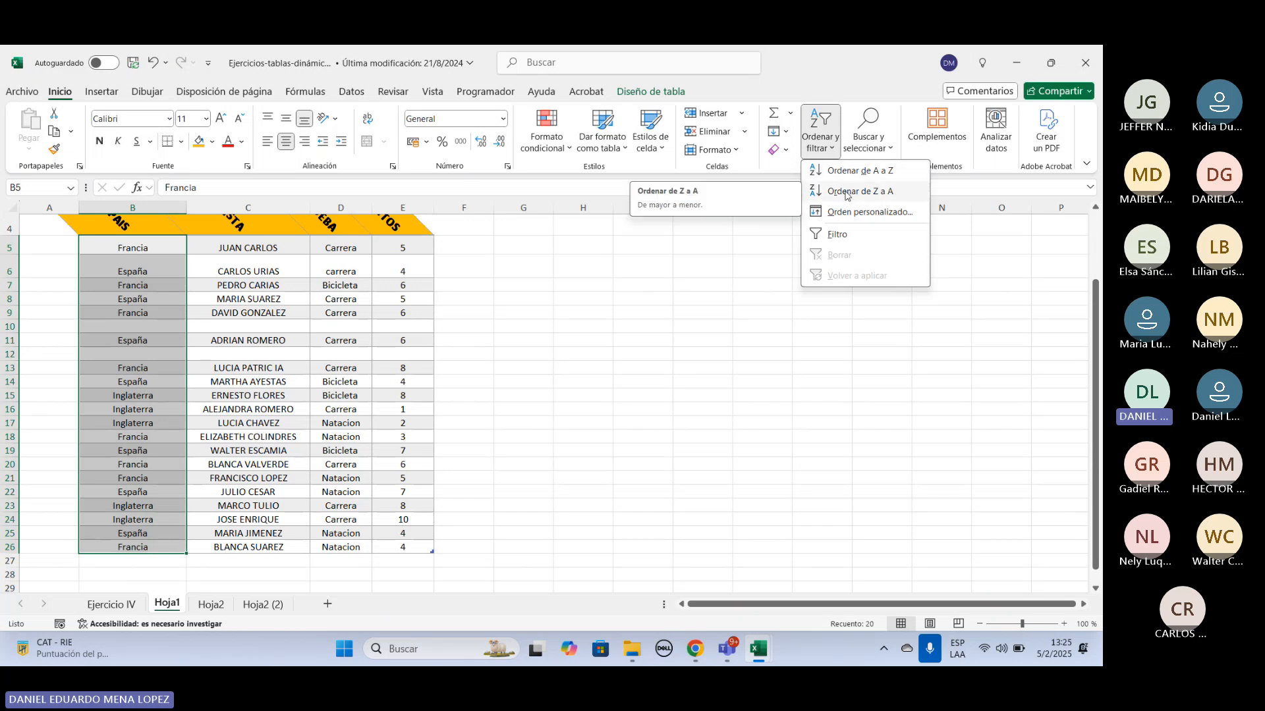
click(860, 171)
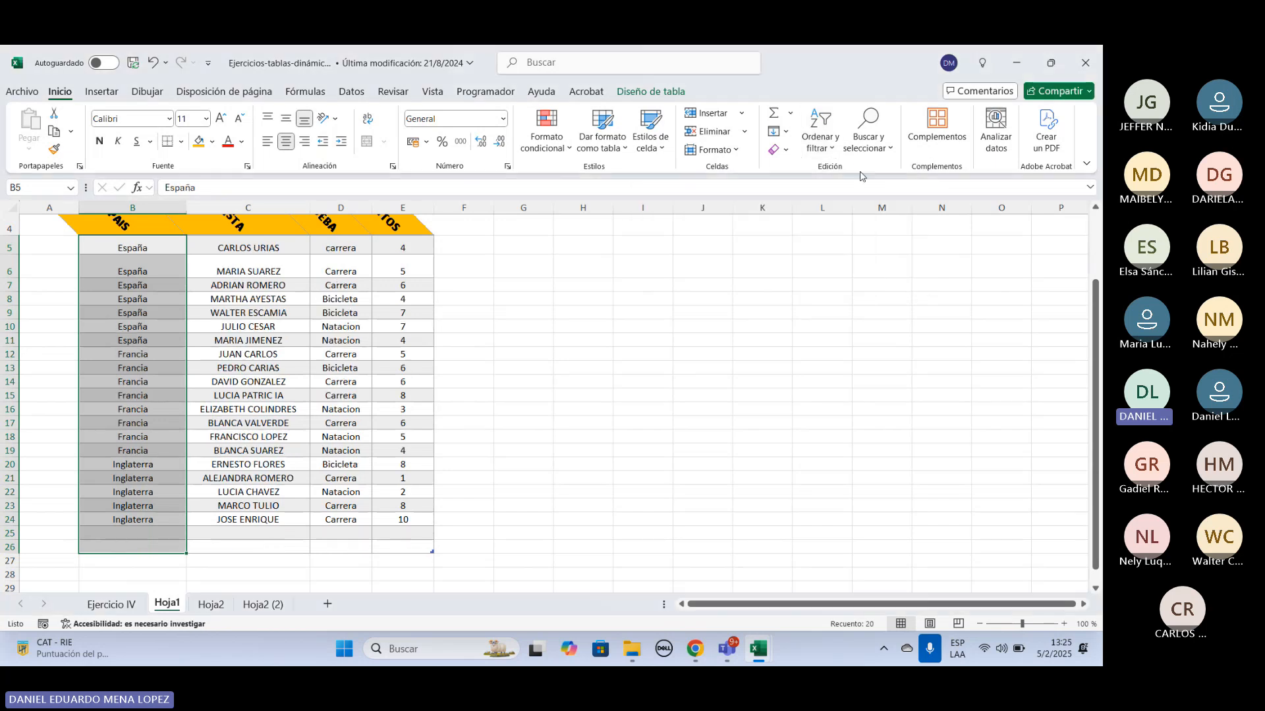
click(527, 370)
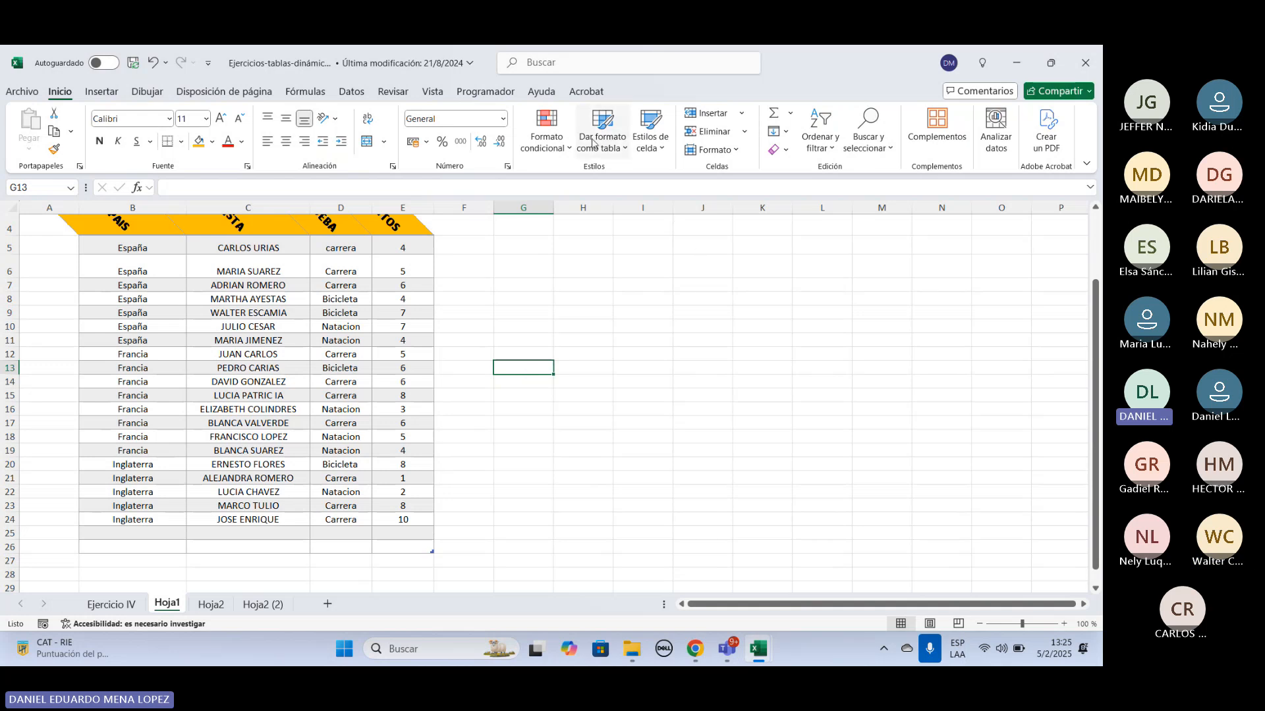
Change the font color of the table headers in B4:E4 to the standard blue.
scroll(274, 332, up, 1)
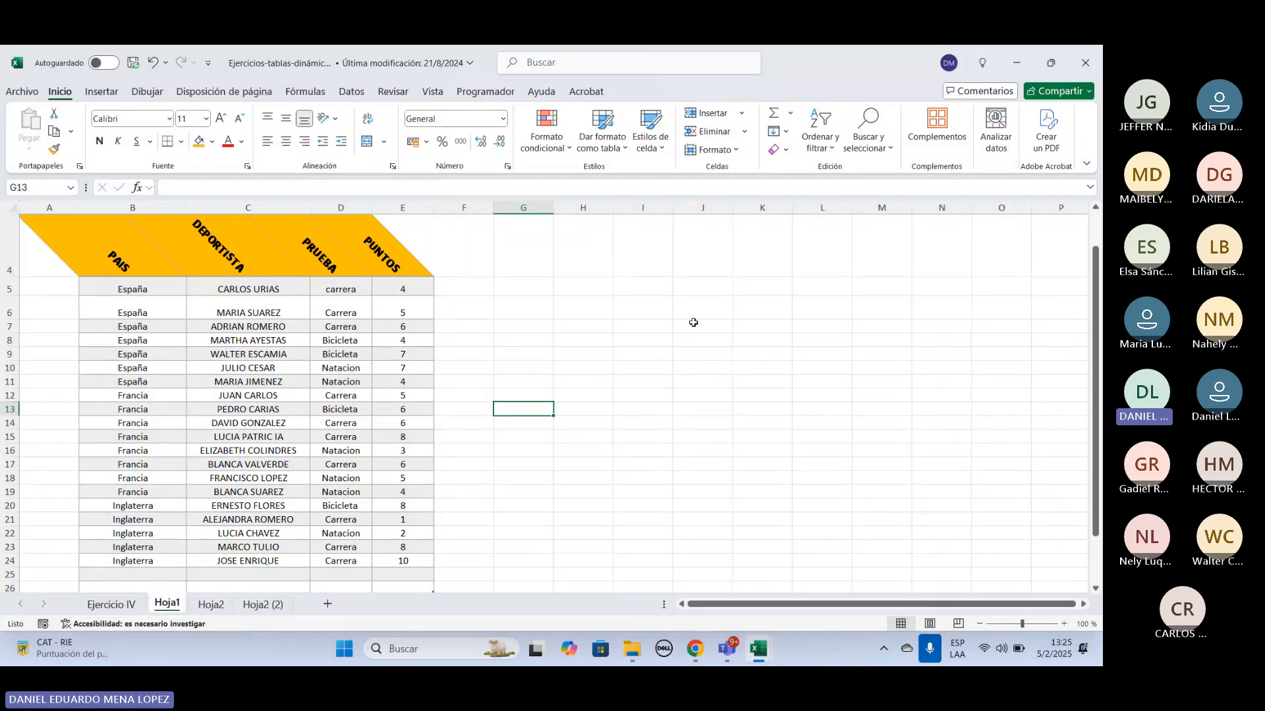
click(108, 261)
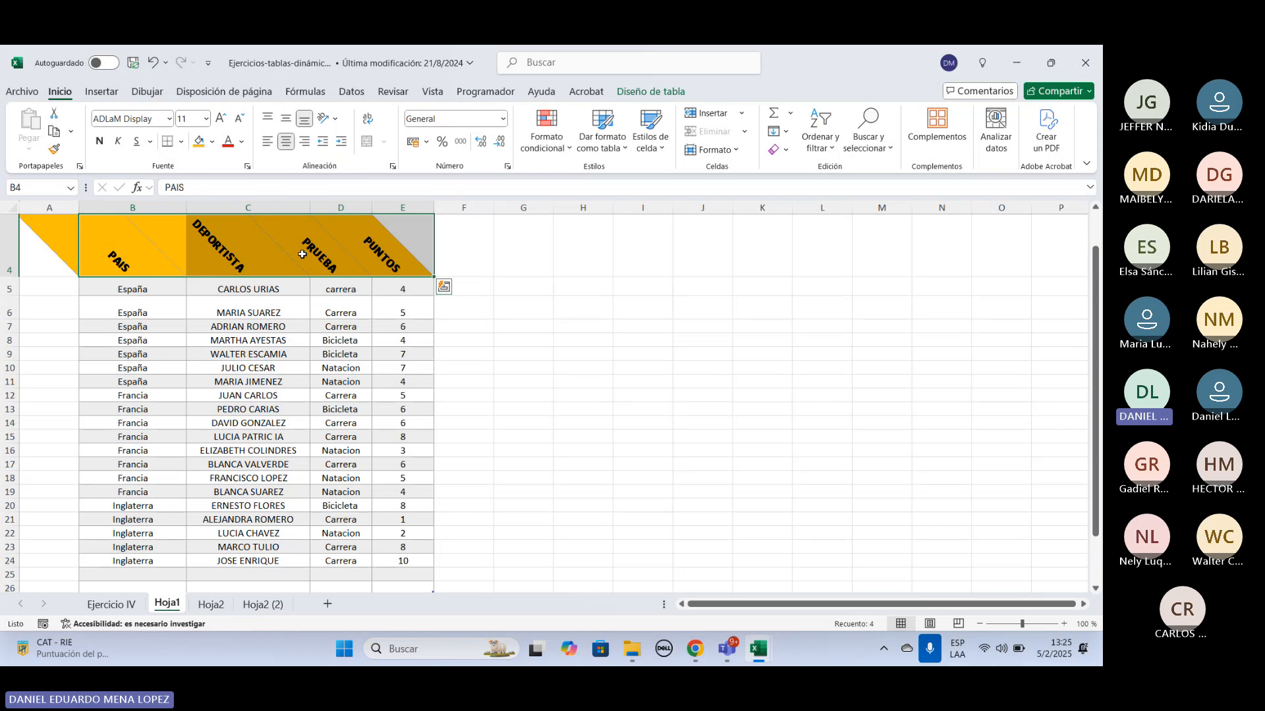
click(242, 142)
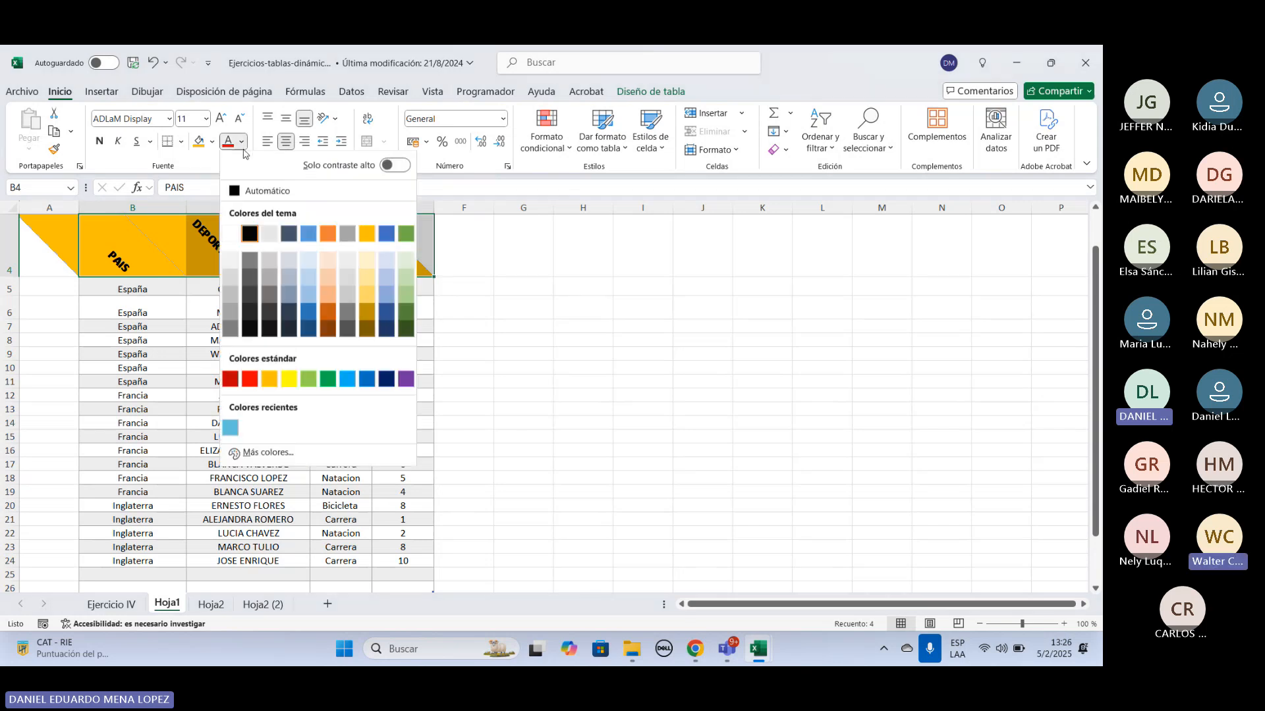
click(371, 383)
click(756, 339)
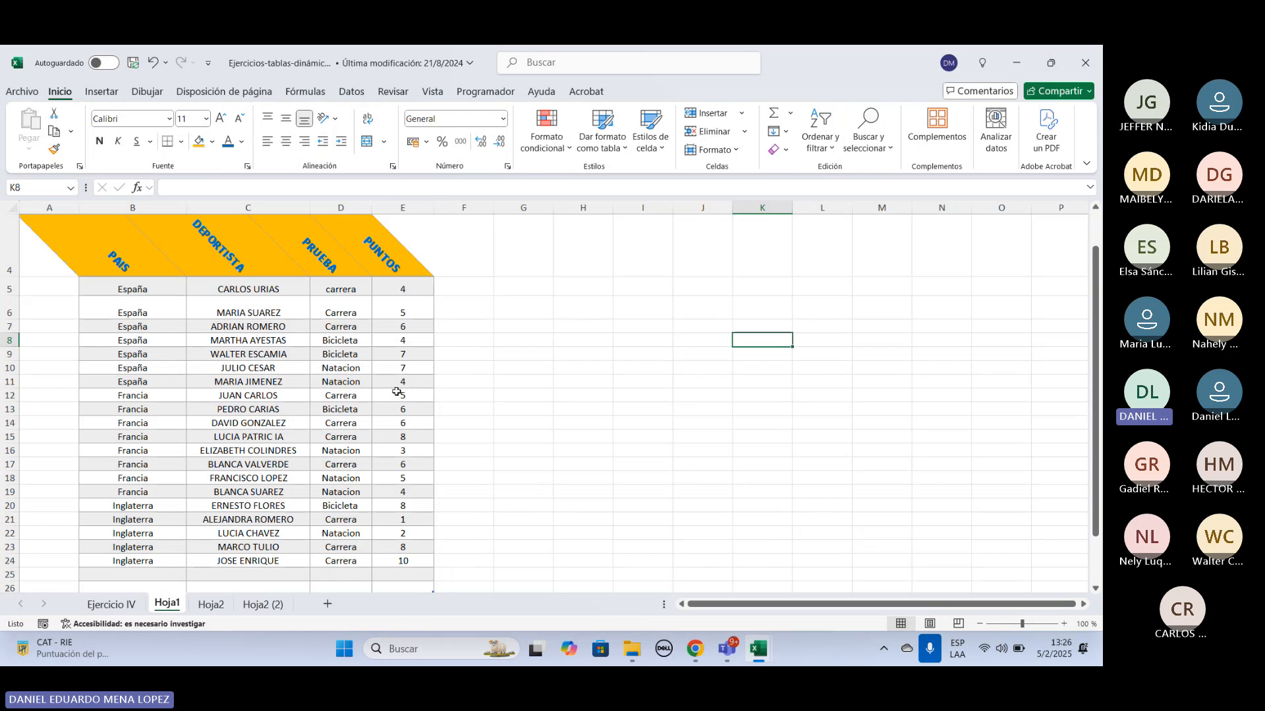
scroll(397, 393, down, 1)
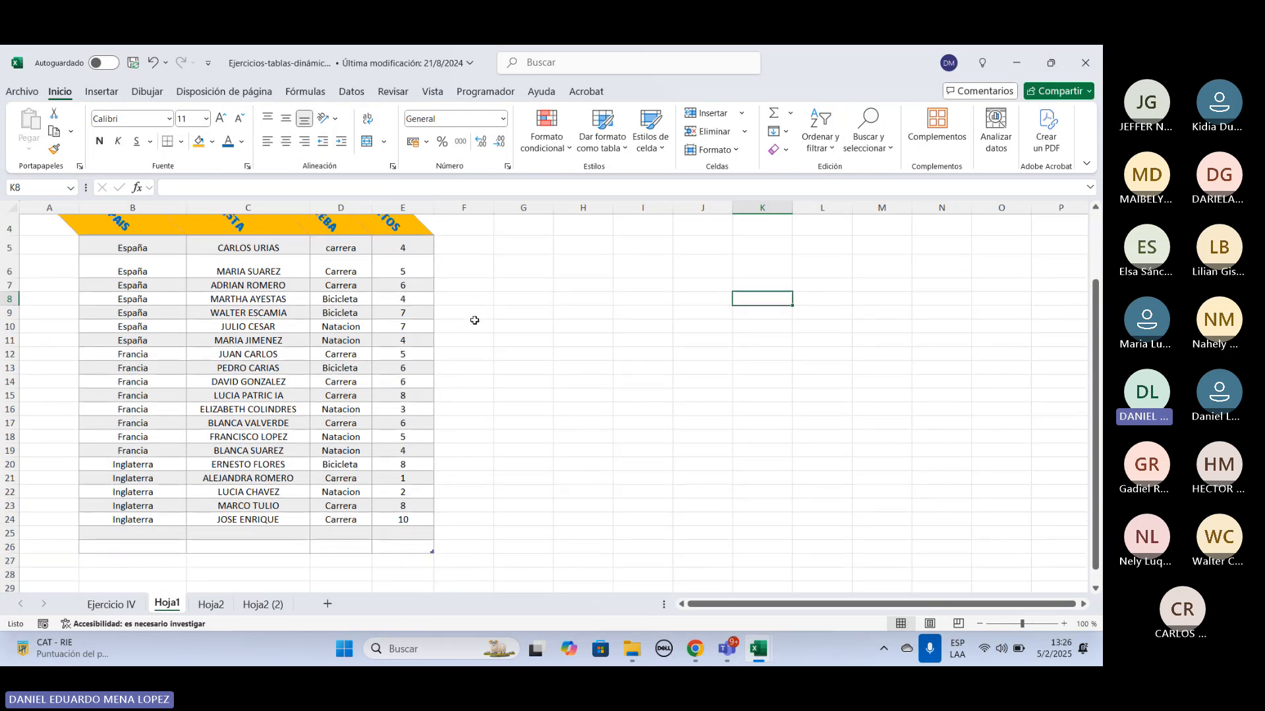
scroll(474, 320, up, 1)
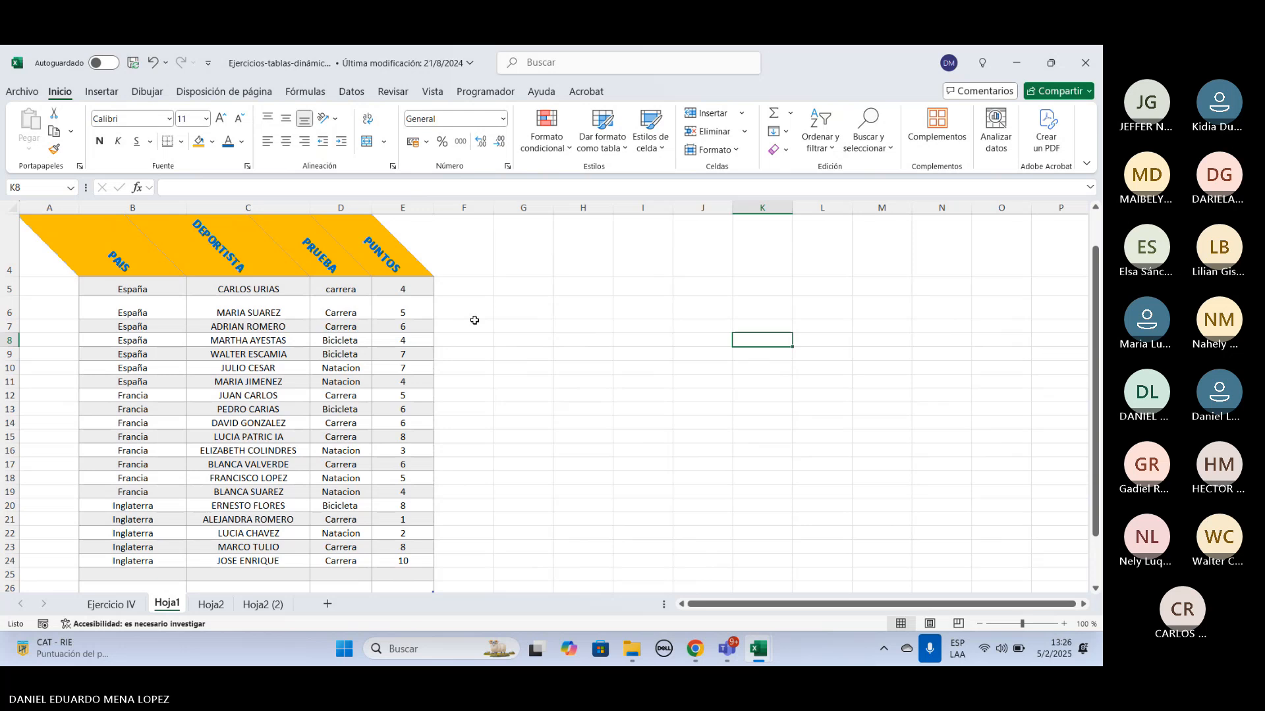
click(562, 146)
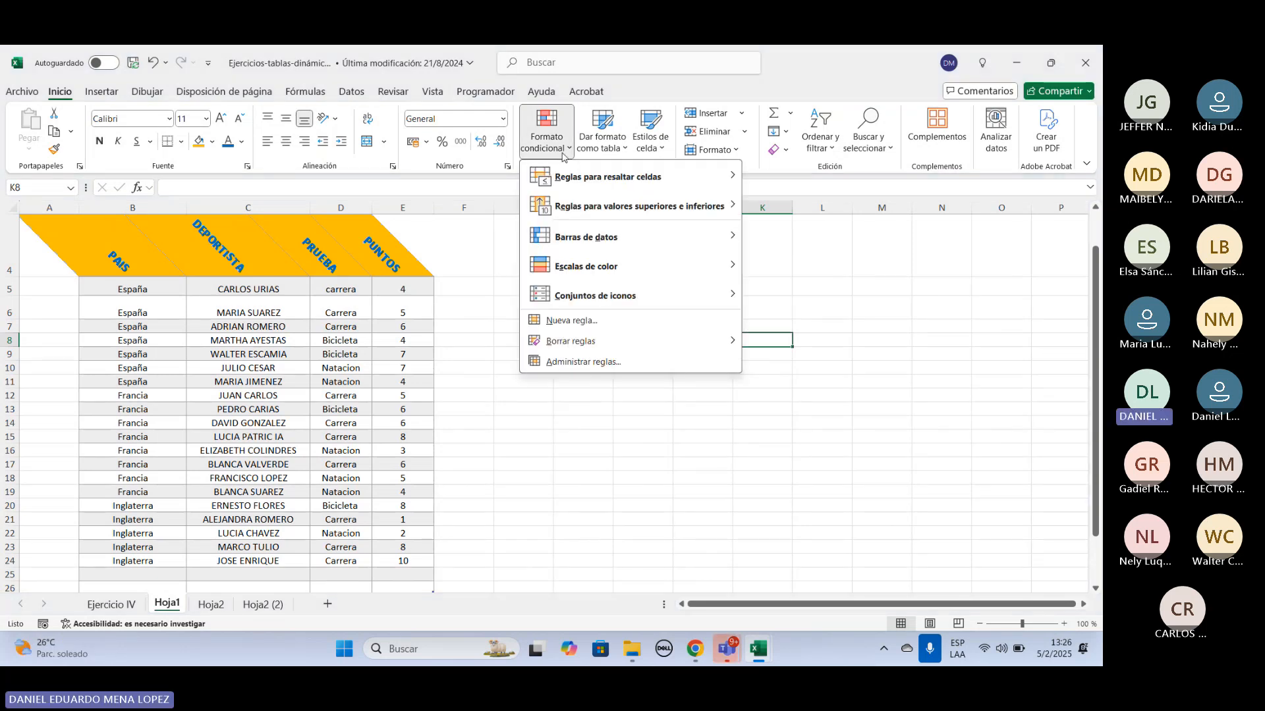
mouse_move(559, 173)
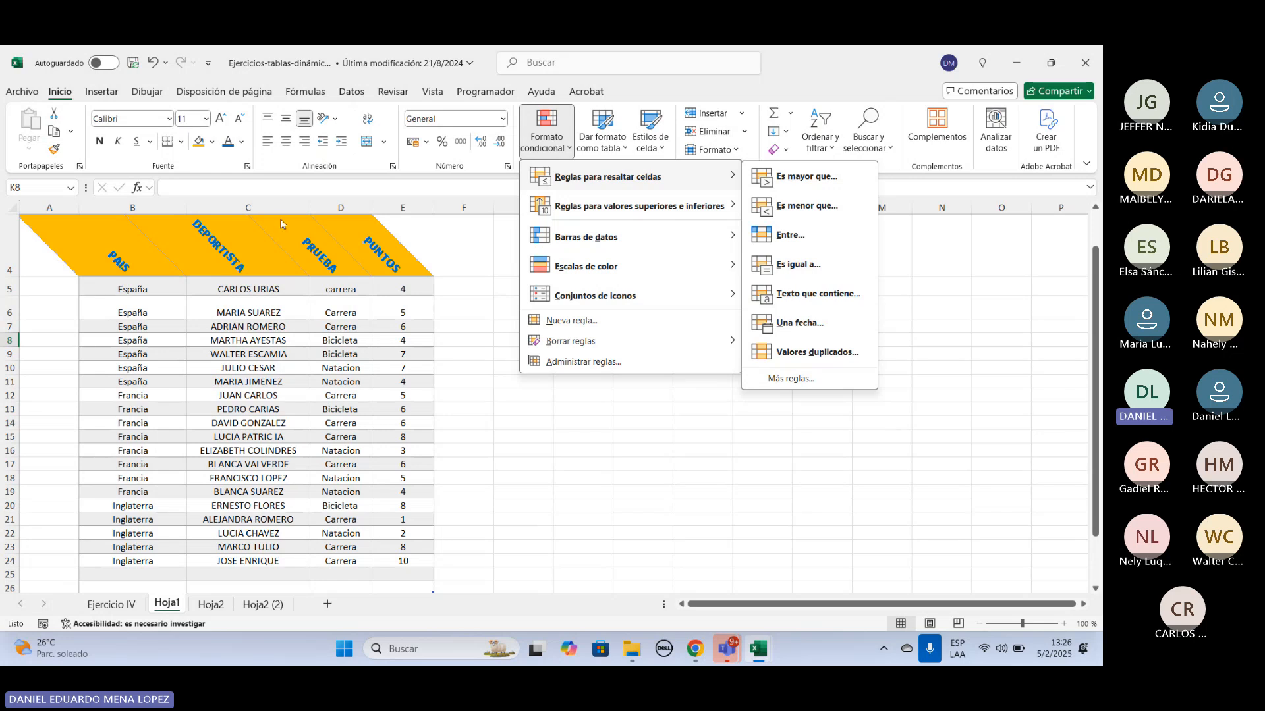
click(89, 290)
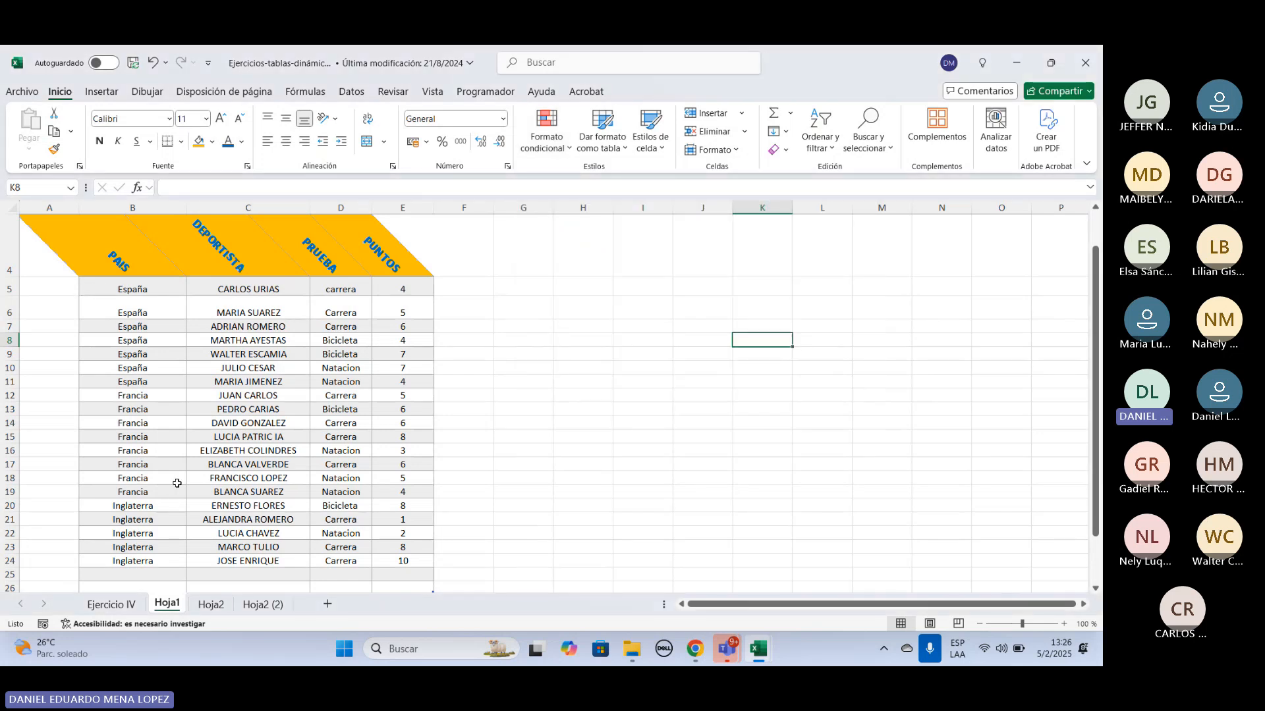
drag(120, 290, 403, 585)
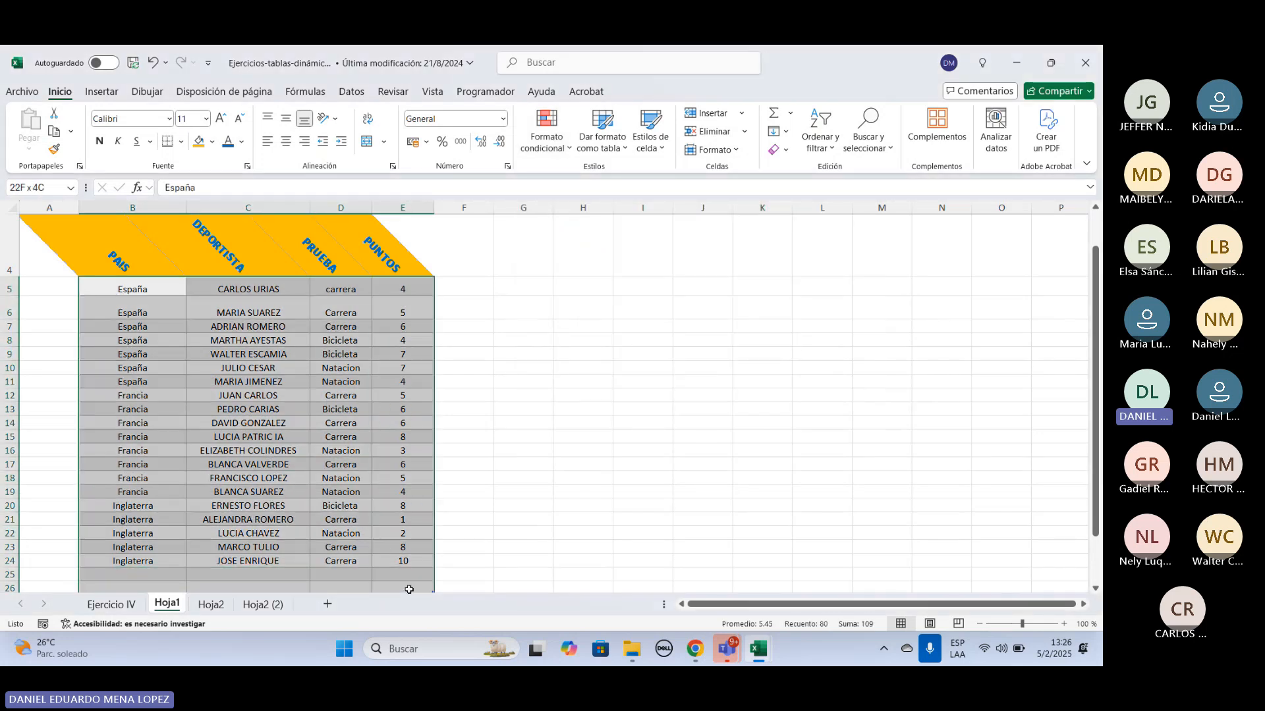
click(524, 245)
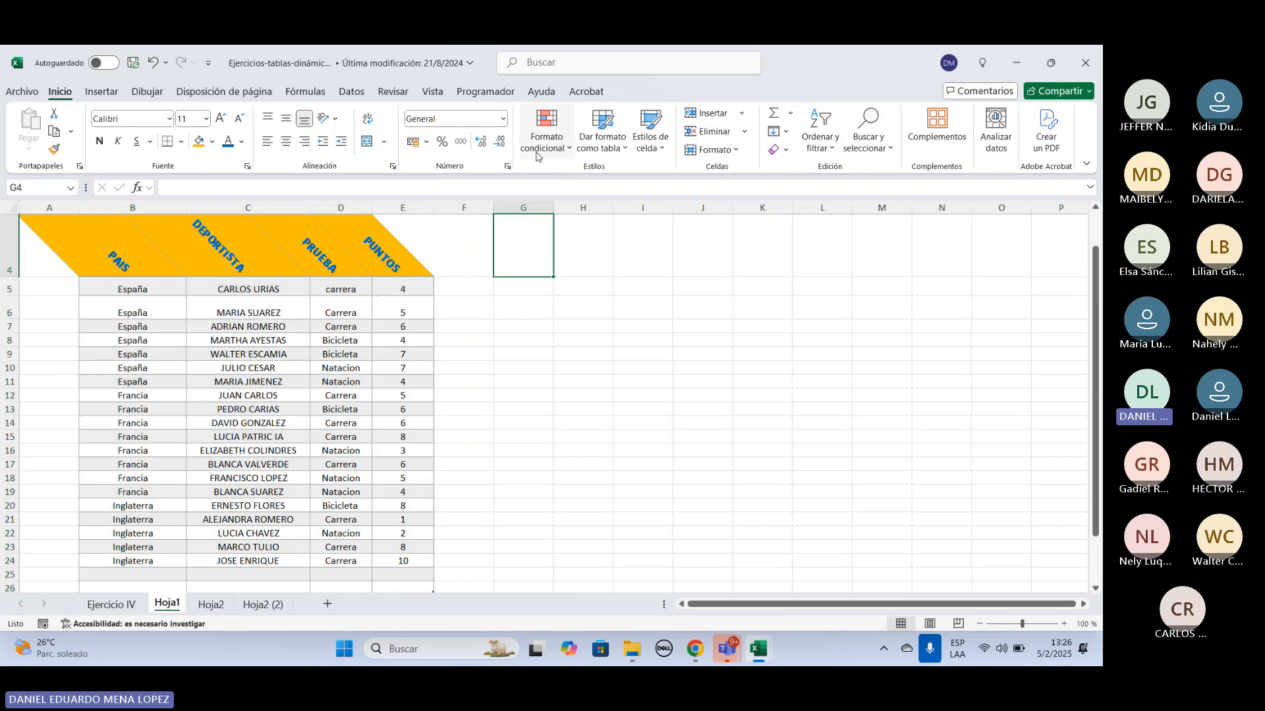
drag(132, 290, 403, 575)
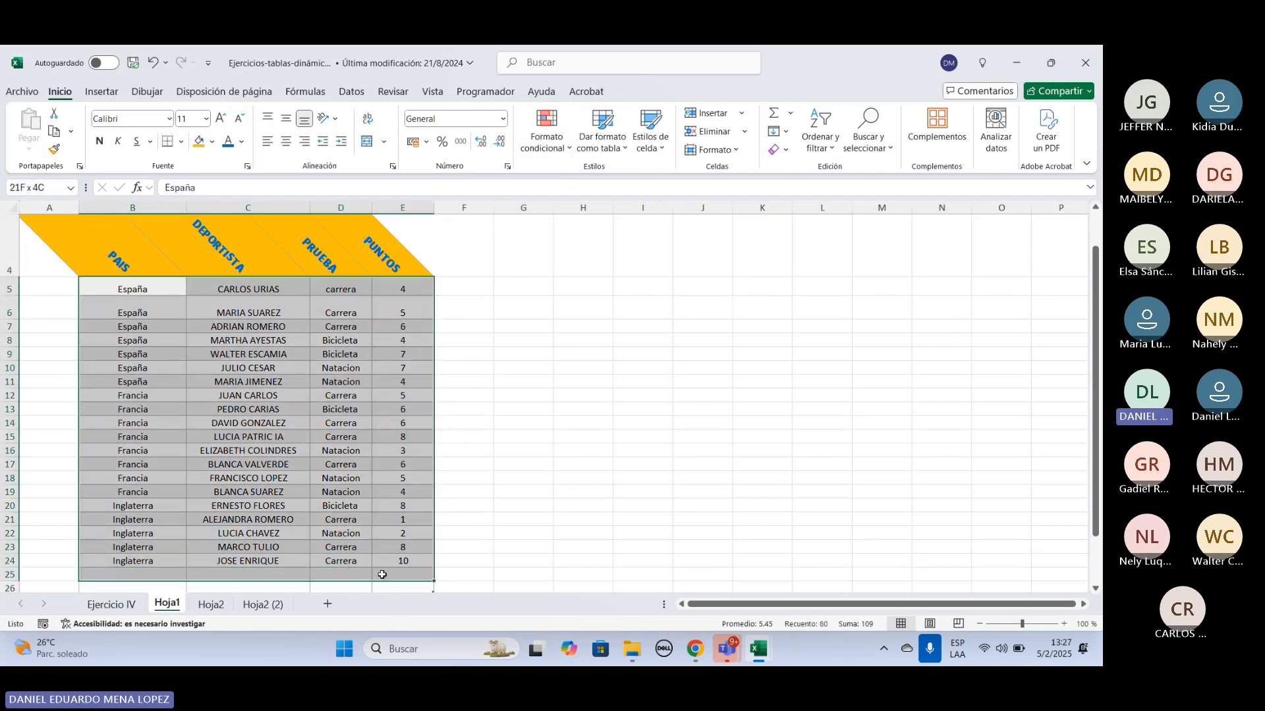
click(570, 147)
key(Escape)
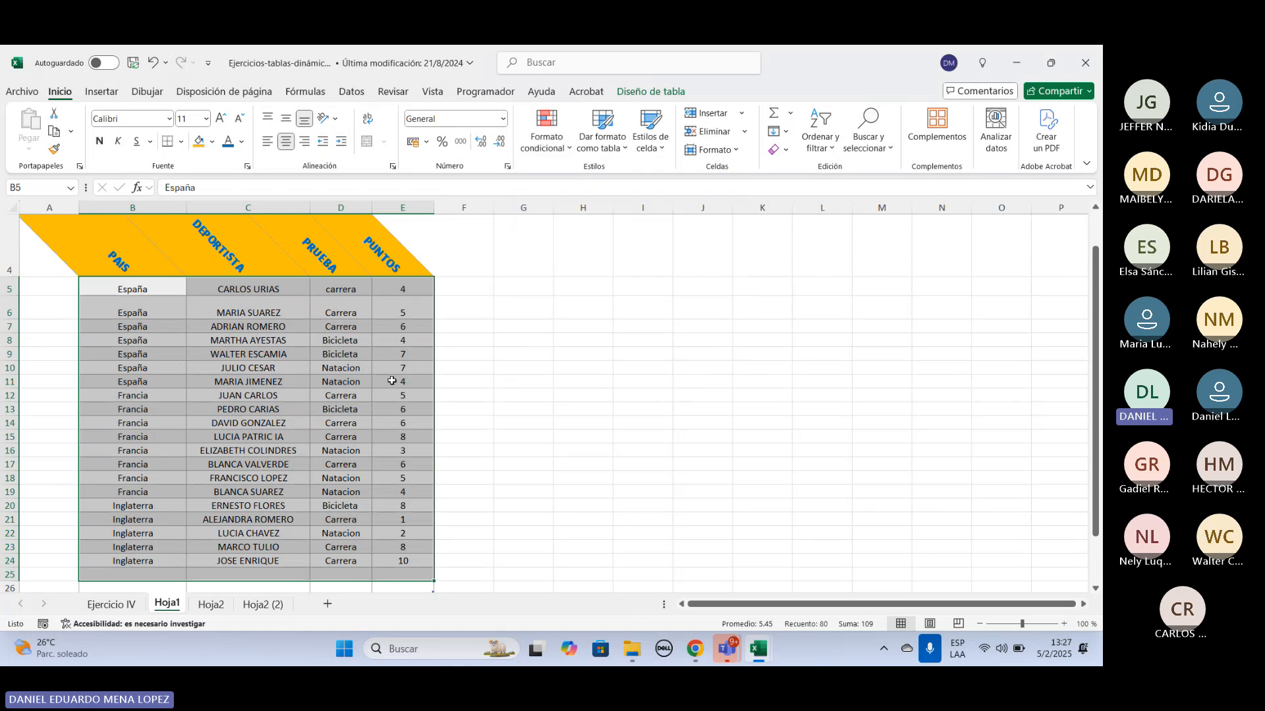
drag(403, 289, 420, 312)
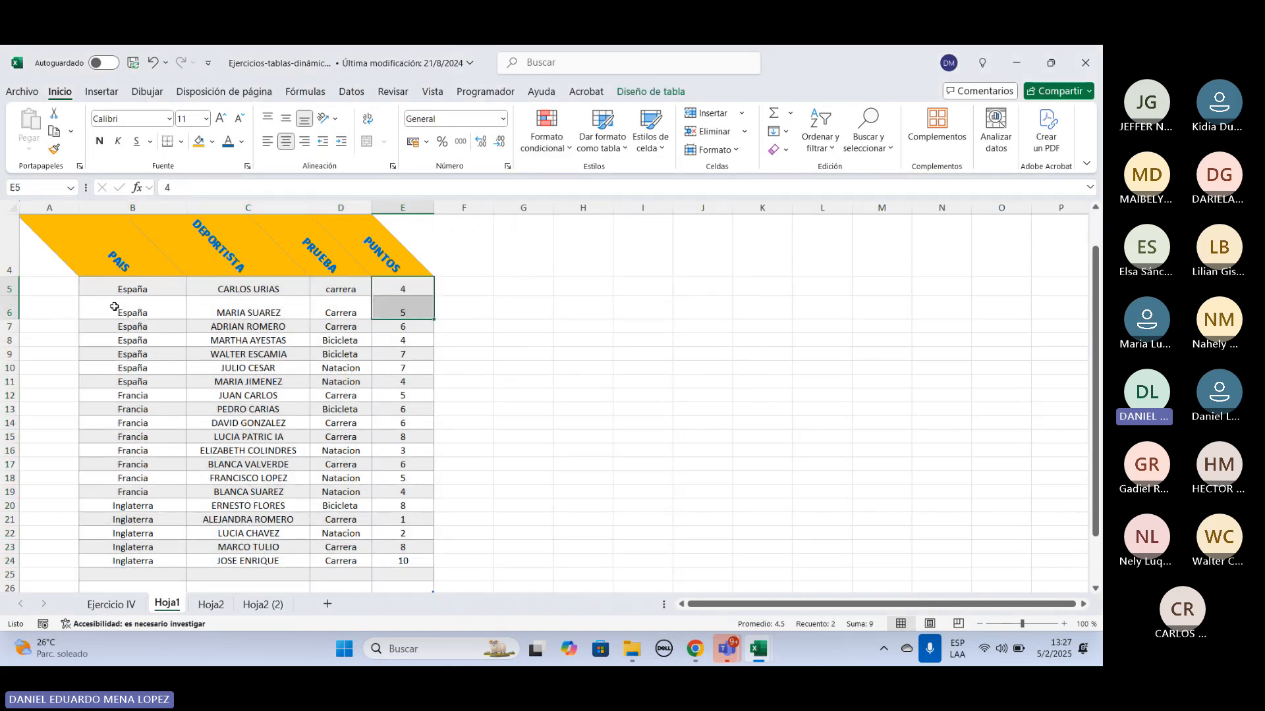
drag(132, 289, 137, 513)
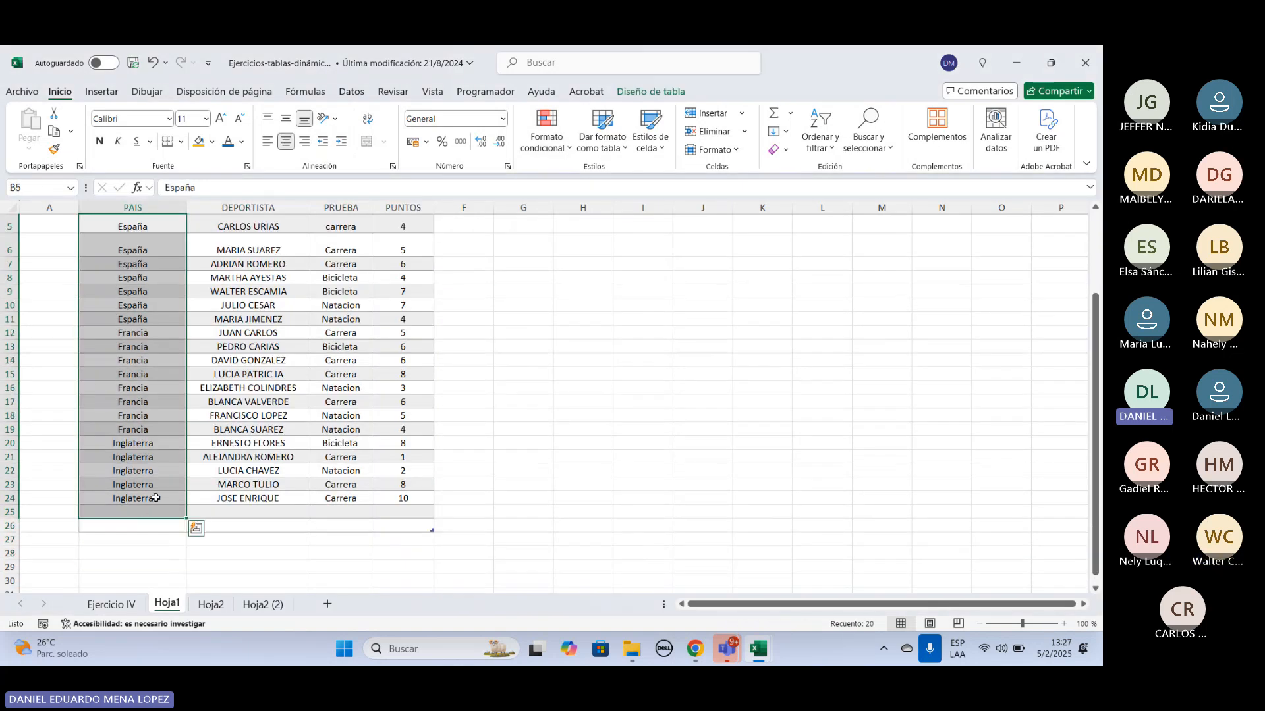
click(565, 156)
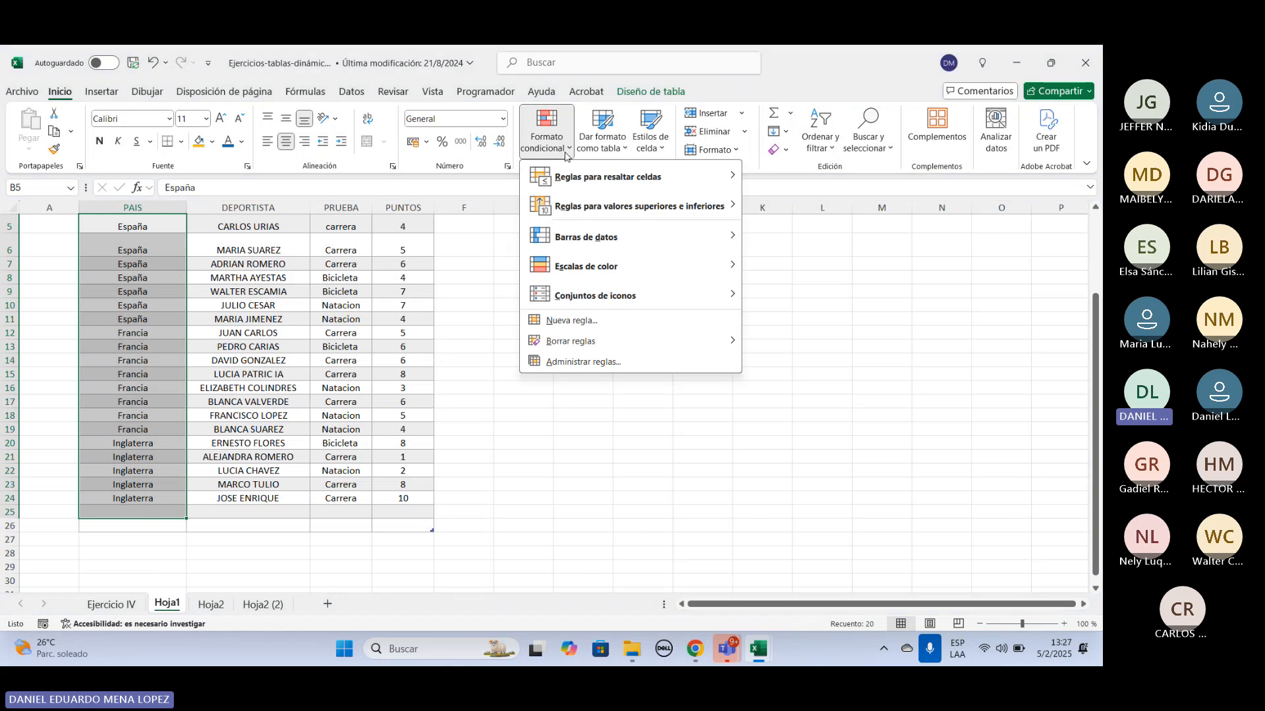
mouse_move(596, 186)
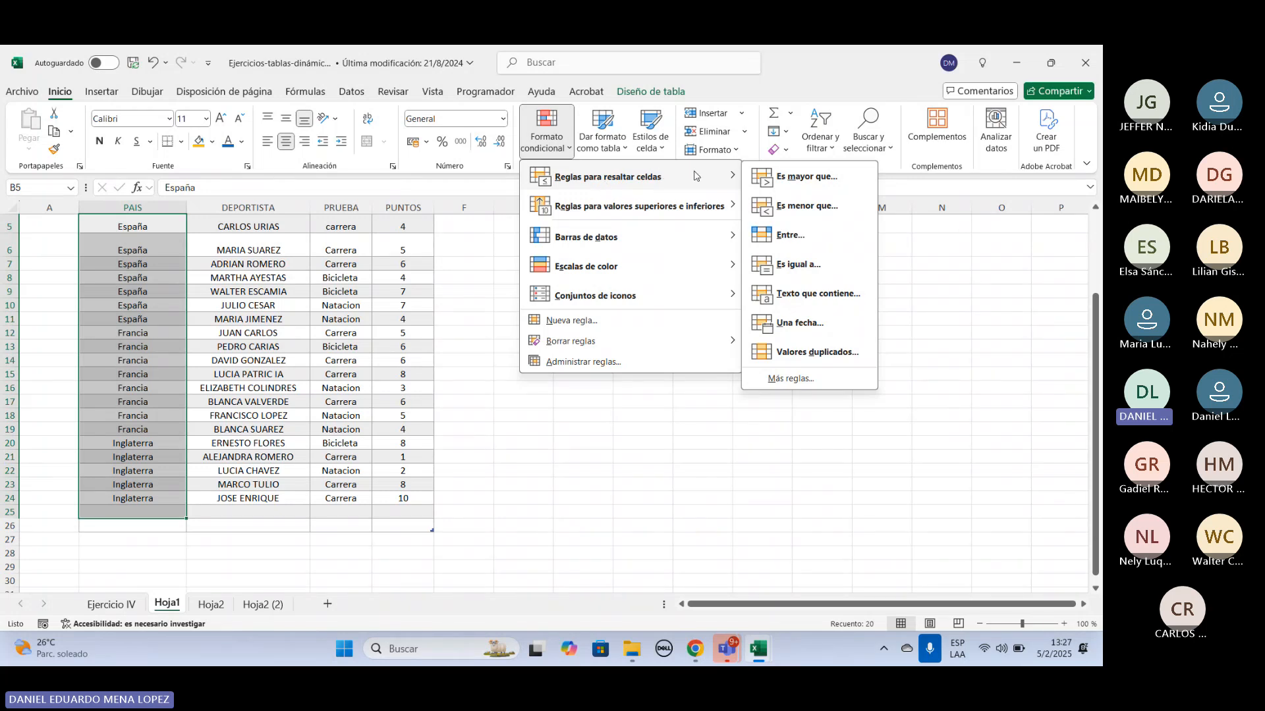
click(811, 297)
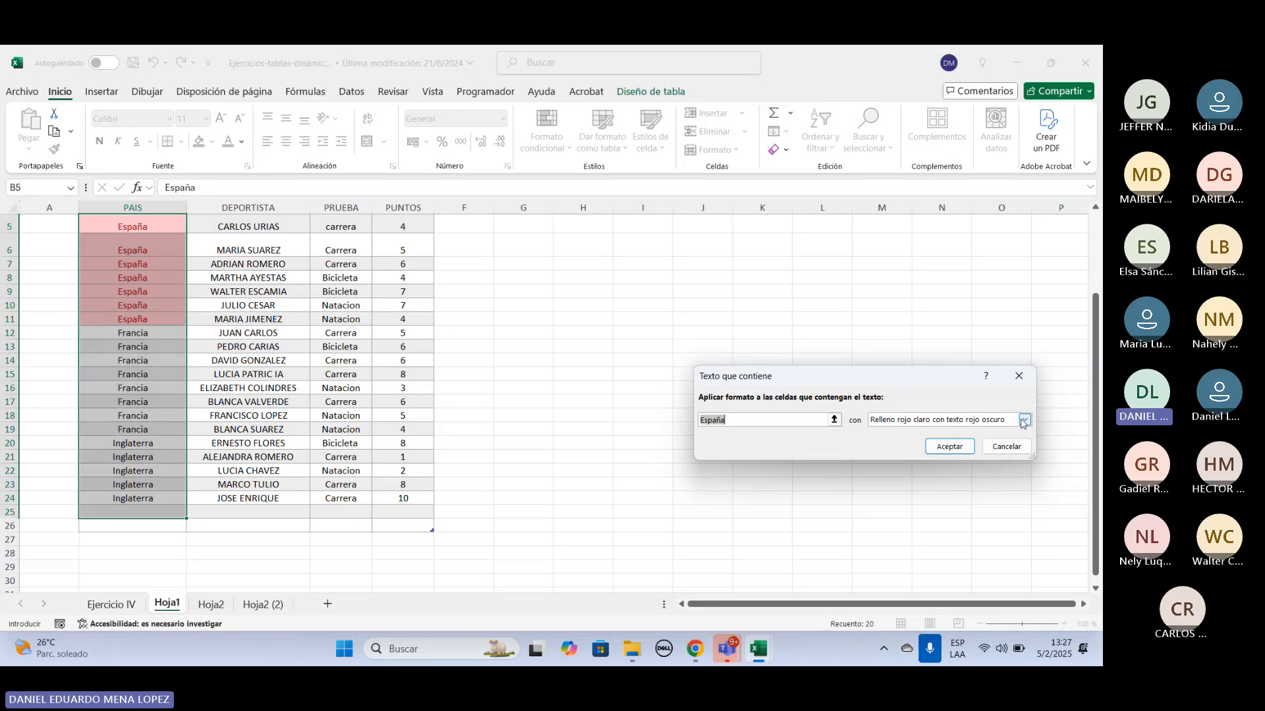
click(1025, 420)
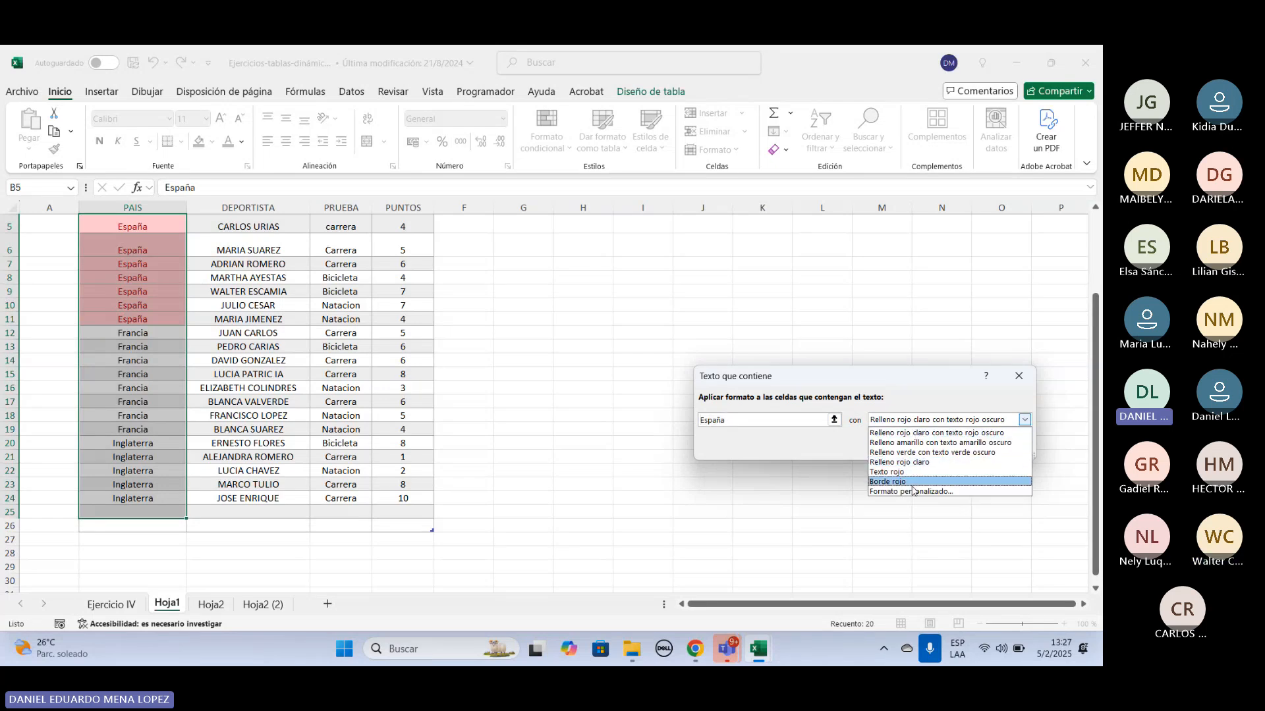
click(911, 491)
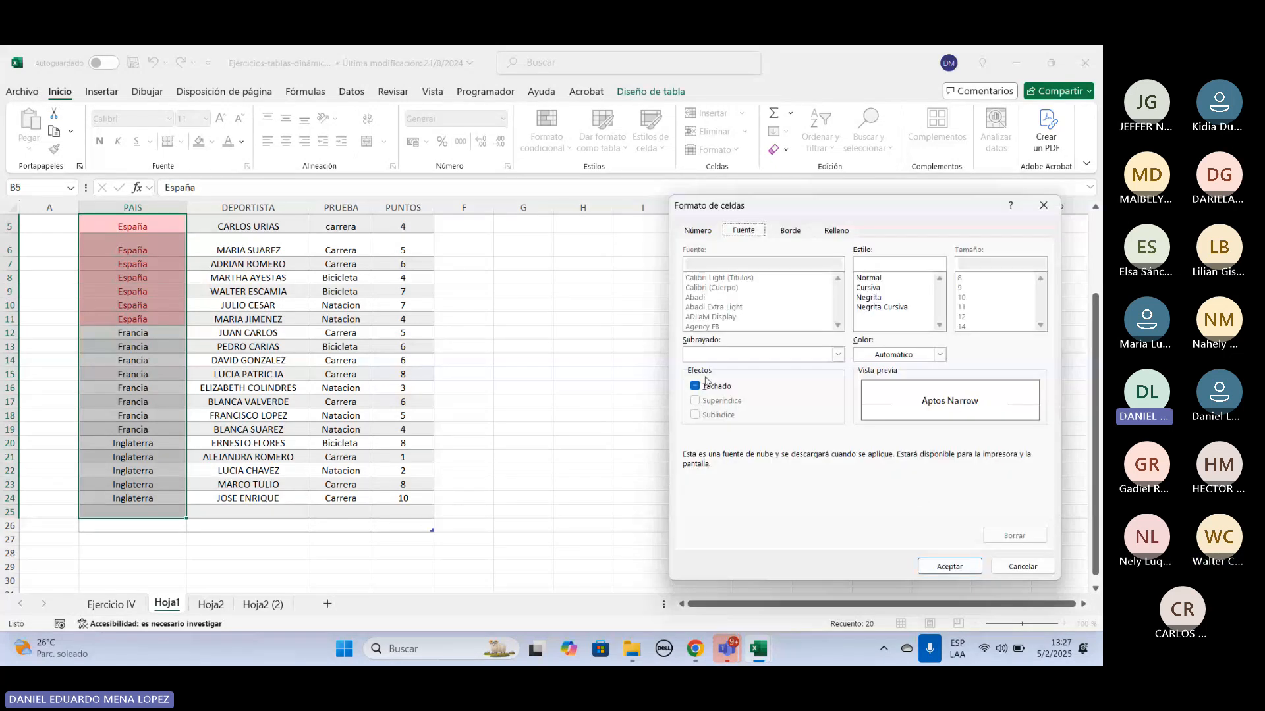
click(838, 234)
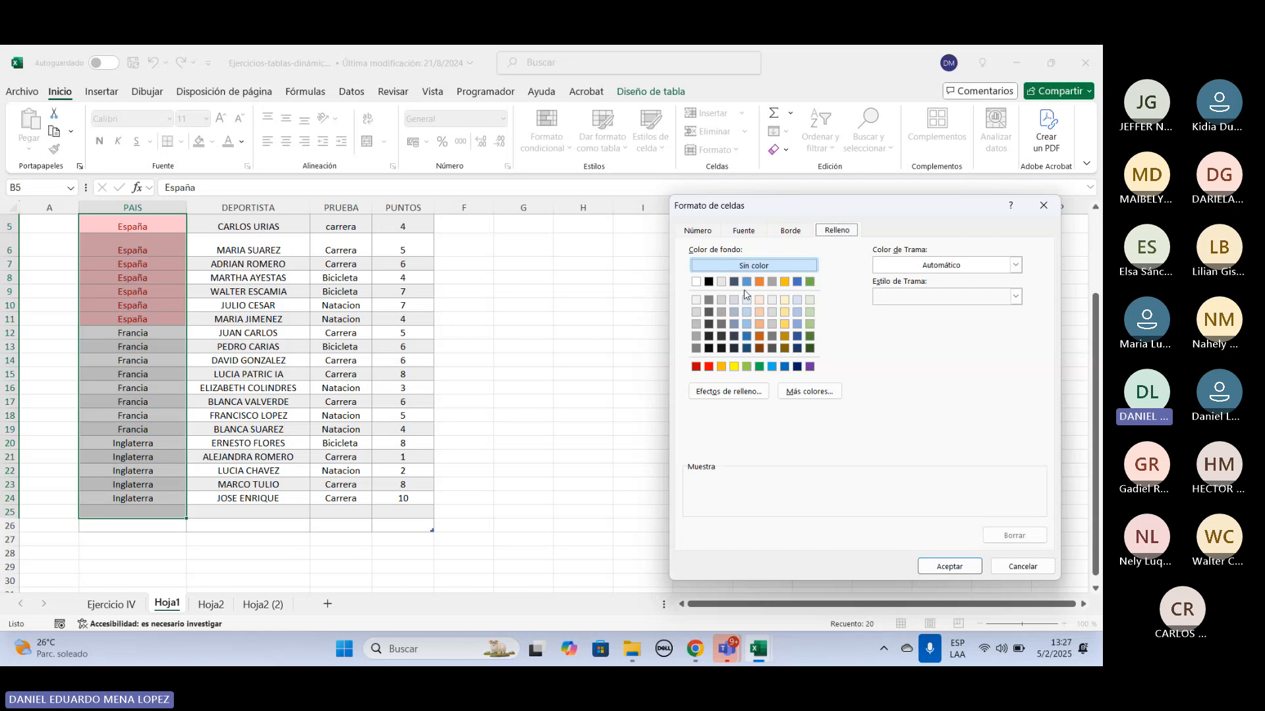
click(734, 366)
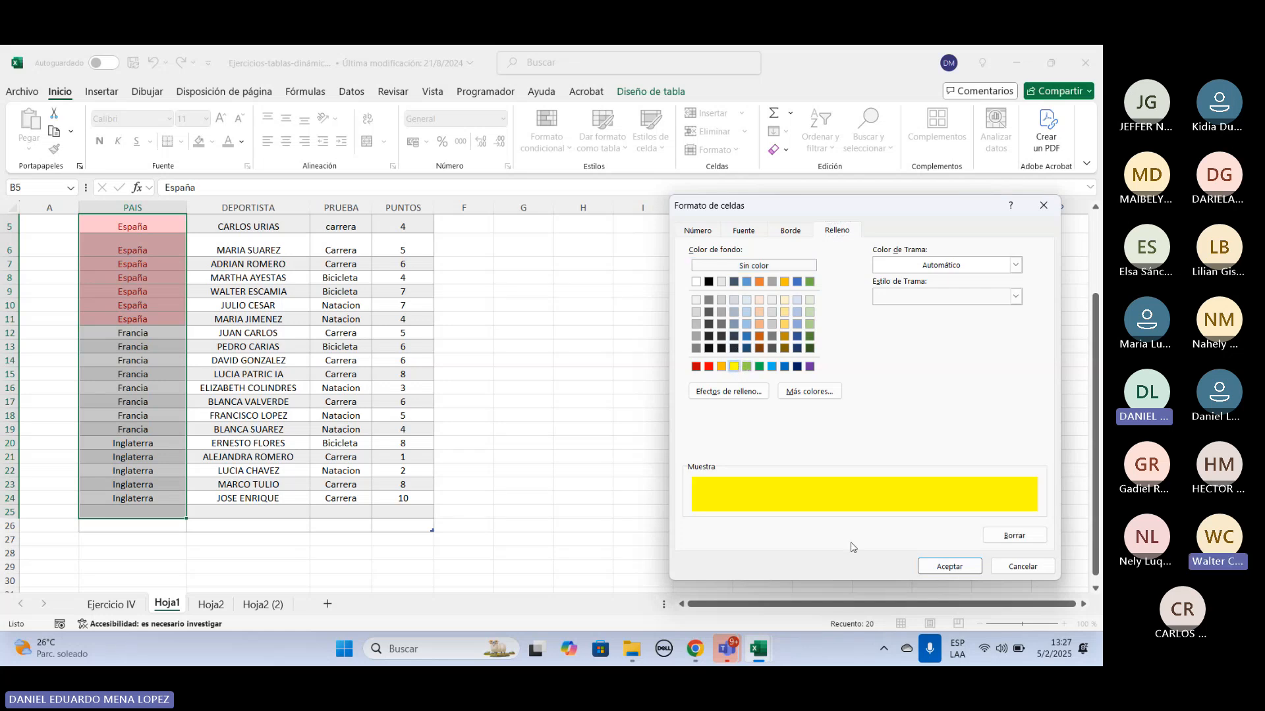
click(949, 567)
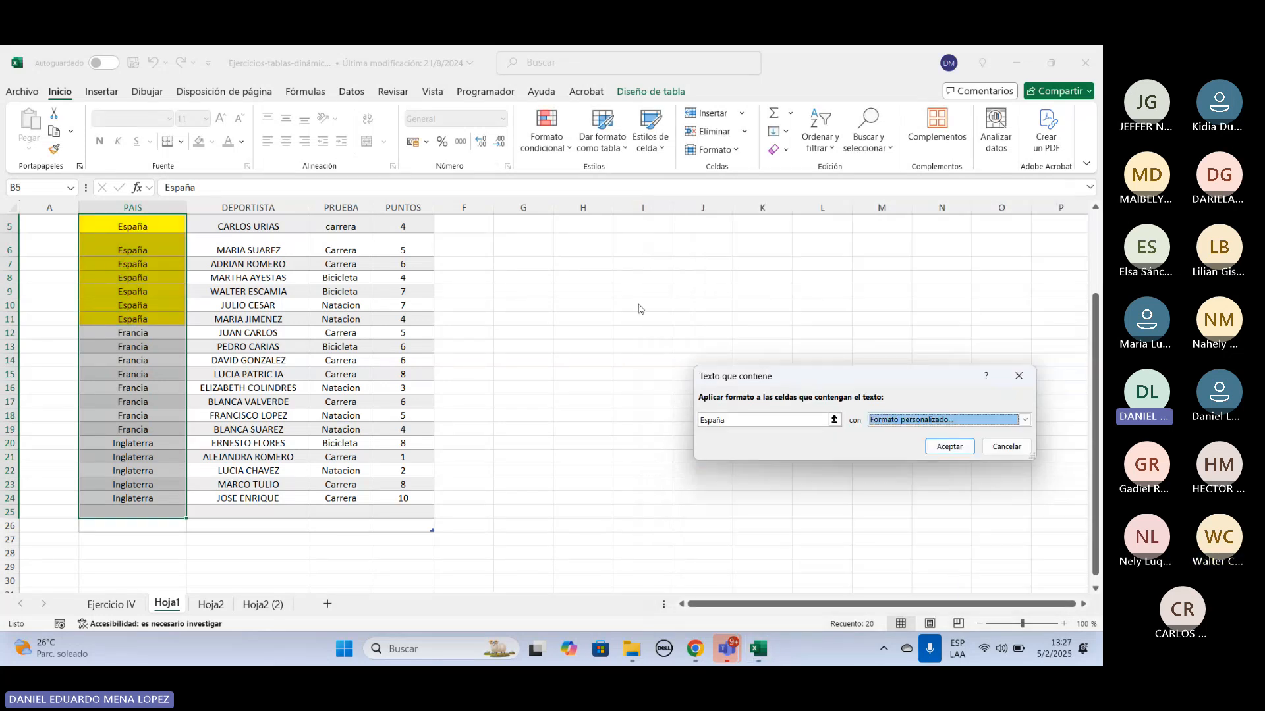
click(1007, 446)
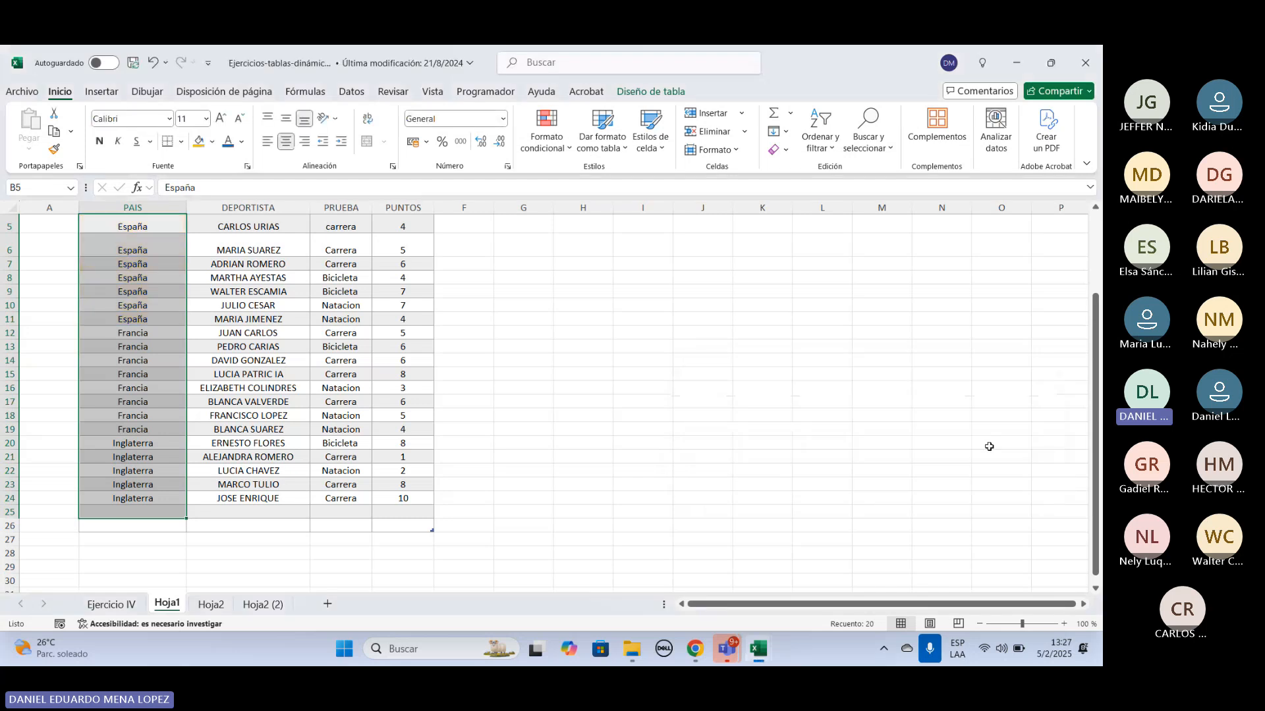
Undo the blue font color on the table headers in B4:E4.
key(Up)
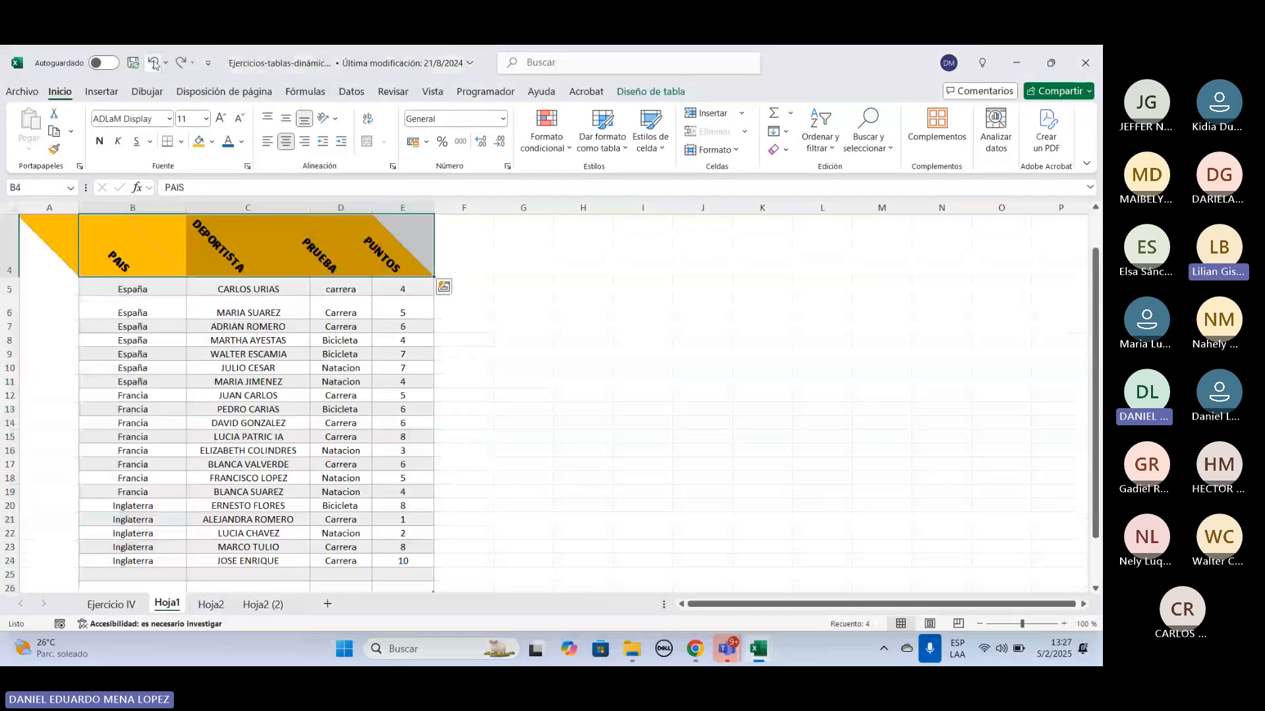
Set up a text-contains highlight rule (Texto que contiene) for Inglaterra on the PAIS cells B5:B25.
drag(141, 288, 135, 574)
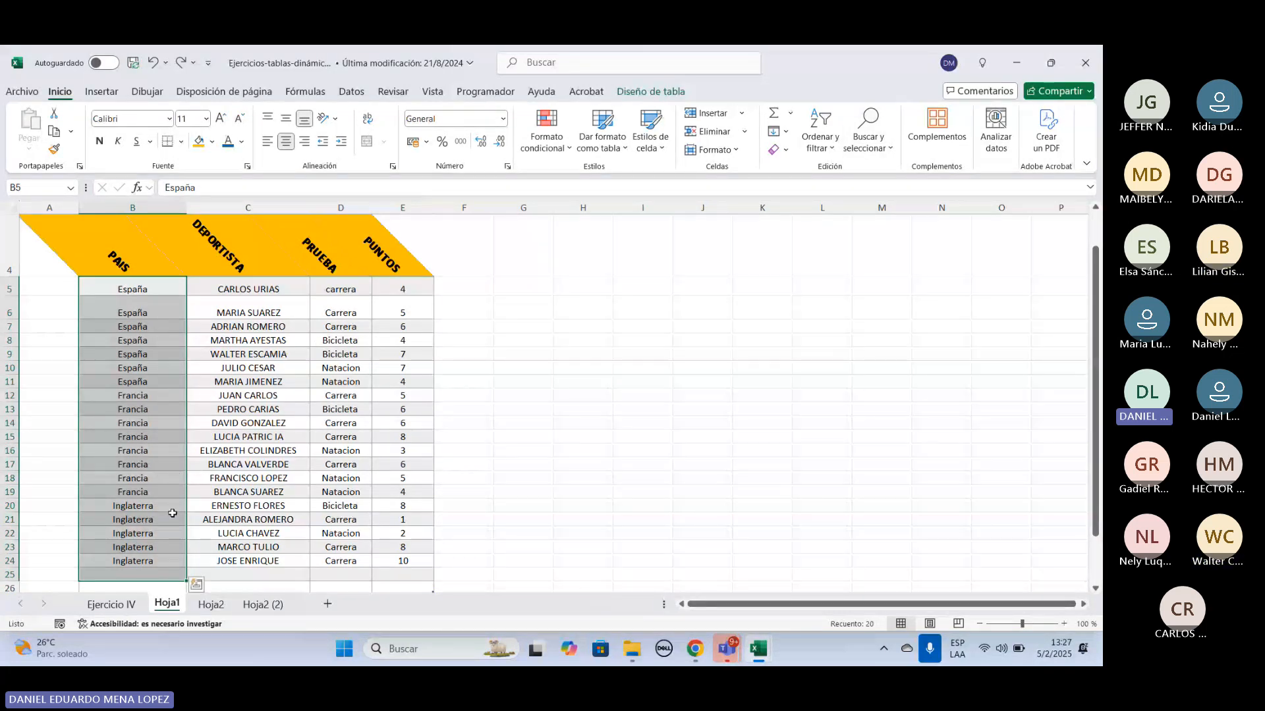
click(546, 135)
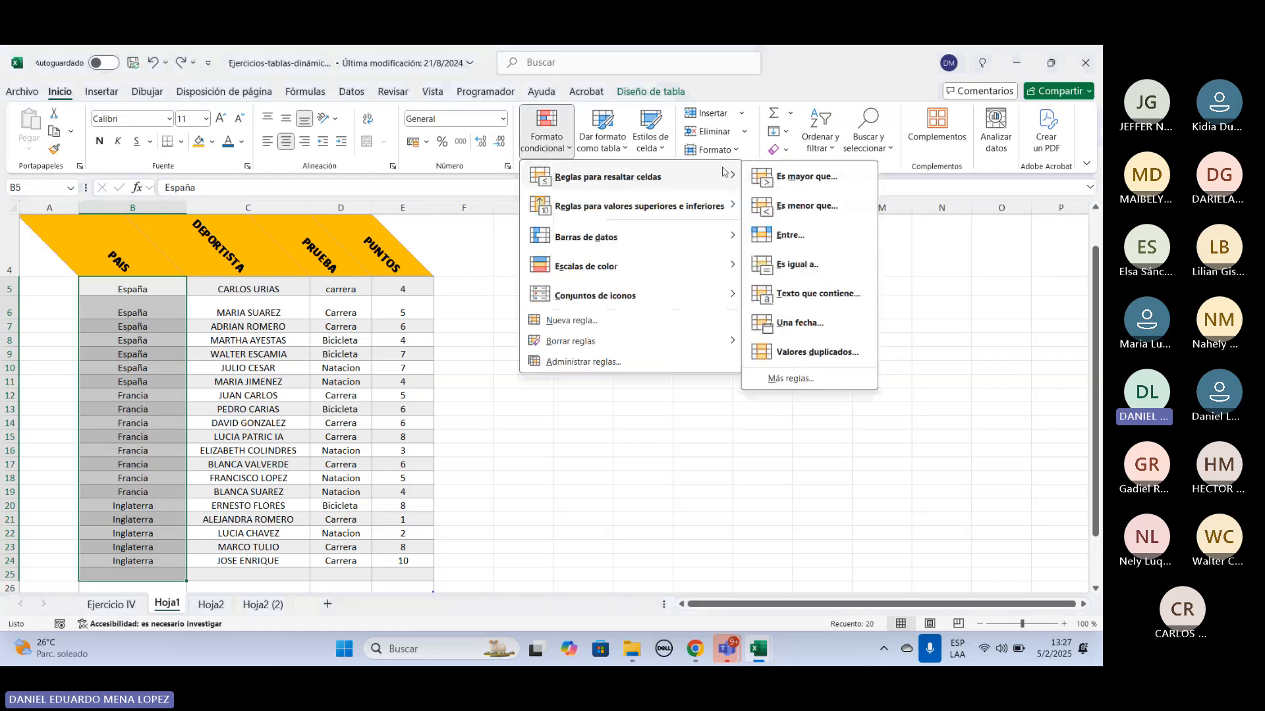
click(836, 302)
click(782, 421)
key(BackSpace)
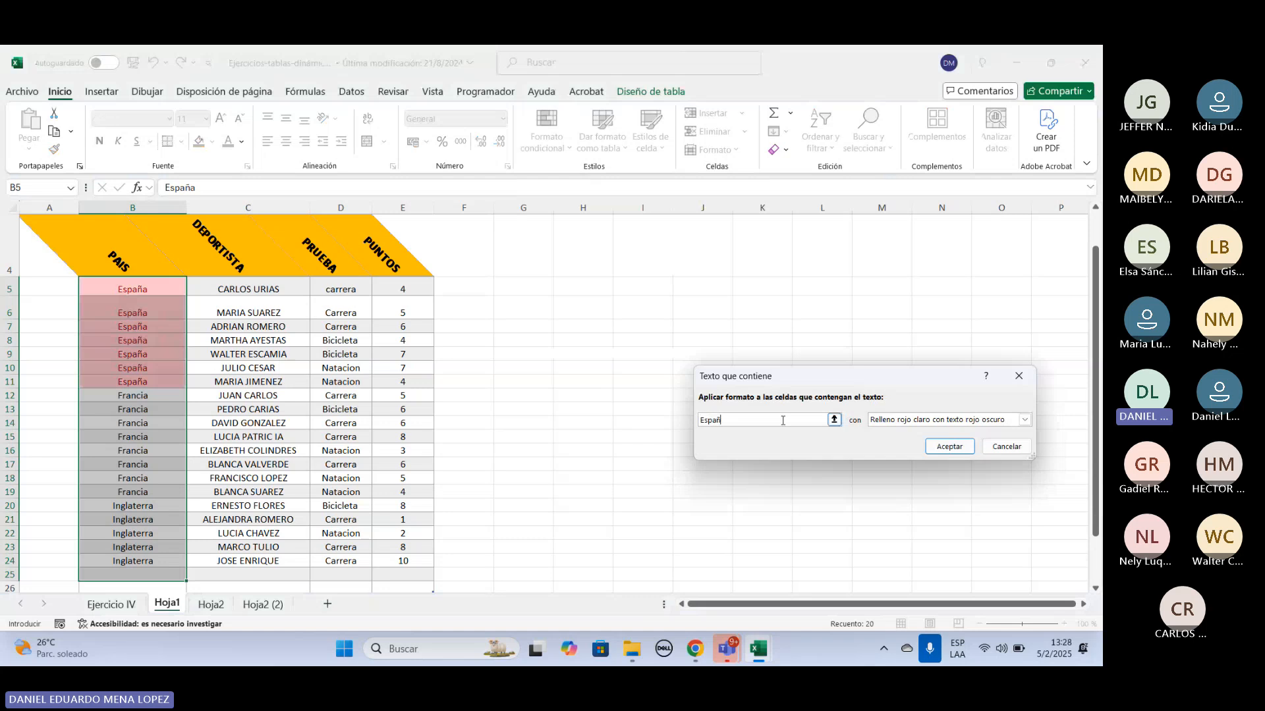
key(BackSpace)
key(BackSpace)
key(BackSpace)
key(BackSpace)
key(BackSpace)
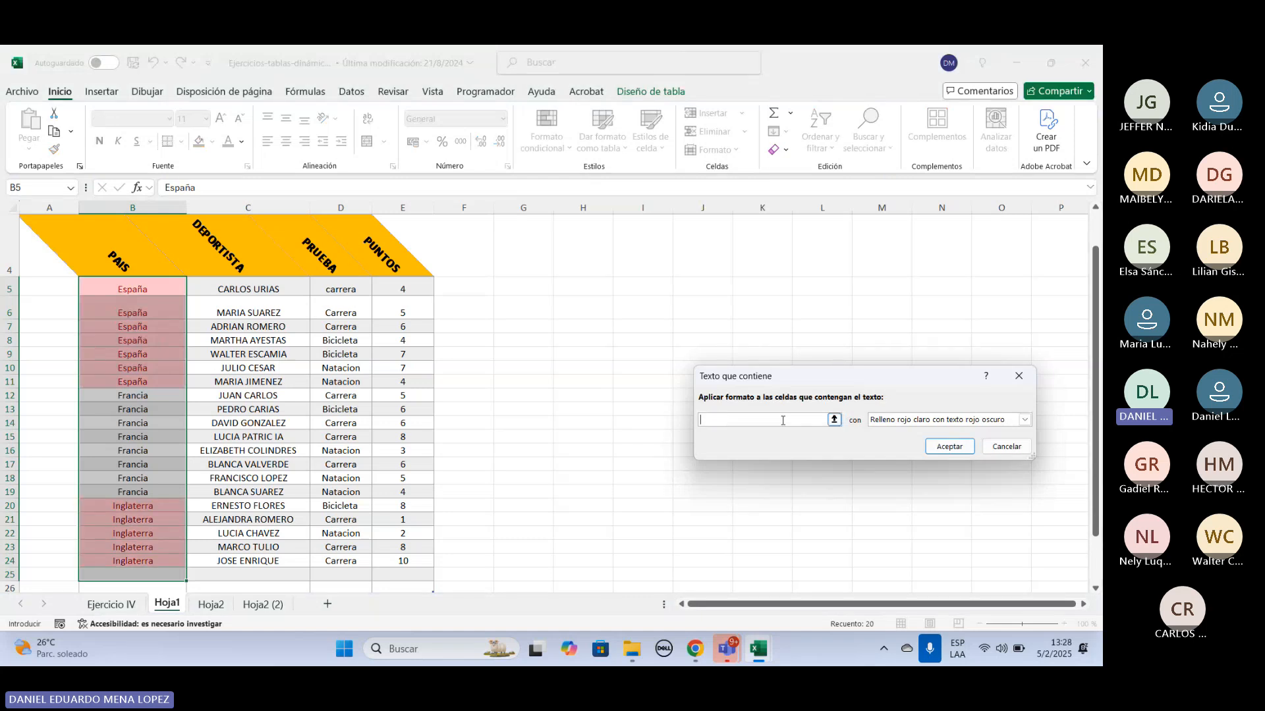
text(Inglaterra)
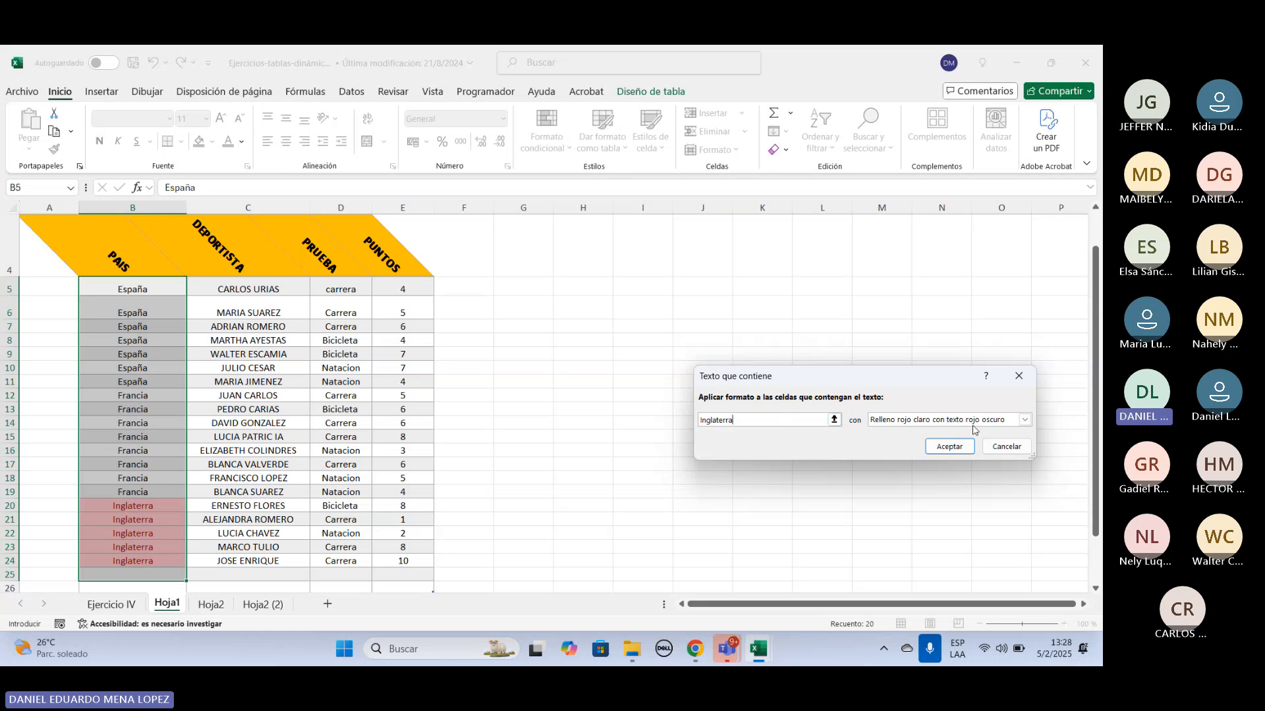
Give the Inglaterra rule a custom format with a standard yellow fill and apply it.
click(1025, 419)
click(919, 492)
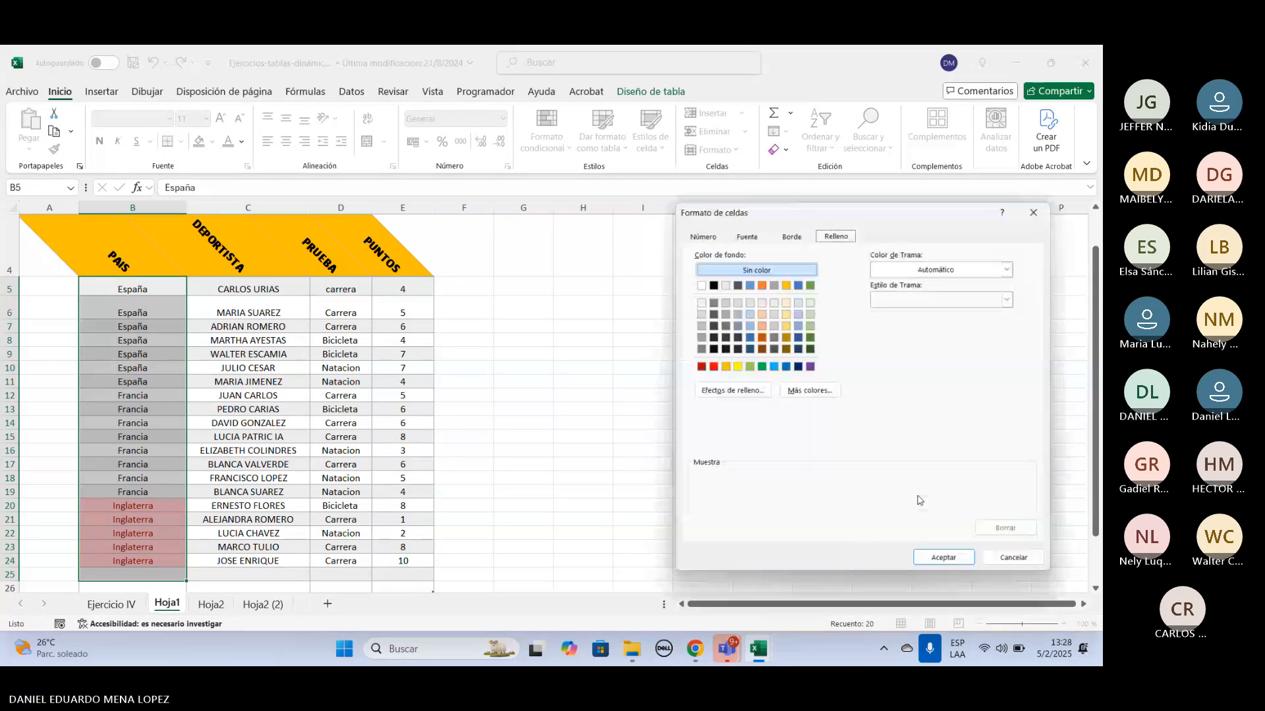
click(733, 367)
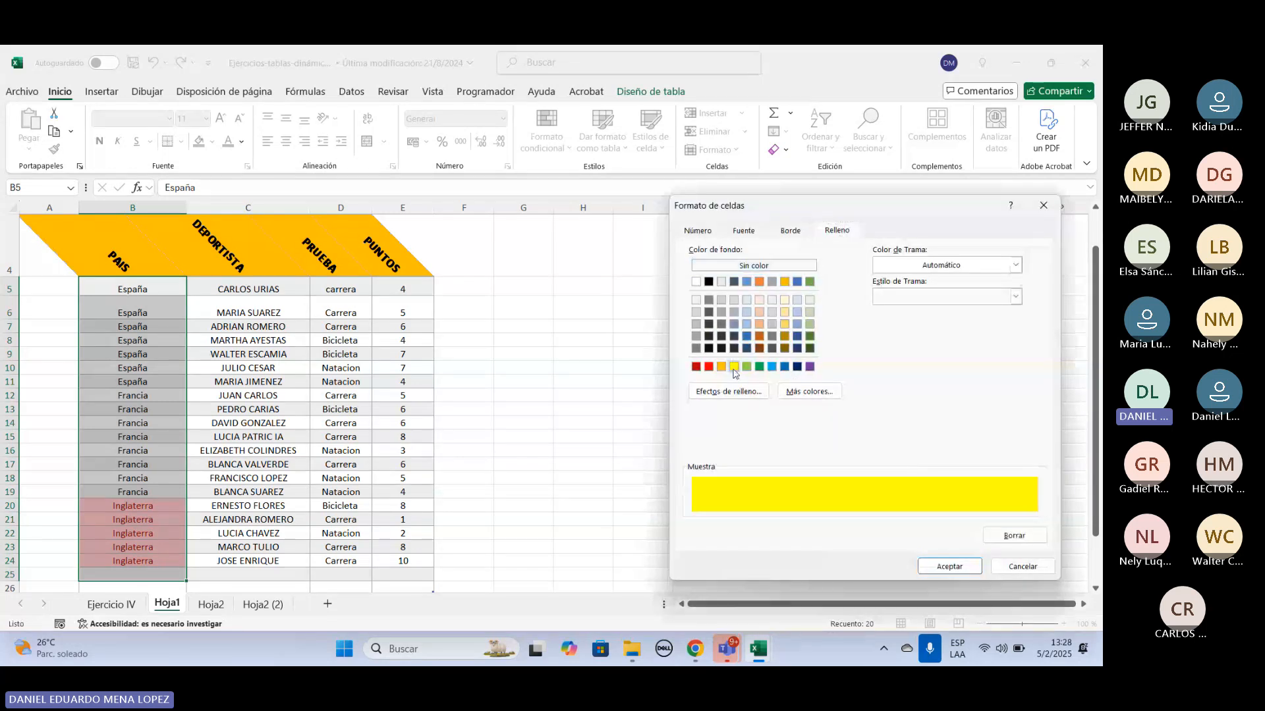
click(949, 566)
click(956, 446)
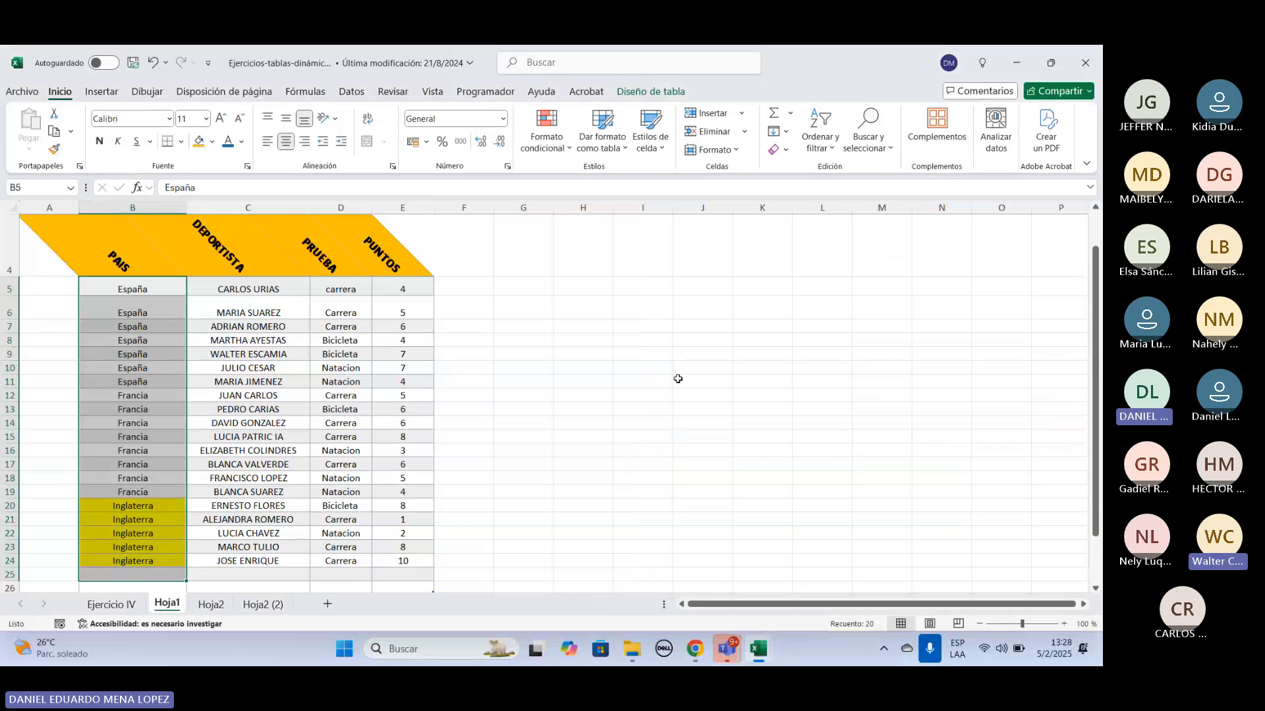
click(643, 368)
scroll(580, 395, down, 3)
scroll(583, 396, up, 1)
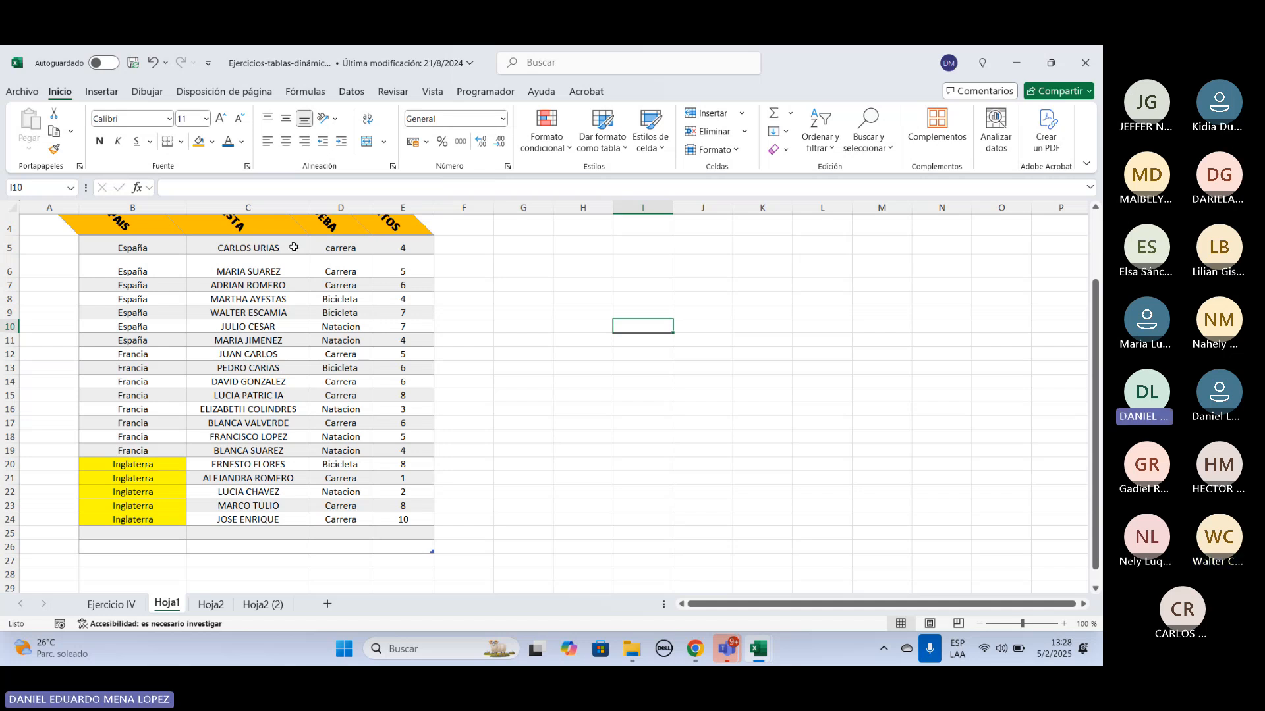
Highlight PUNTOS values in E5:E25 that are less than 5 with light red fill and dark red text.
click(338, 234)
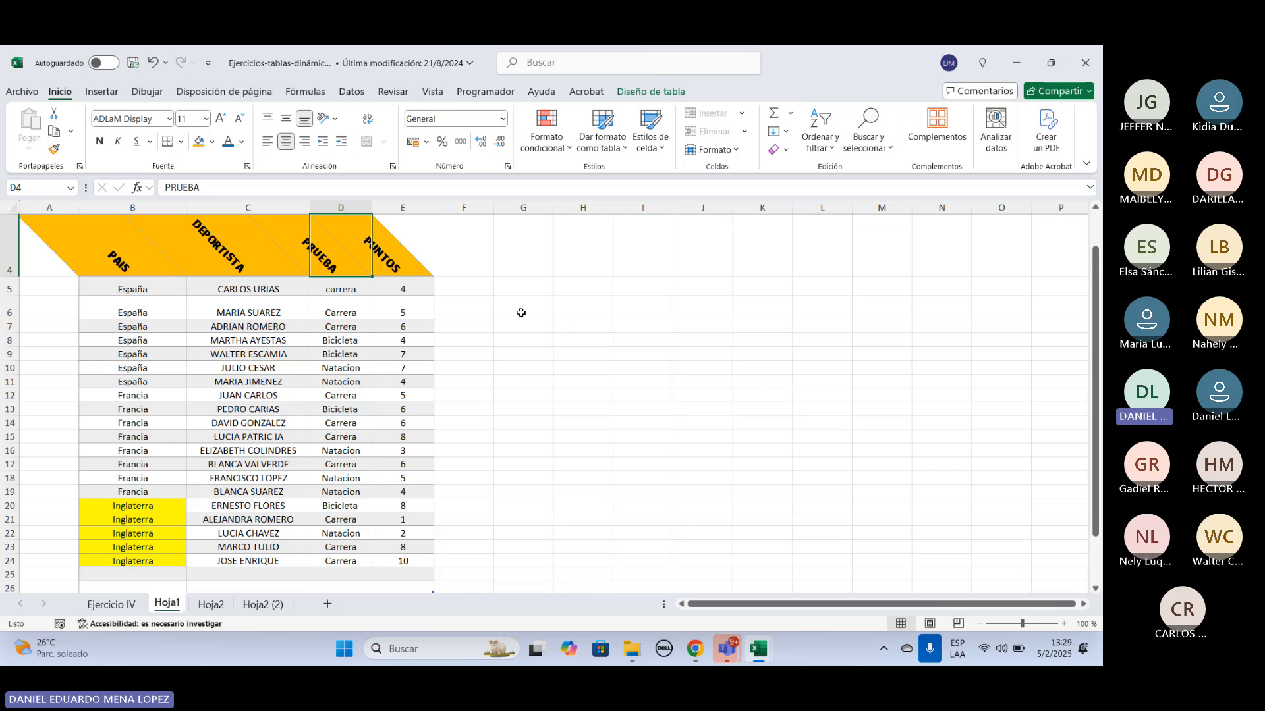
drag(403, 290, 412, 511)
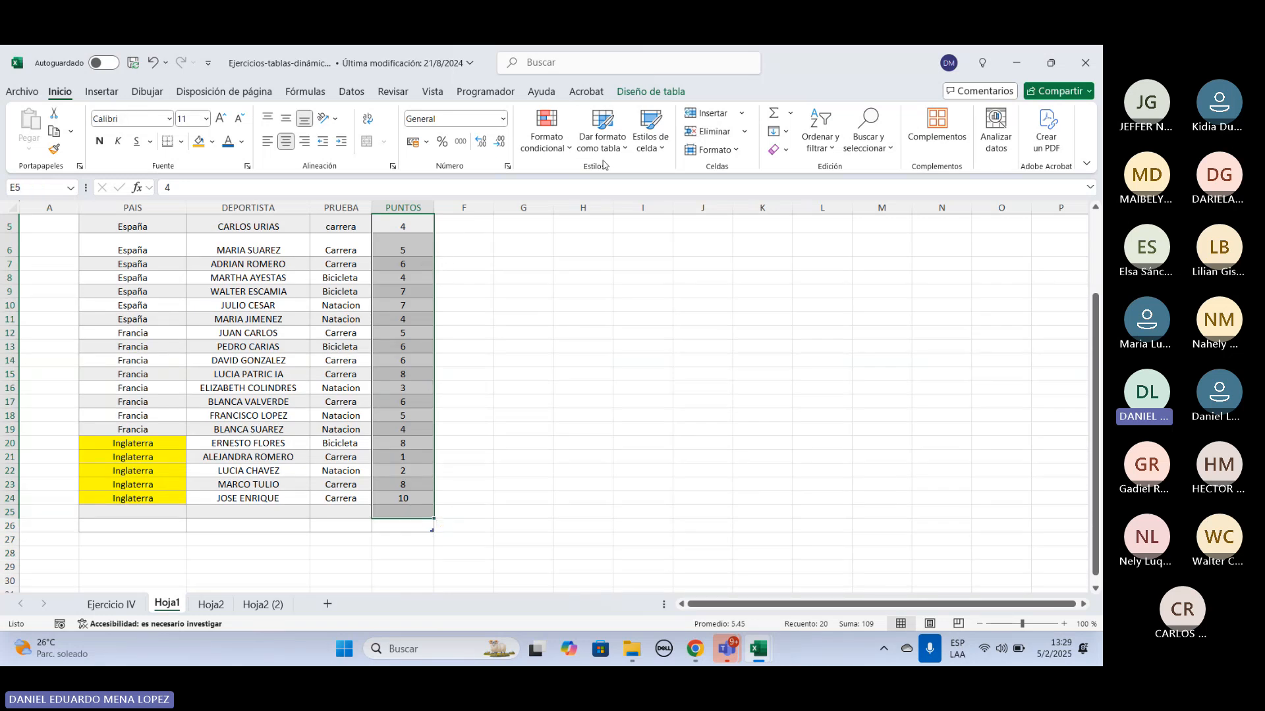
click(564, 148)
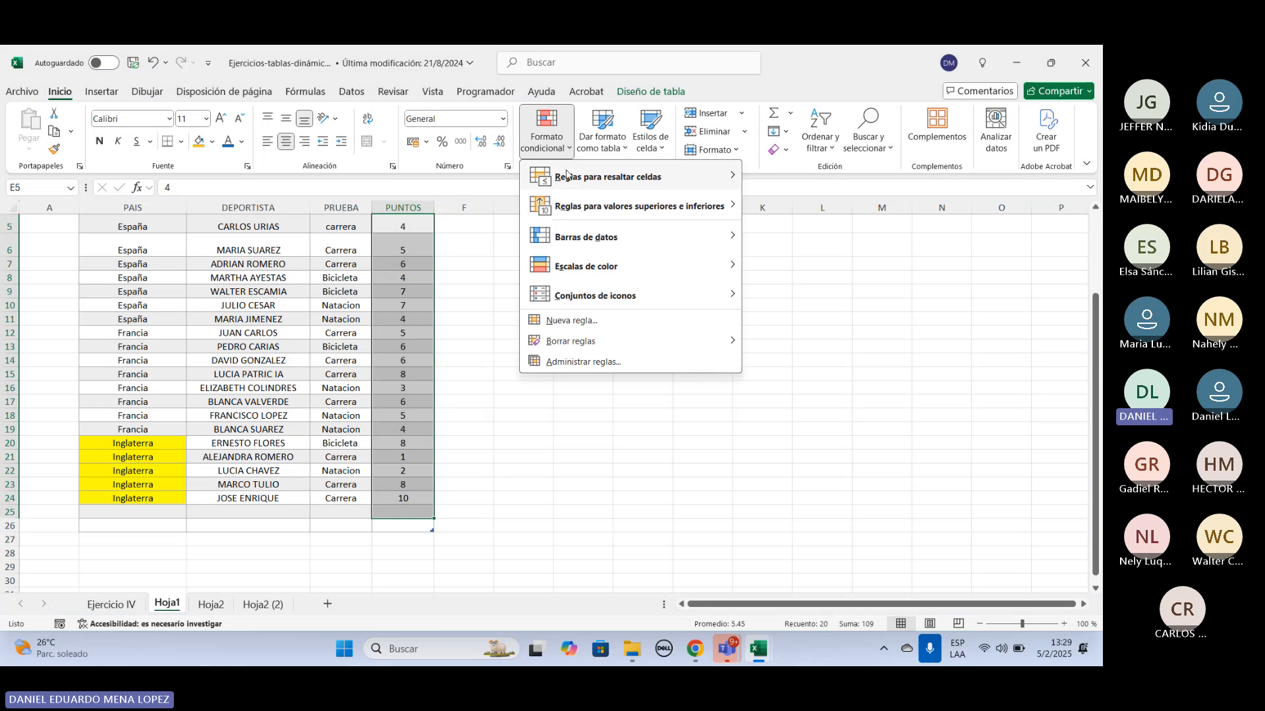
mouse_move(569, 179)
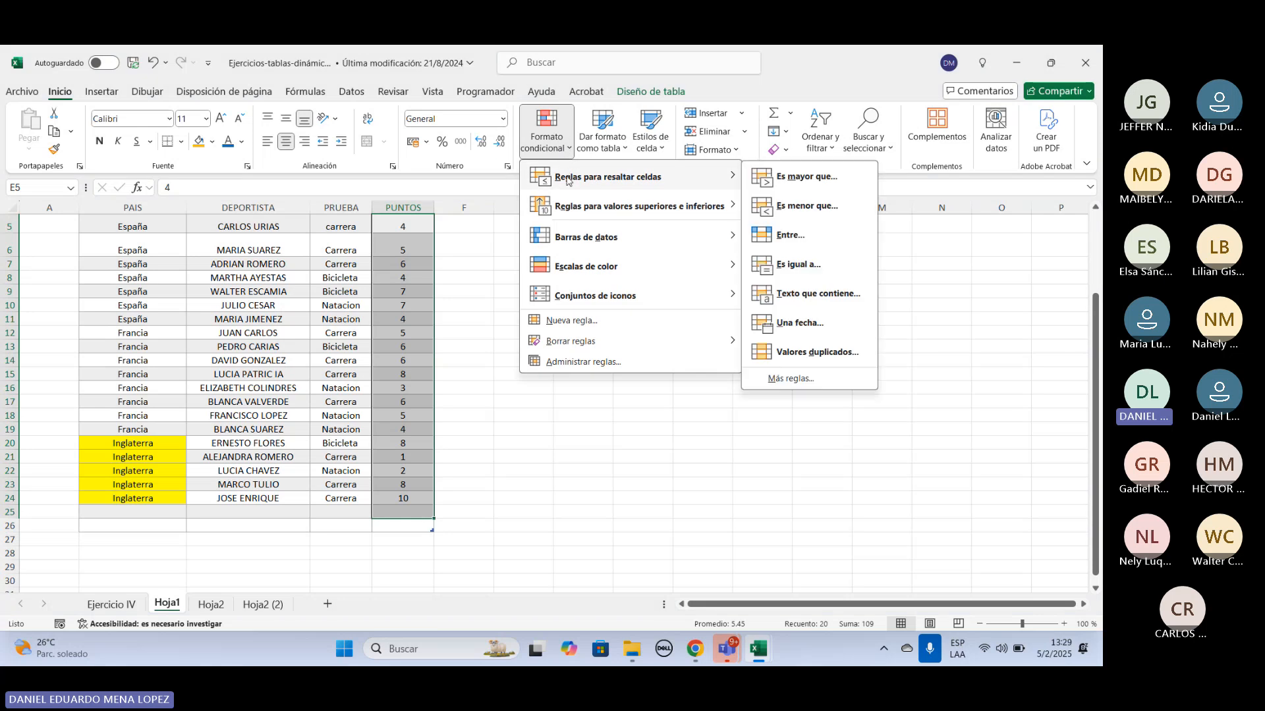
click(797, 206)
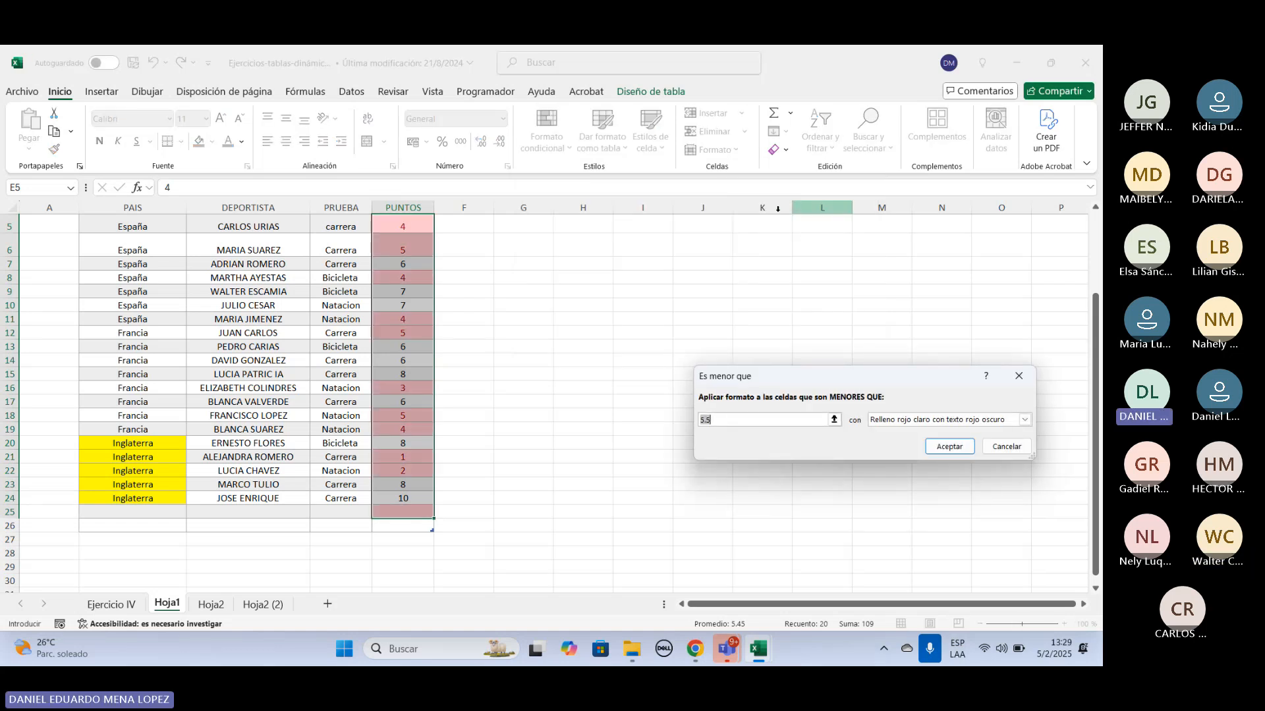
click(691, 250)
key(BackSpace)
key(BackSpace)
key(BackSpace)
key(BackSpace)
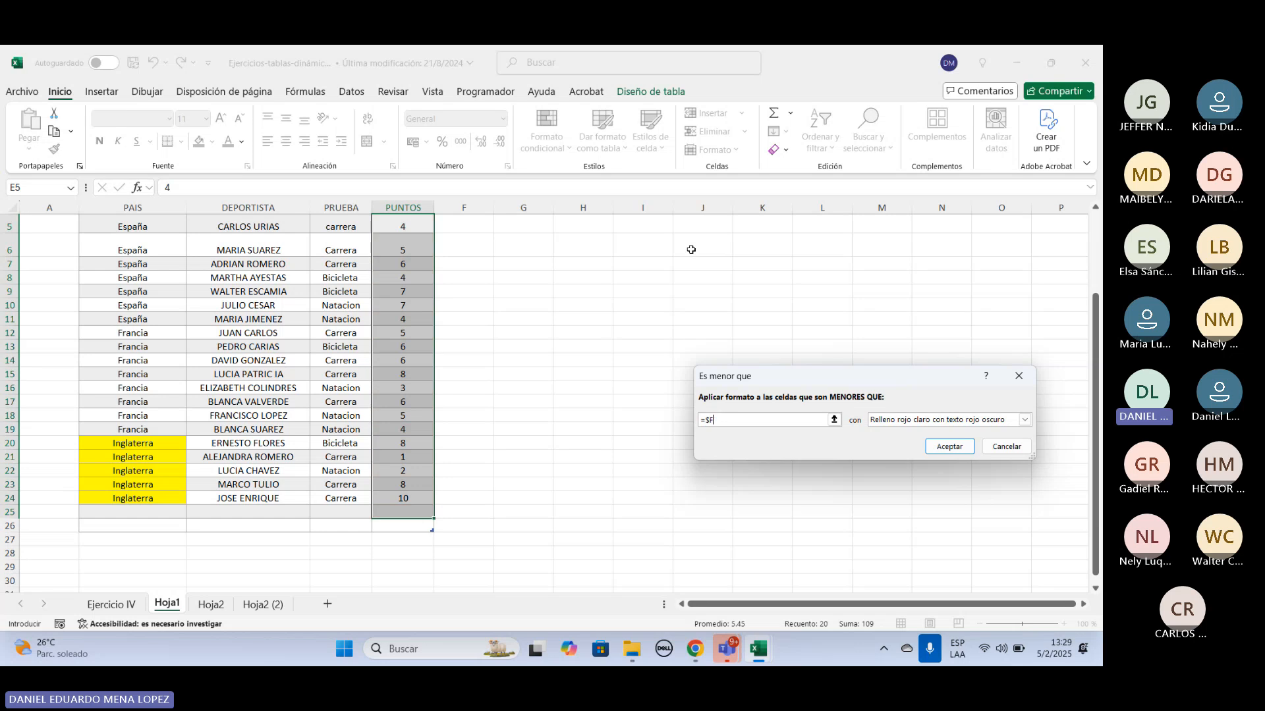
text(5)
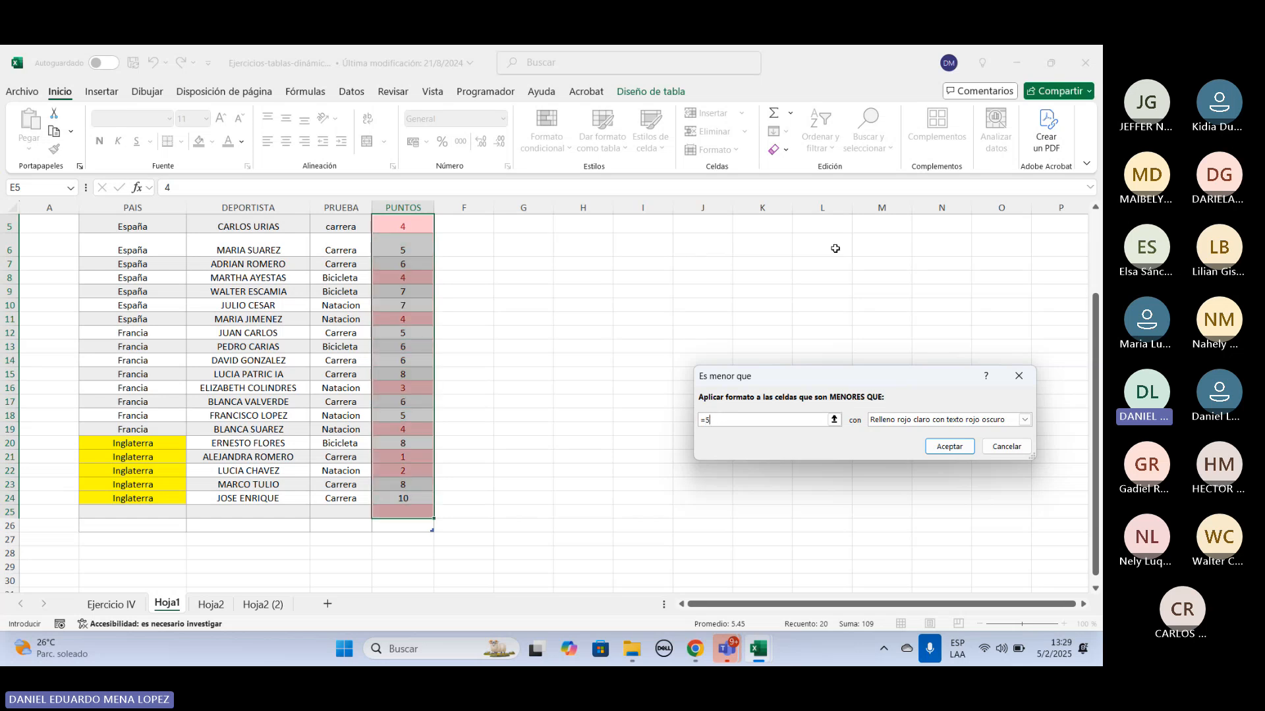
click(949, 447)
click(637, 375)
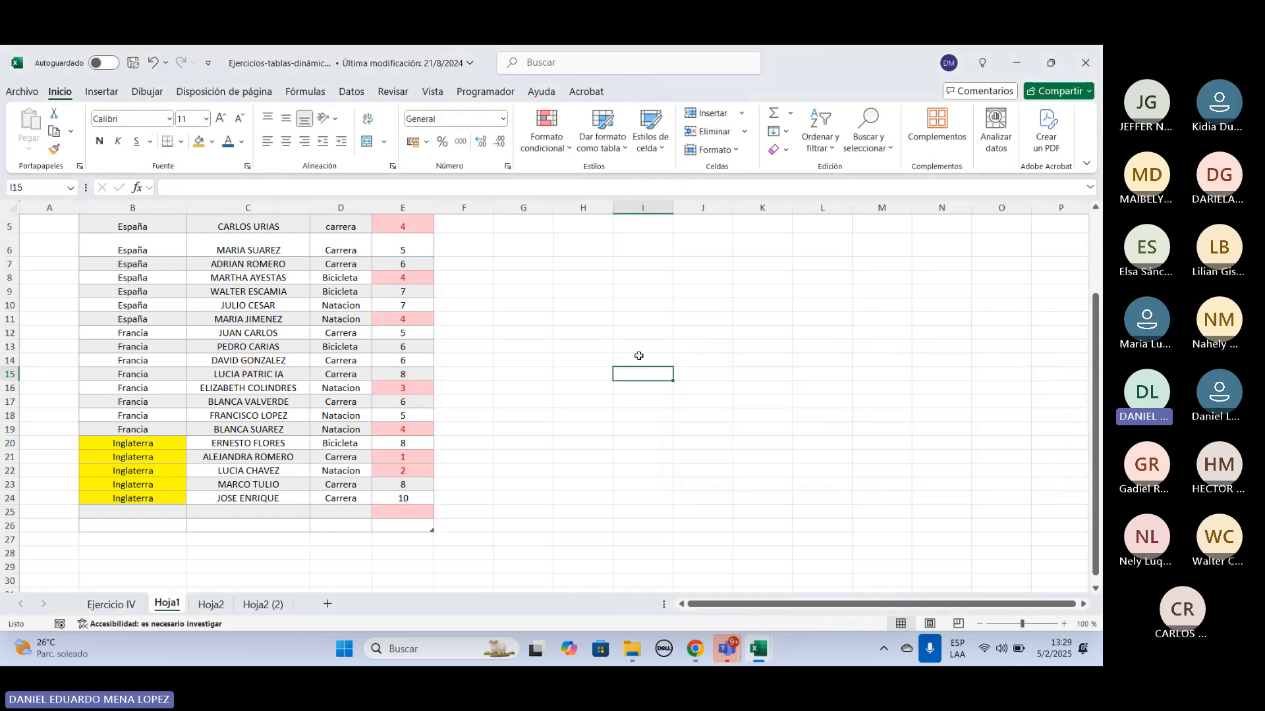
scroll(638, 369, up, 1)
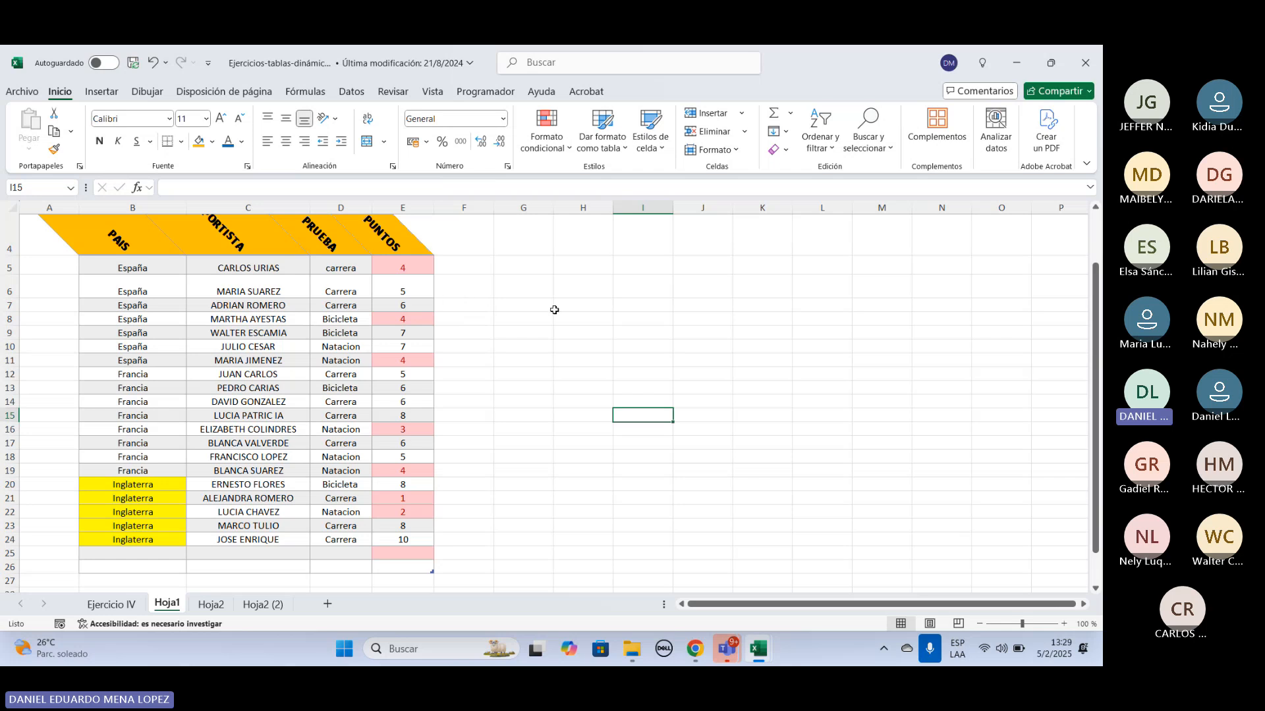
click(556, 141)
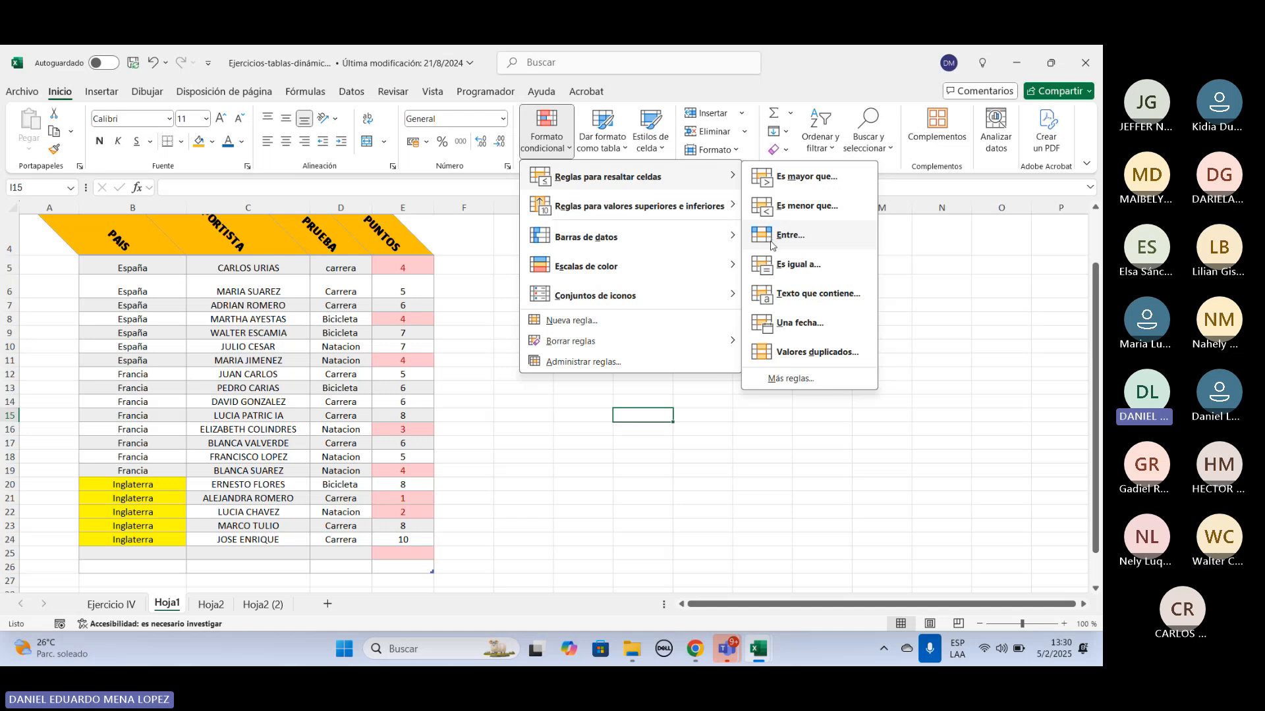
click(333, 264)
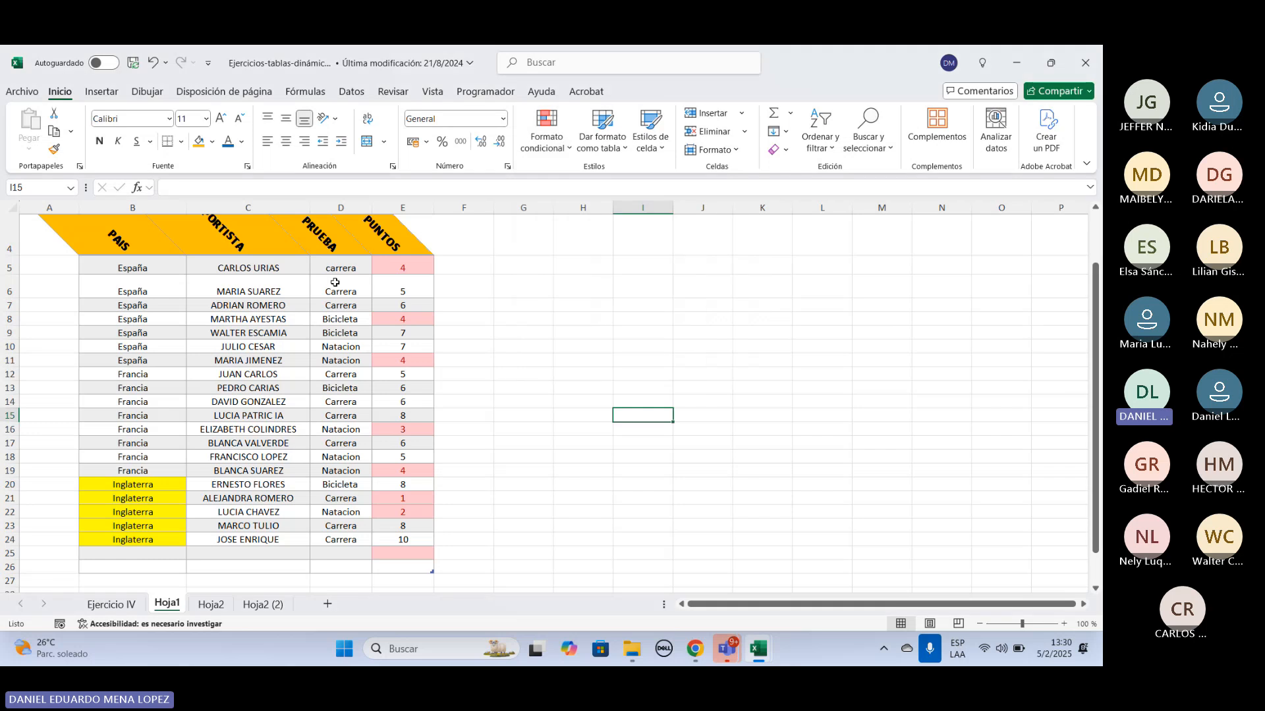
click(347, 267)
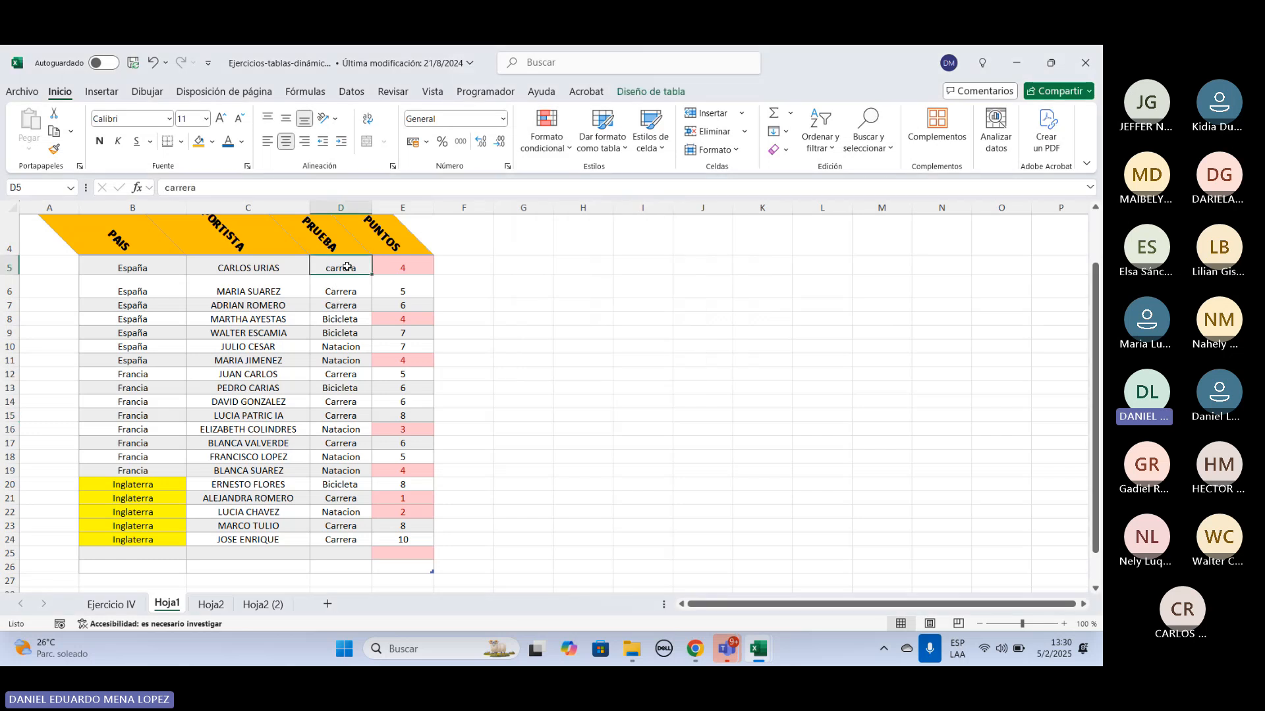
drag(347, 267, 400, 534)
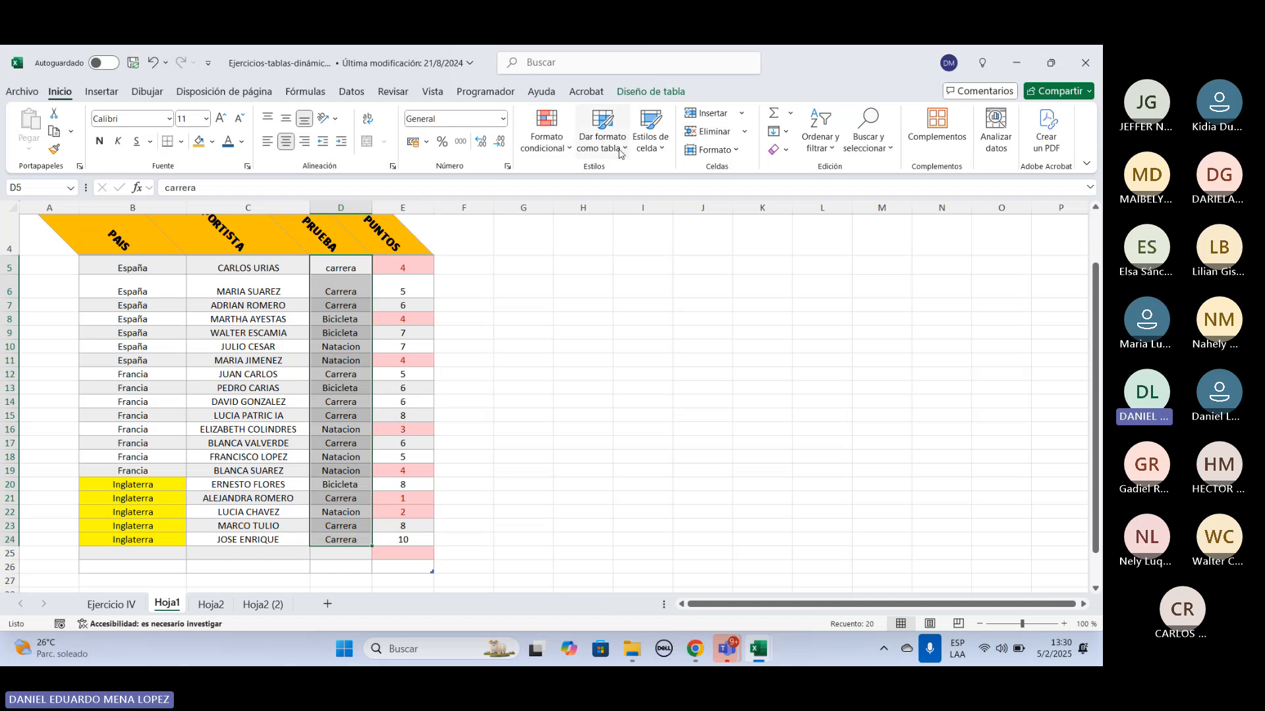
click(560, 151)
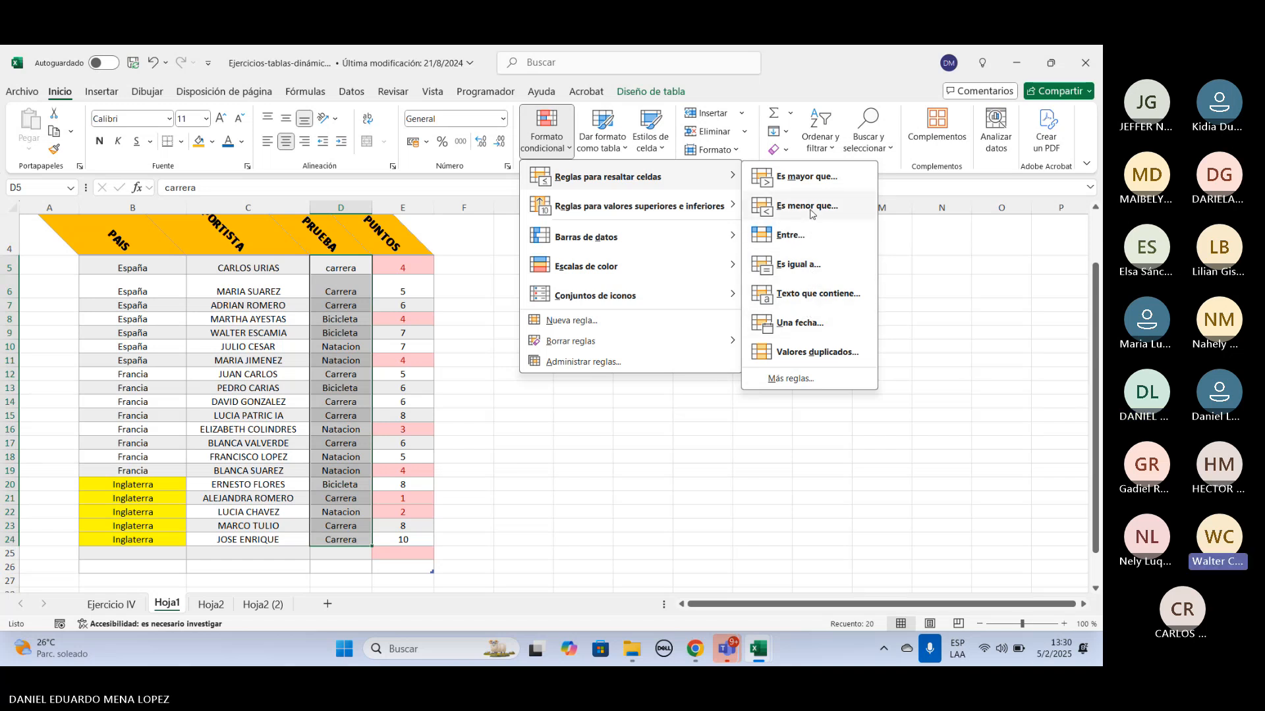
Highlight the PAIS cells B5:B19 that contain the text España with a custom format using the standard light green fill.
drag(143, 267, 143, 471)
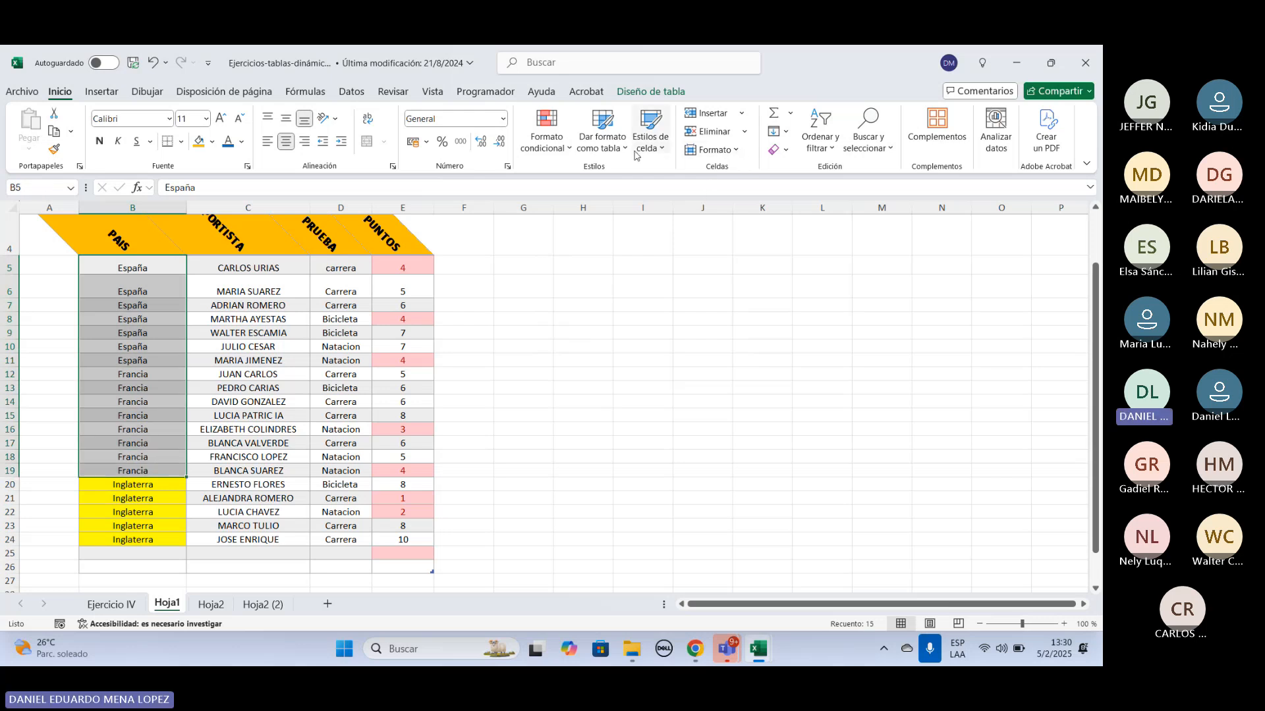
click(546, 135)
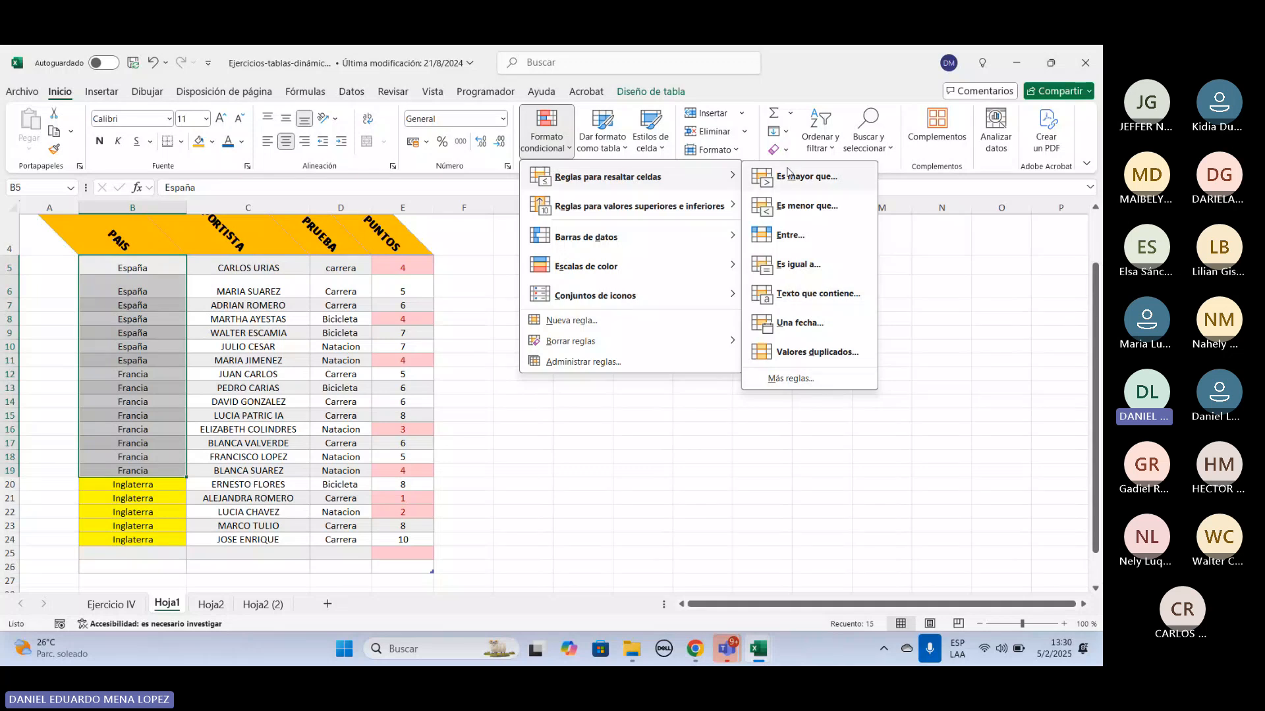
click(815, 294)
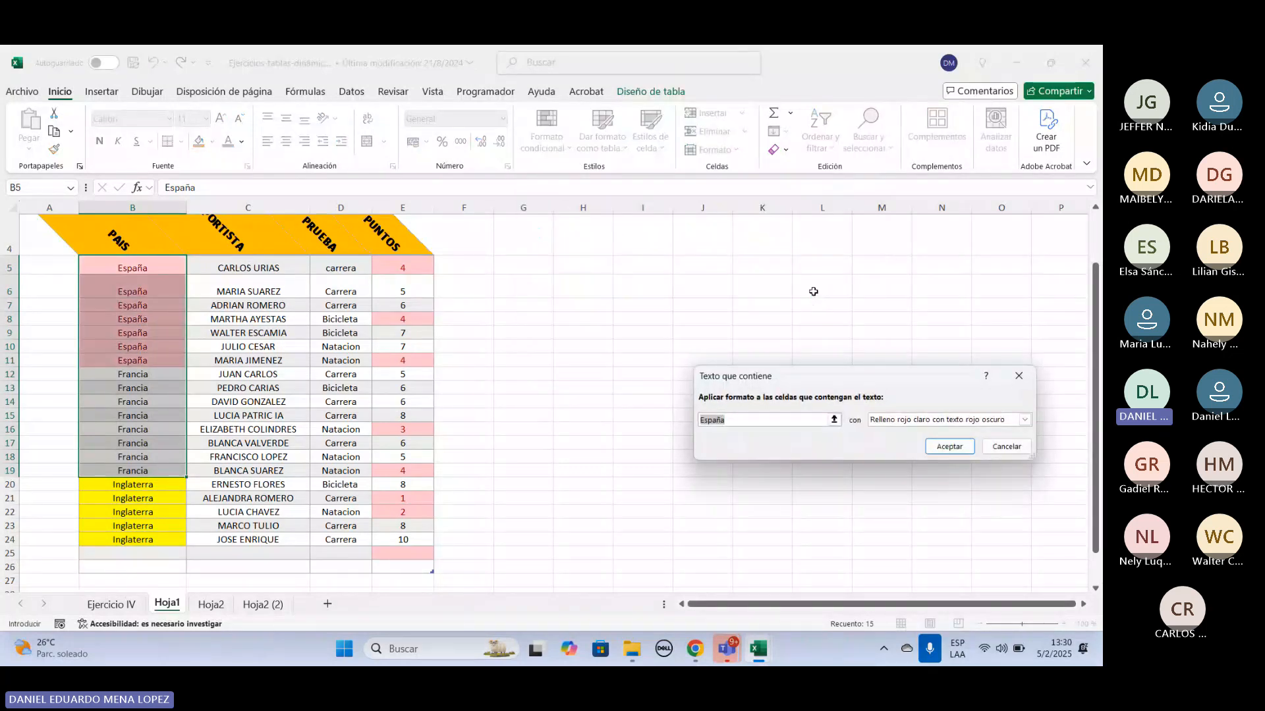
click(1025, 419)
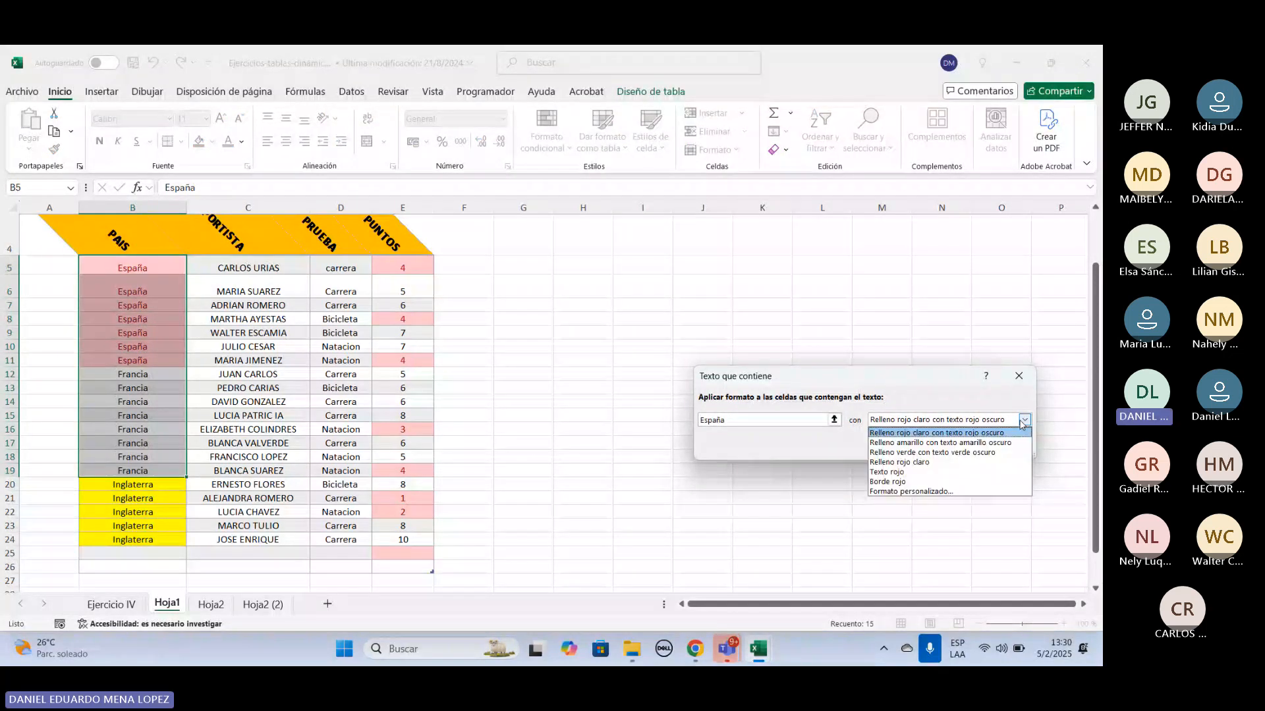
click(950, 492)
click(747, 366)
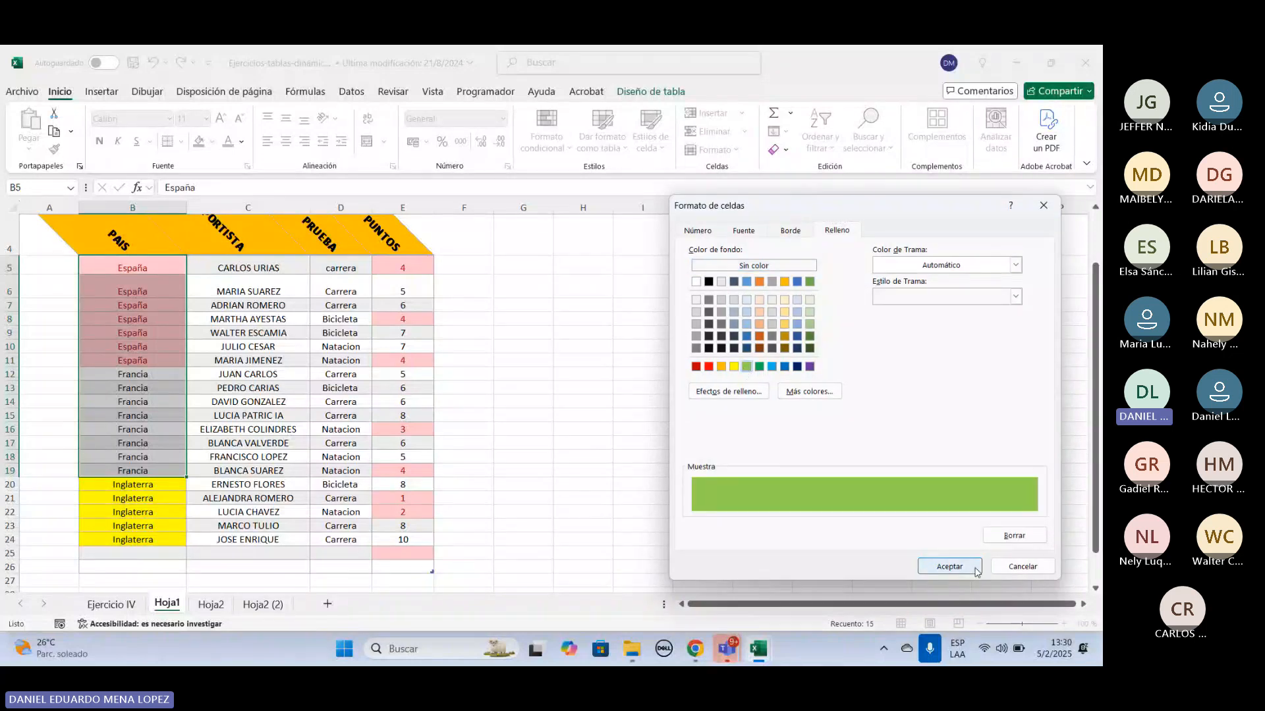
click(974, 567)
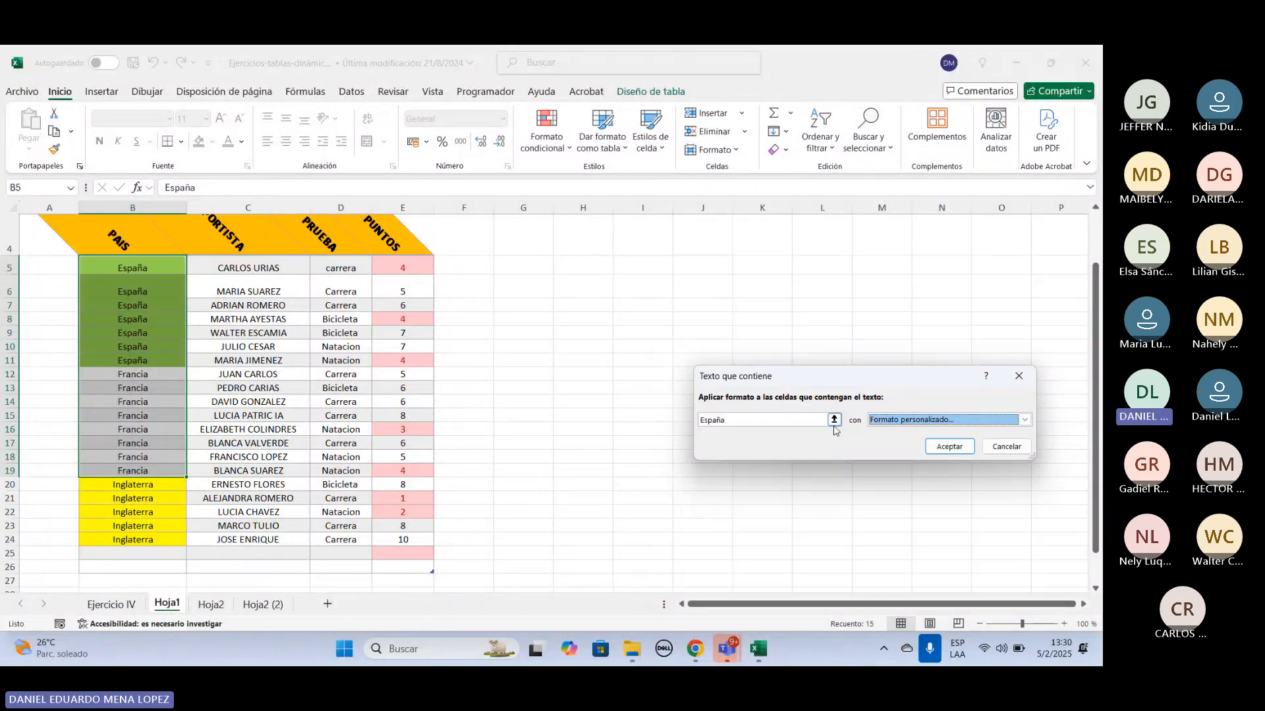
click(949, 446)
click(461, 267)
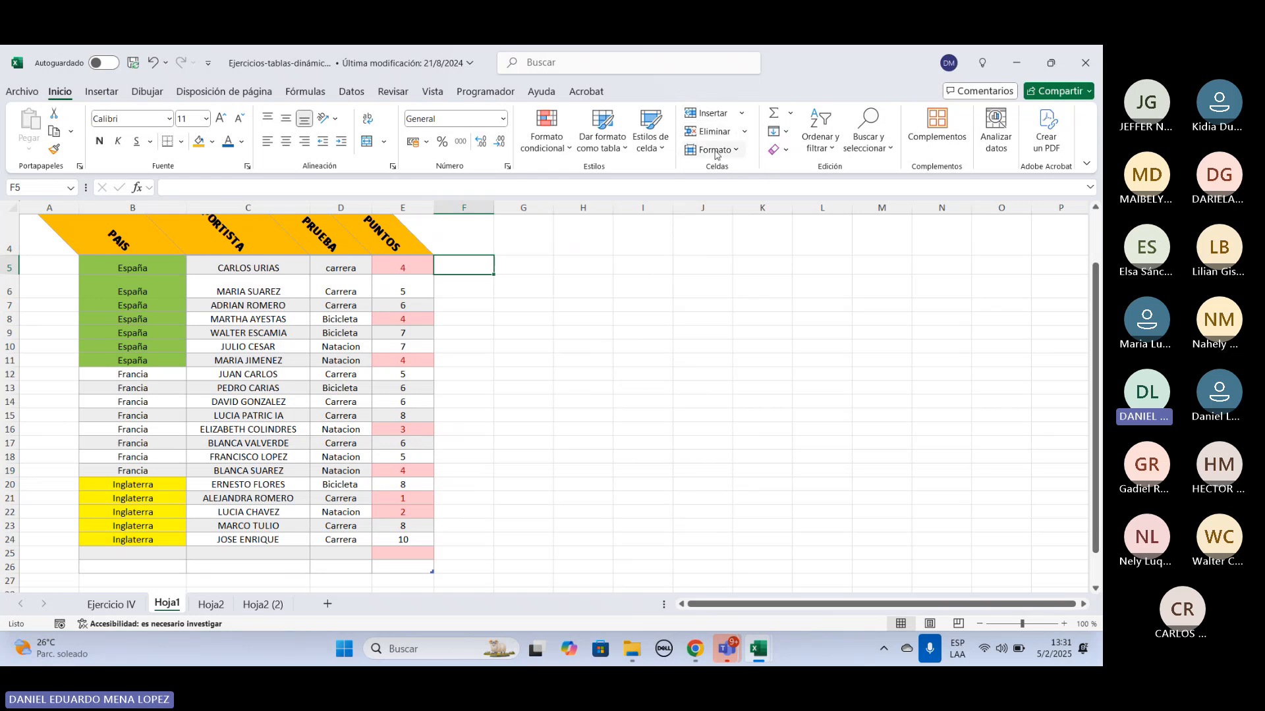
click(744, 113)
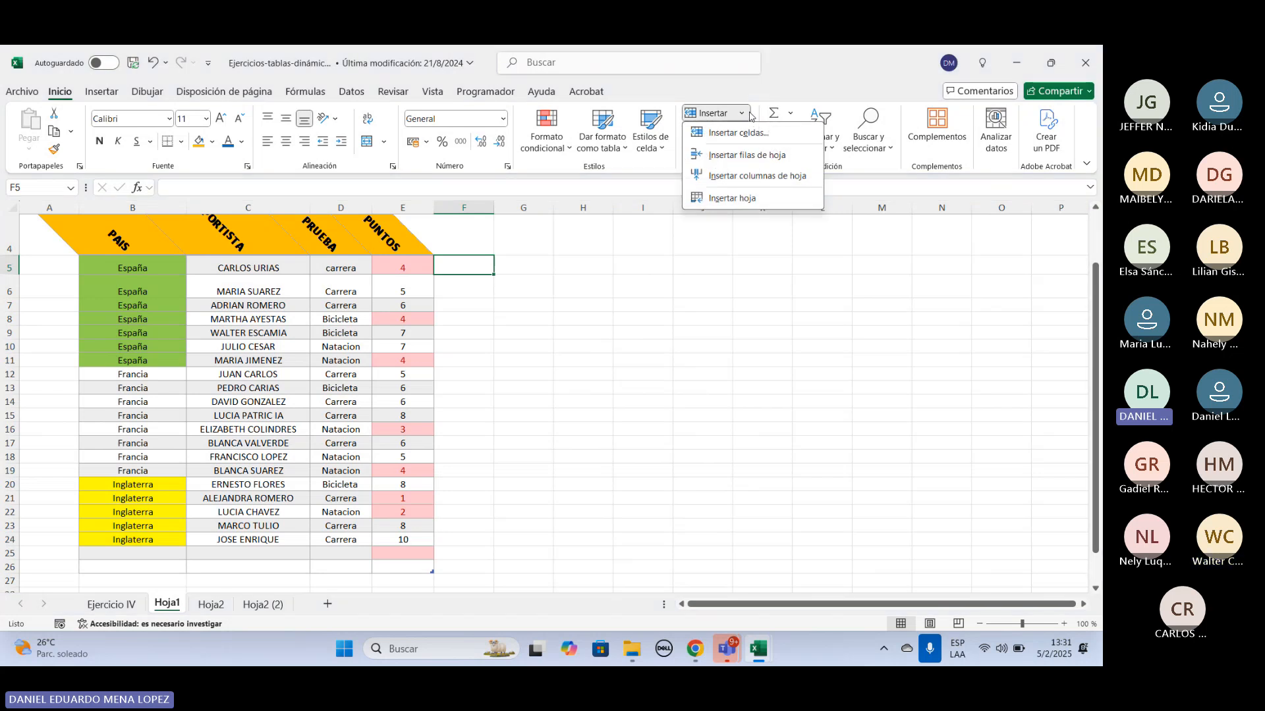
click(750, 115)
click(752, 135)
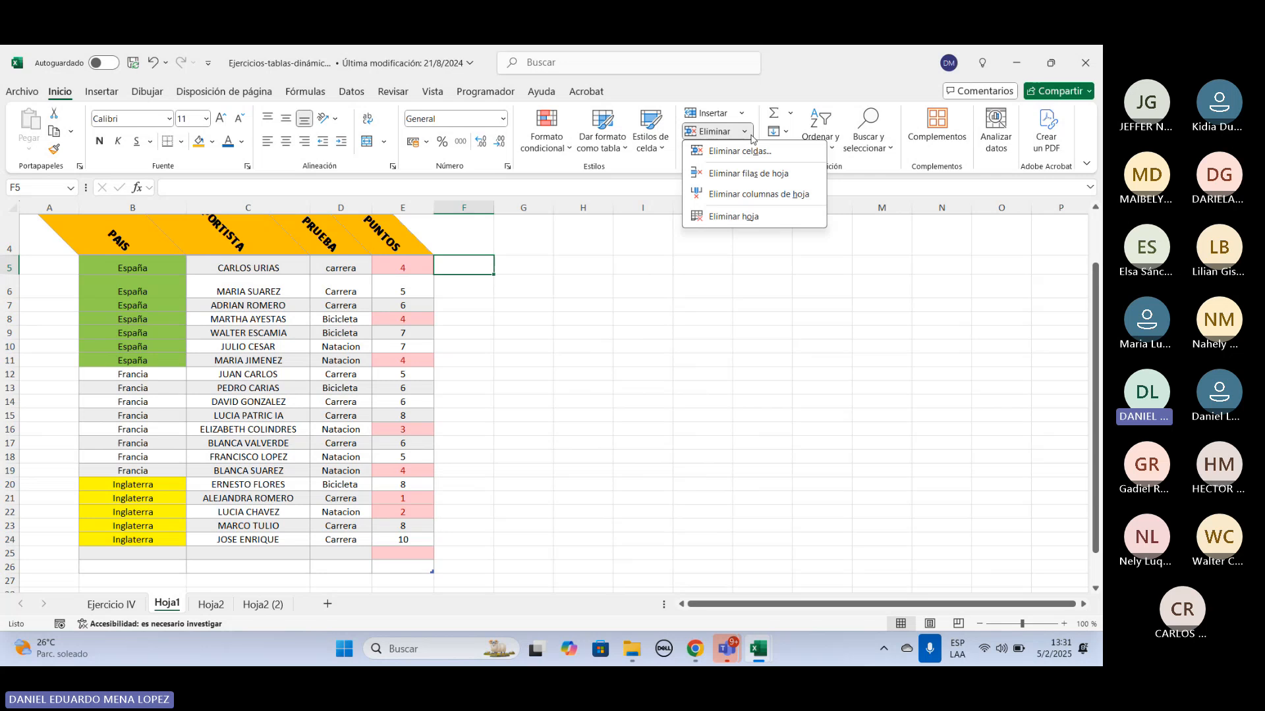
click(757, 279)
click(743, 150)
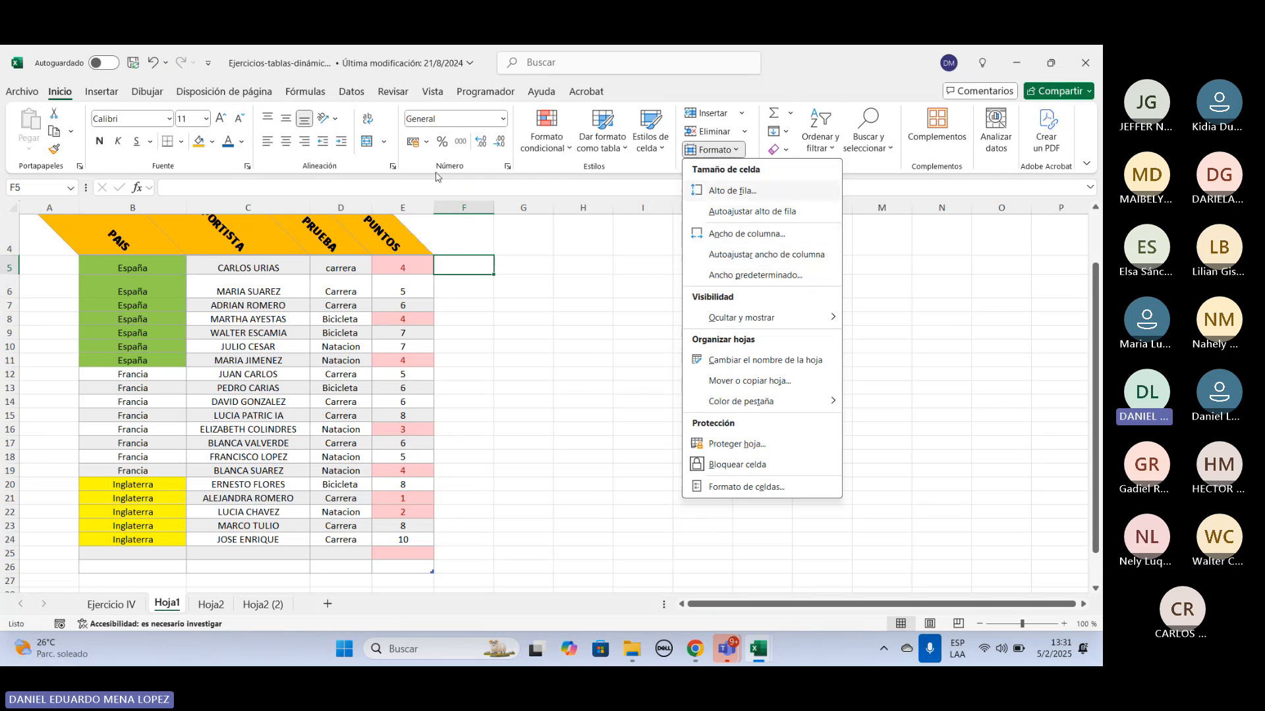
click(952, 271)
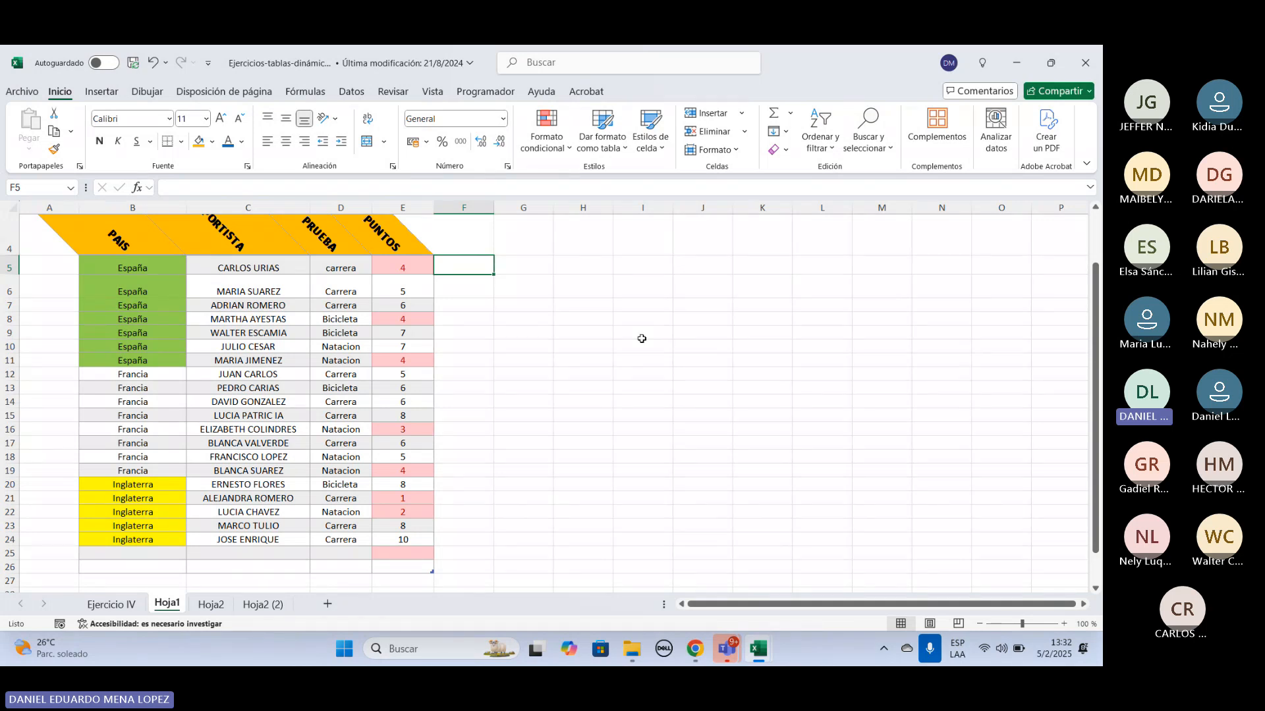
click(113, 92)
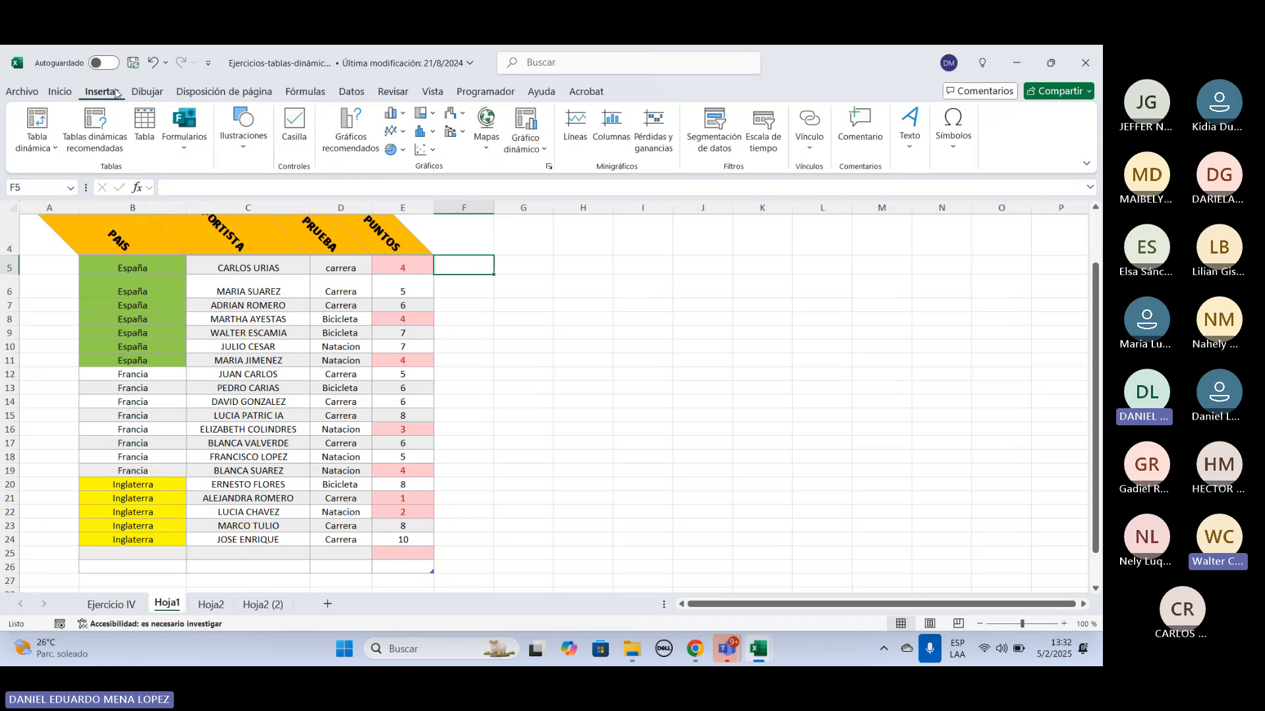
click(61, 92)
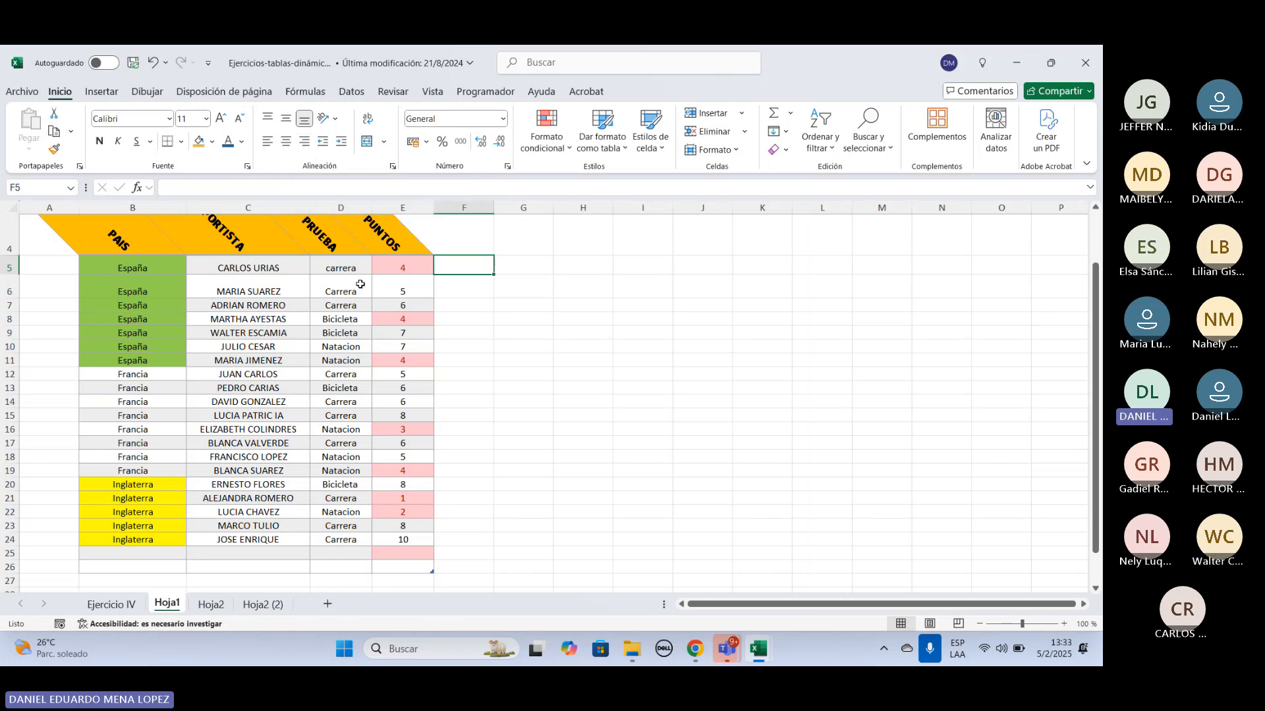
Sort the table rows by the PUNTOS values in E5:E24 from smallest to largest.
click(823, 144)
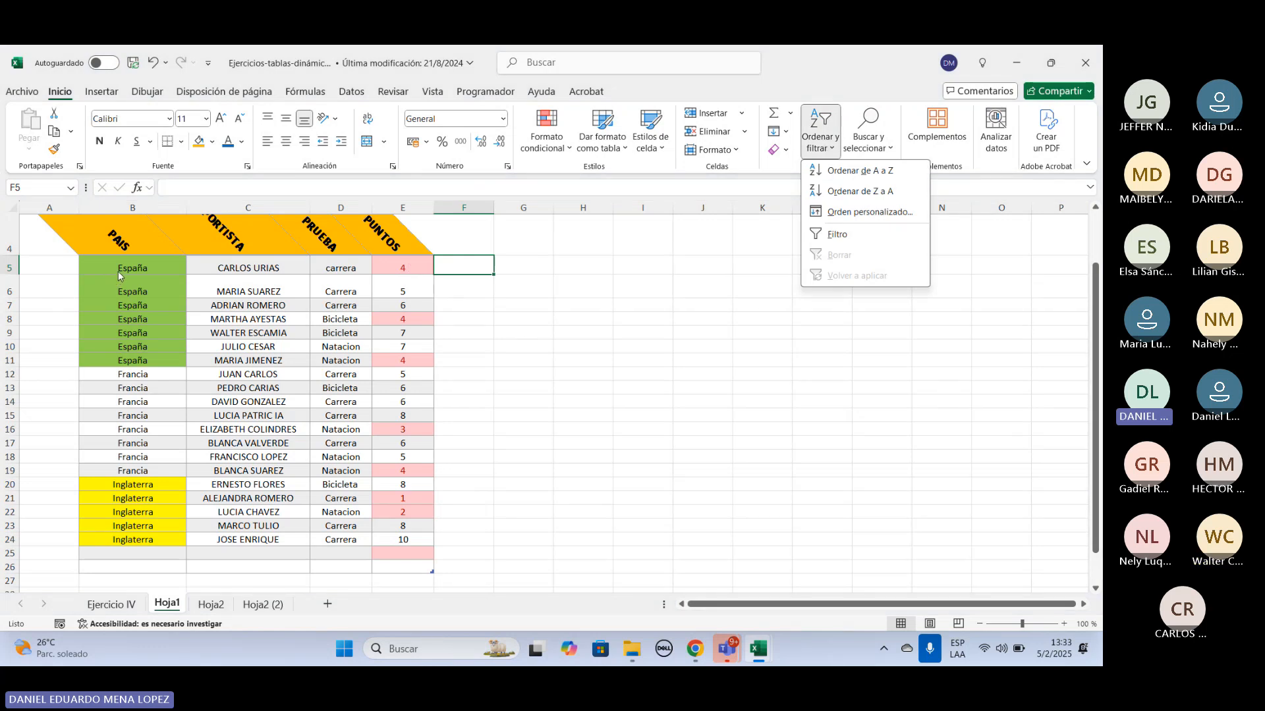
click(123, 337)
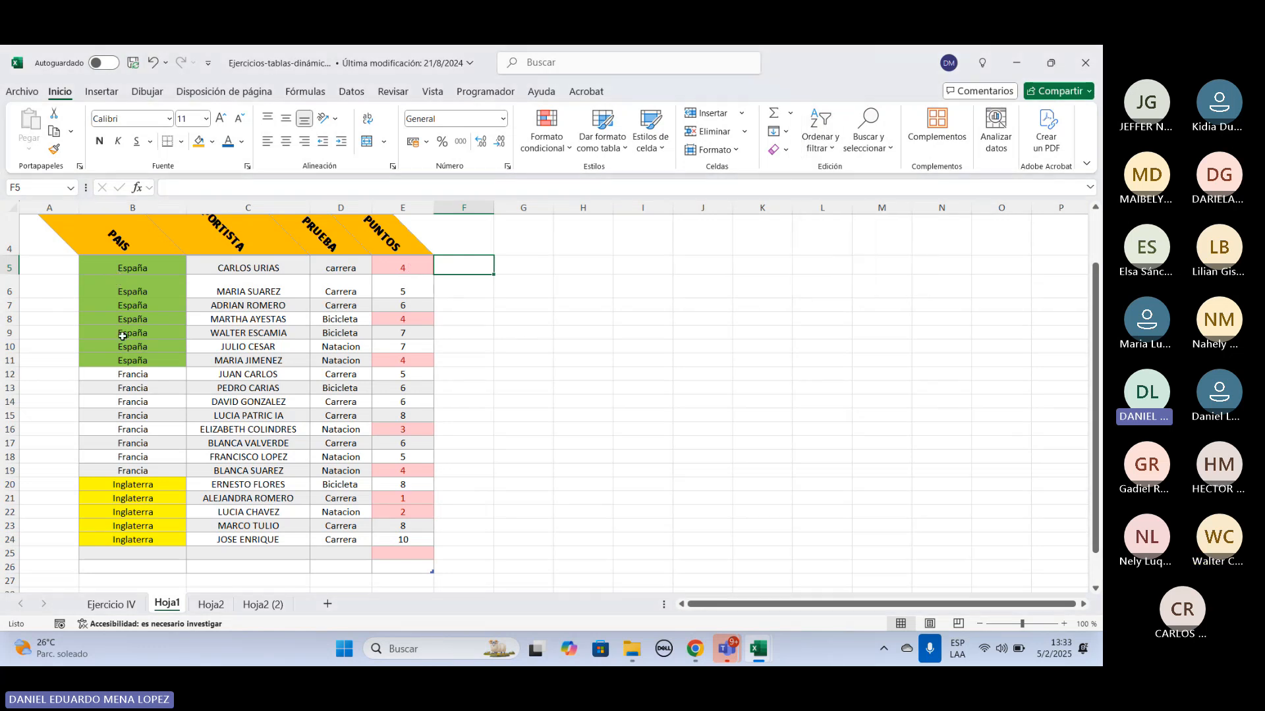
click(121, 208)
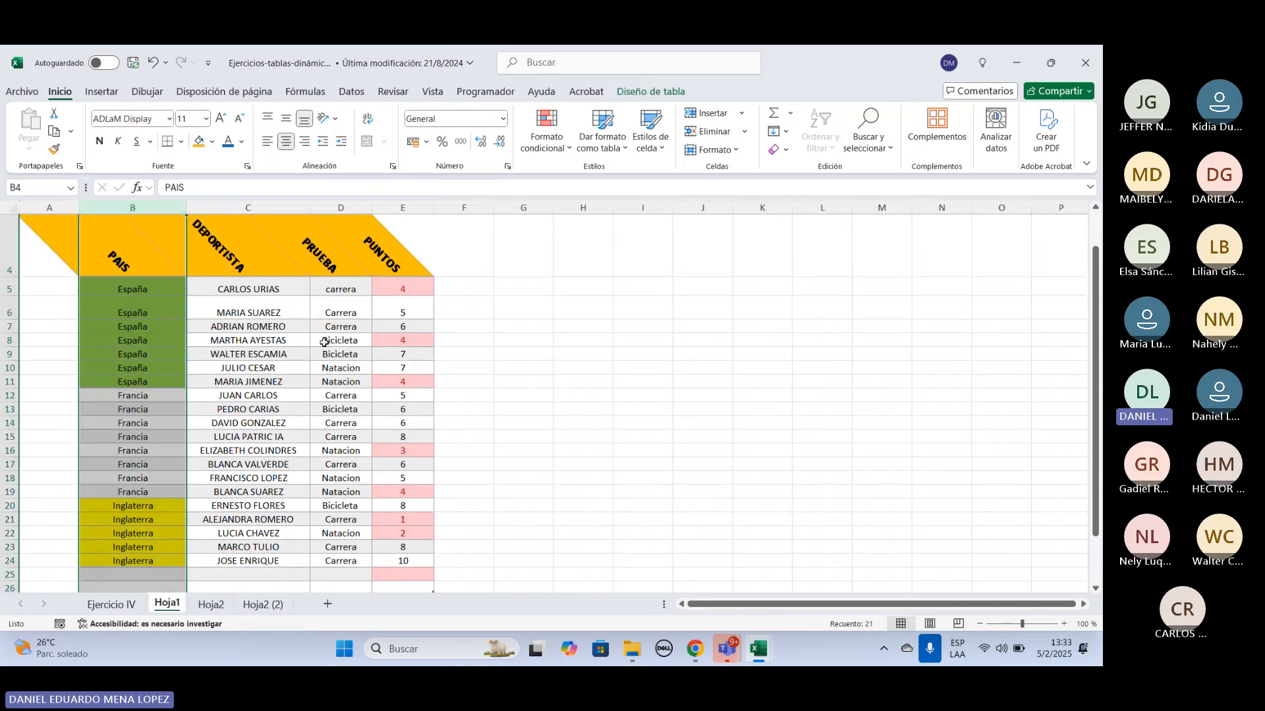
click(402, 209)
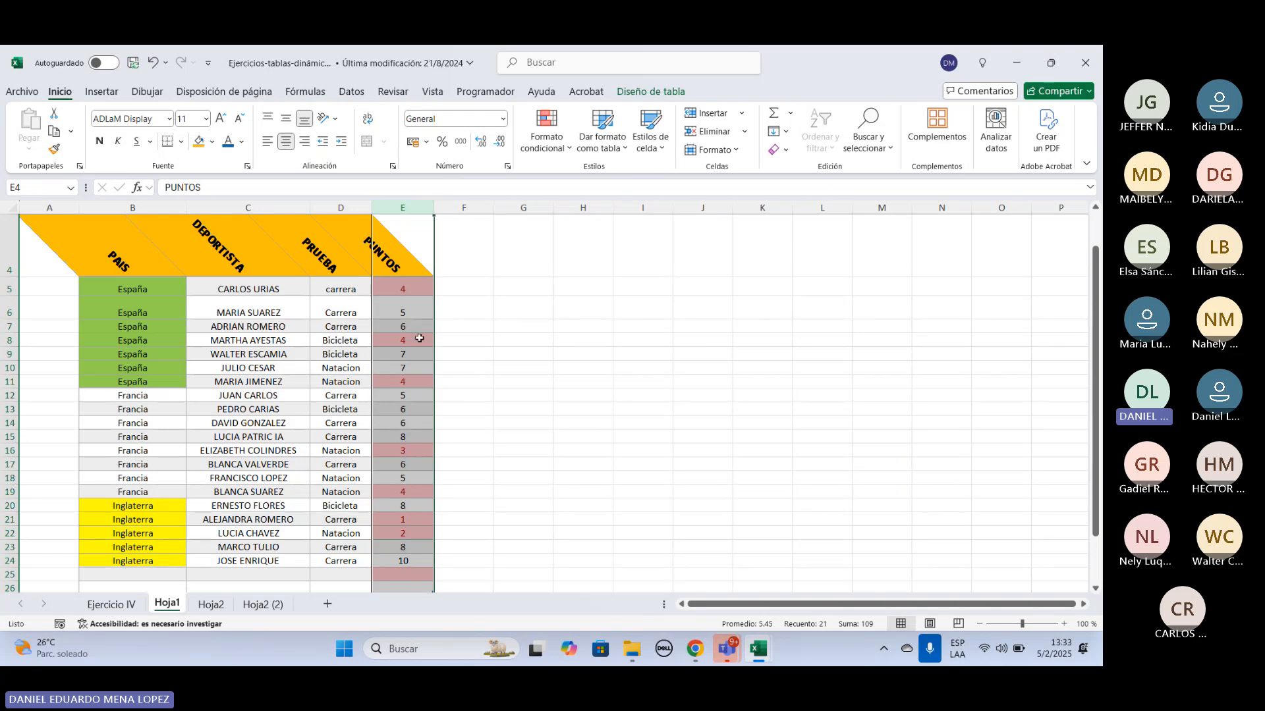
drag(410, 288, 412, 558)
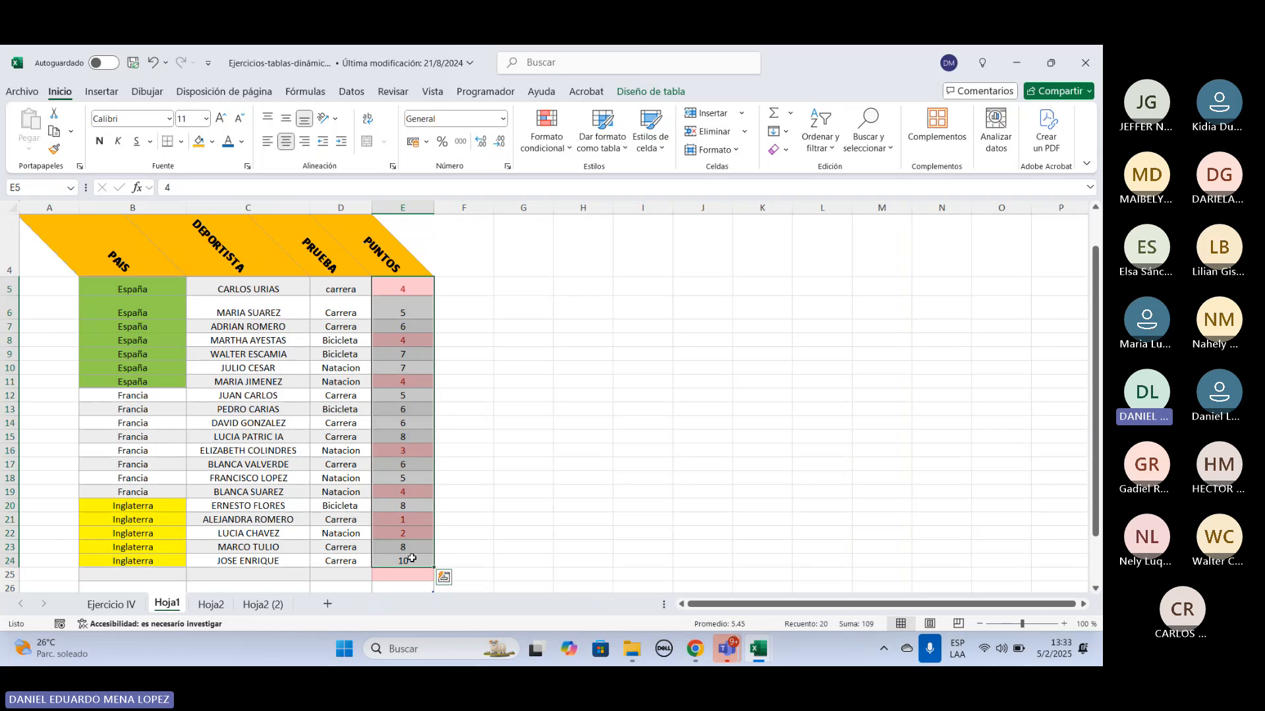
click(820, 135)
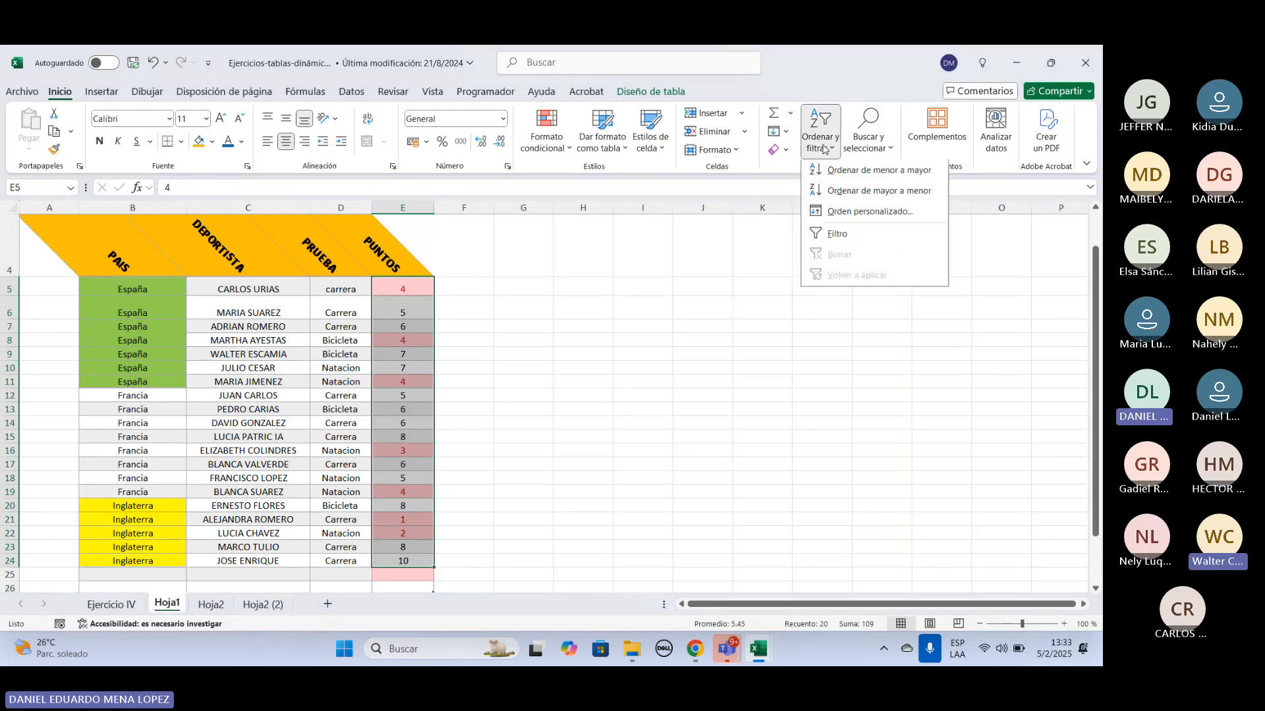
click(855, 172)
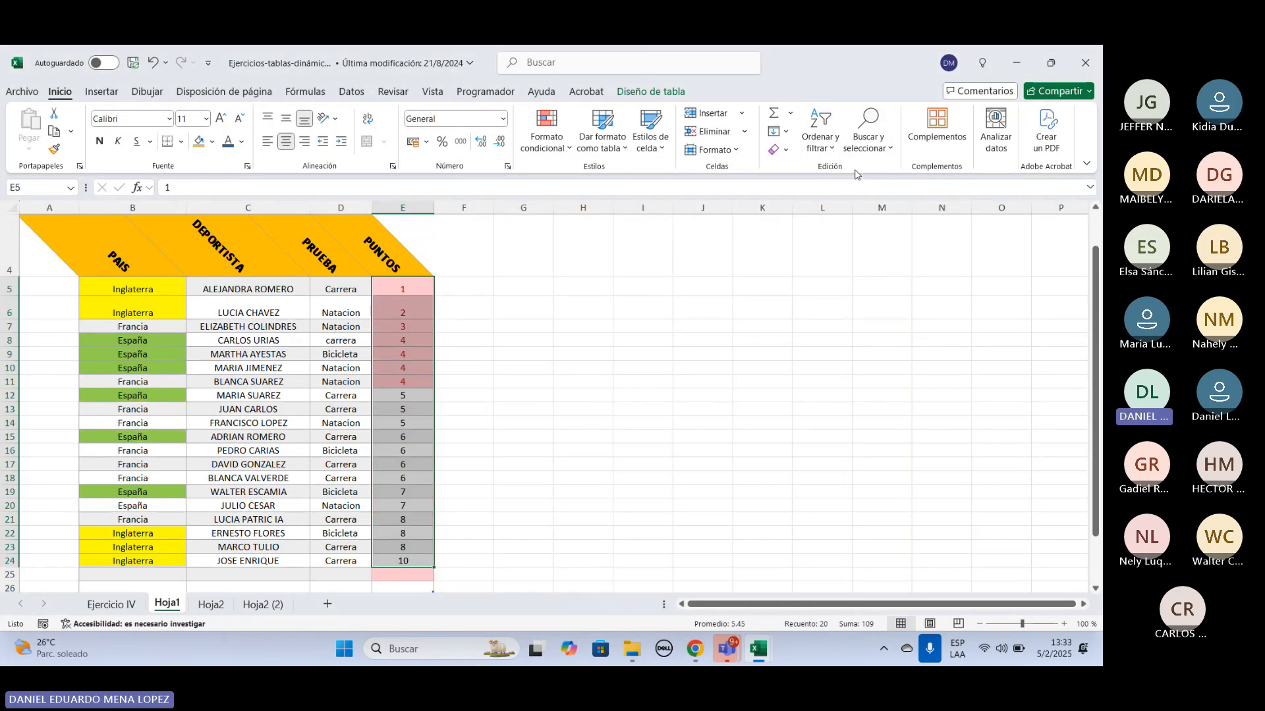
click(510, 290)
scroll(511, 293, down, 1)
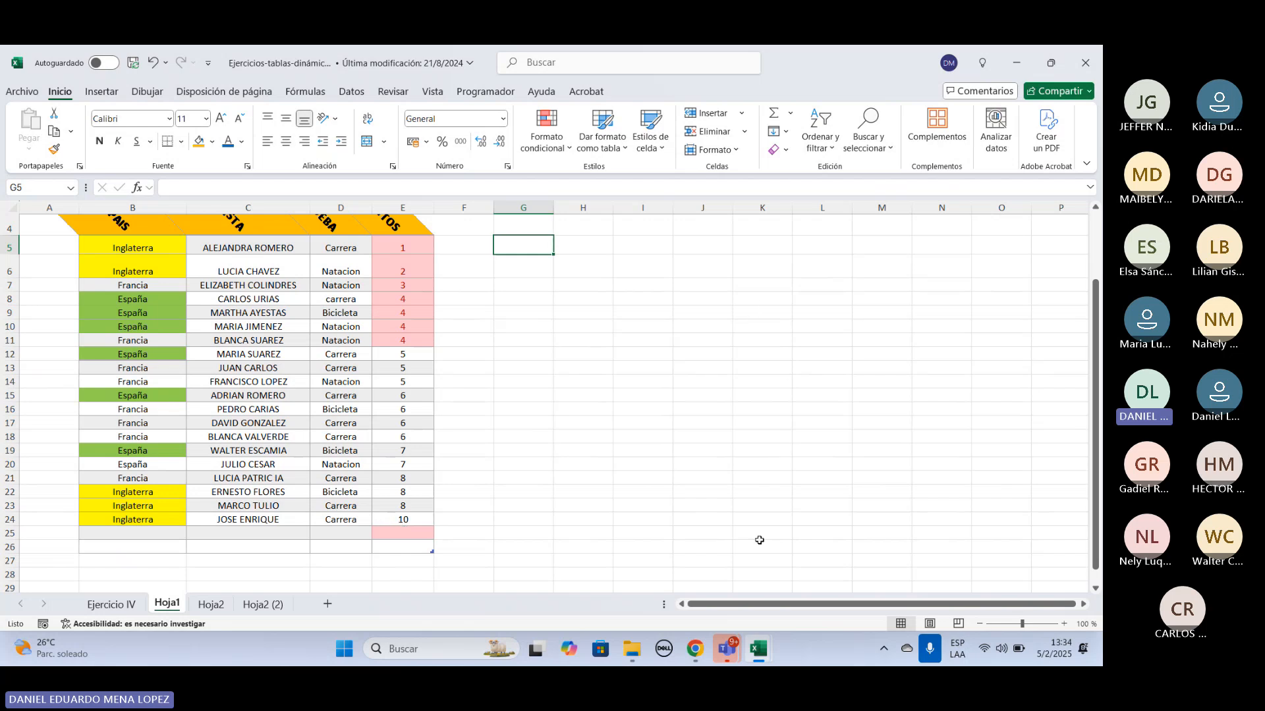
Create a new workbook from the Presupuesto mensual simple template.
click(10, 91)
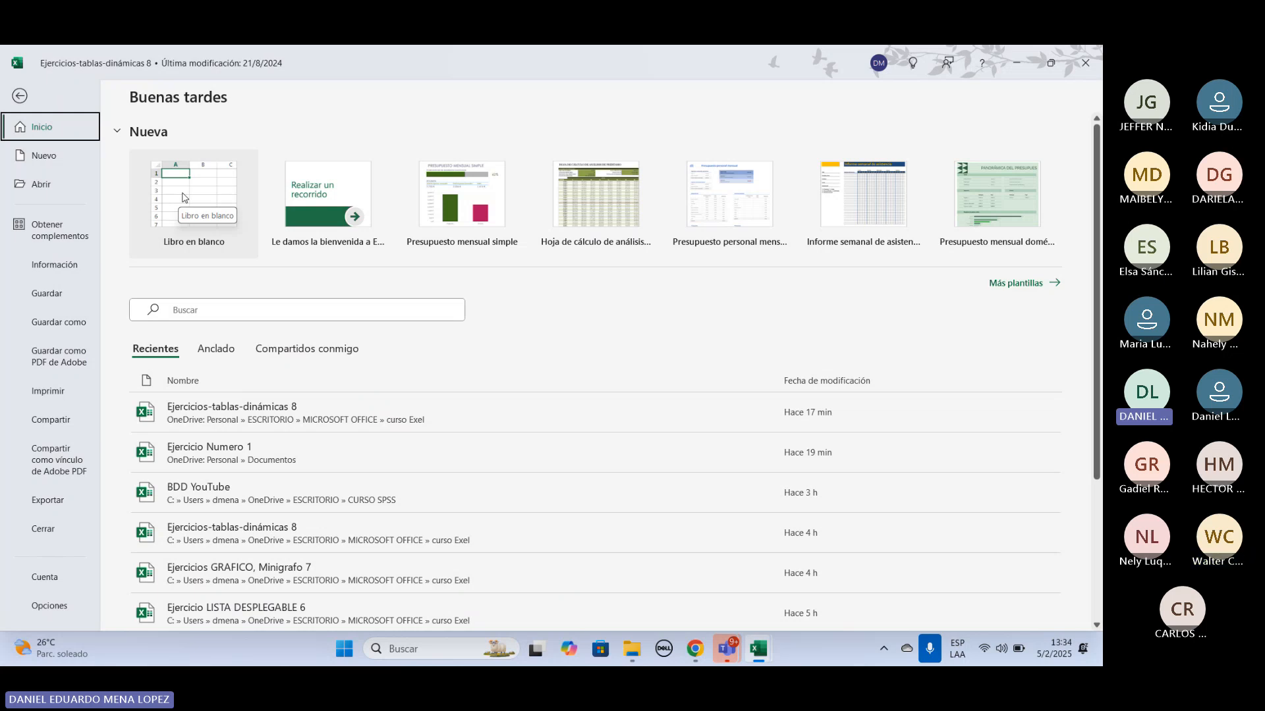
key(Escape)
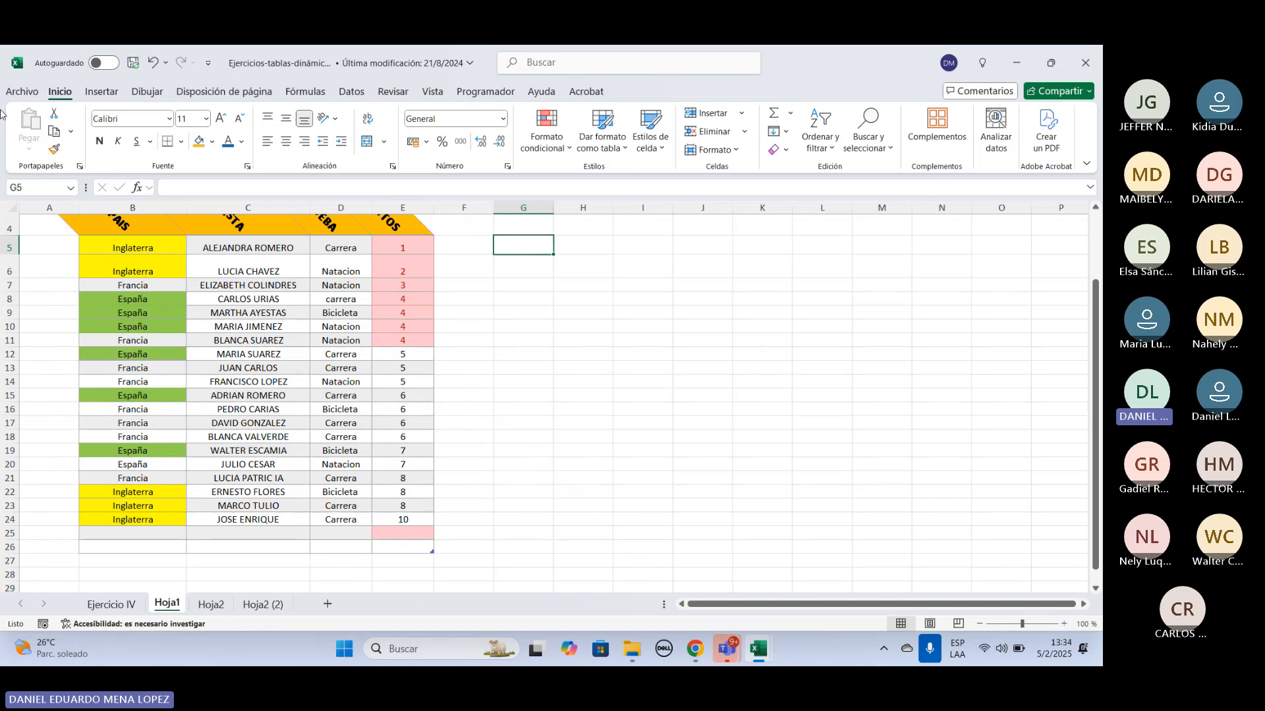
click(15, 92)
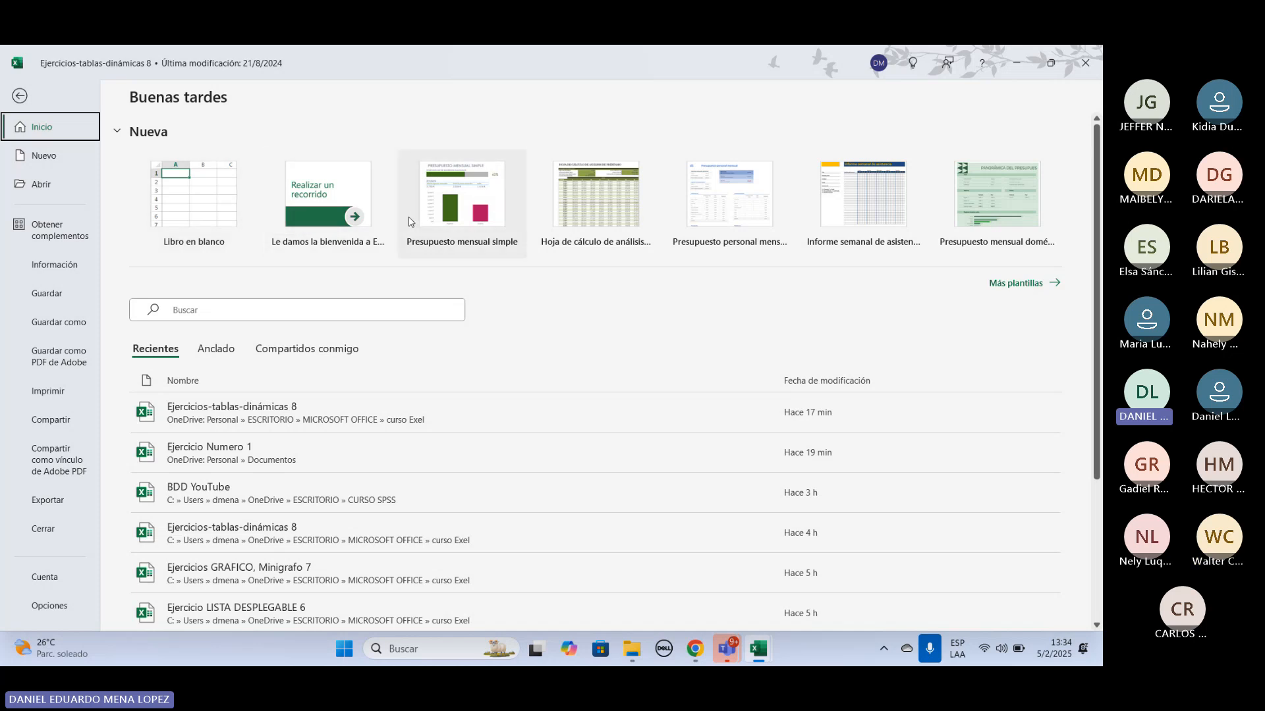
double_click(478, 209)
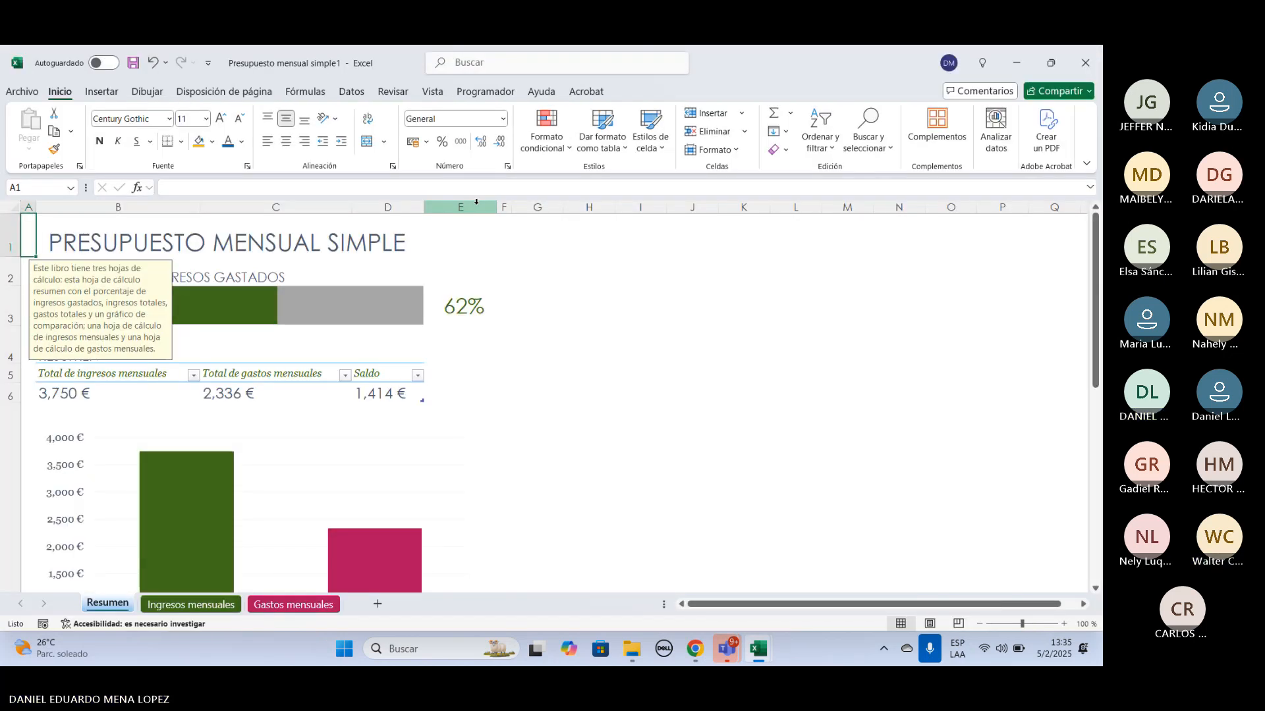
Examine the Resumen sheet's spent-income percentage, monthly totals and the Ingresos and Gastos column chart.
scroll(621, 375, down, 1)
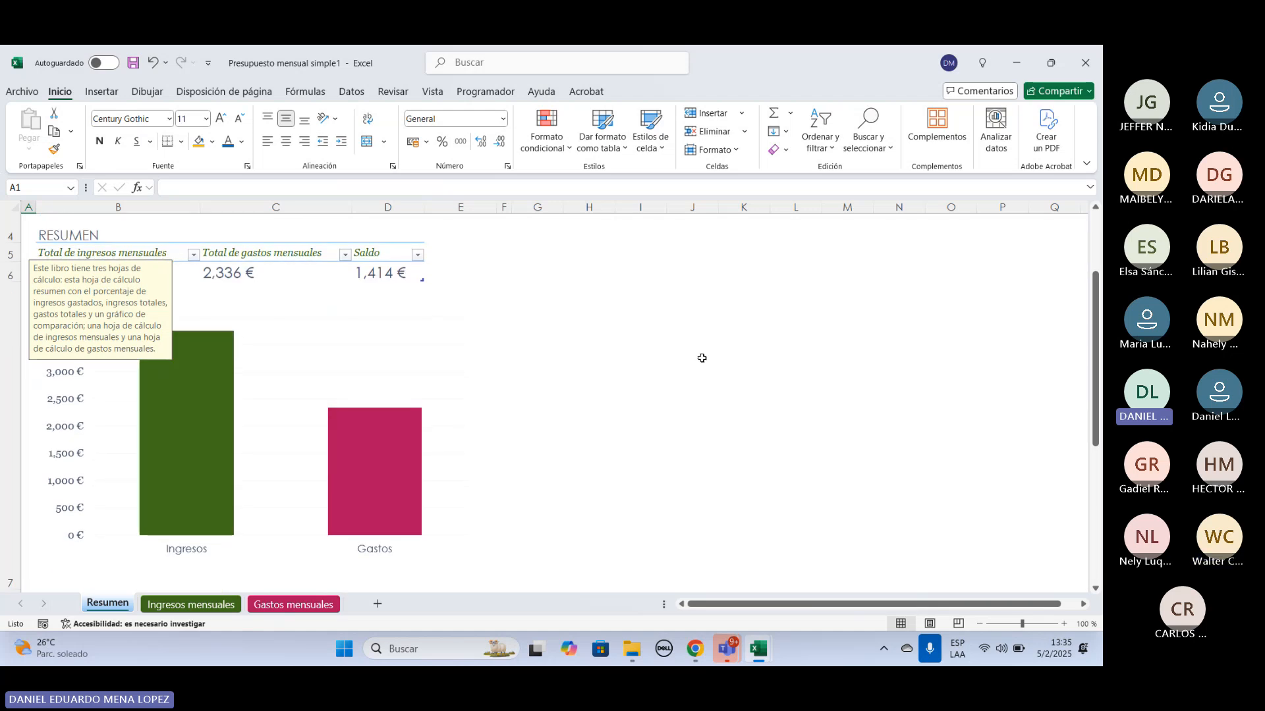
click(723, 356)
scroll(718, 361, up, 1)
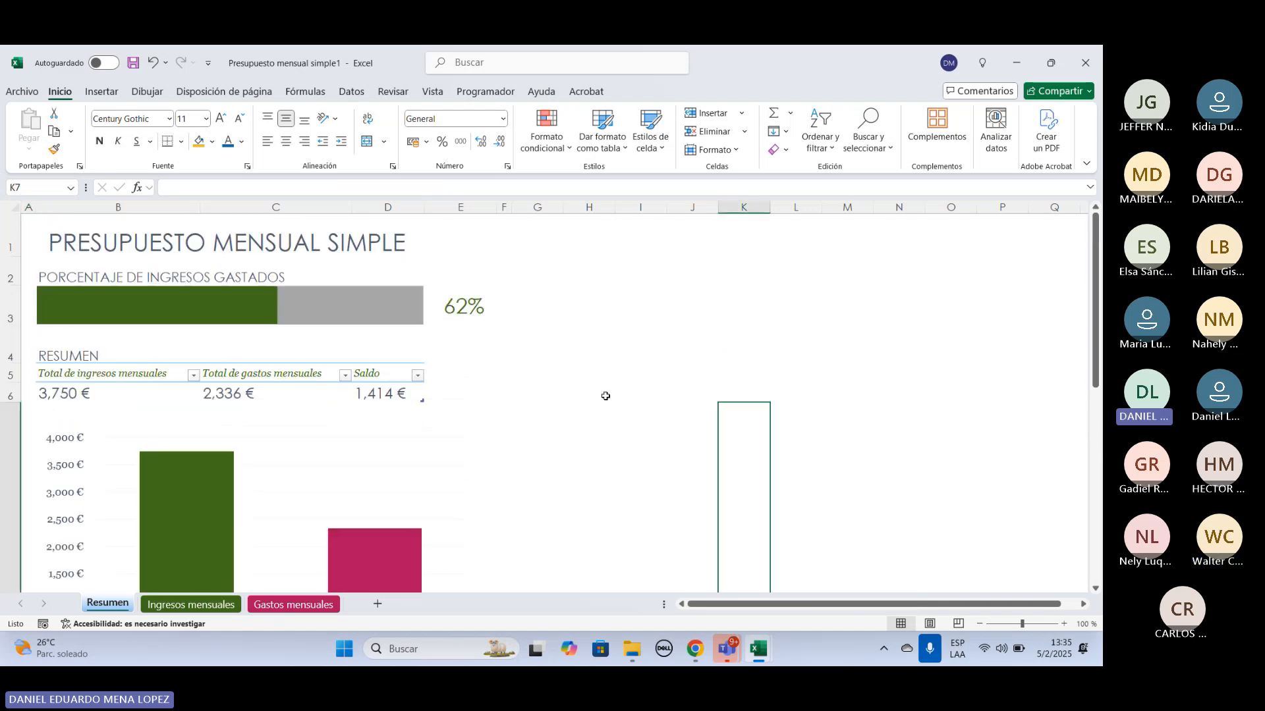
scroll(523, 441, down, 1)
scroll(523, 440, down, 2)
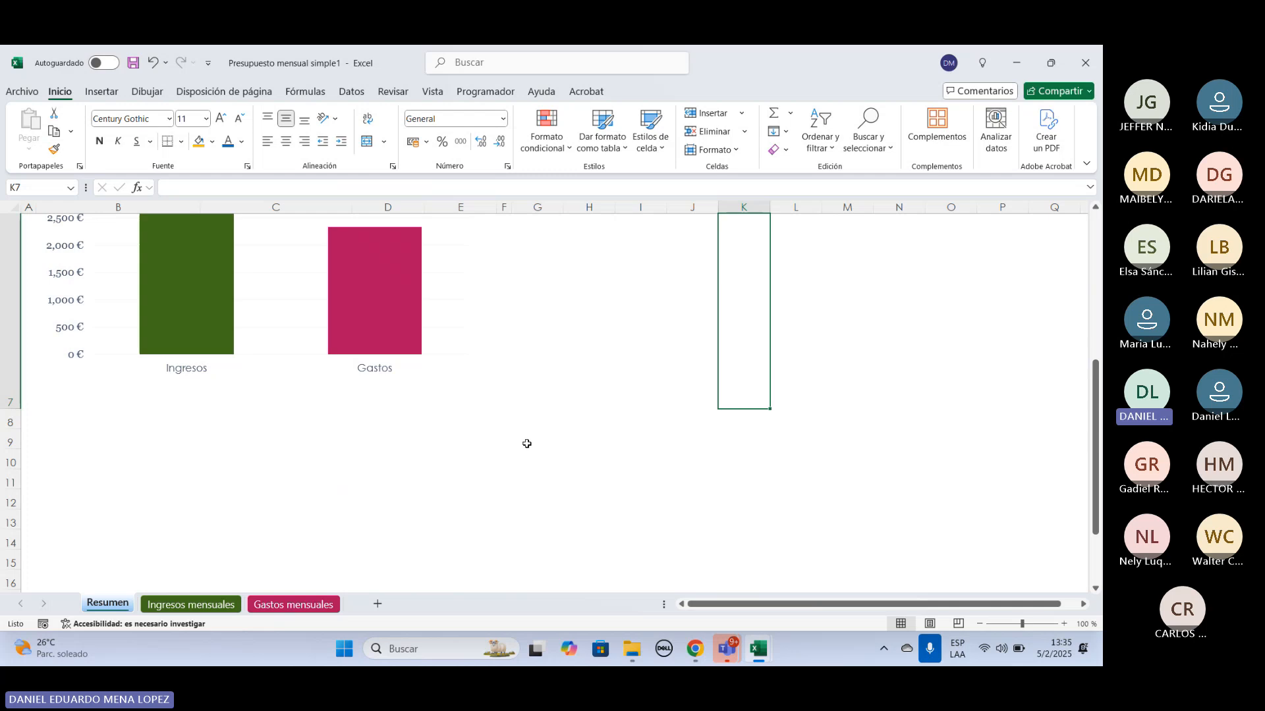
scroll(528, 440, up, 3)
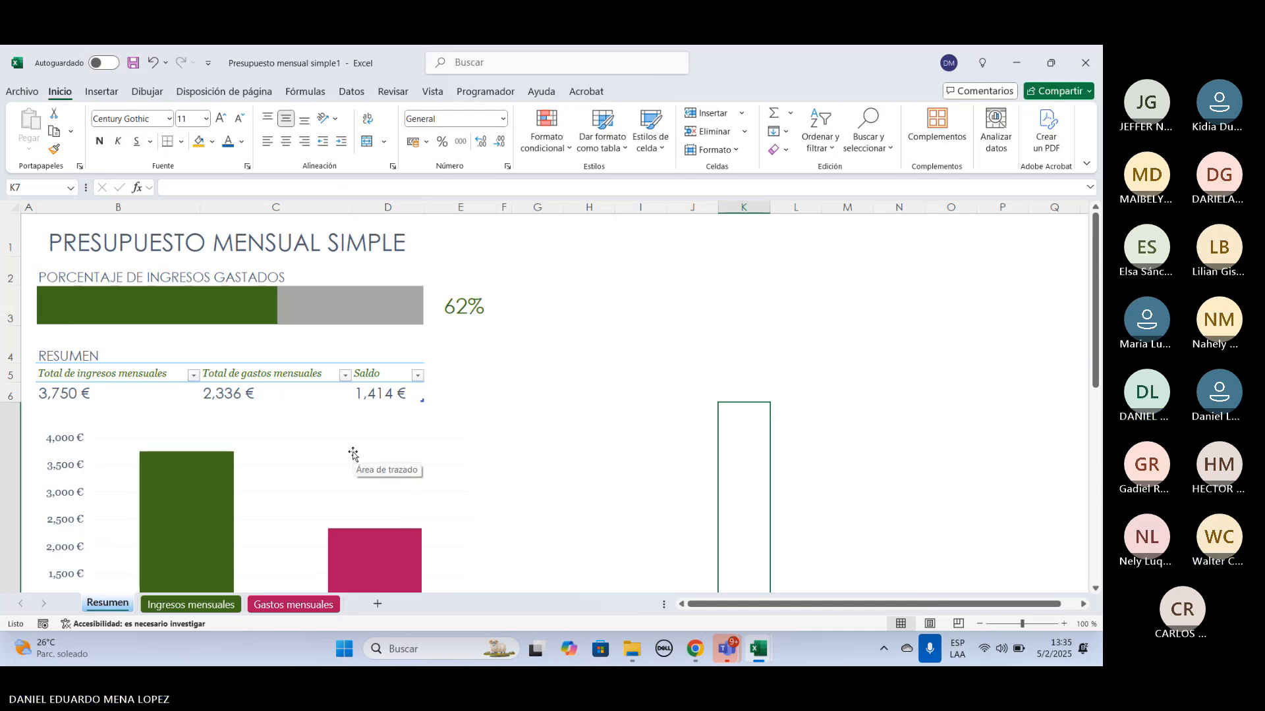
scroll(353, 454, down, 2)
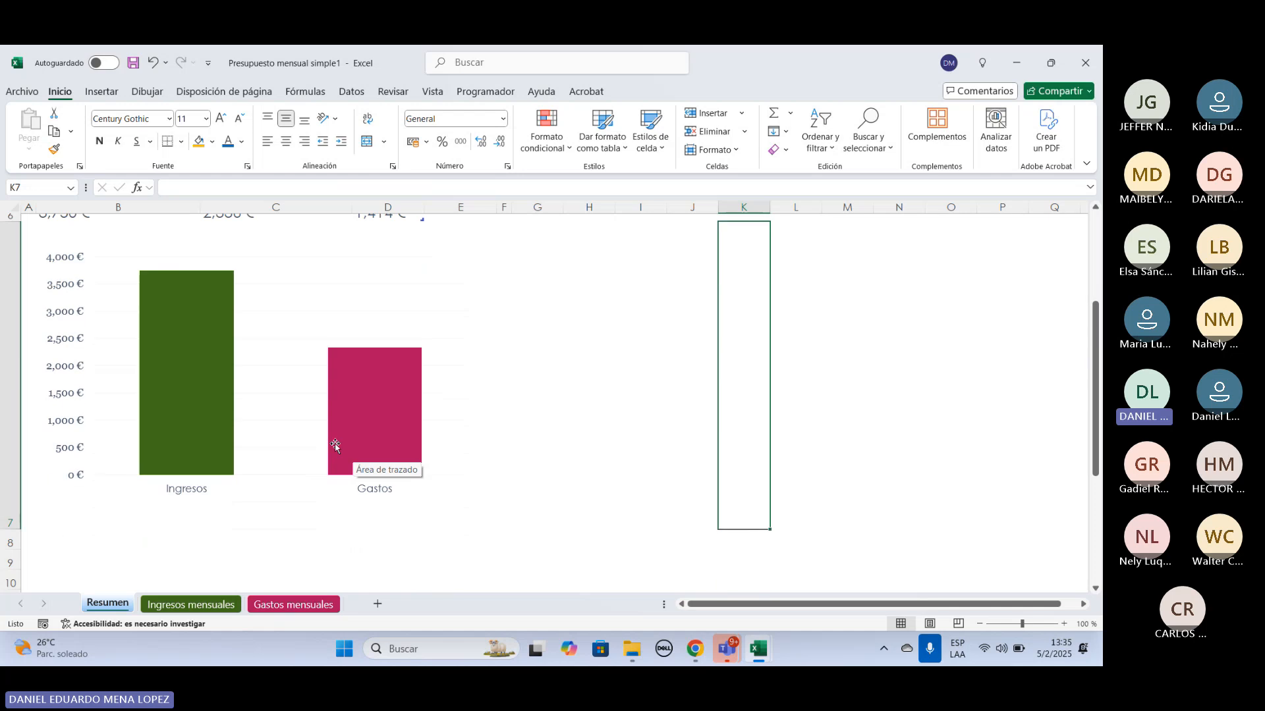
scroll(353, 455, up, 1)
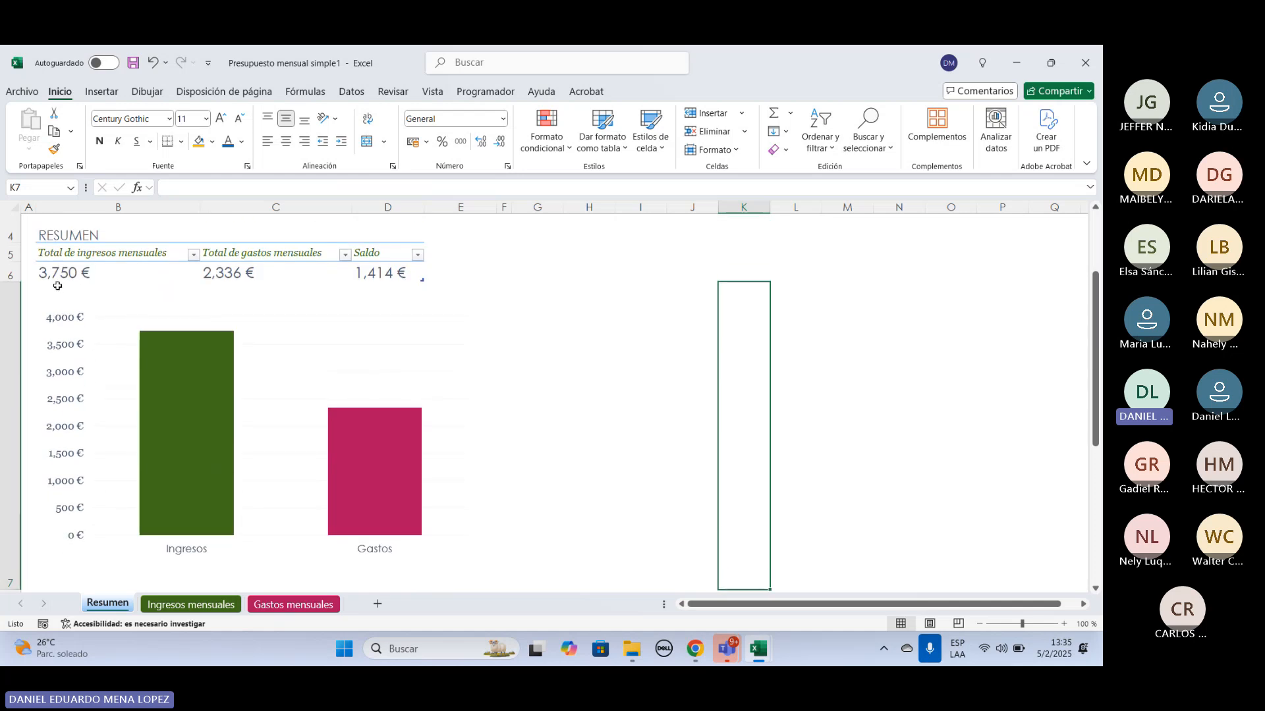
mouse_move(163, 375)
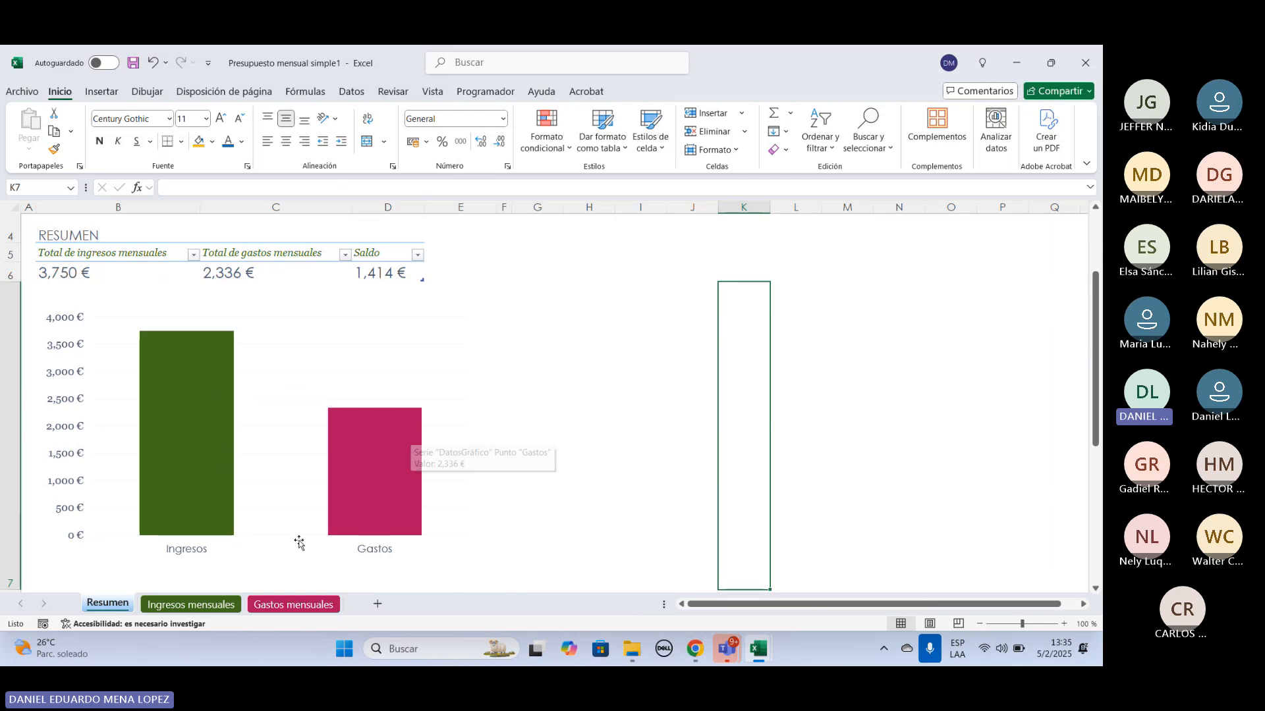
On the Ingresos mensuales sheet, set the Ingreso 1 amount in C4 to 10000.
click(190, 603)
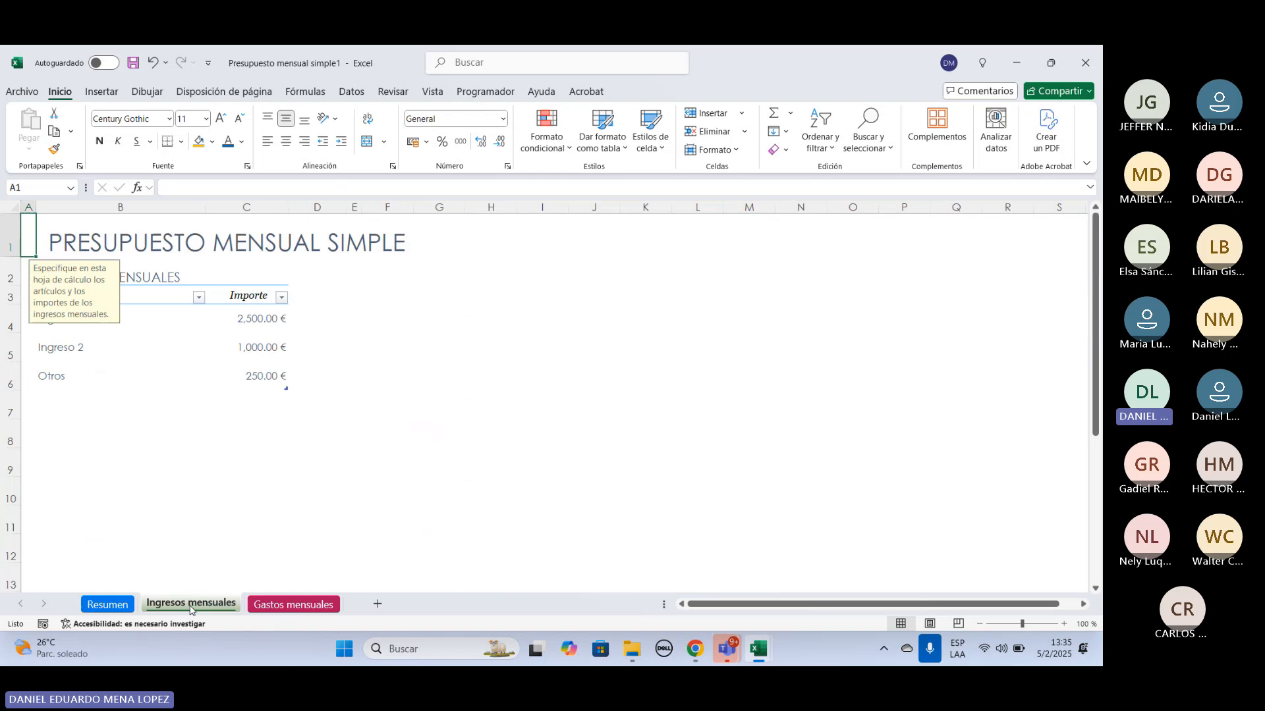
click(481, 386)
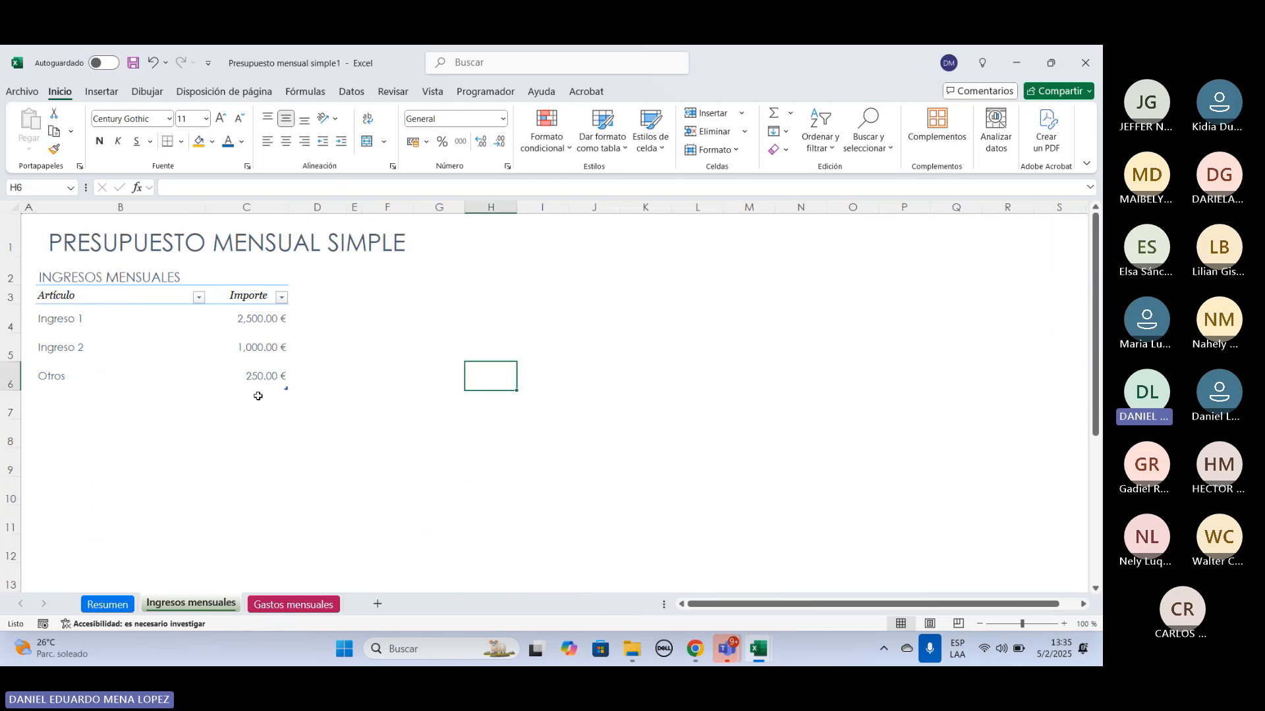
double_click(245, 319)
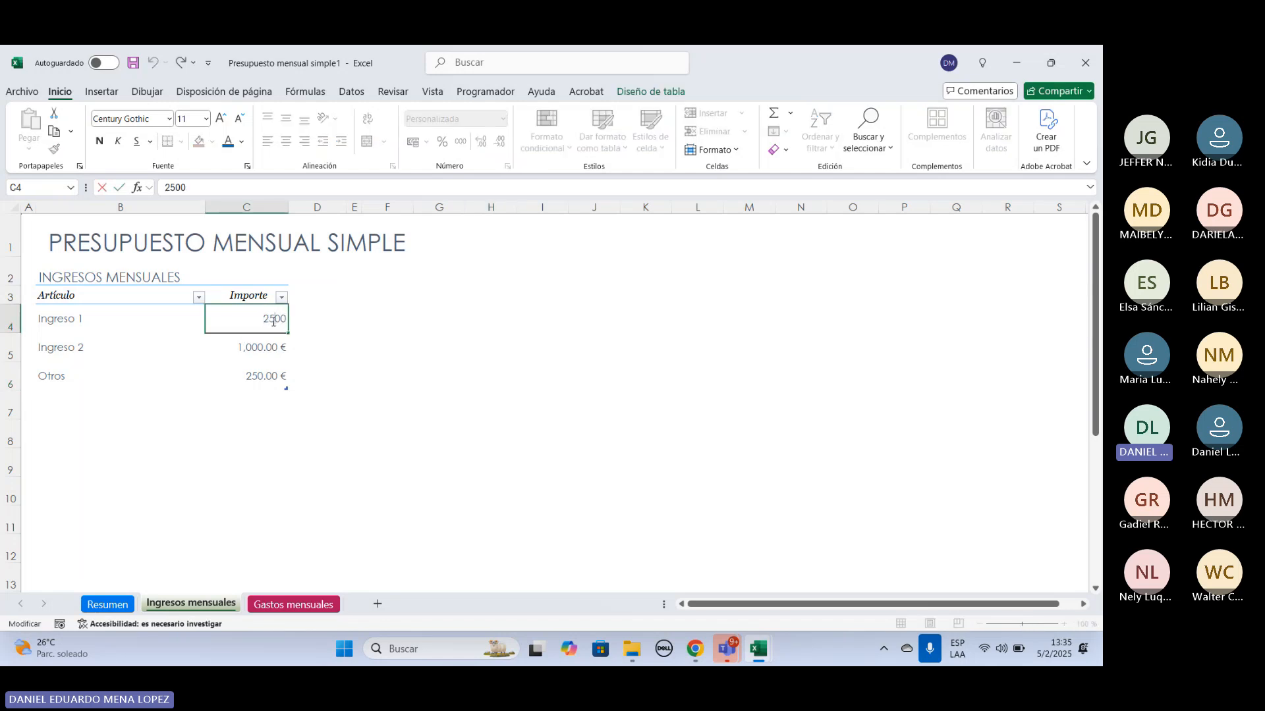
key(BackSpace)
key(BackSpace)
text(100)
click(218, 399)
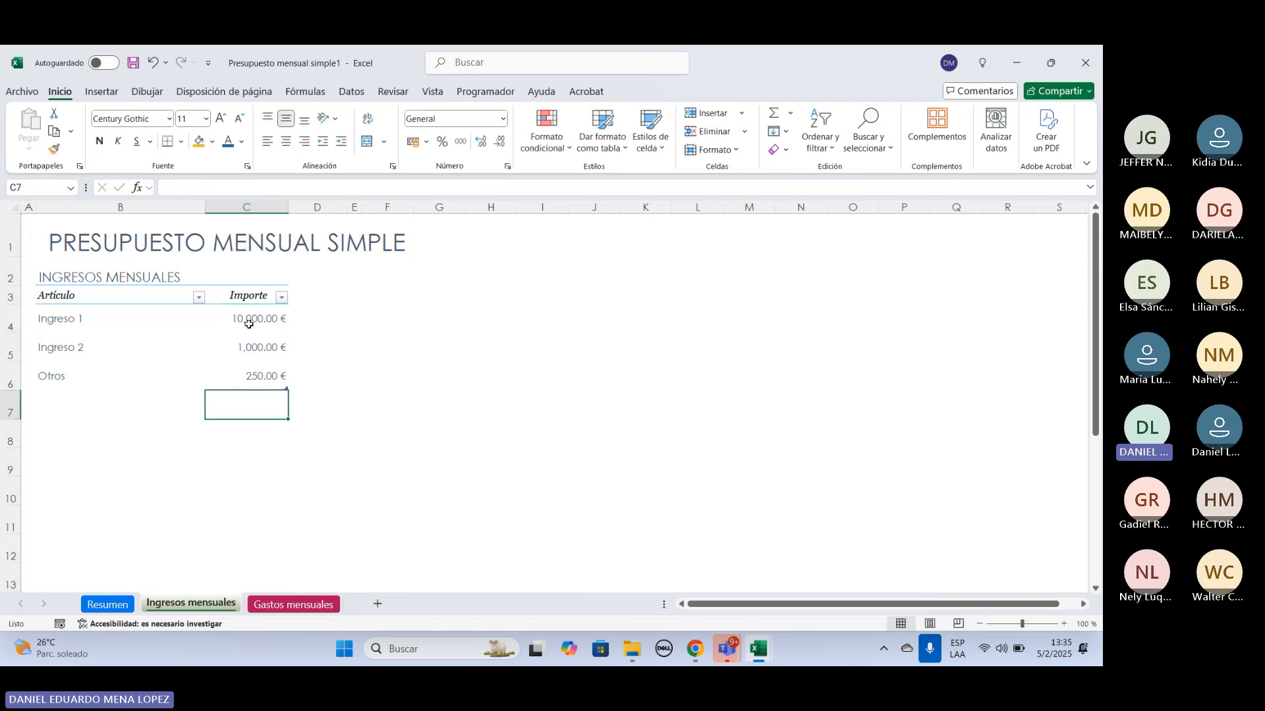
Apply the Contabilidad number format to the Ingreso 1 amount in C4.
click(276, 319)
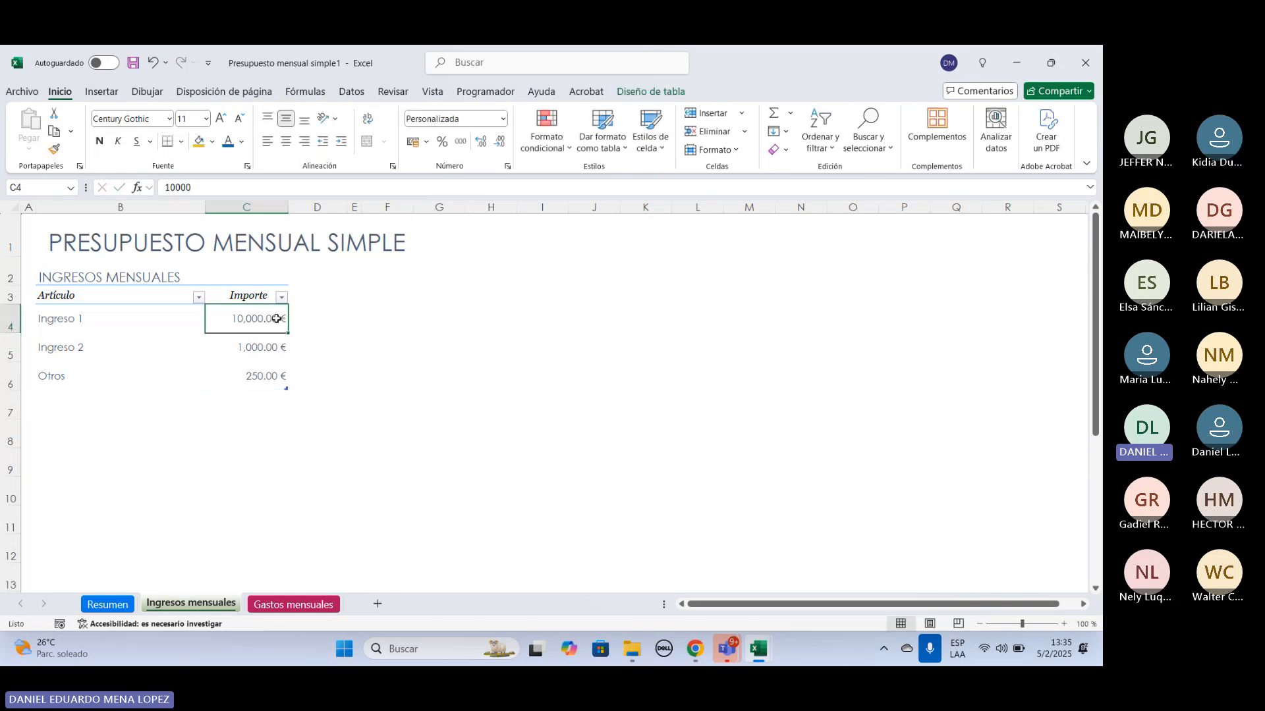
click(255, 404)
click(267, 321)
click(503, 120)
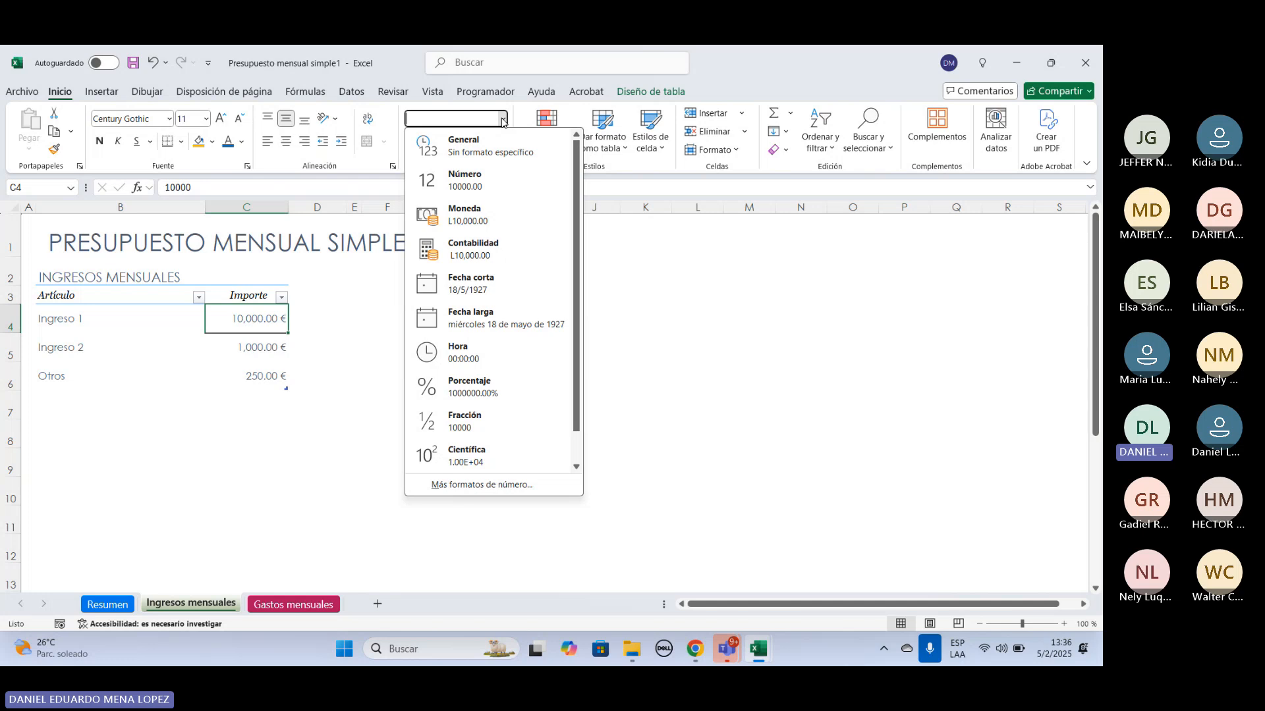
click(477, 244)
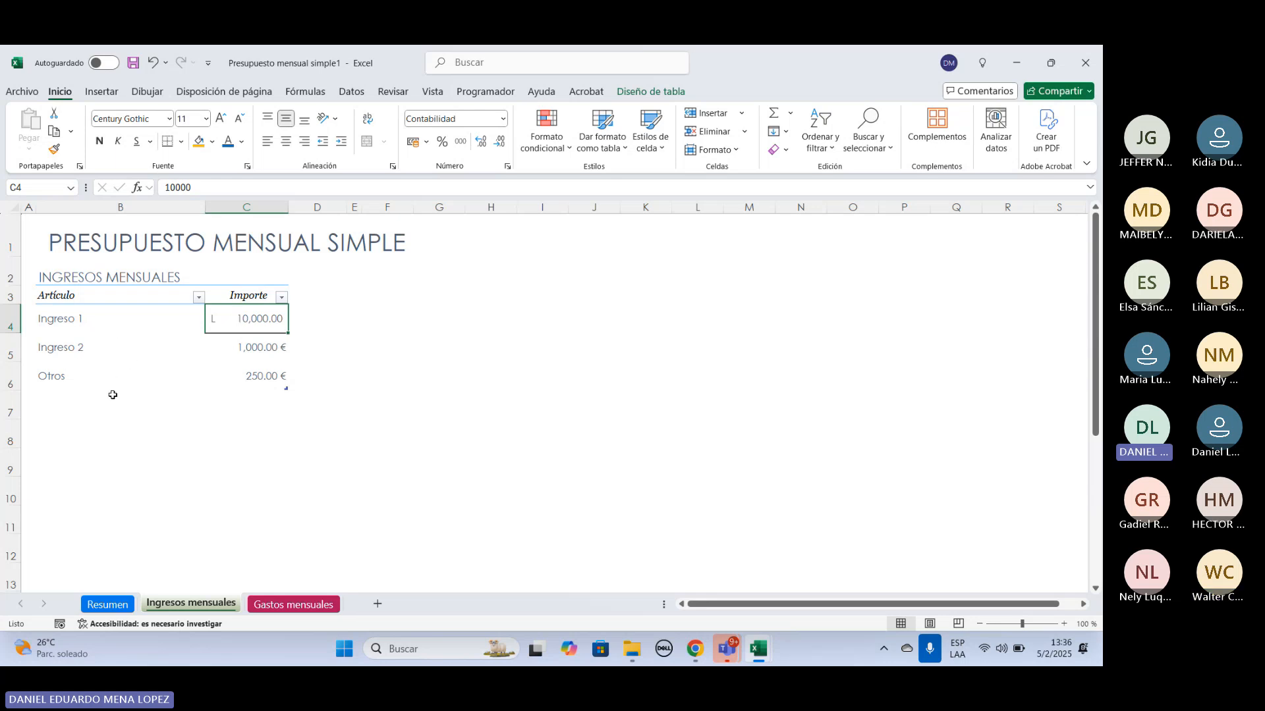
Set the Ingreso 2 amount in C5 to 2000 and give it the Contabilidad number format.
click(17, 347)
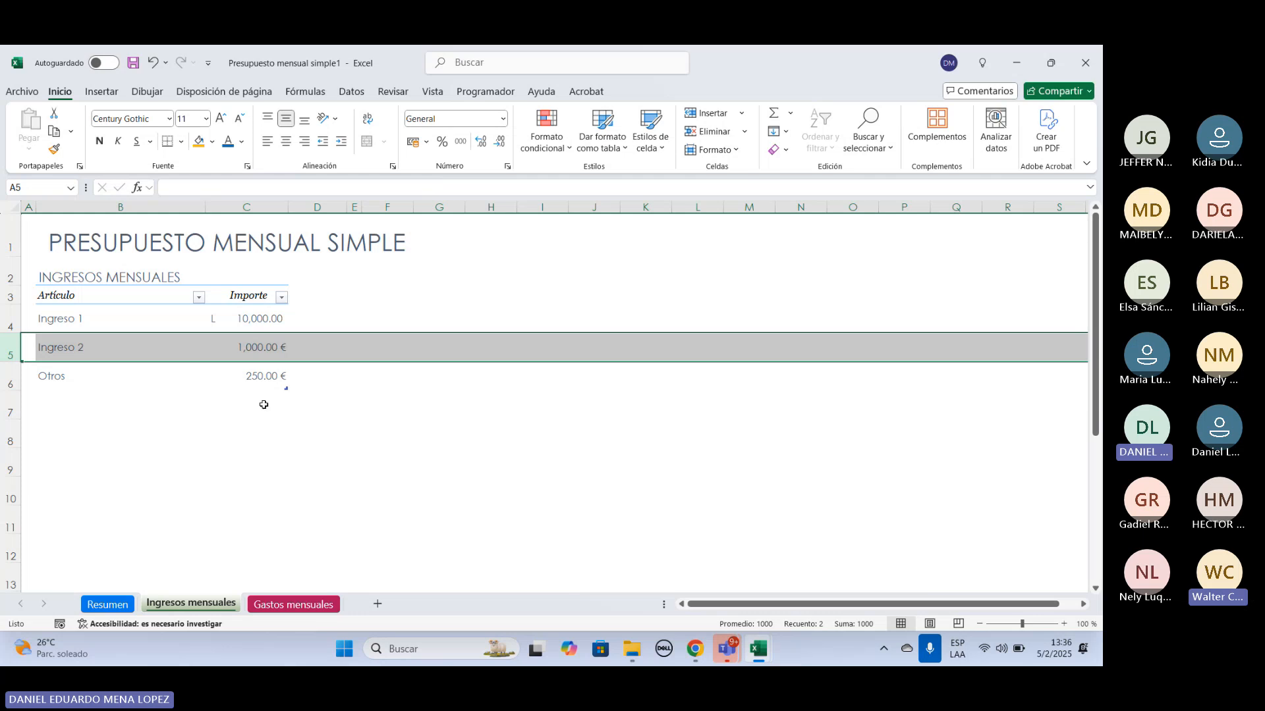
click(259, 350)
double_click(257, 348)
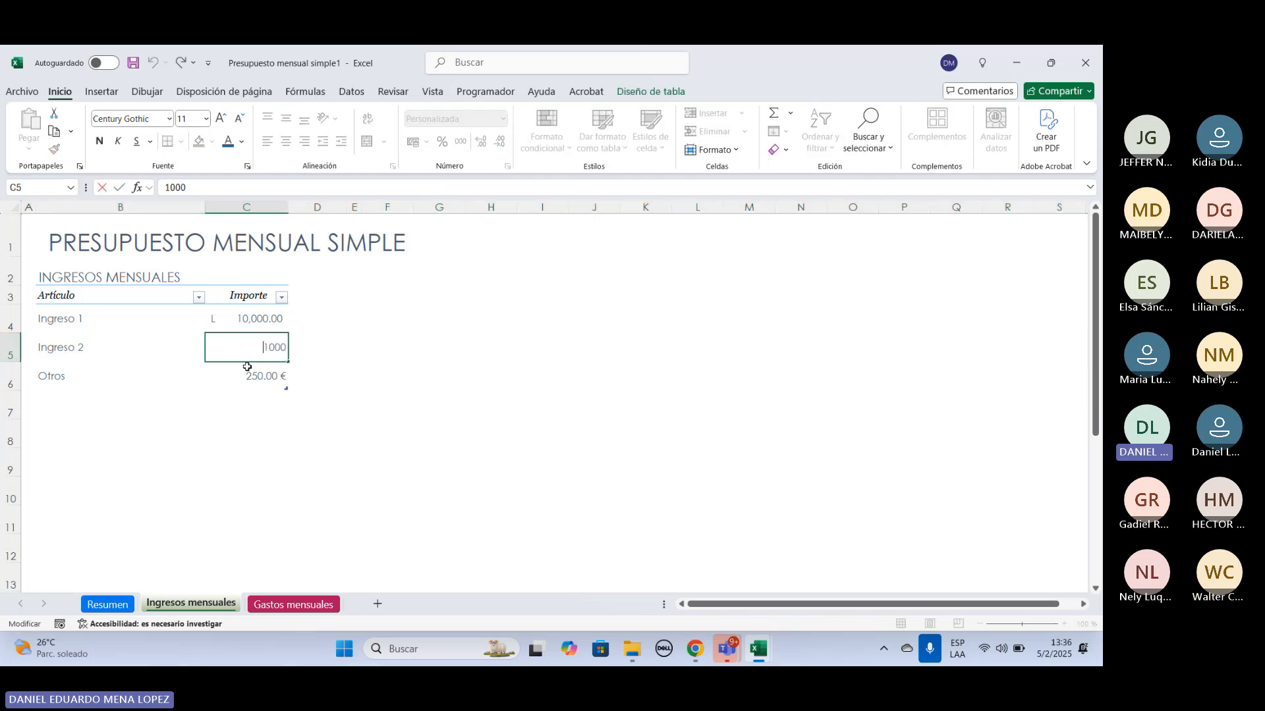
key(BackSpace)
click(245, 434)
click(283, 339)
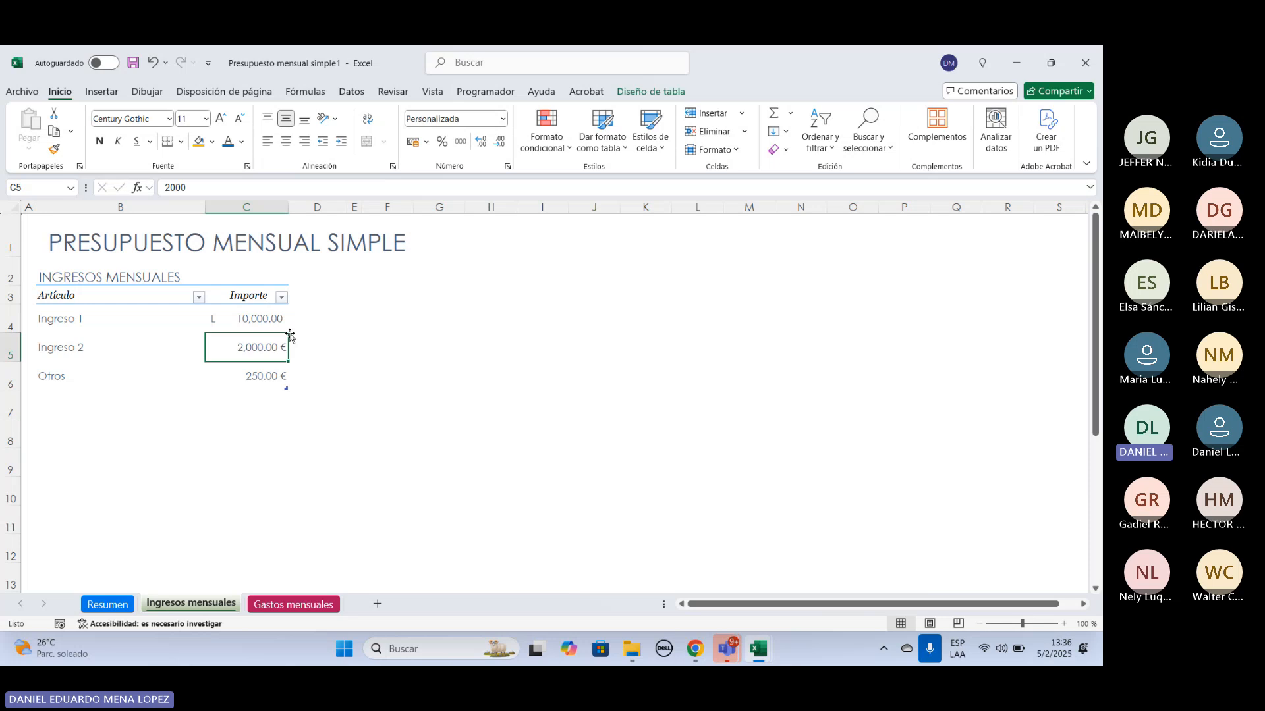
click(502, 116)
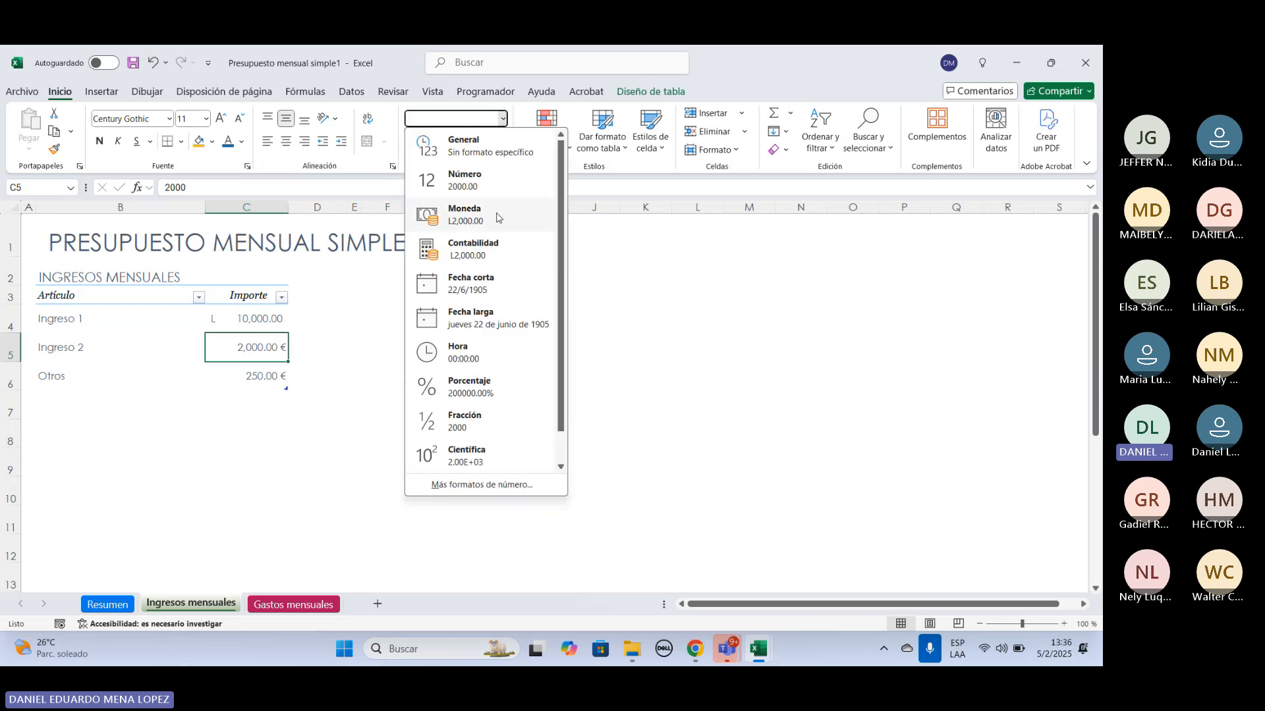
click(487, 255)
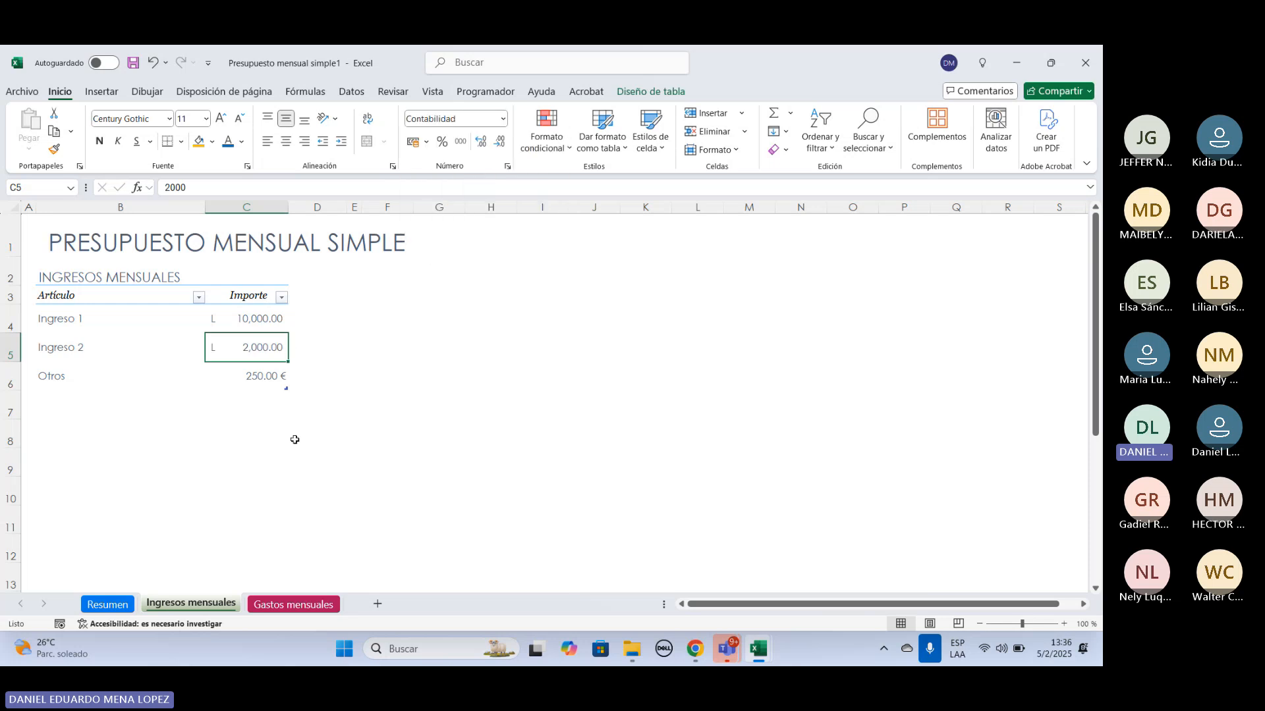
Set the Otros income amount in C6 to 0.
click(242, 379)
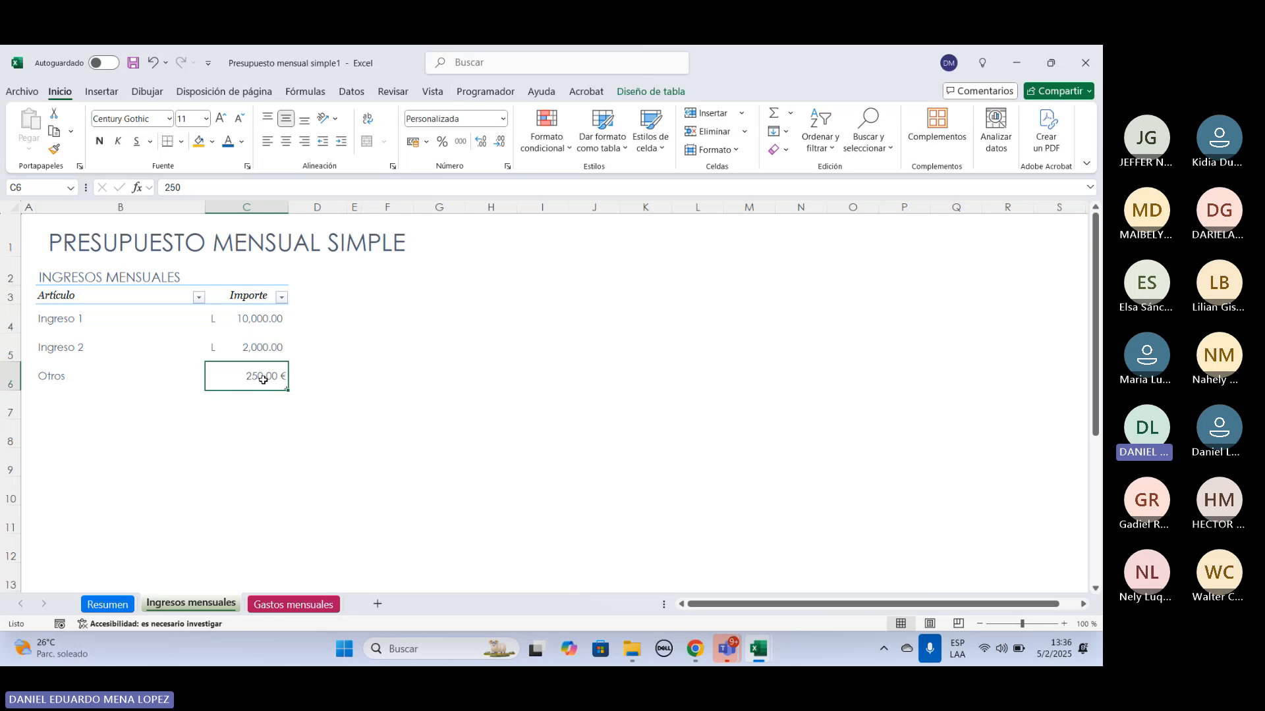
double_click(263, 379)
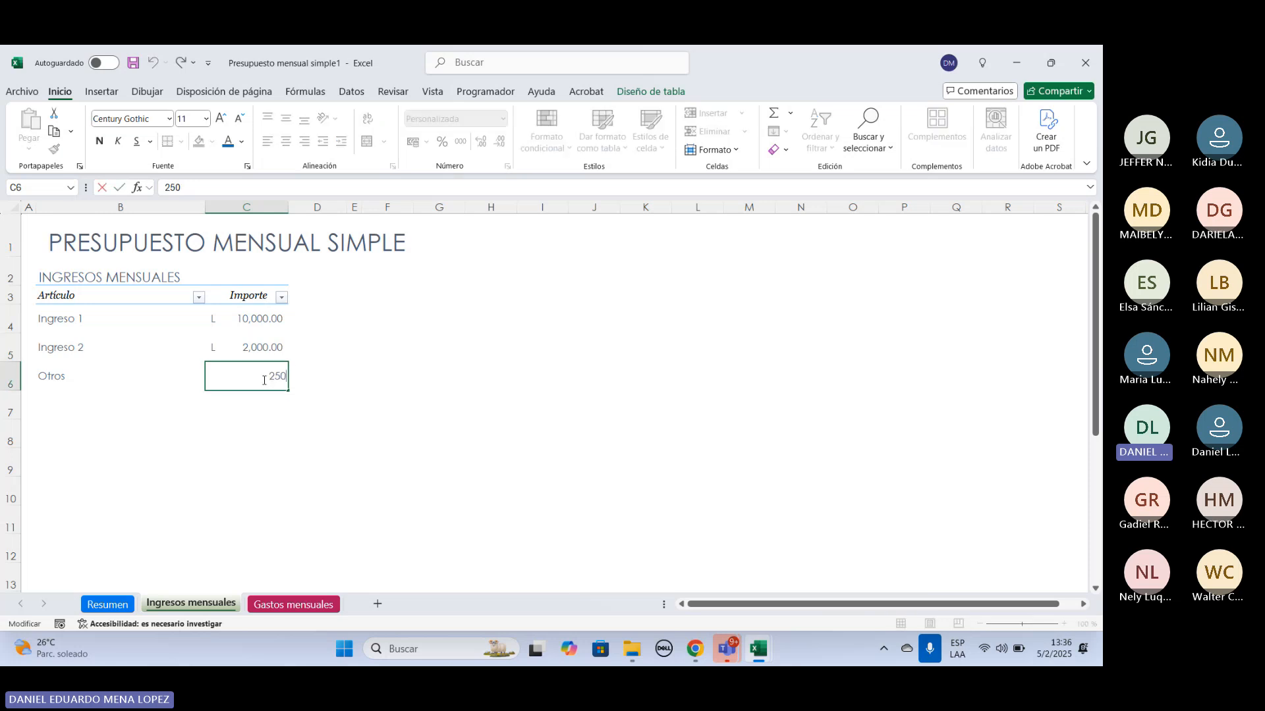
key(BackSpace)
key(BackSpace)
key(BackSpace)
text(0)
click(268, 454)
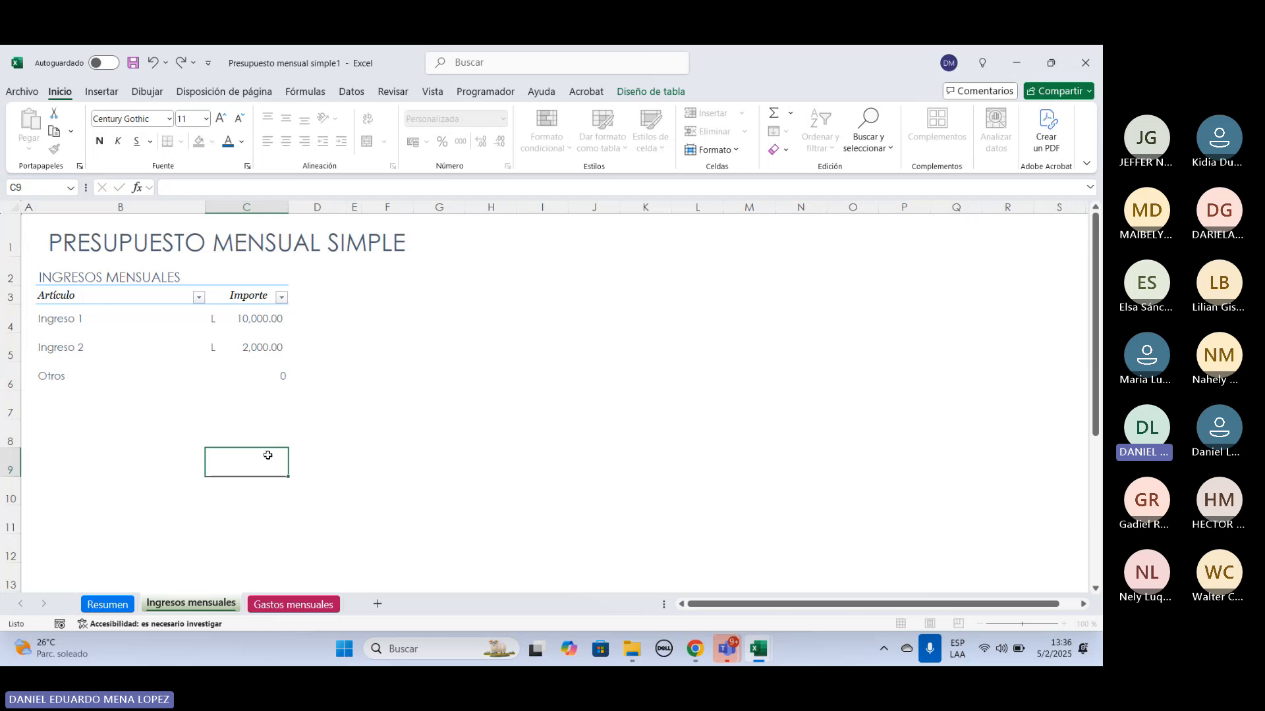
Apply the Contabilidad number format to the Otros amount in C6.
click(276, 376)
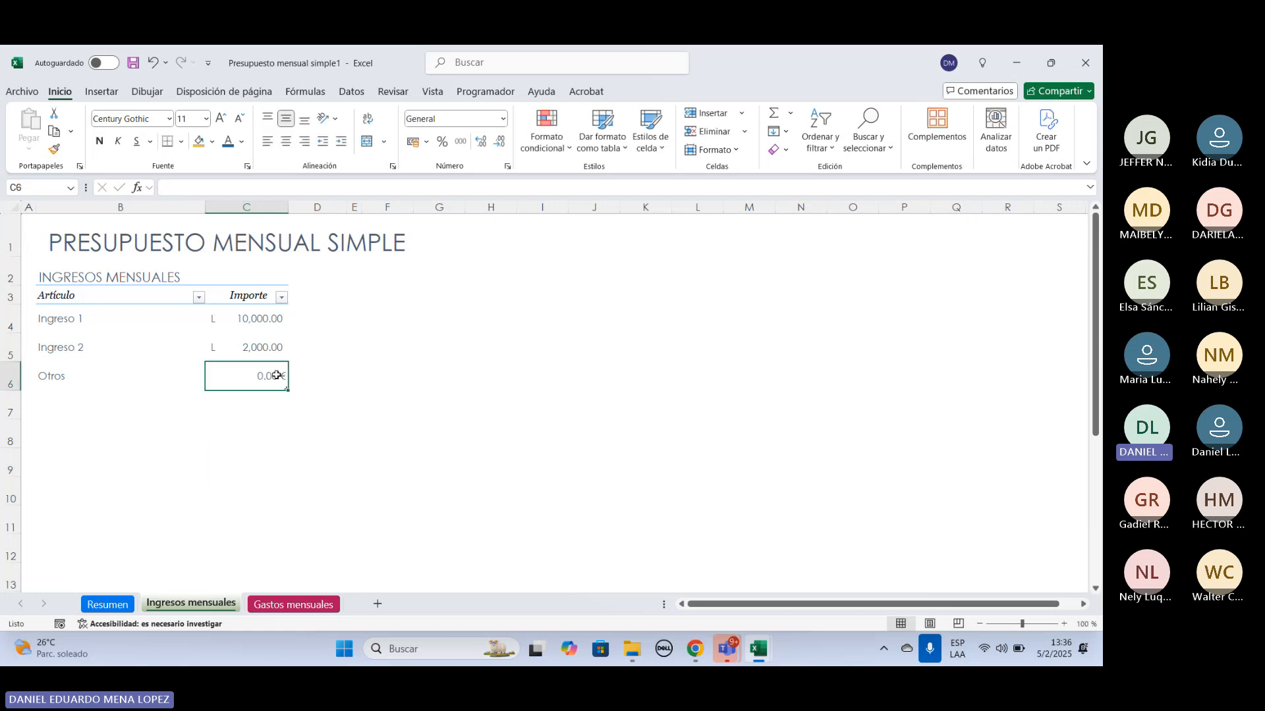
click(503, 118)
click(503, 255)
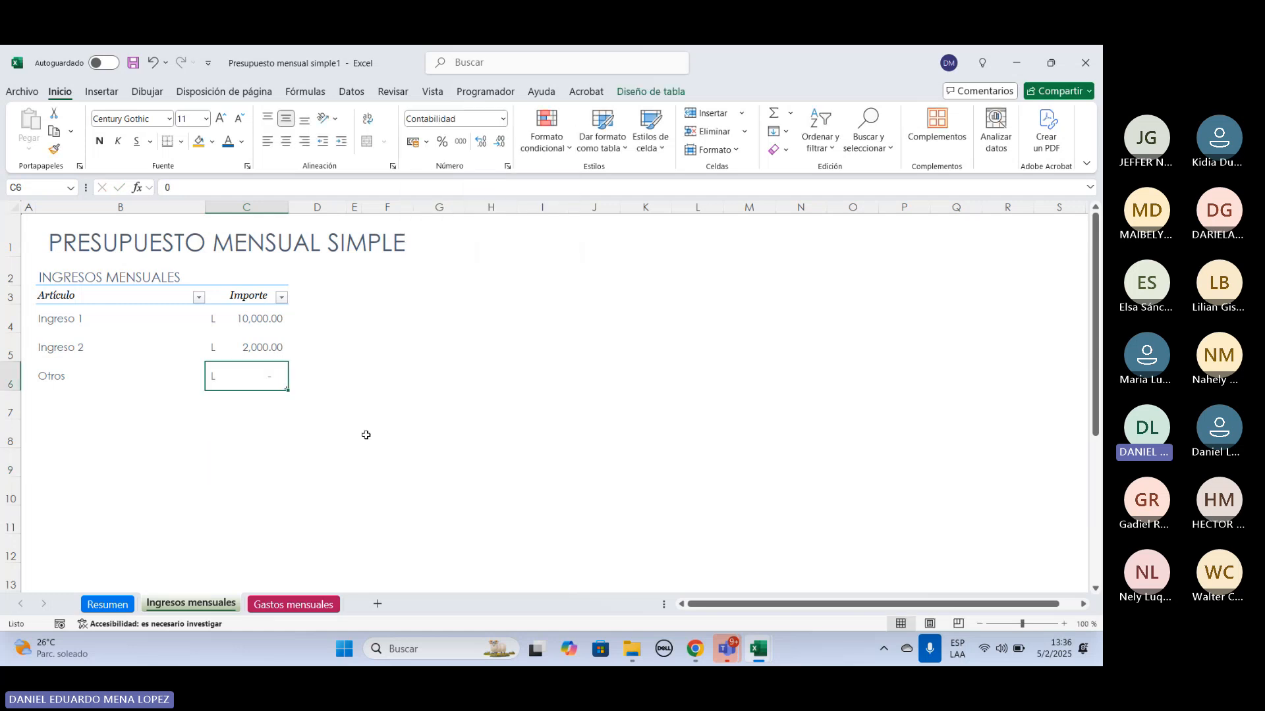
click(502, 118)
click(475, 249)
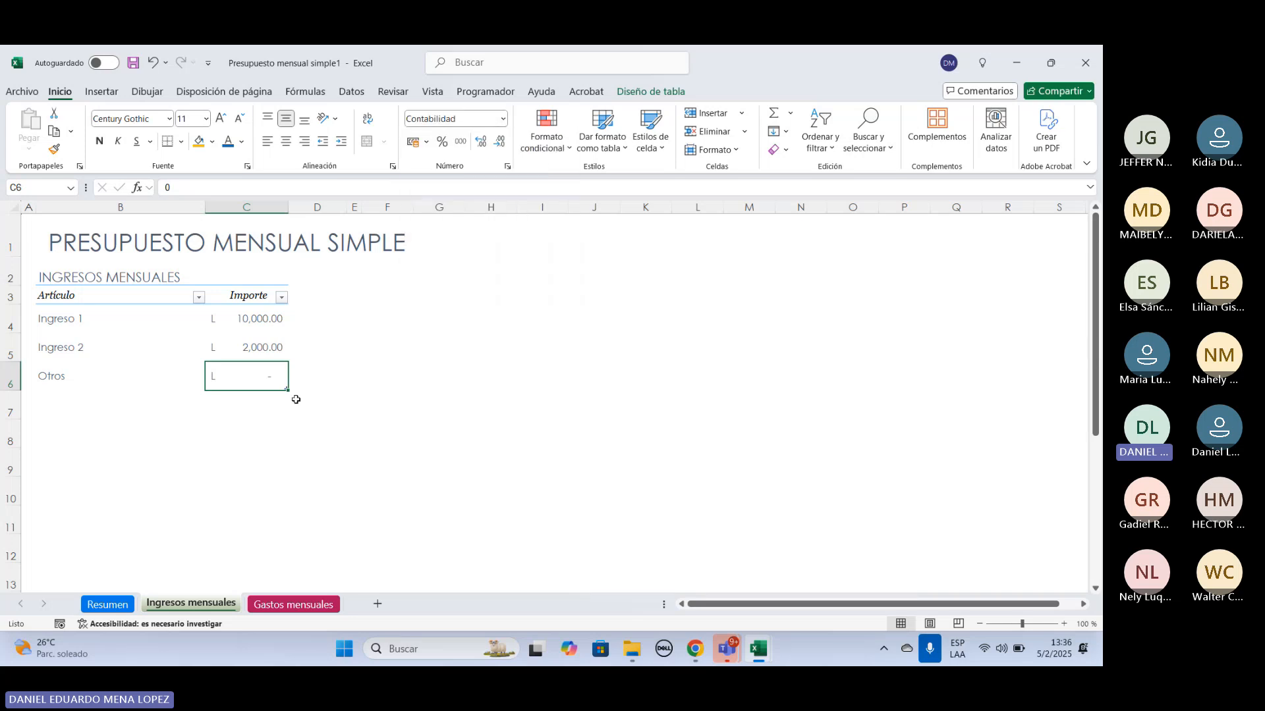
Set the Otros income amount in C6 to 100.
double_click(269, 378)
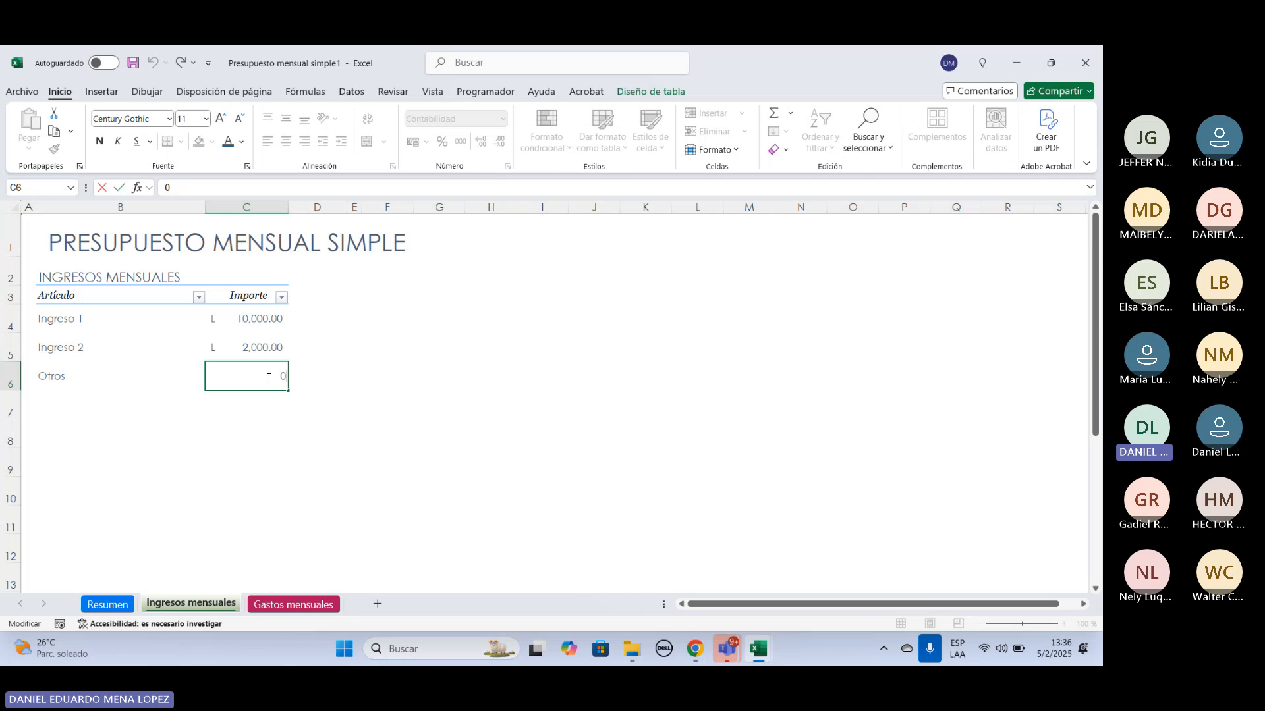
text(100)
click(244, 451)
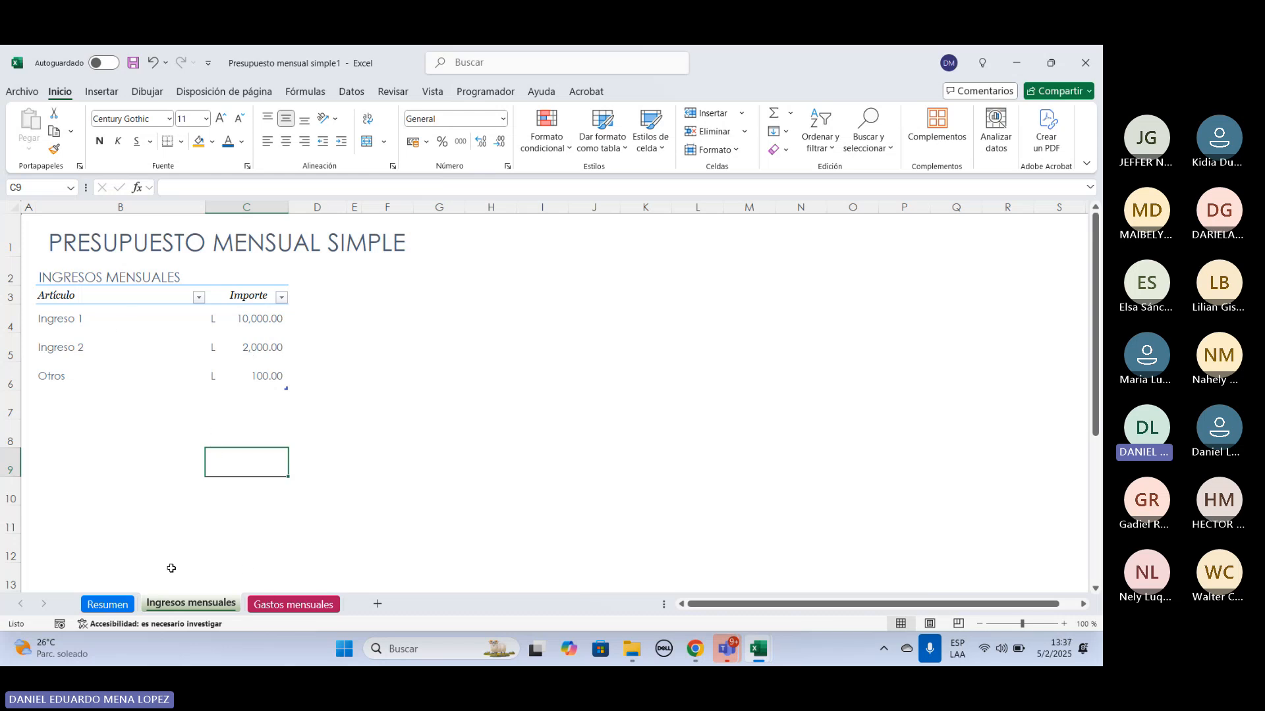
Review the expense items and their amounts on the Gastos mensuales sheet, from Alquiler/hipoteca down to Varios.
click(271, 605)
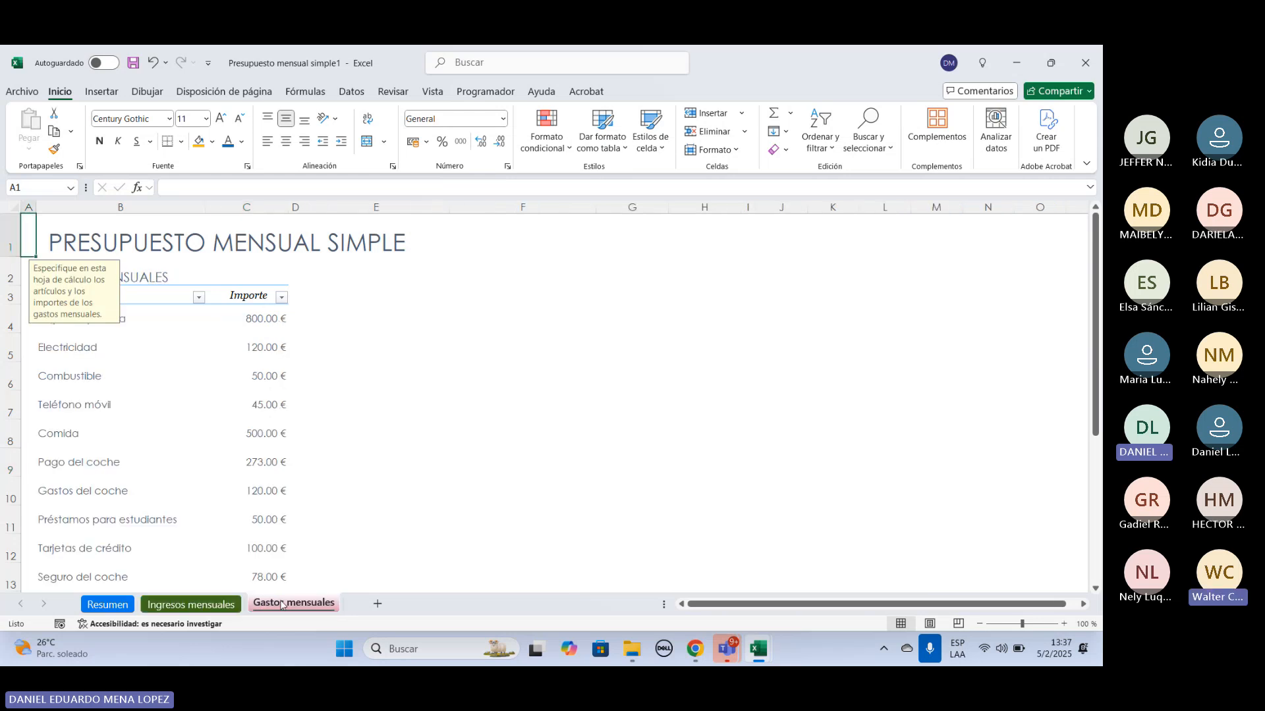
scroll(539, 415, down, 1)
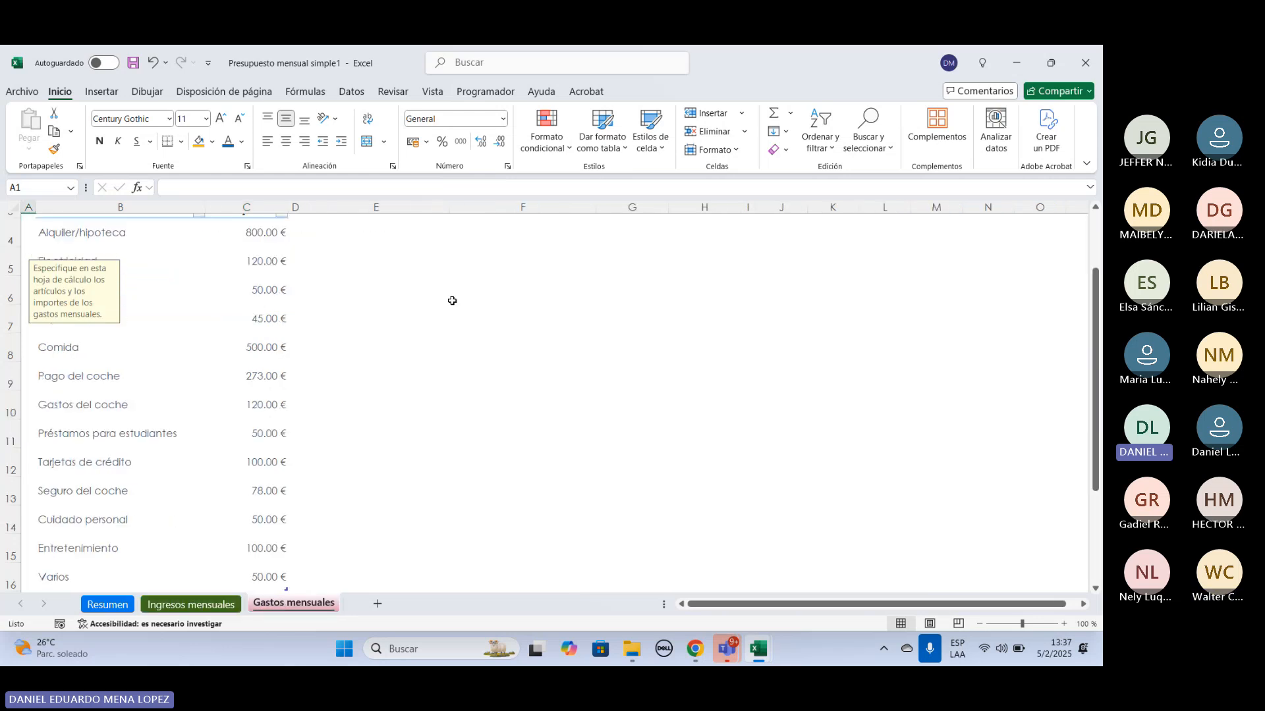
click(503, 323)
scroll(99, 277, up, 1)
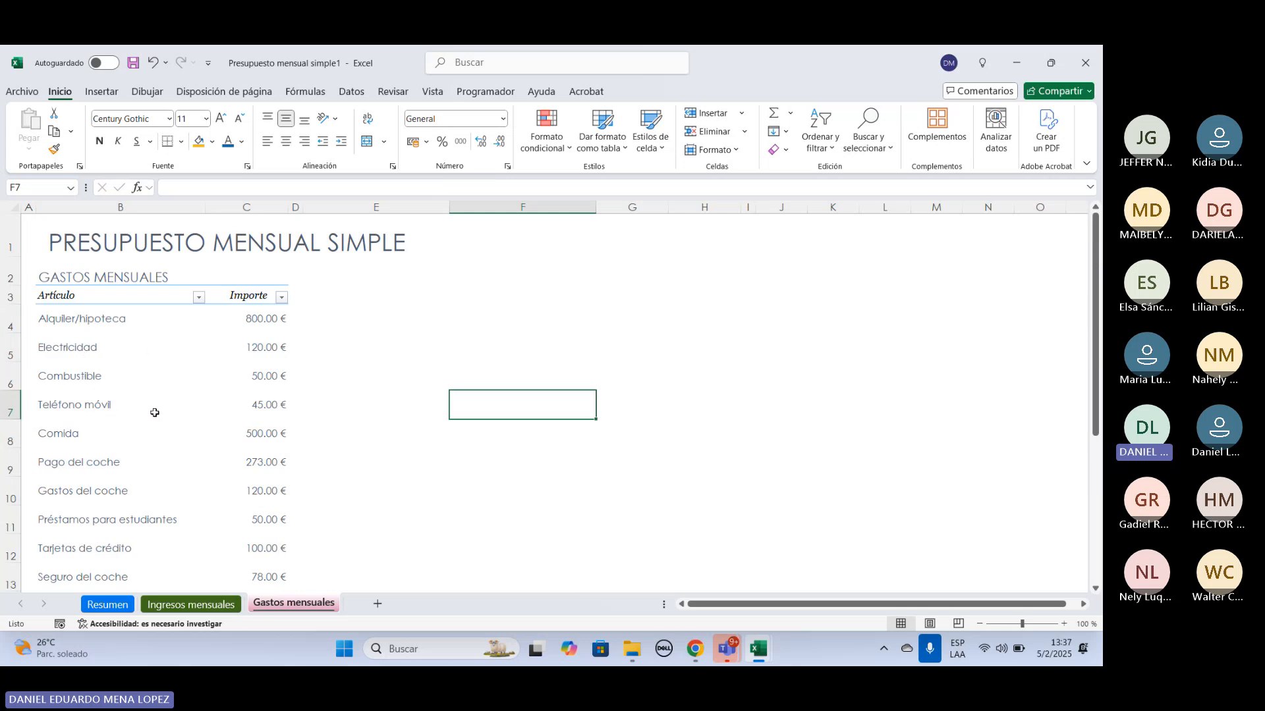
scroll(197, 413, down, 3)
scroll(198, 413, up, 1)
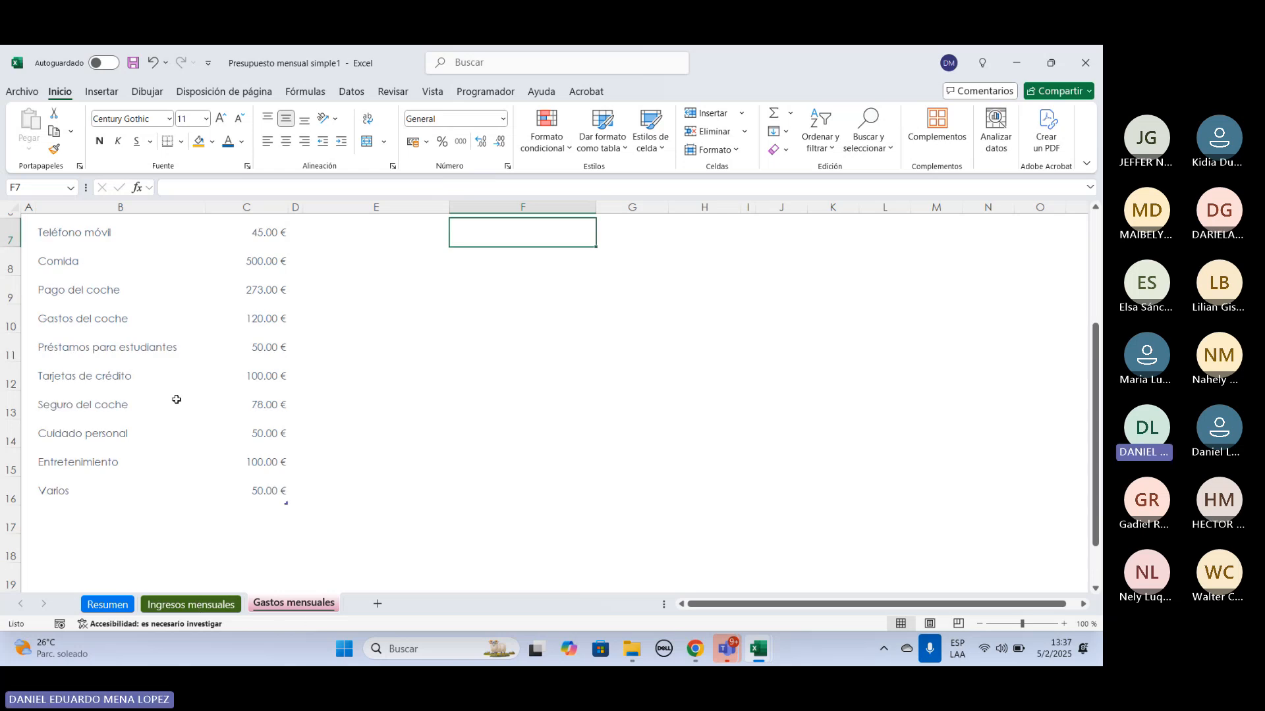
scroll(151, 448, up, 1)
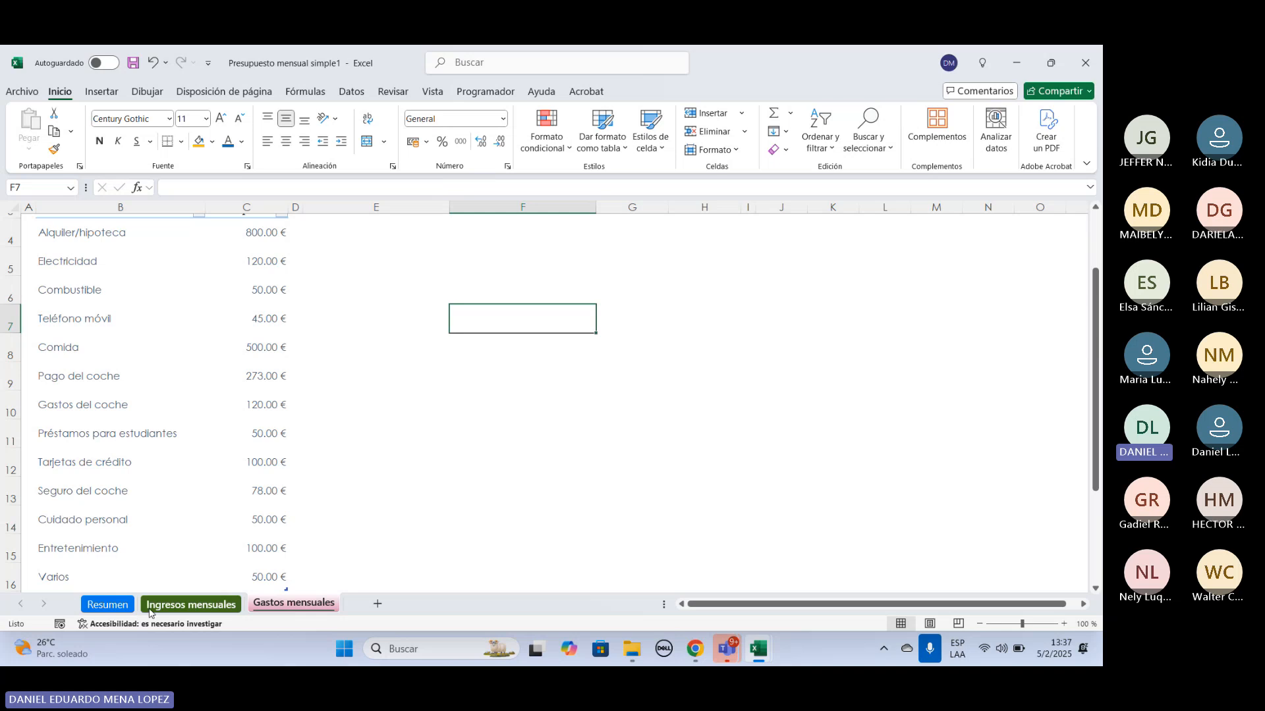
Compare the income total and Ingresos column on the Resumen sheet with the amounts on the Ingresos mensuales sheet.
click(116, 605)
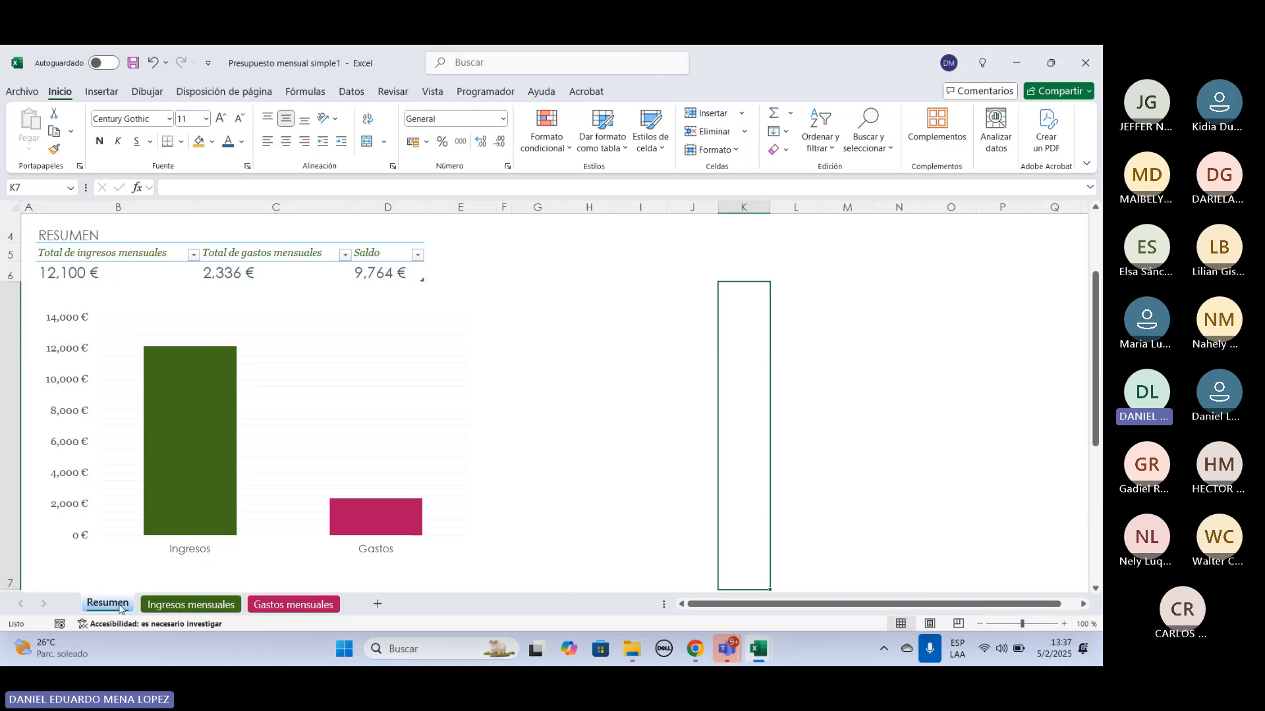
scroll(291, 445, down, 2)
scroll(287, 446, up, 2)
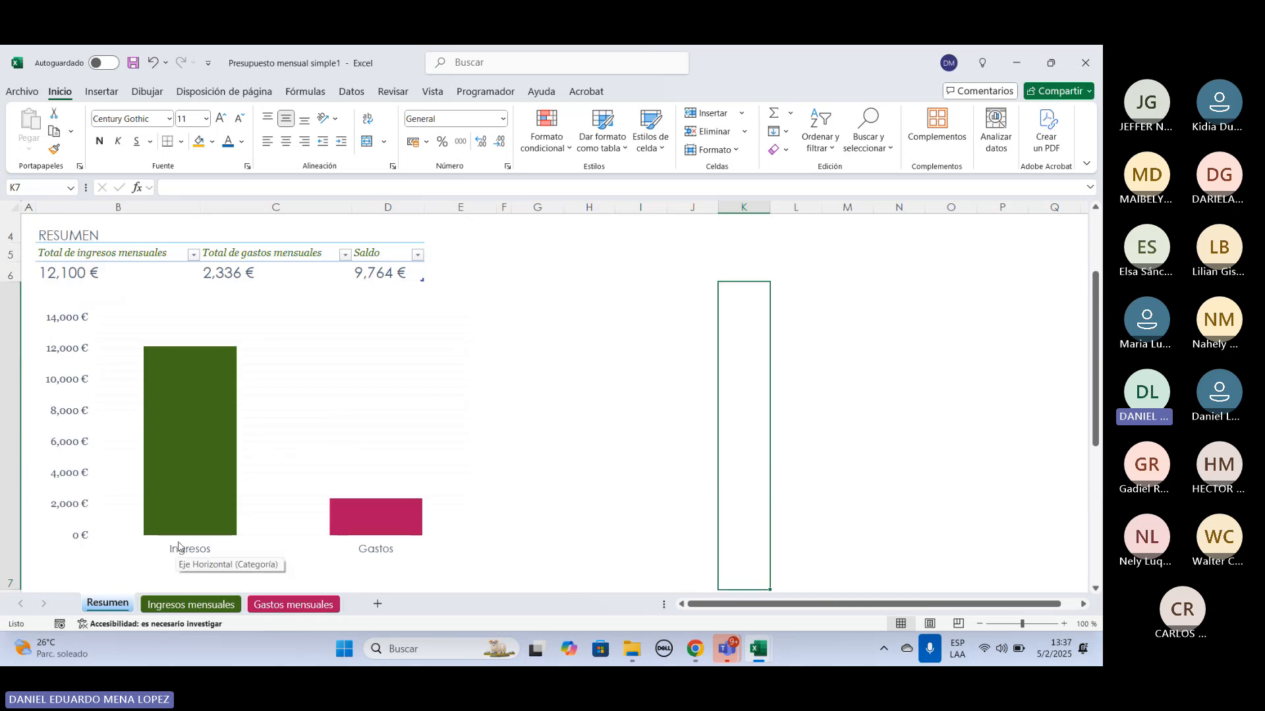
click(191, 604)
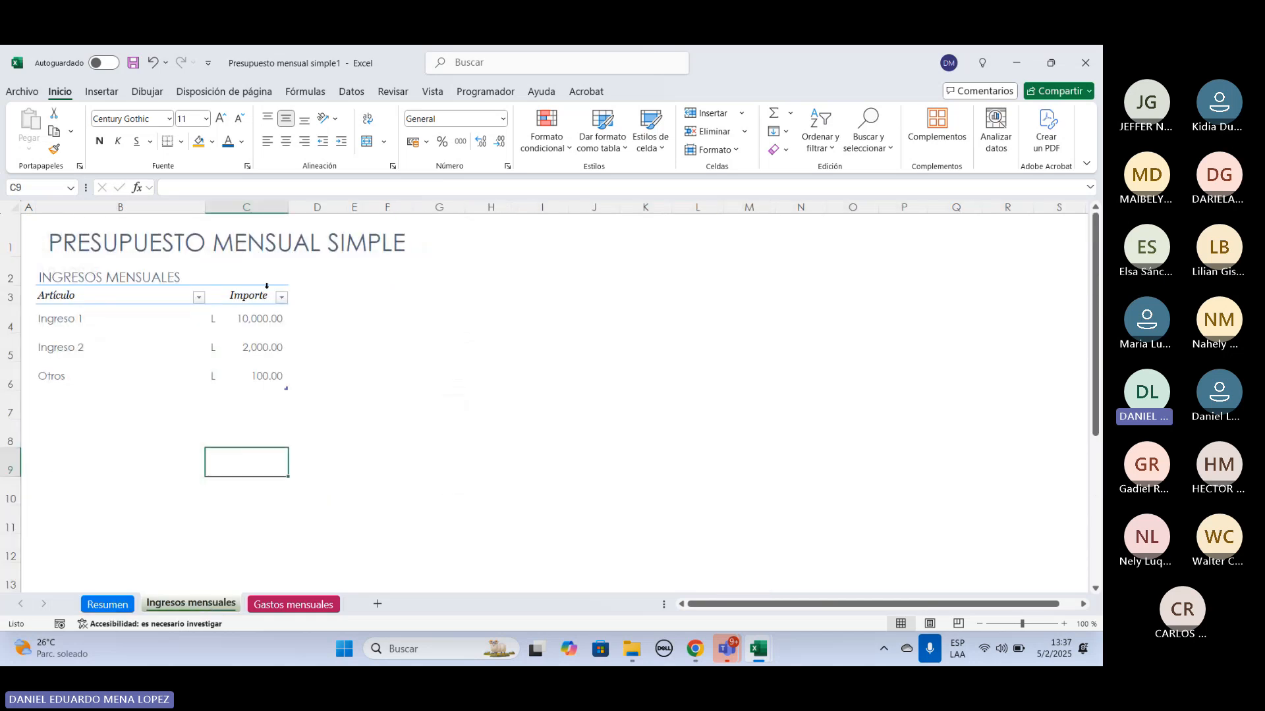
click(107, 605)
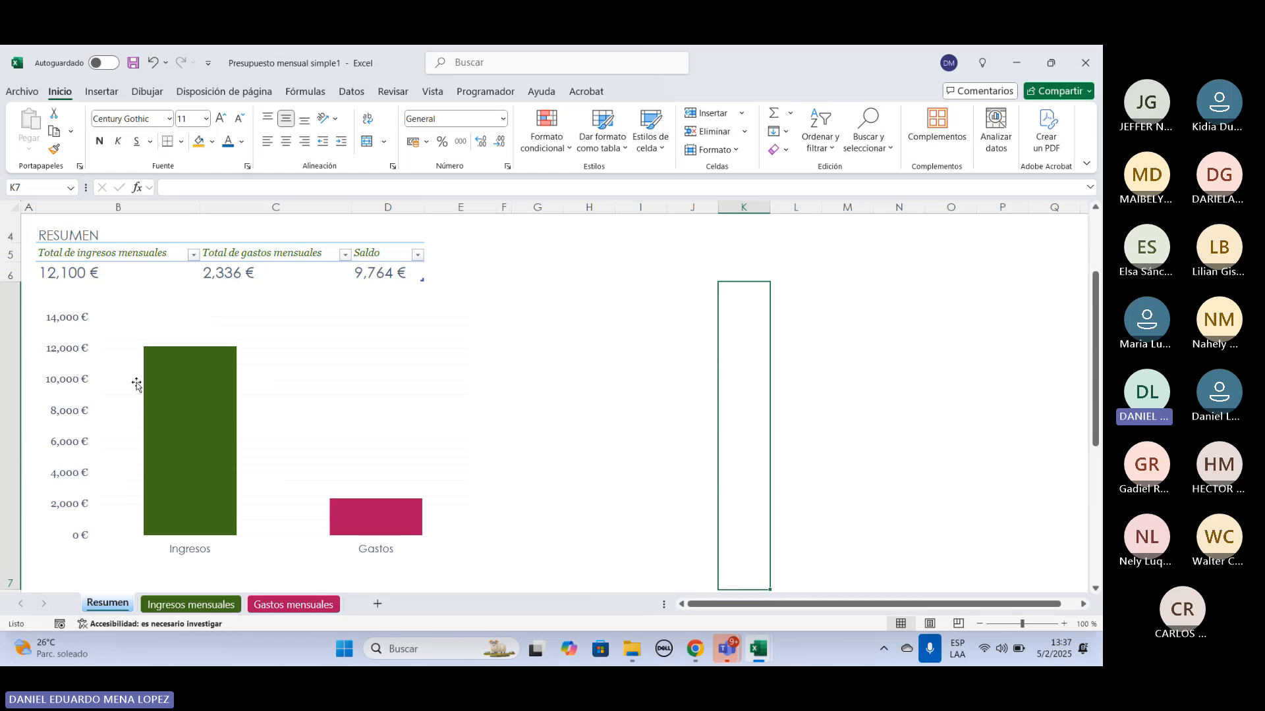
mouse_move(190, 377)
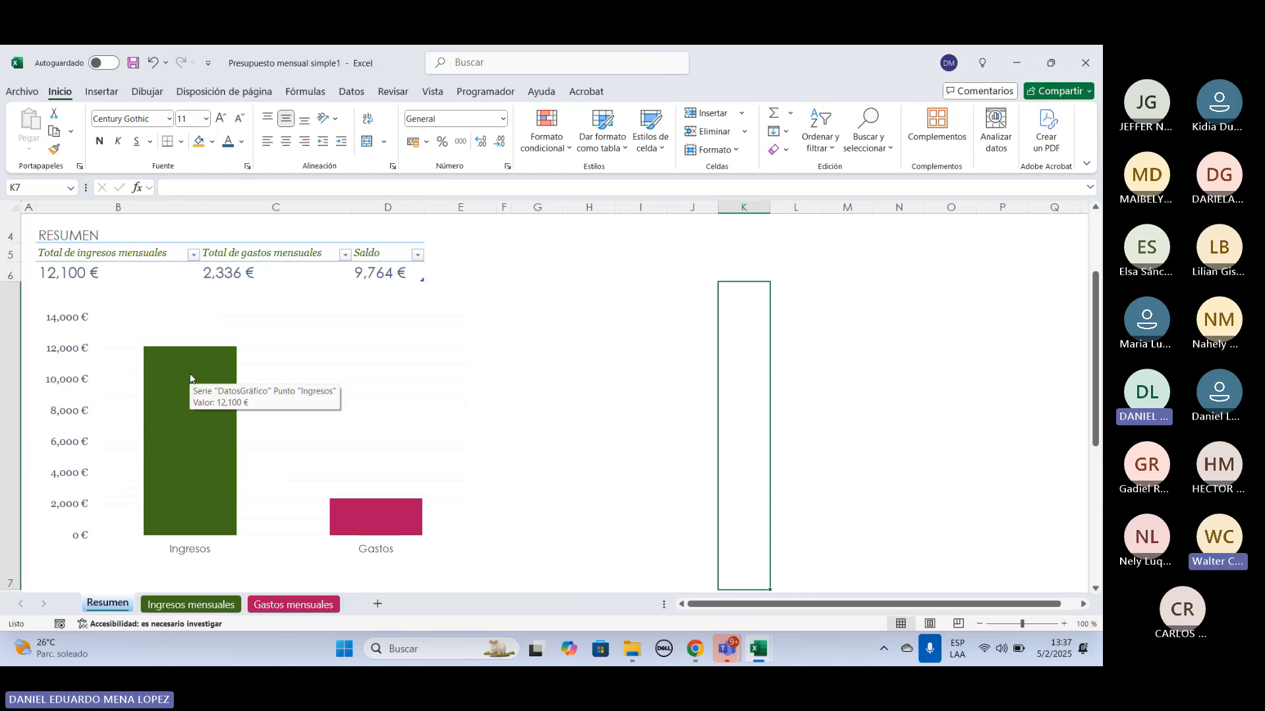
click(170, 605)
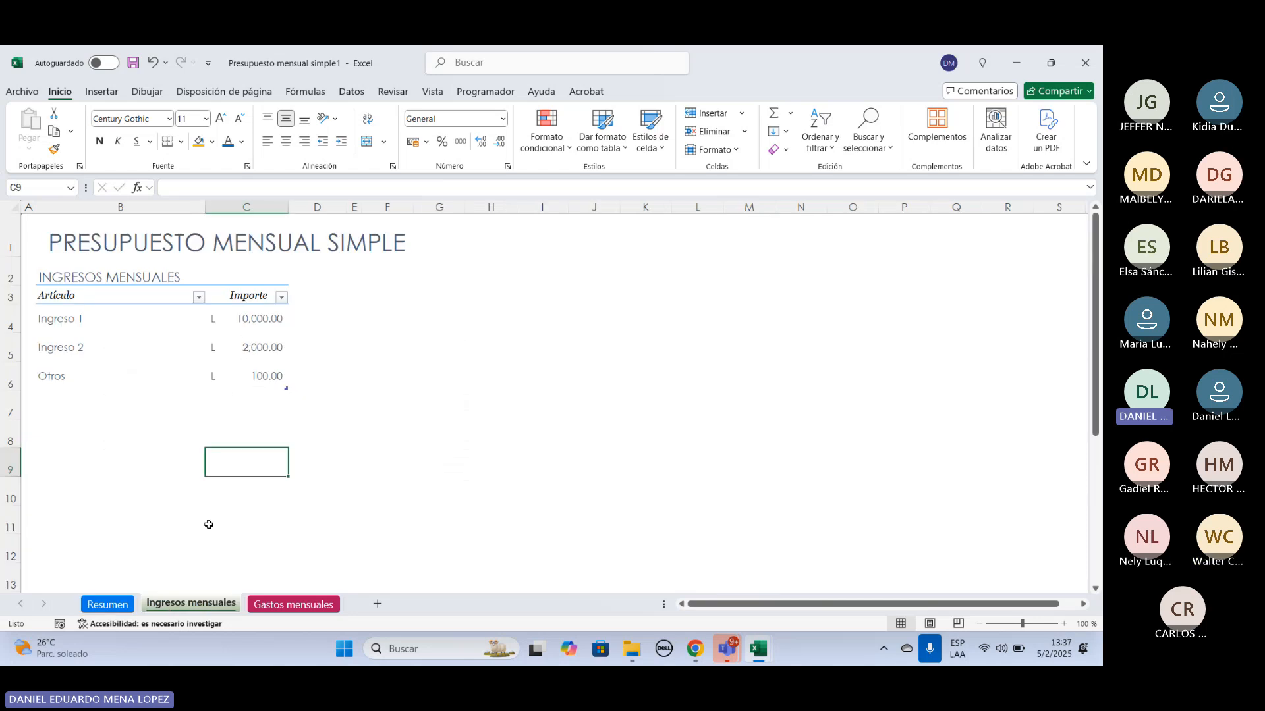
Examine the Total de gastos mensuales field, the Gastos chart column and the Saldo on the Resumen sheet.
click(107, 605)
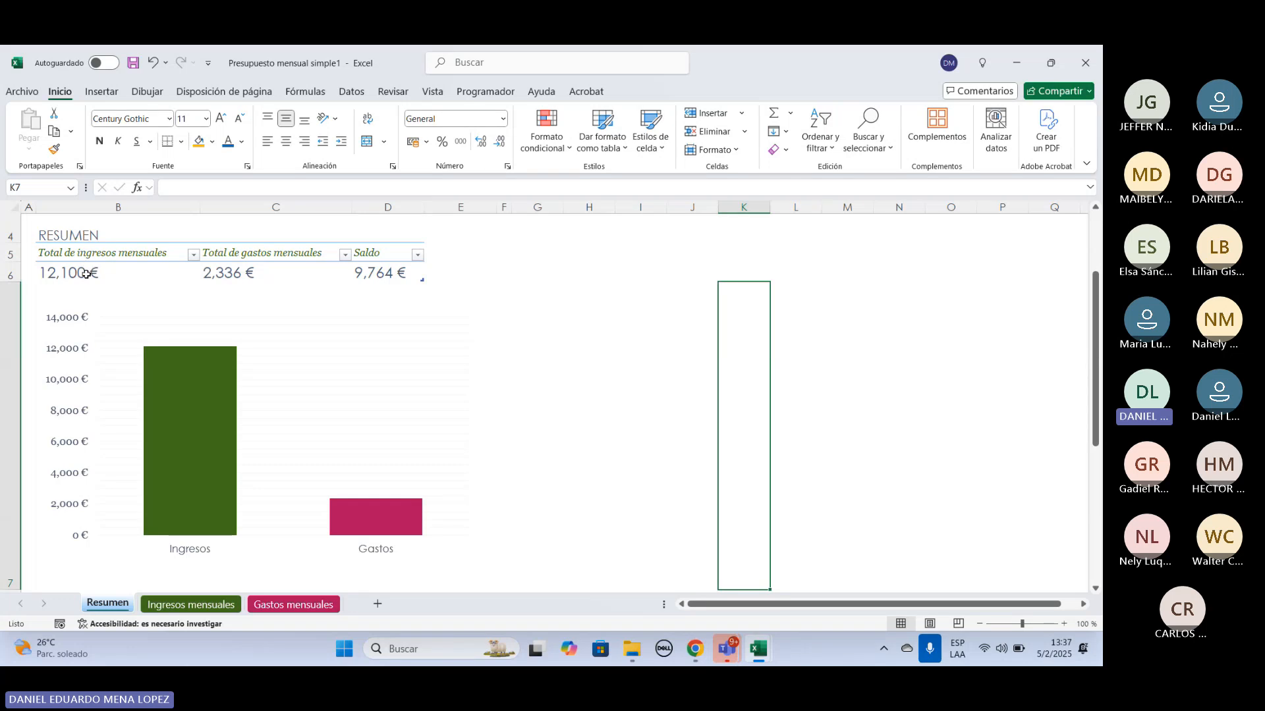
click(252, 254)
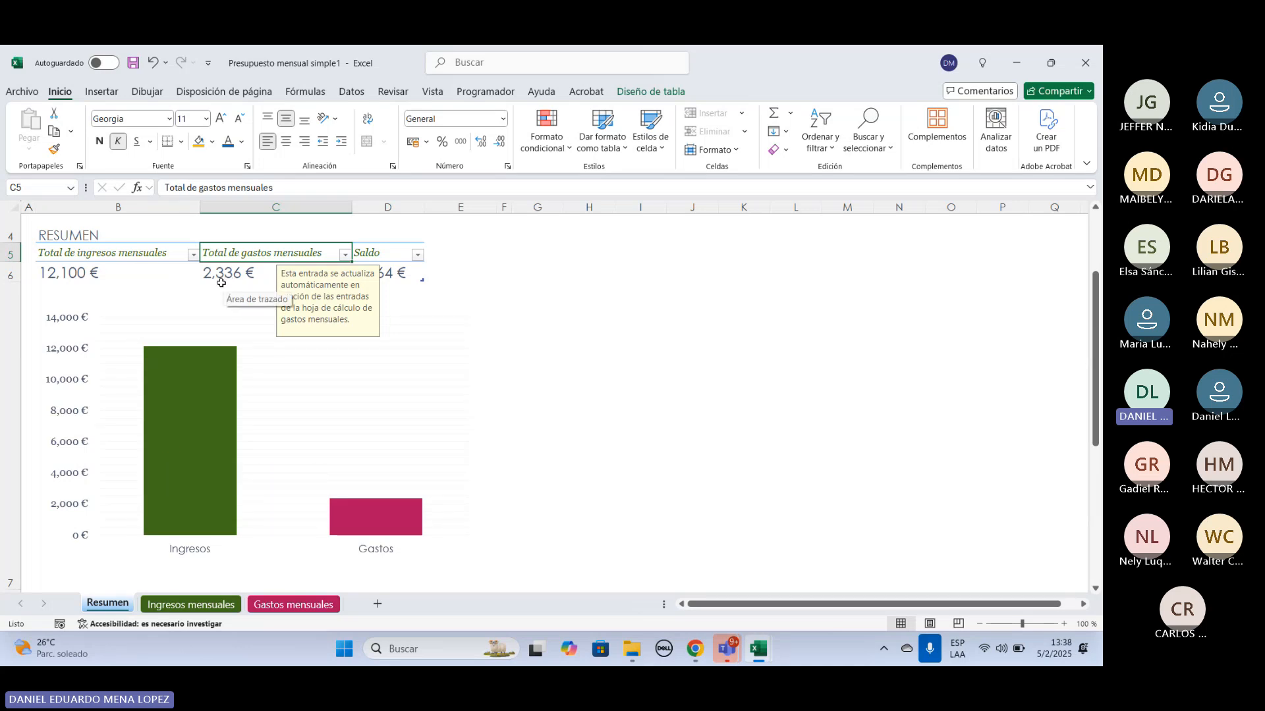
click(390, 520)
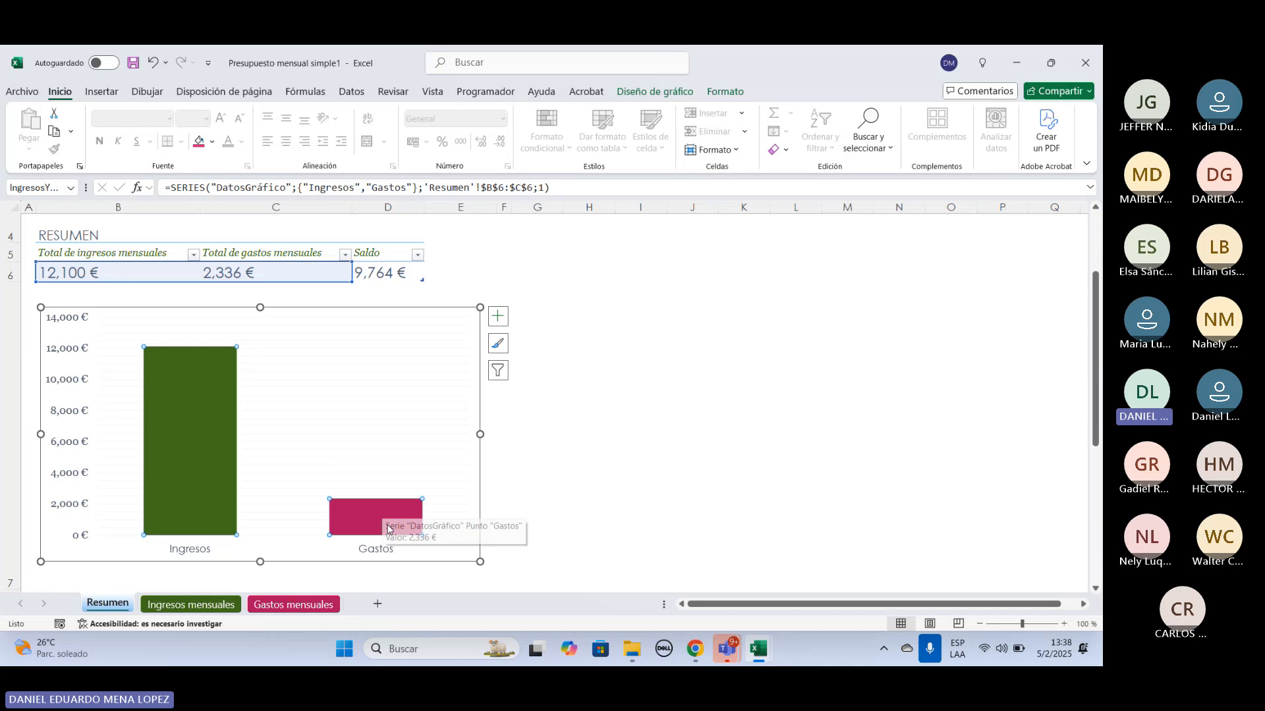
mouse_move(366, 503)
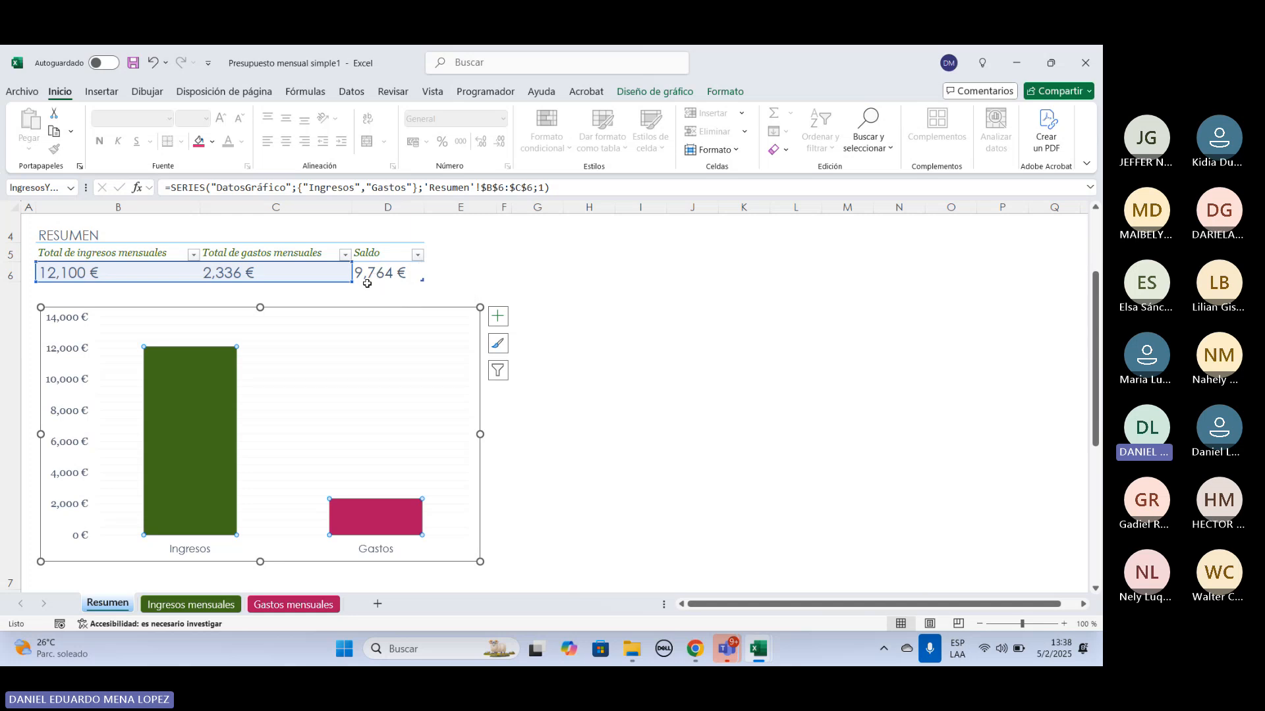
Try the Contabilidad number format on the summary amounts in B6:D6 and undo it.
scroll(531, 305, down, 1)
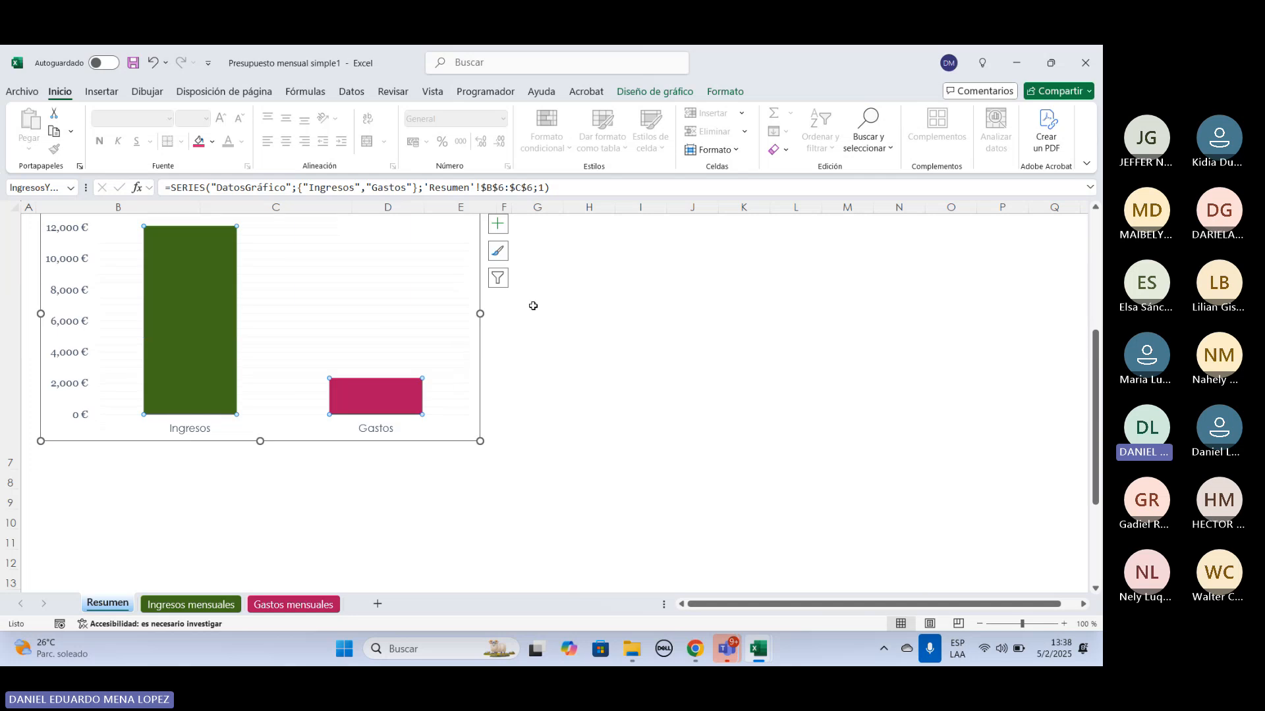
scroll(560, 339, up, 1)
click(671, 391)
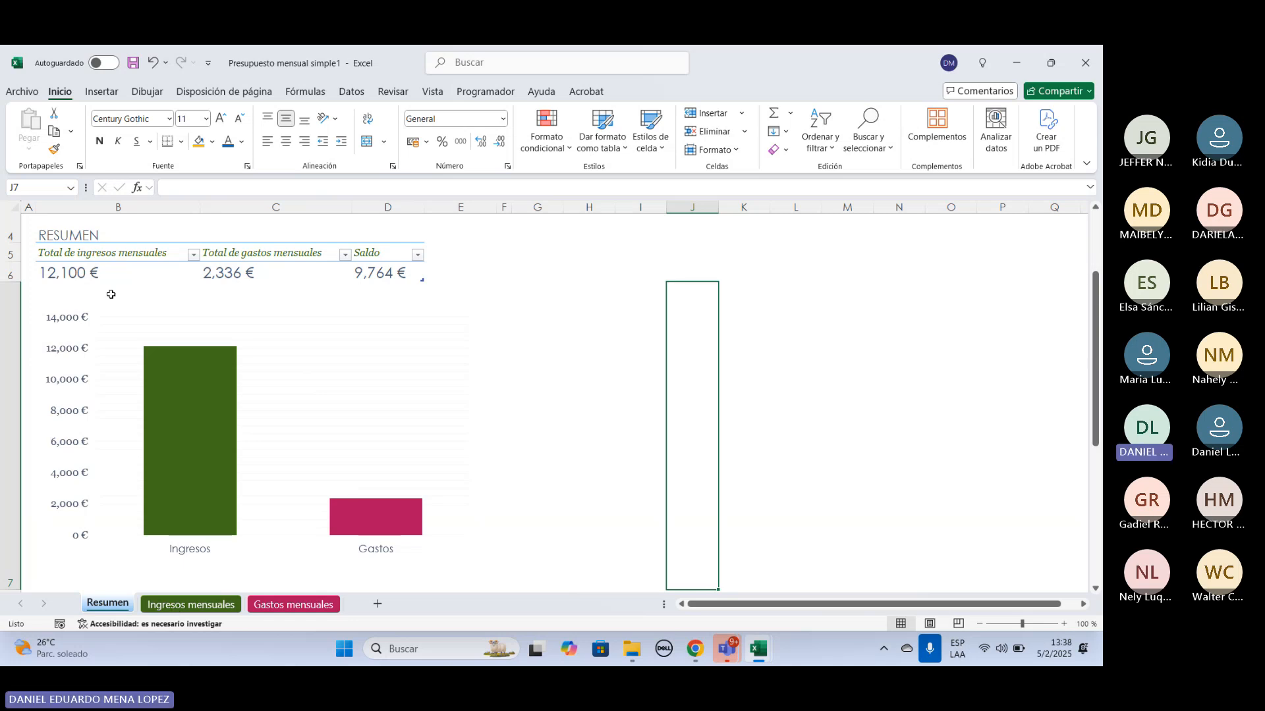
drag(58, 274, 364, 273)
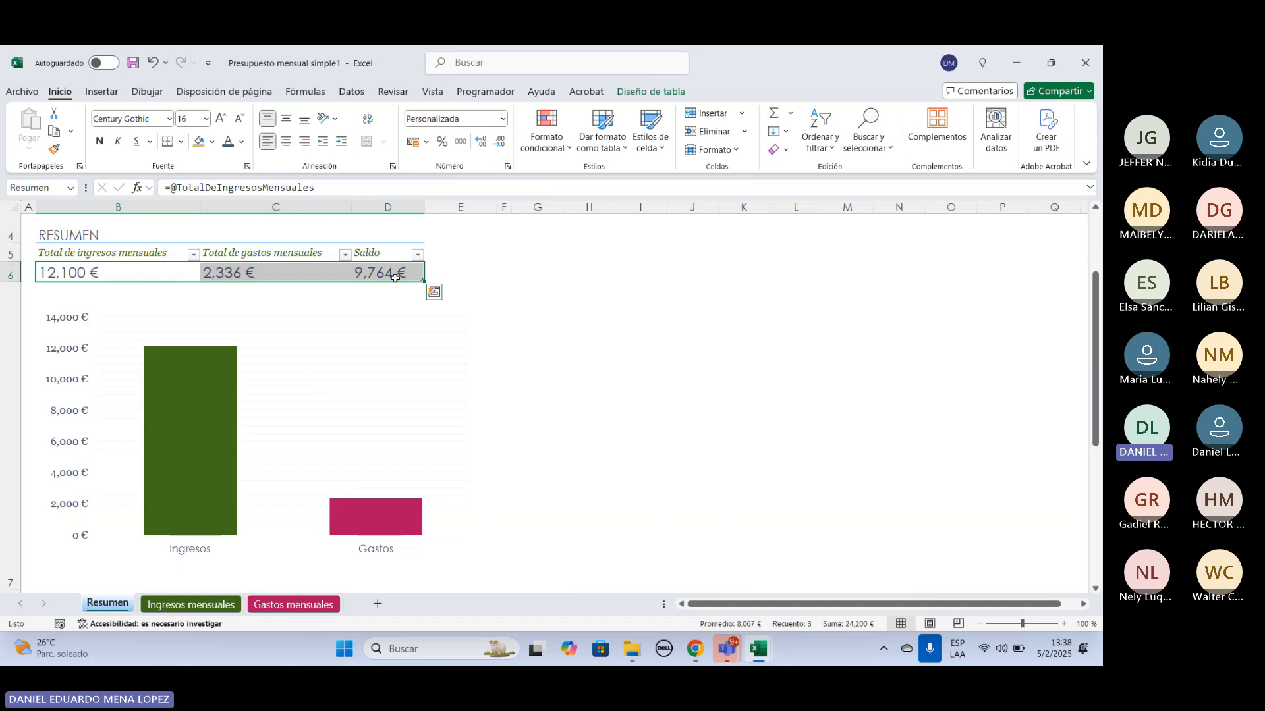
click(503, 119)
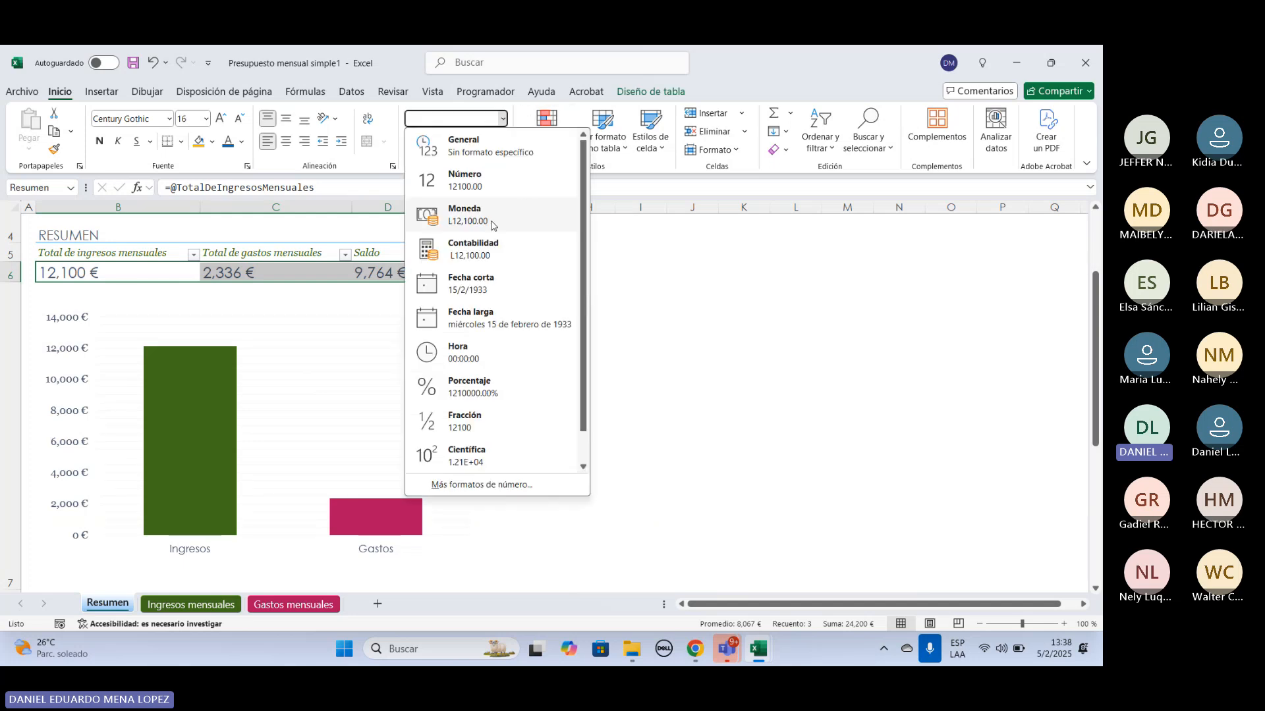
click(473, 249)
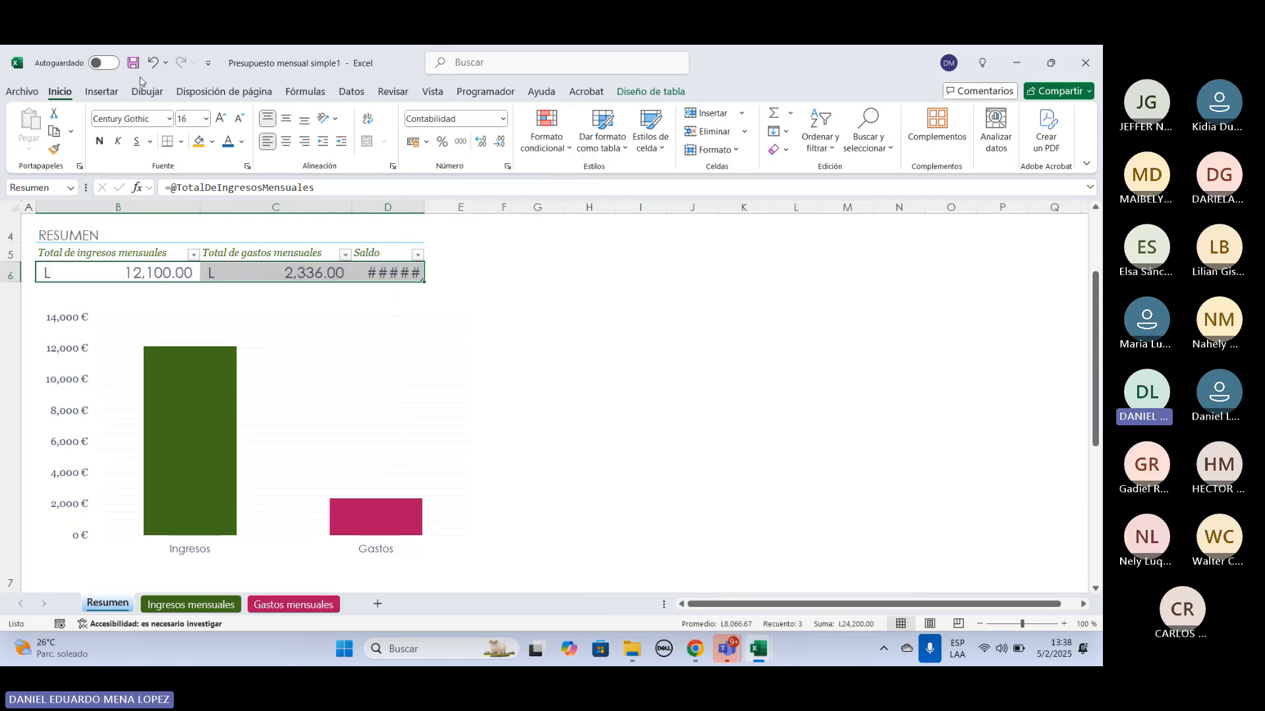
key(ctrl+z)
click(501, 339)
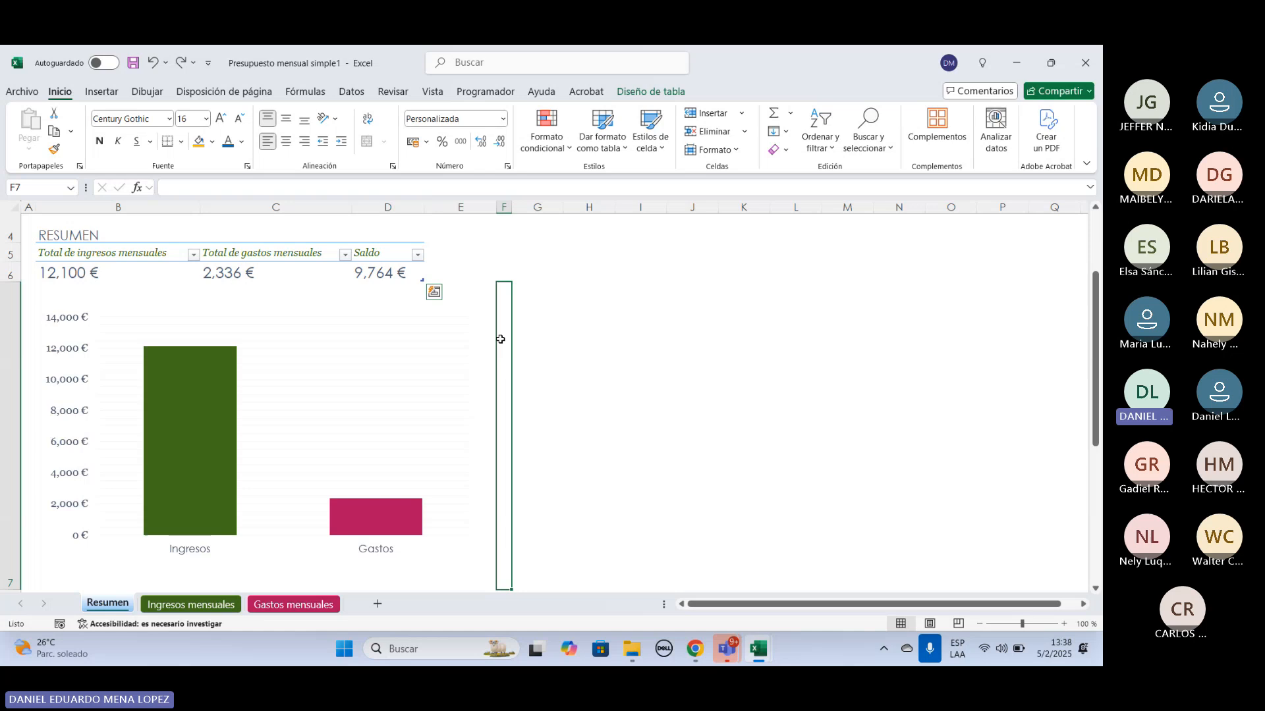
Format the Saldo amount in D6 of the Resumen sheet as Moneda.
click(396, 273)
click(503, 120)
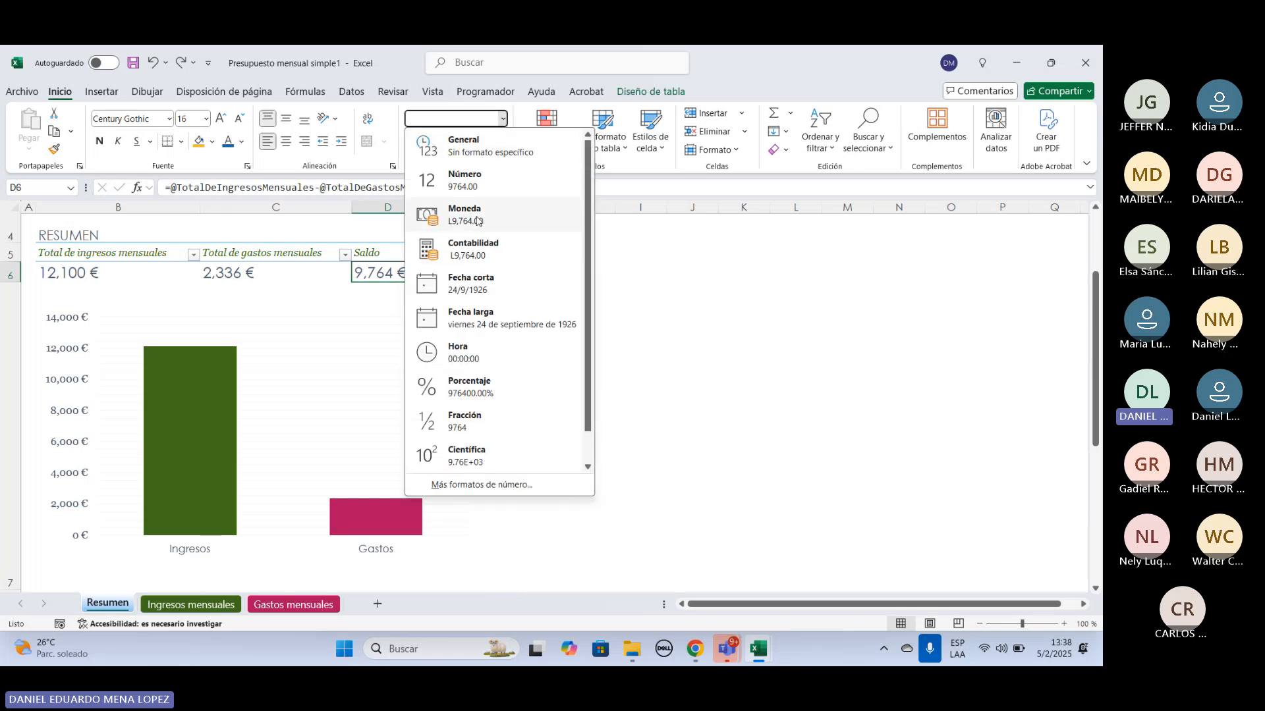
click(476, 249)
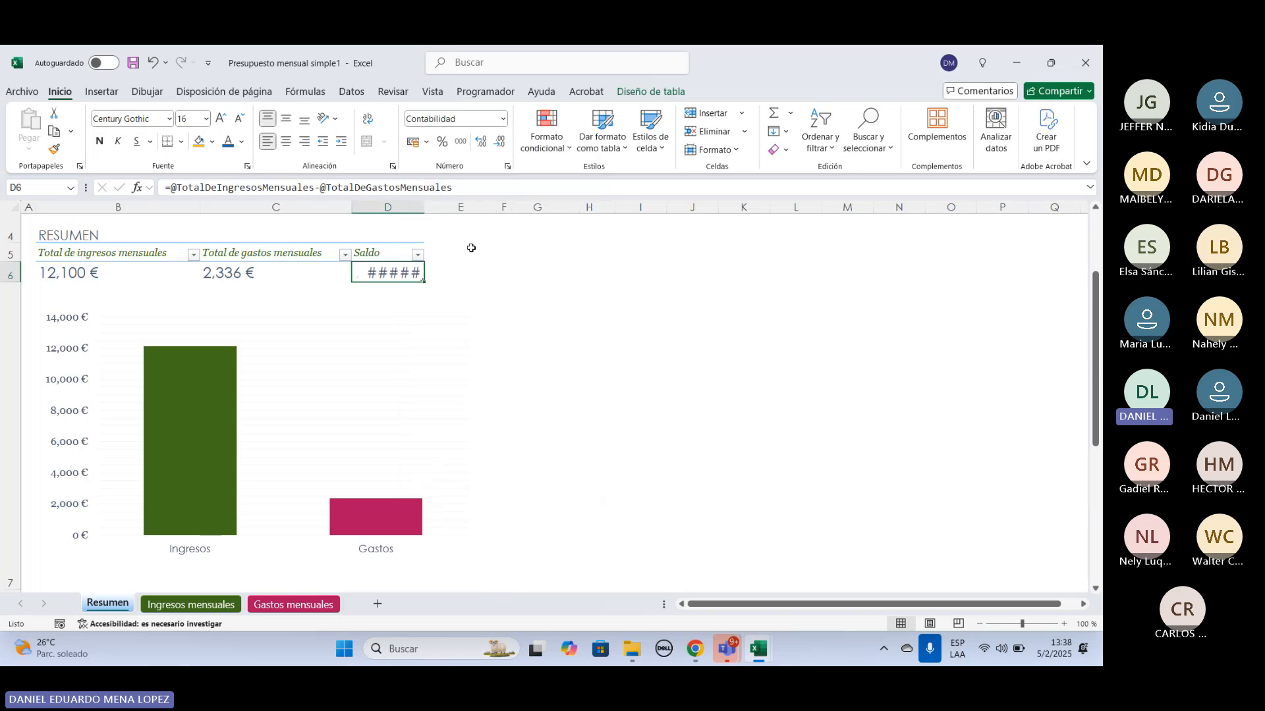
click(503, 120)
click(481, 214)
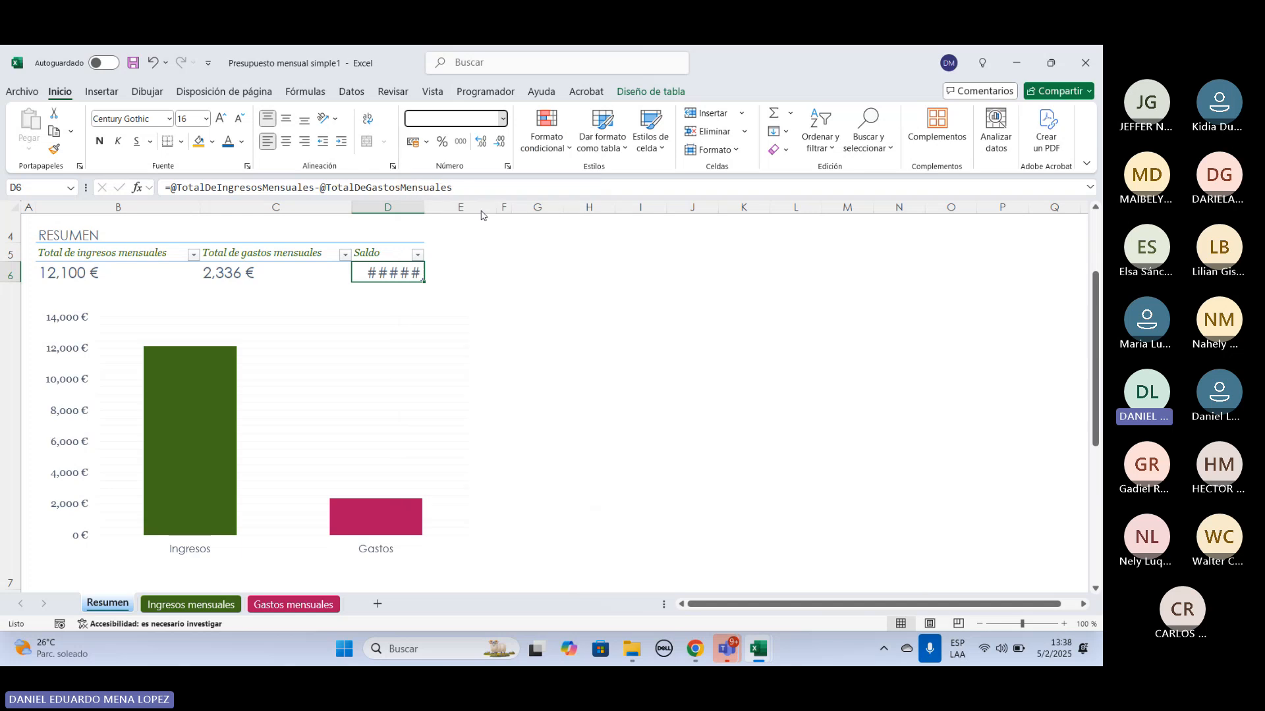
click(535, 382)
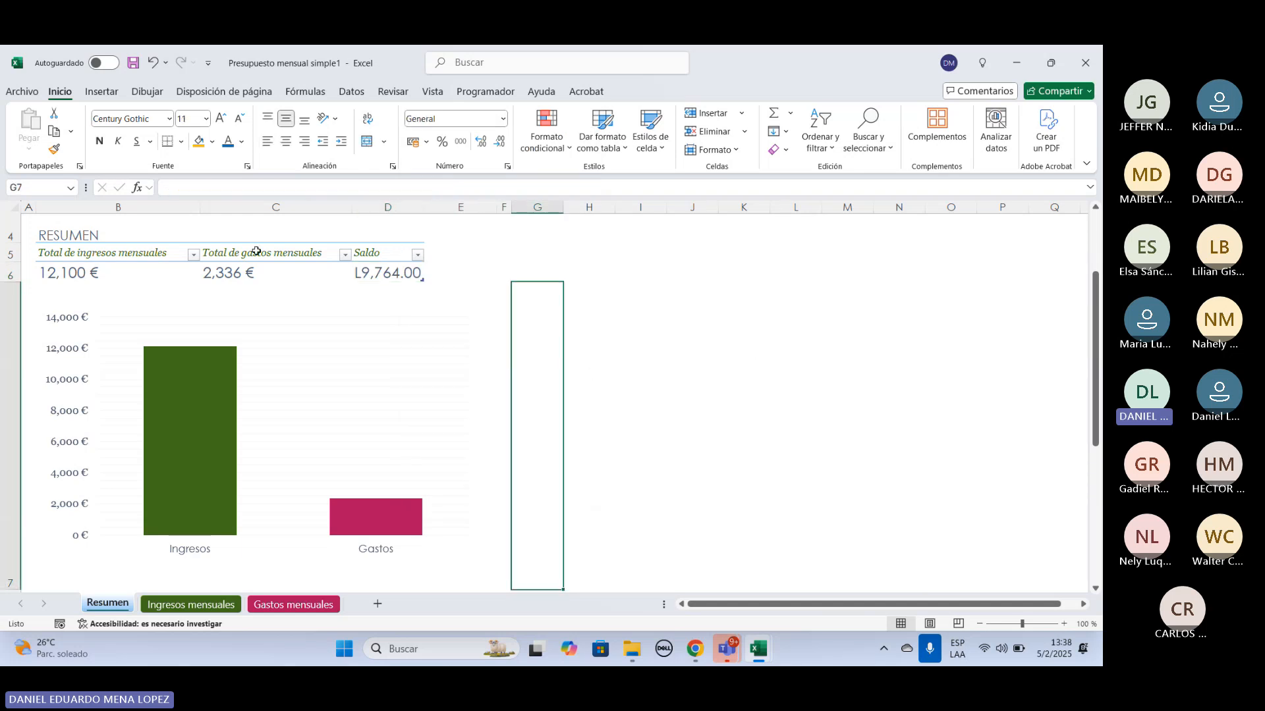
Format the monthly income and expense totals in B6:C6 as Moneda.
drag(257, 265, 105, 270)
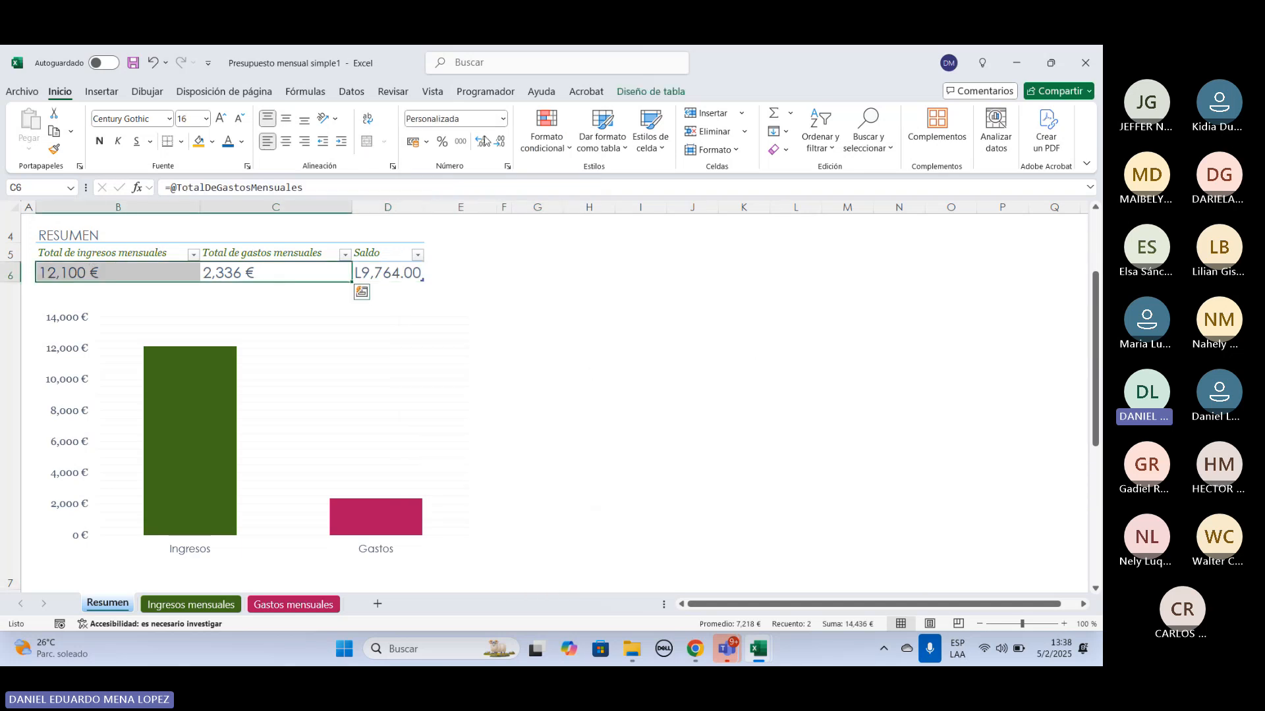
click(505, 119)
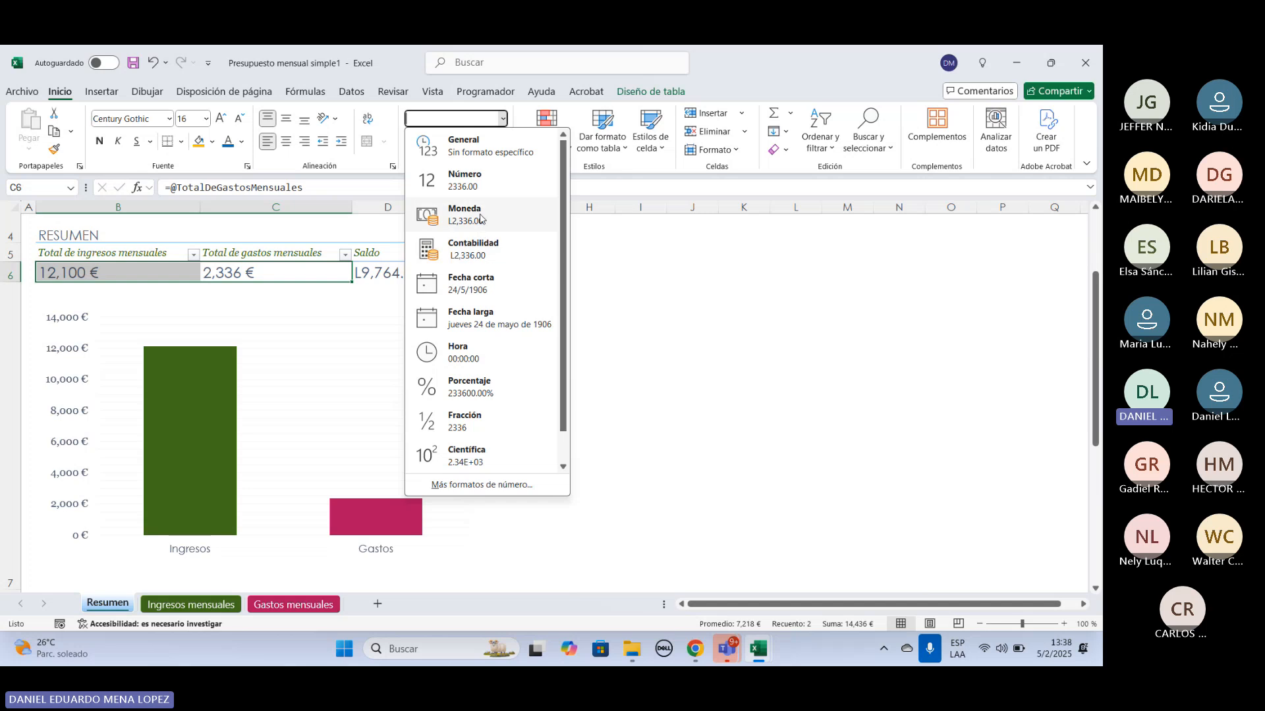
click(545, 296)
click(703, 343)
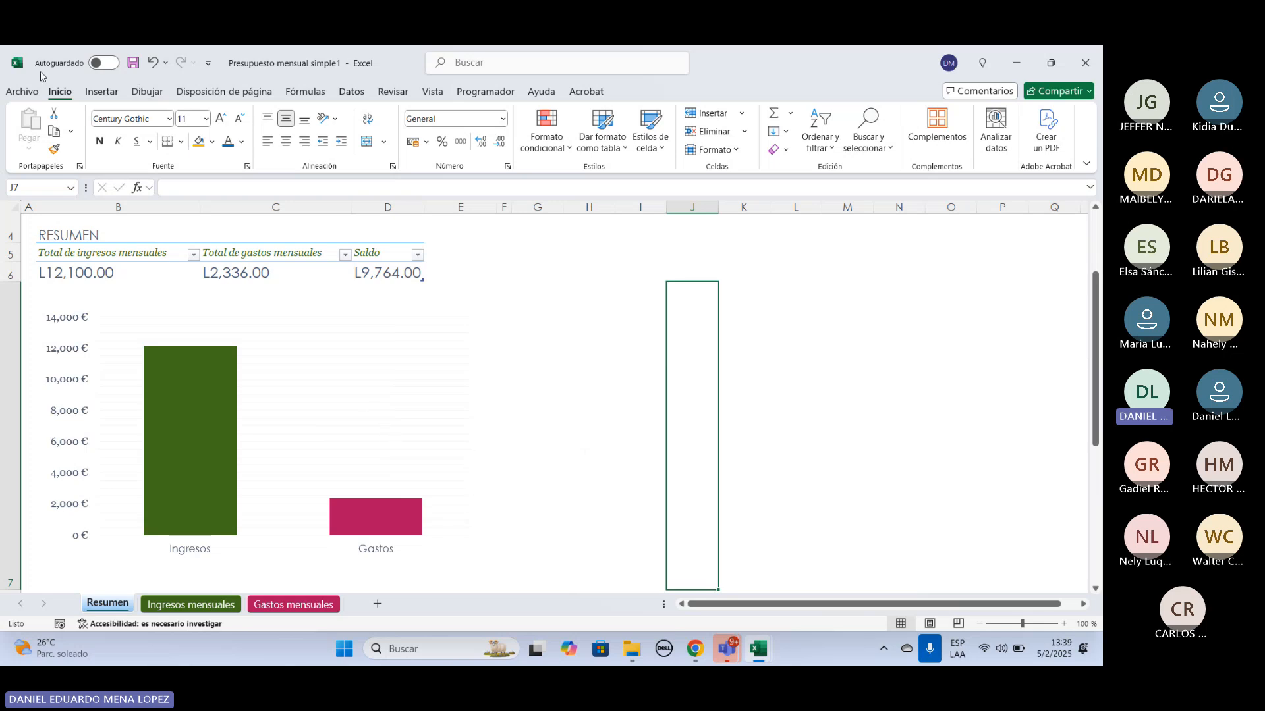
Create a new workbook from the Informe semanal de asistencia template and show its attendance sheet.
click(22, 92)
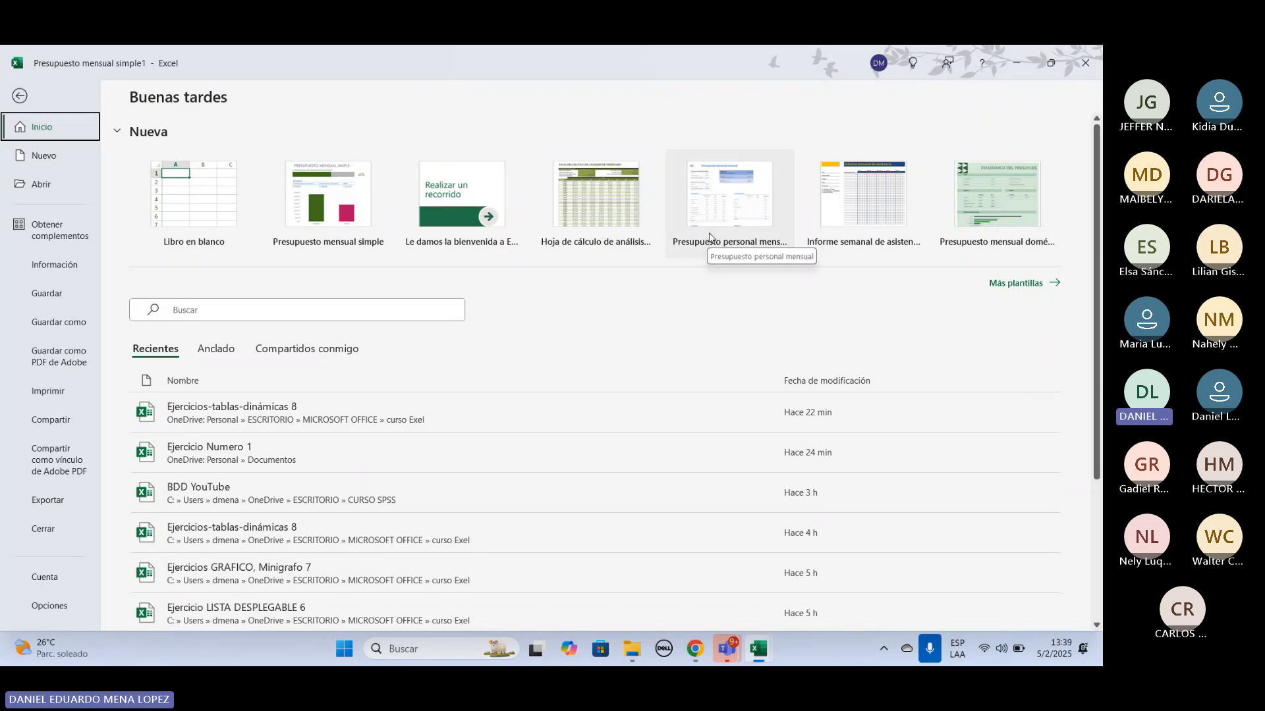
click(1045, 283)
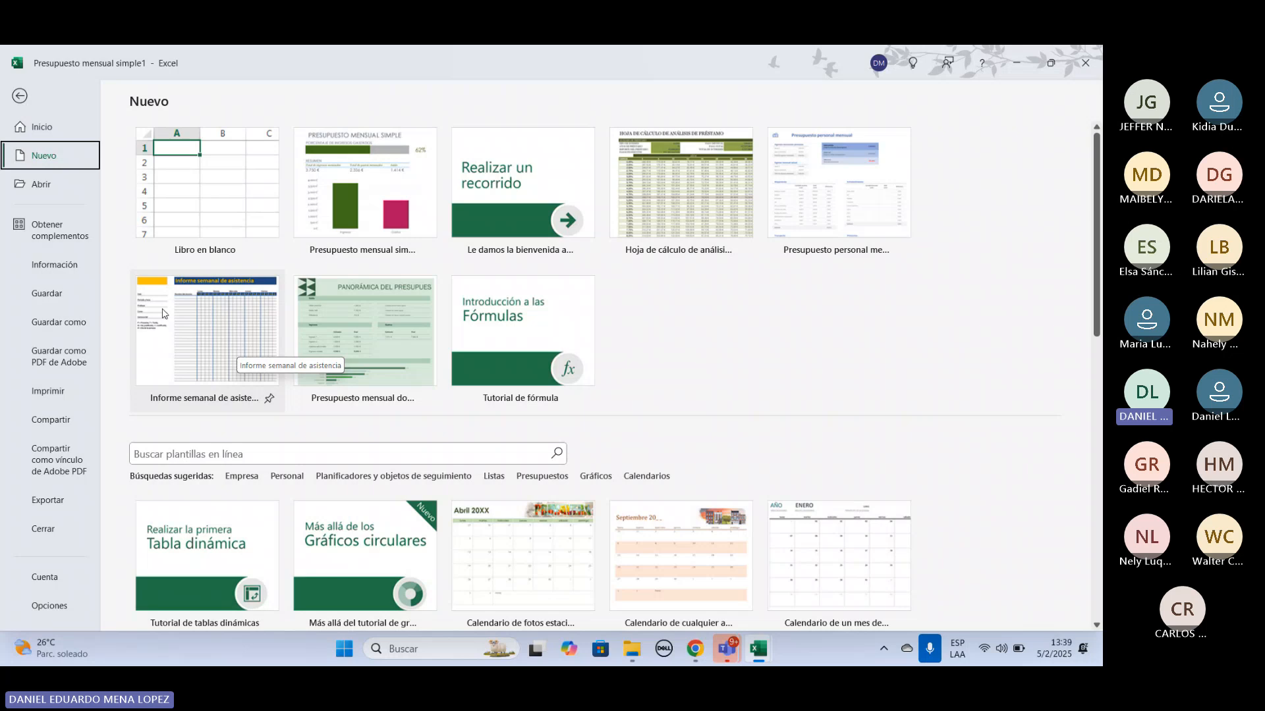
click(189, 338)
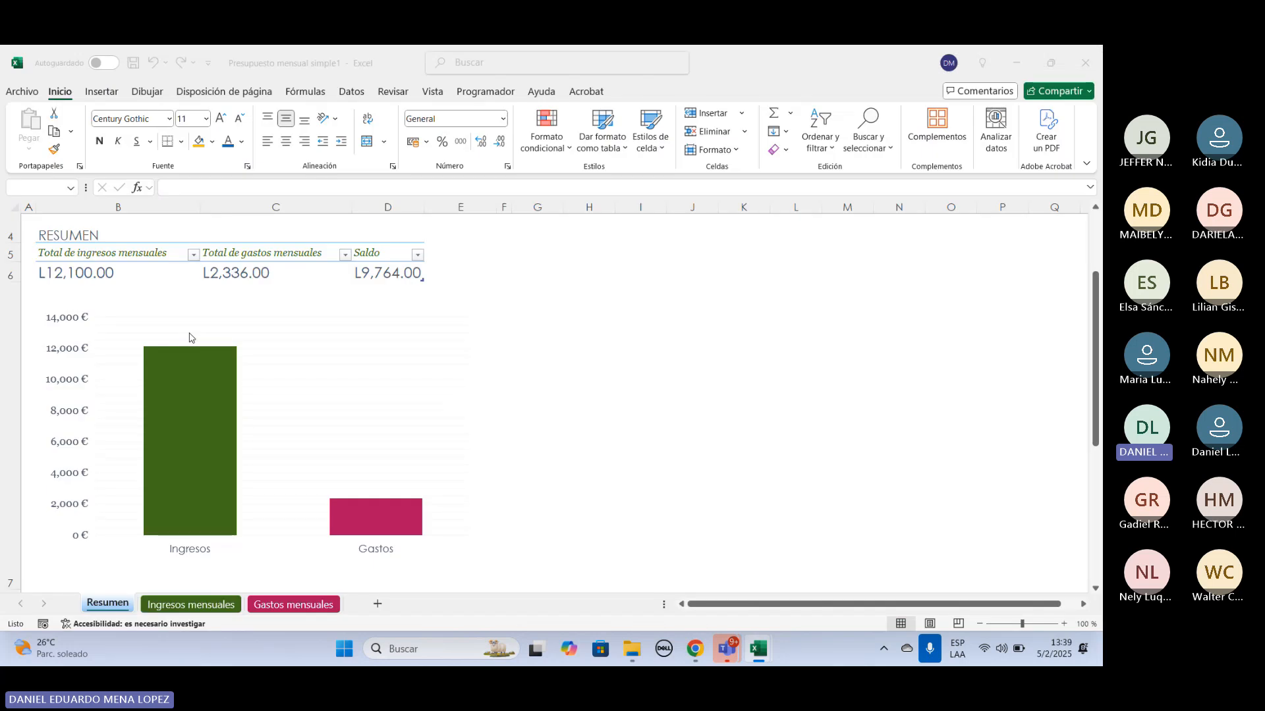
click(198, 604)
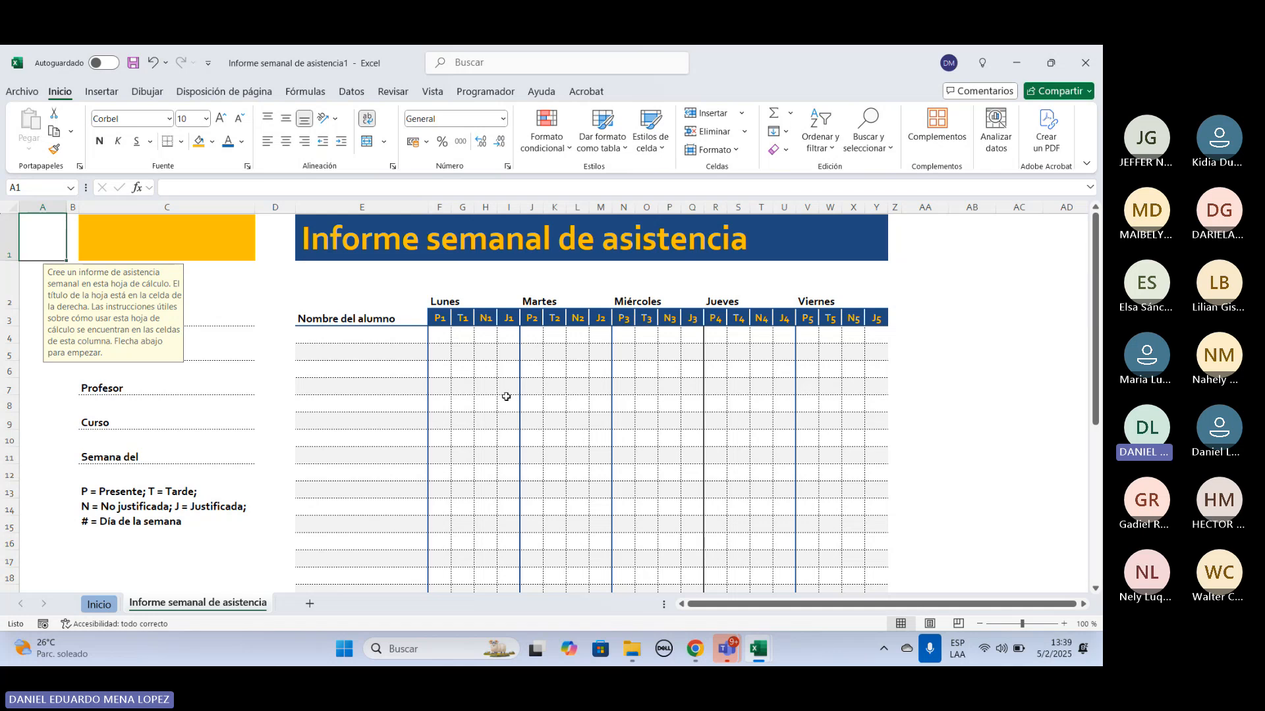
Enter a student's first name in E4, the first row under Nombre del alumno.
double_click(366, 345)
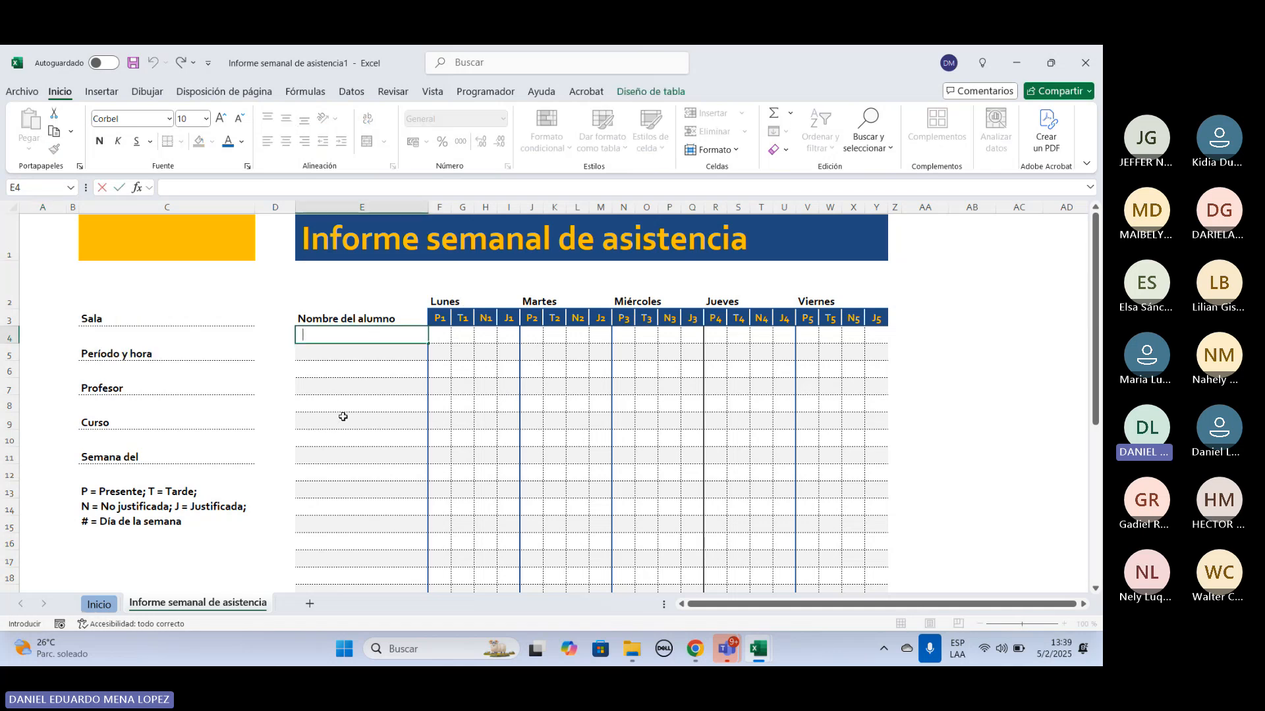
text(Pedro)
key(ctrl+Return)
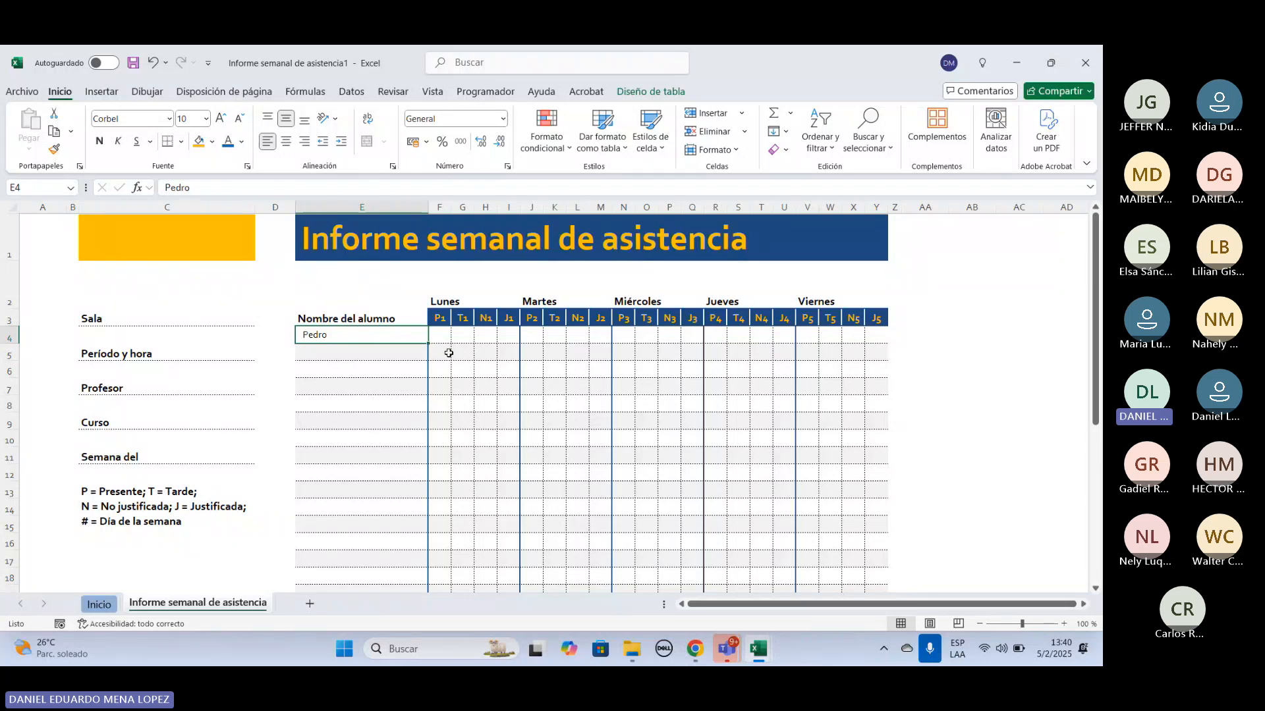
Mark the student in row 4 with Y under P1 for Lunes and under T2 for Martes.
click(440, 335)
click(458, 337)
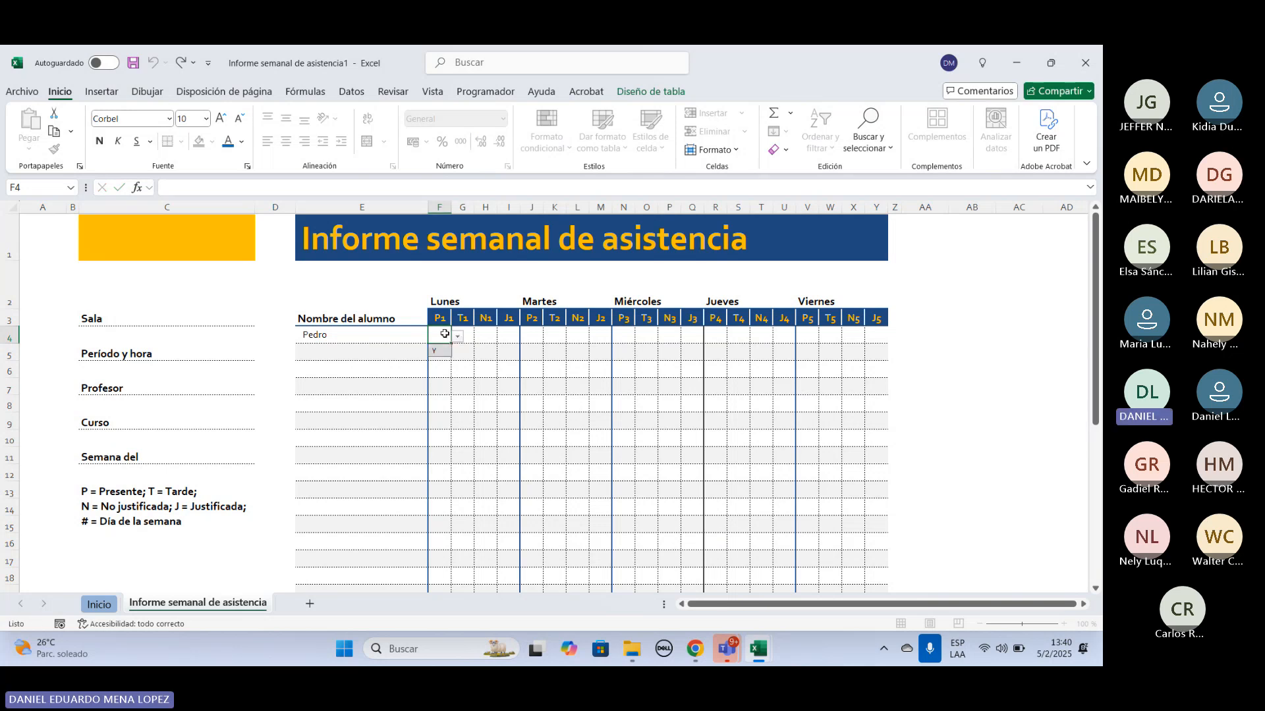
click(439, 350)
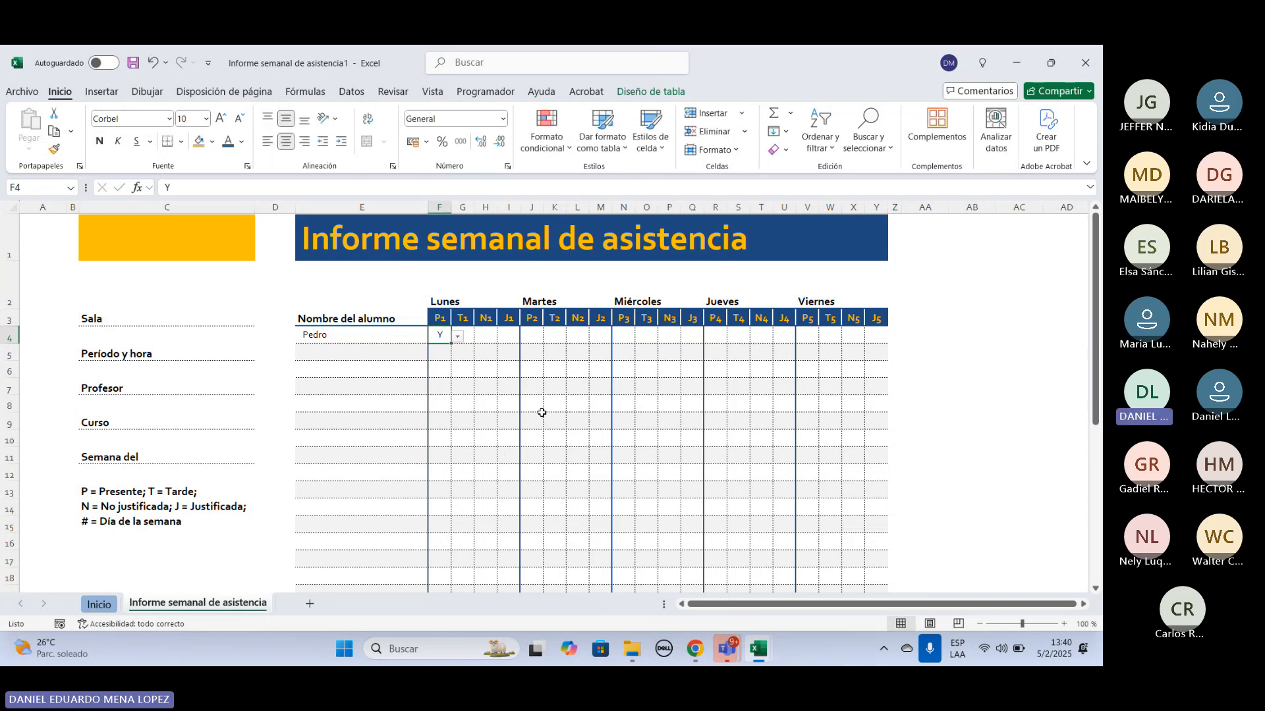
click(451, 403)
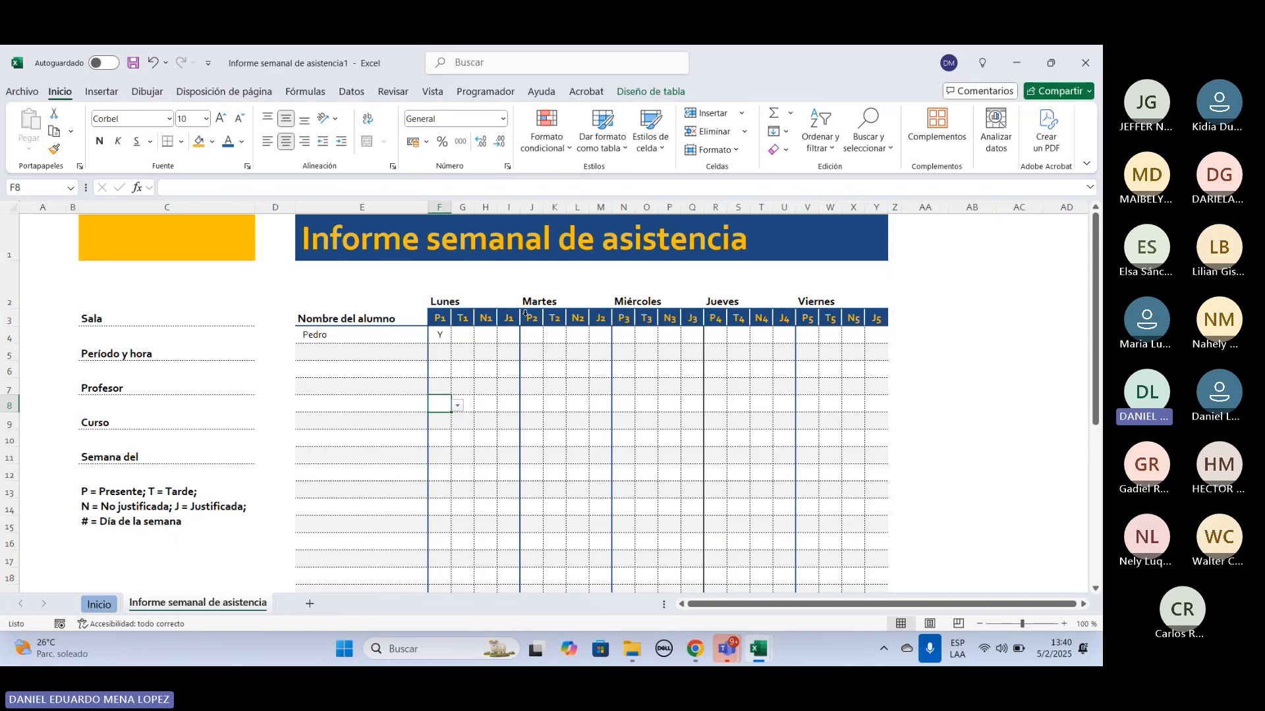
click(535, 337)
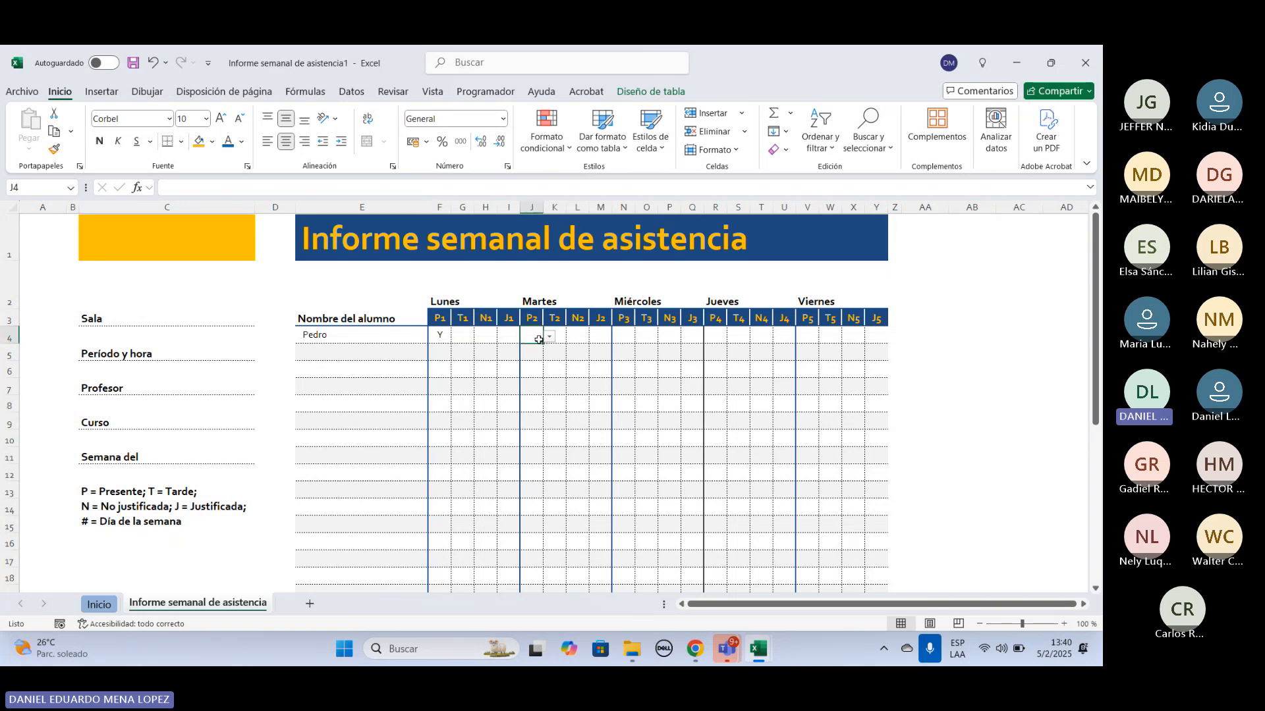
click(559, 334)
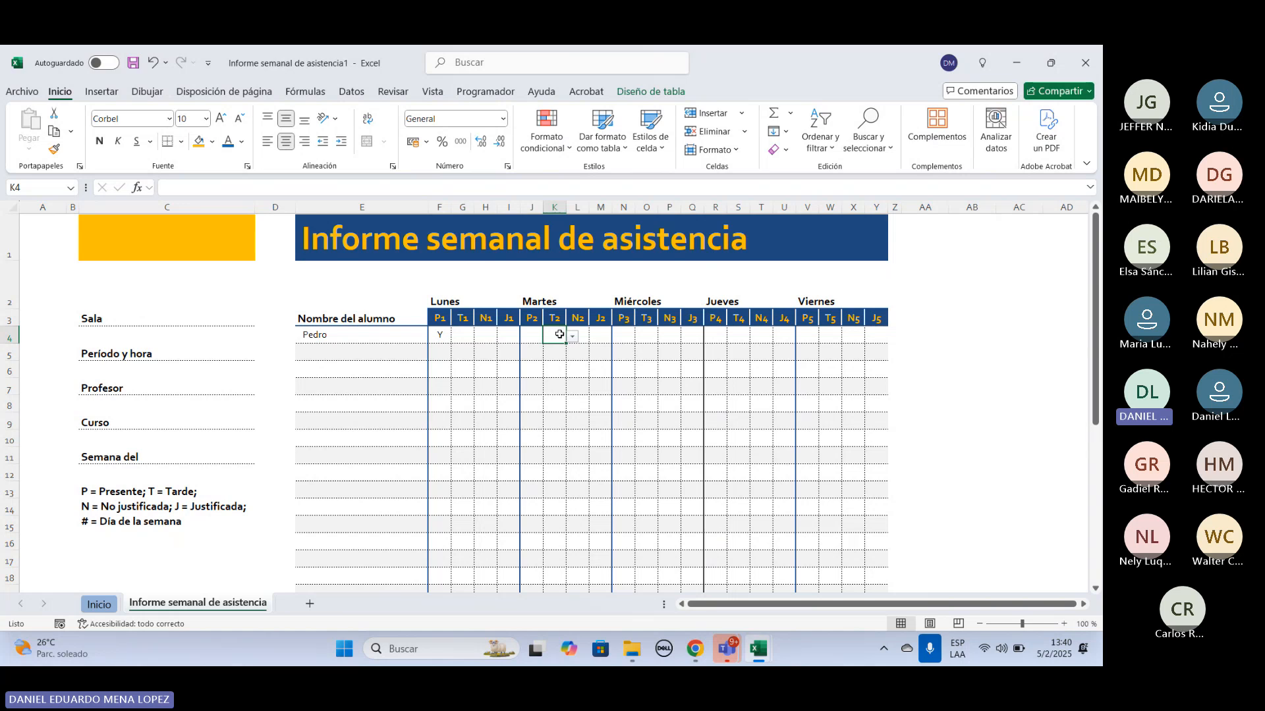
click(573, 336)
click(560, 355)
Mark the same student with Y under J3 for Miércoles and under N4 for Jueves.
click(697, 334)
click(711, 338)
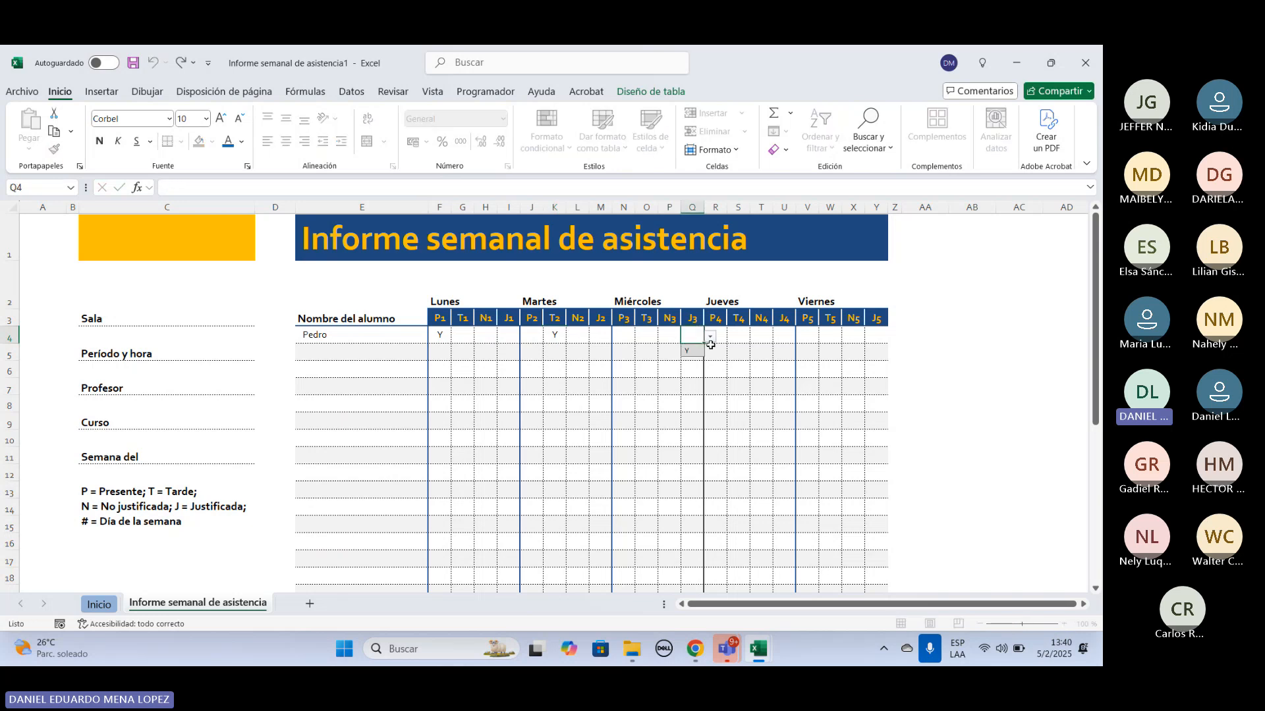
click(700, 351)
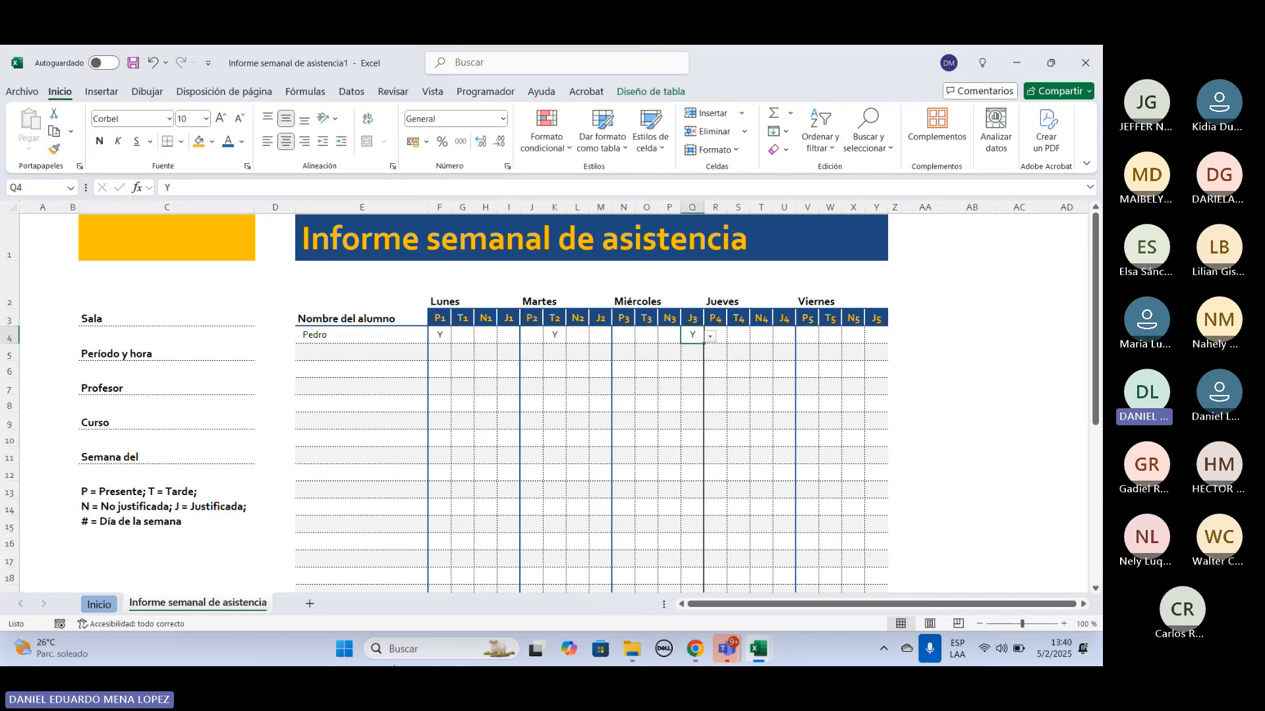
double_click(767, 337)
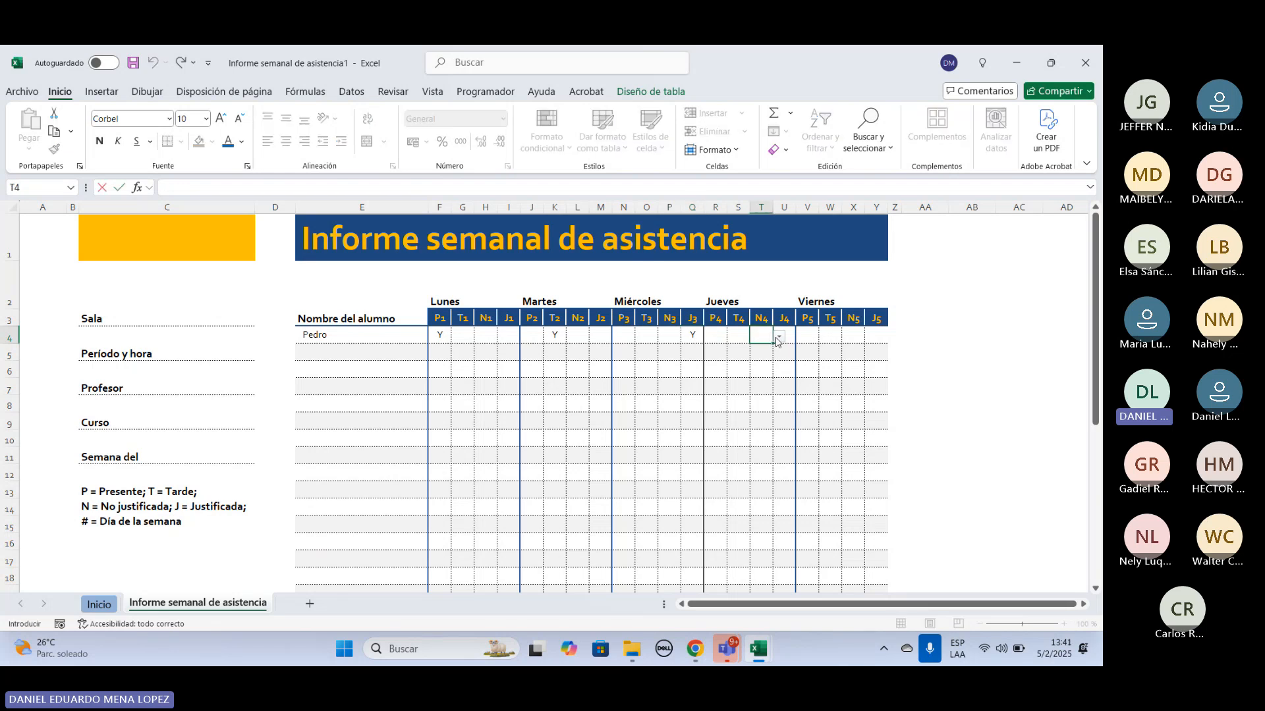
click(779, 337)
click(758, 351)
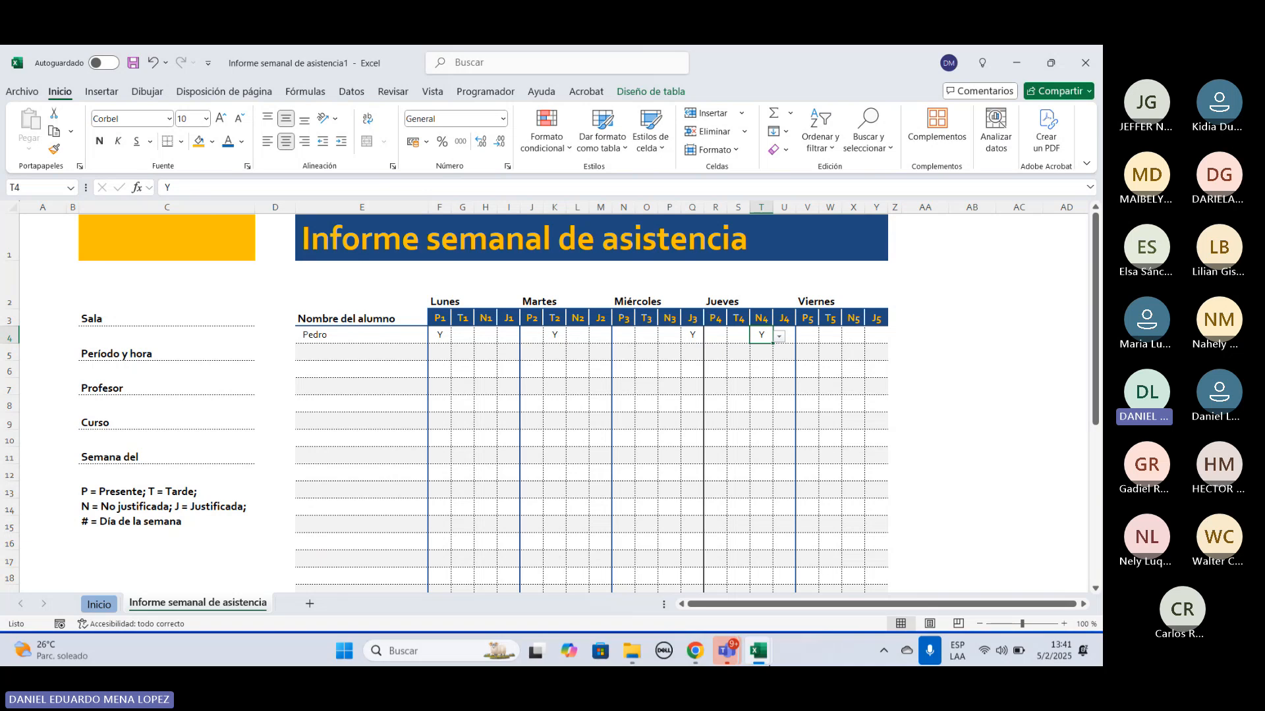
Examine how far the attendance table extends below the first student, down to its last row.
scroll(657, 473, down, 2)
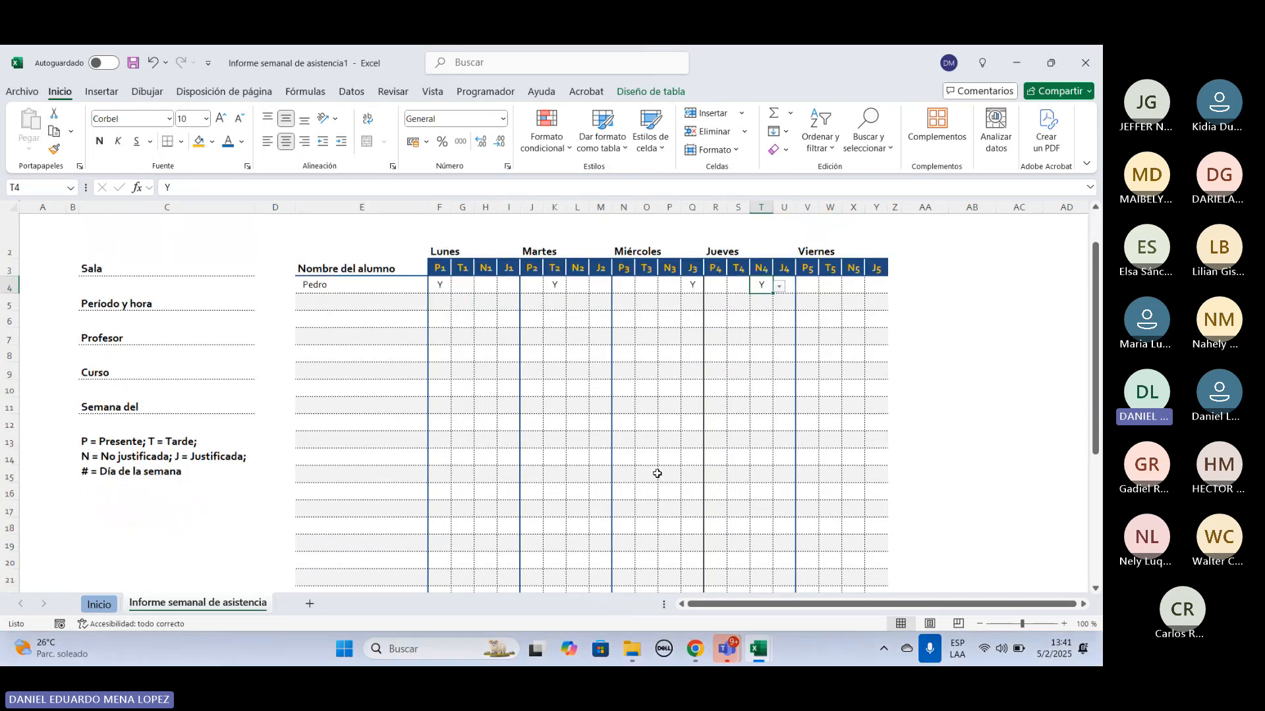
scroll(656, 474, up, 2)
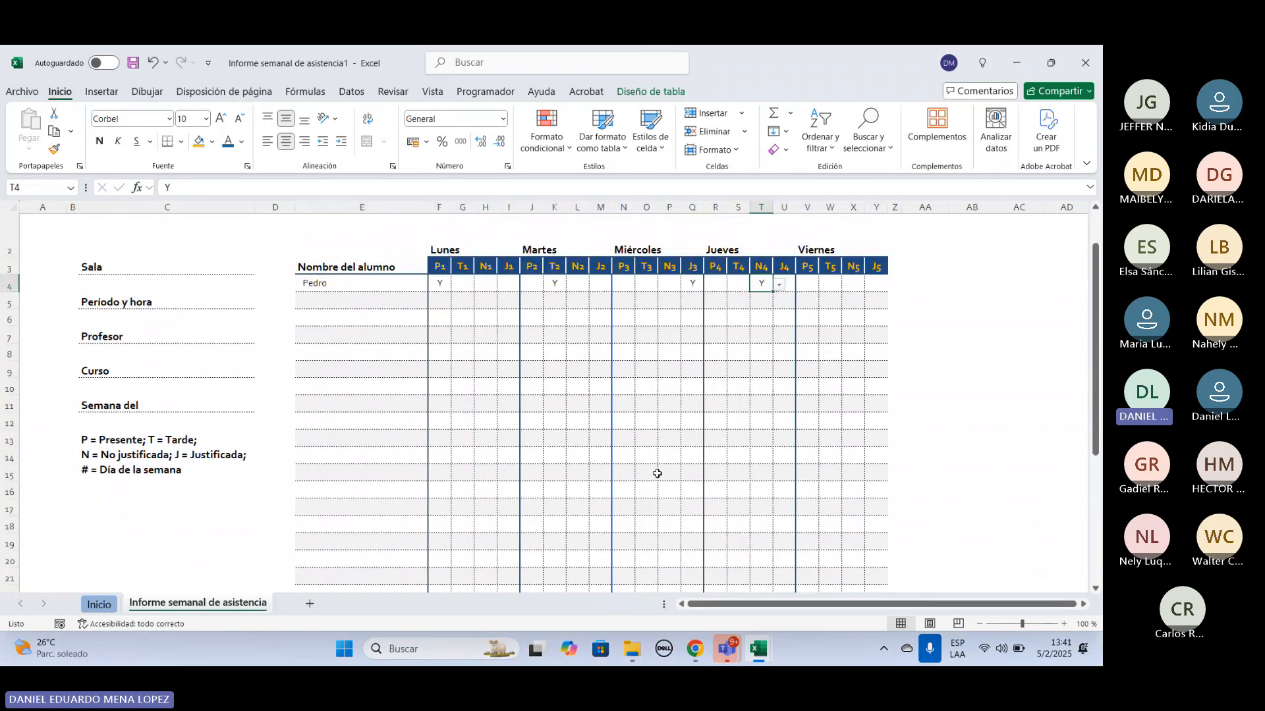
scroll(856, 528, down, 2)
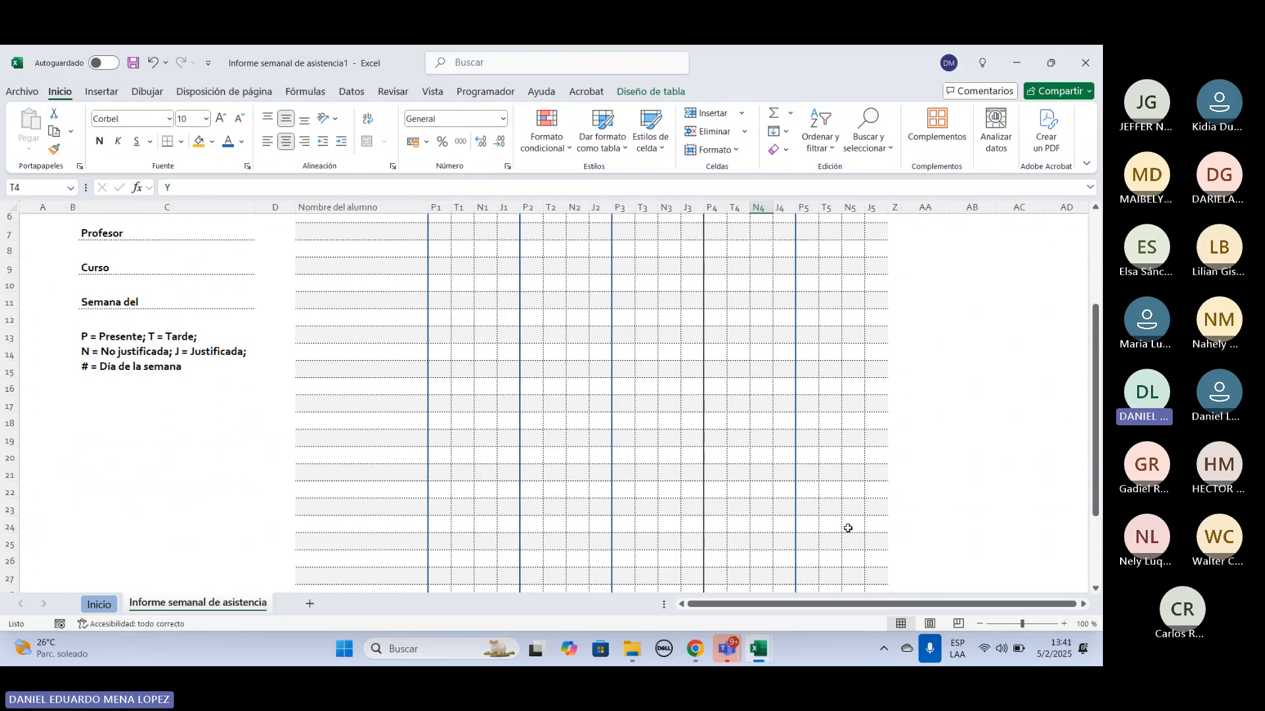
scroll(848, 528, down, 5)
scroll(825, 525, up, 5)
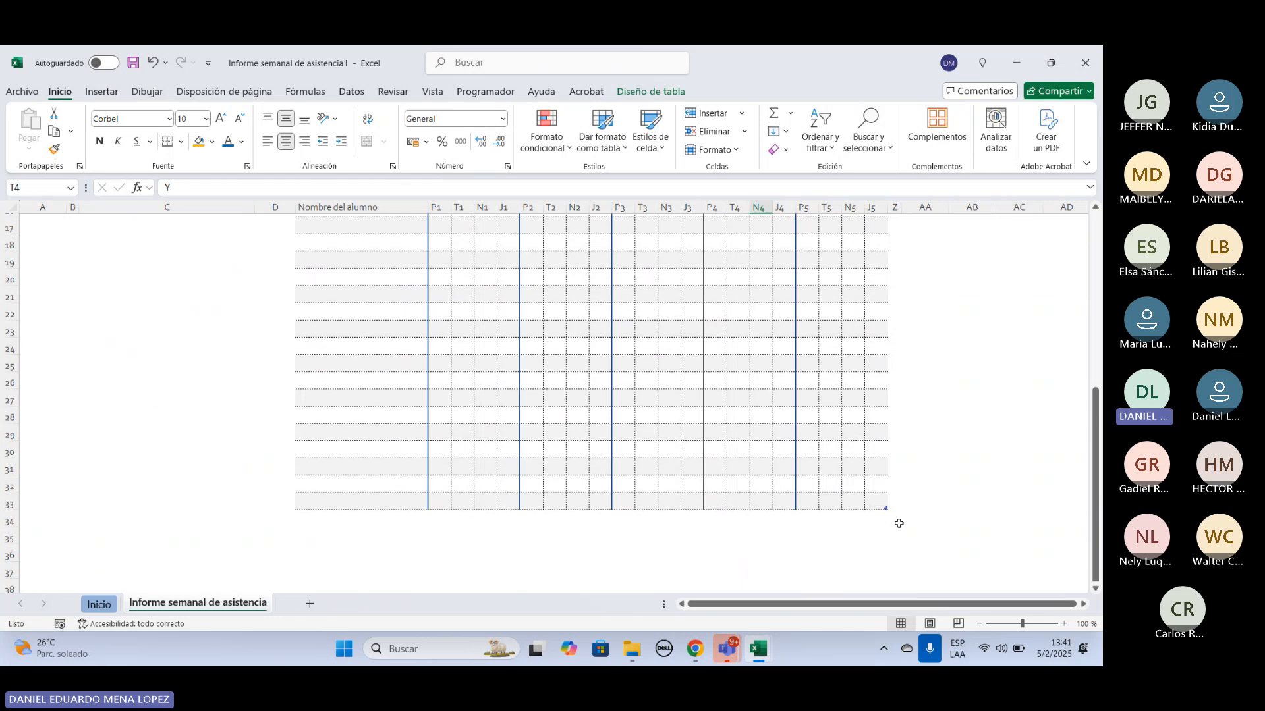
scroll(899, 523, up, 3)
scroll(882, 519, down, 1)
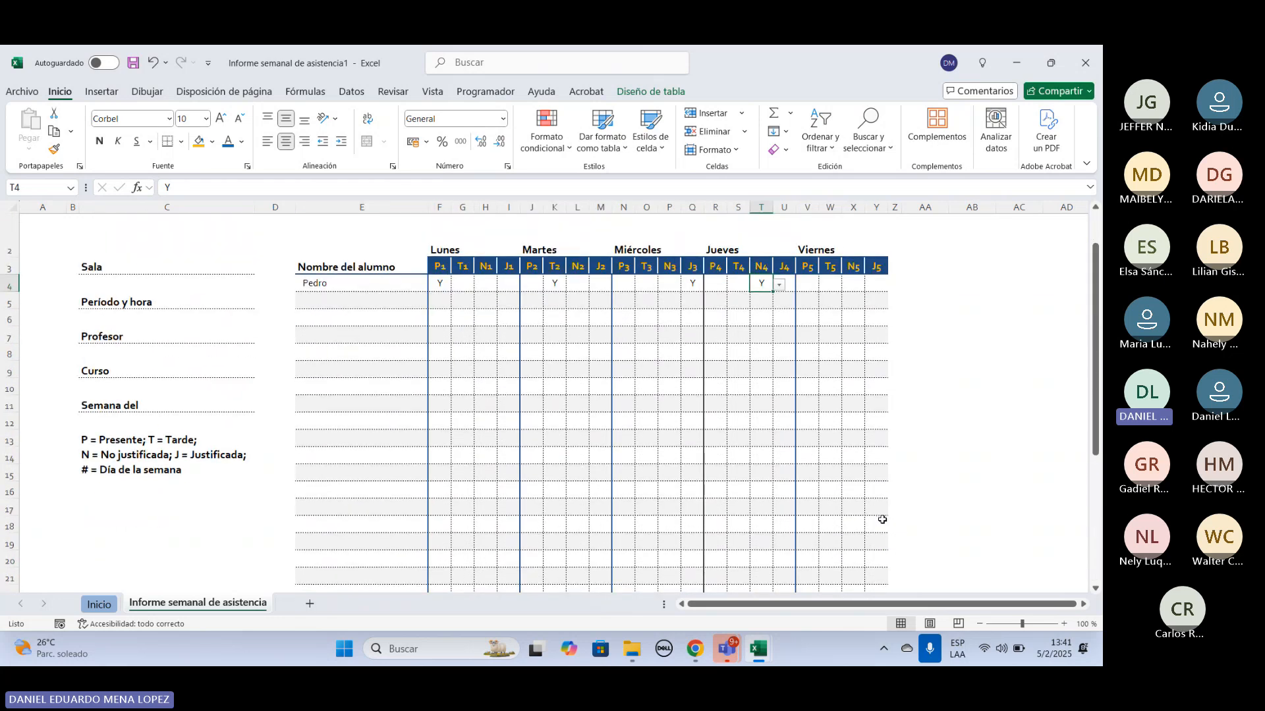
scroll(882, 520, down, 4)
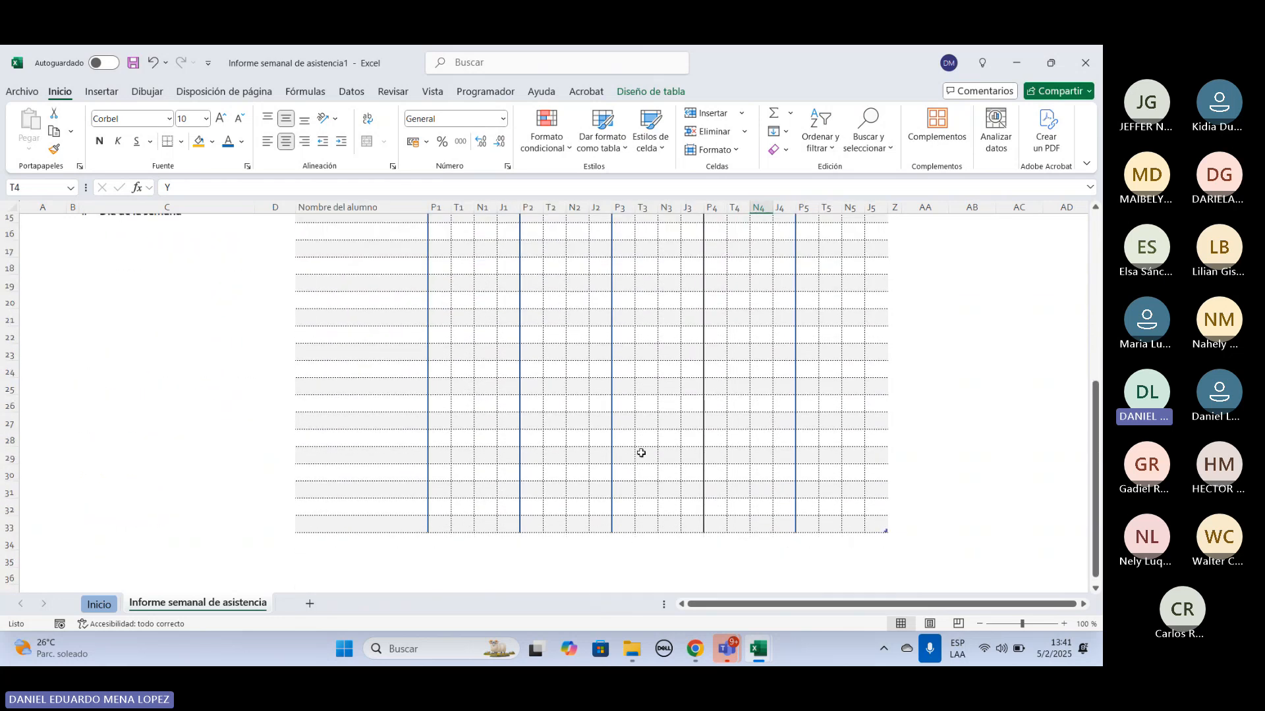
scroll(641, 453, up, 4)
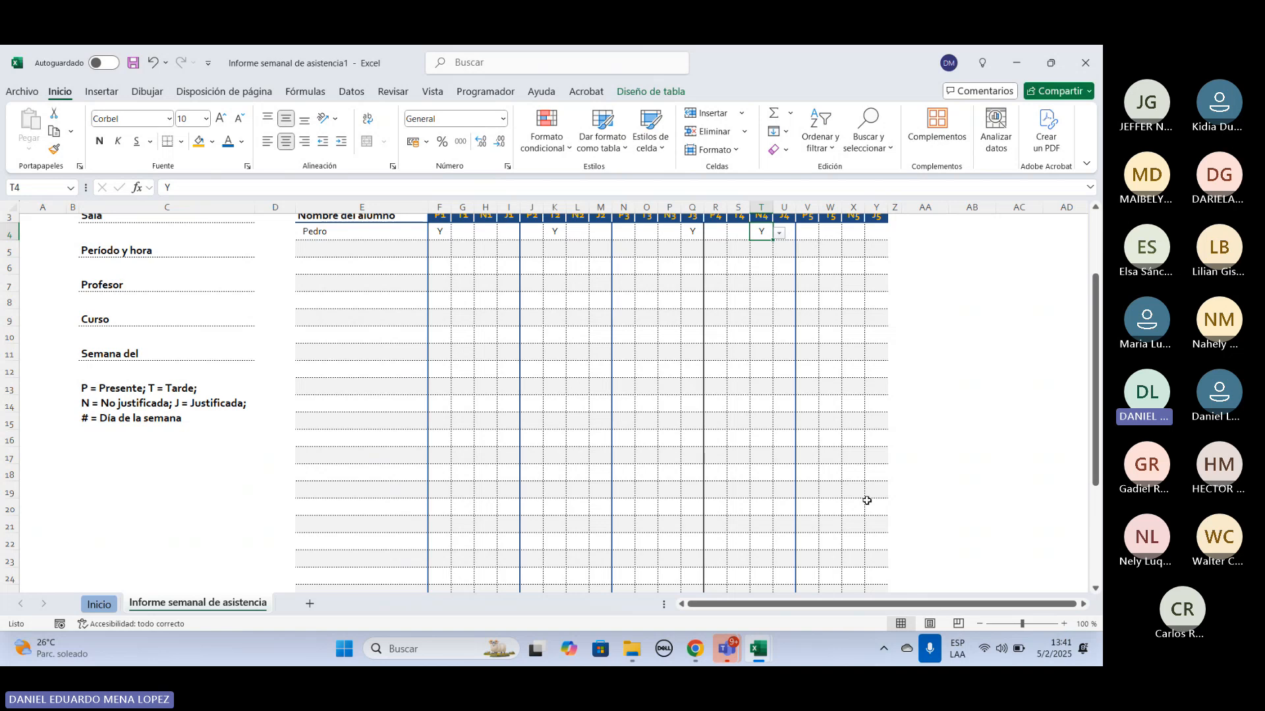
Extend the attendance table rightward from column Y to column AC, keeping row 33 as its last row.
scroll(867, 500, down, 5)
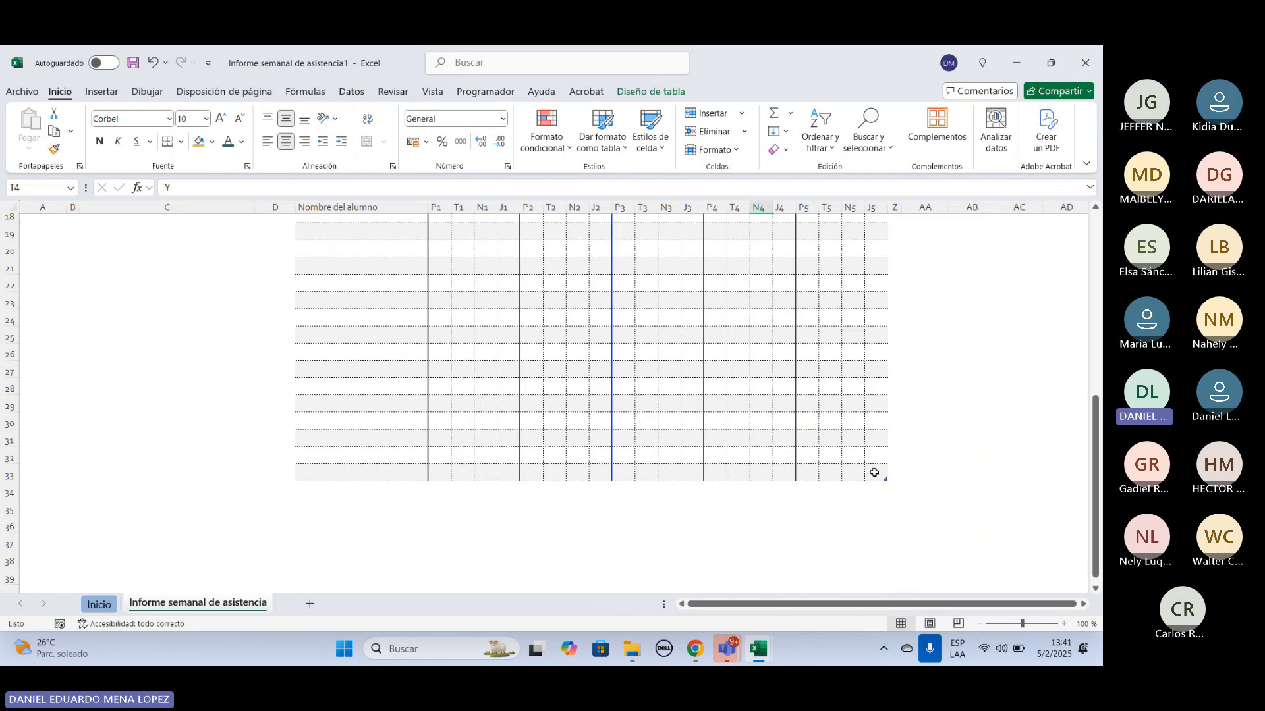
click(875, 473)
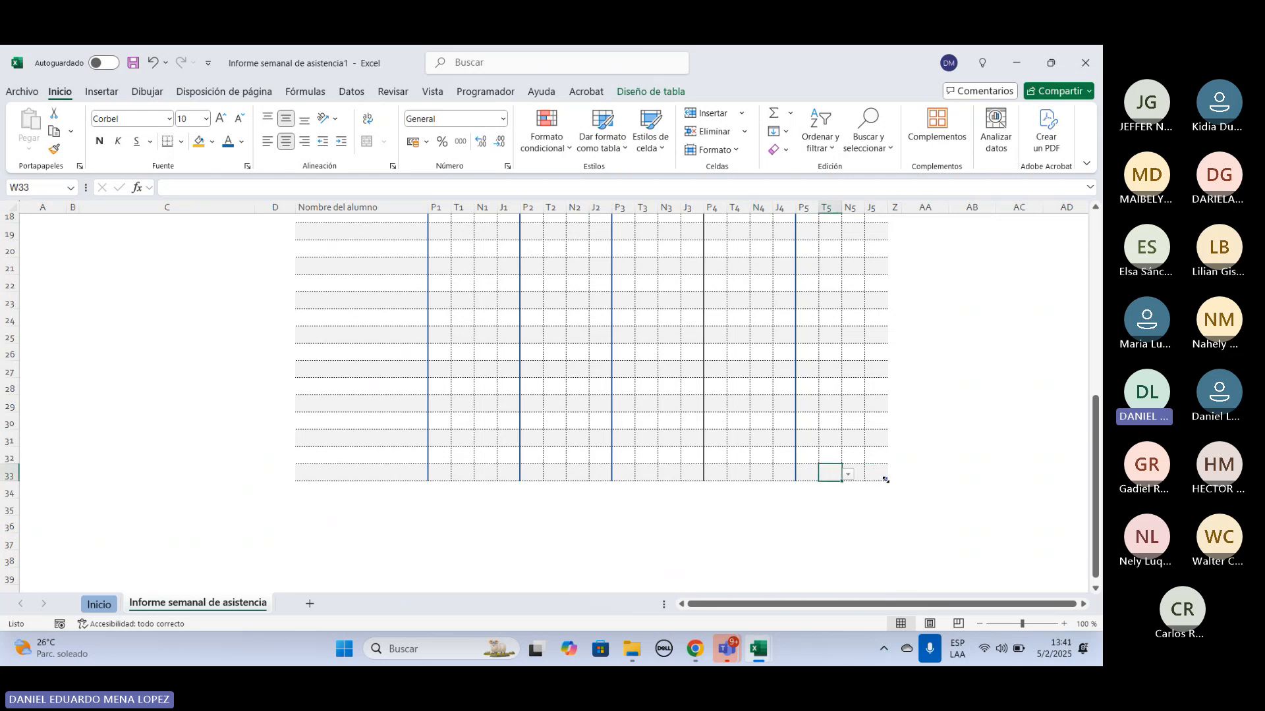
drag(886, 480, 1030, 485)
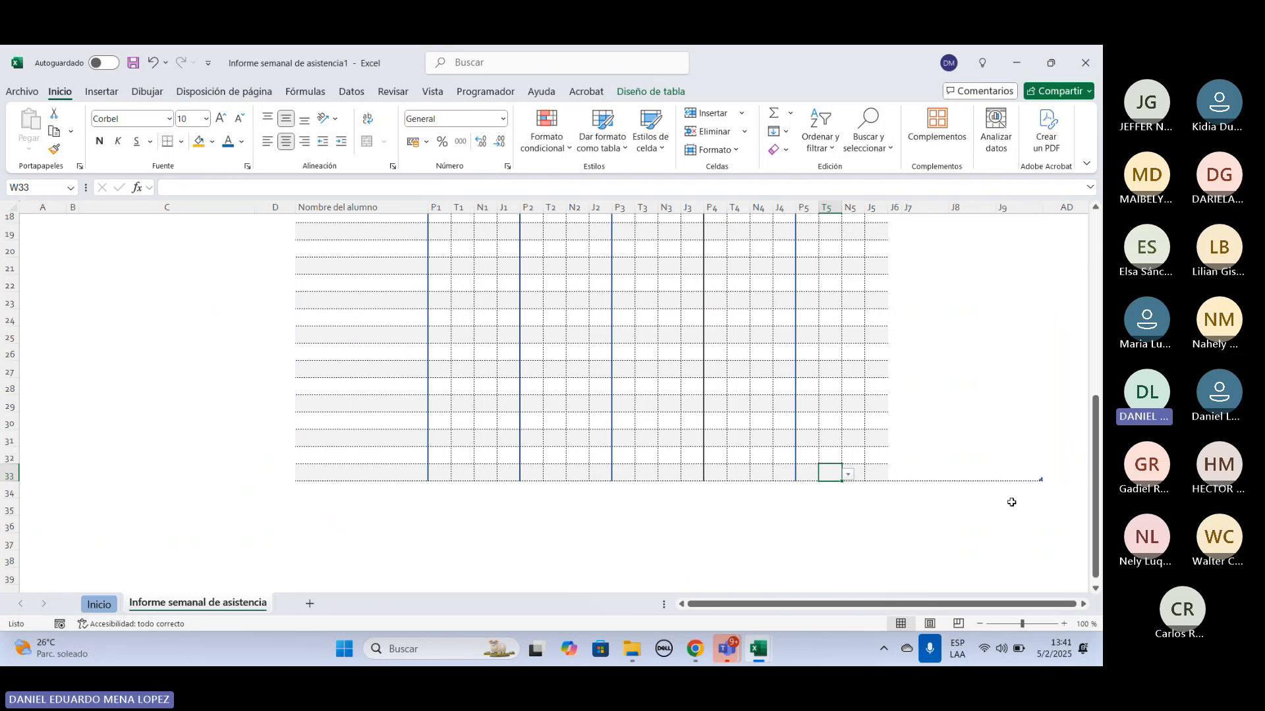
scroll(948, 553, up, 6)
scroll(949, 554, up, 1)
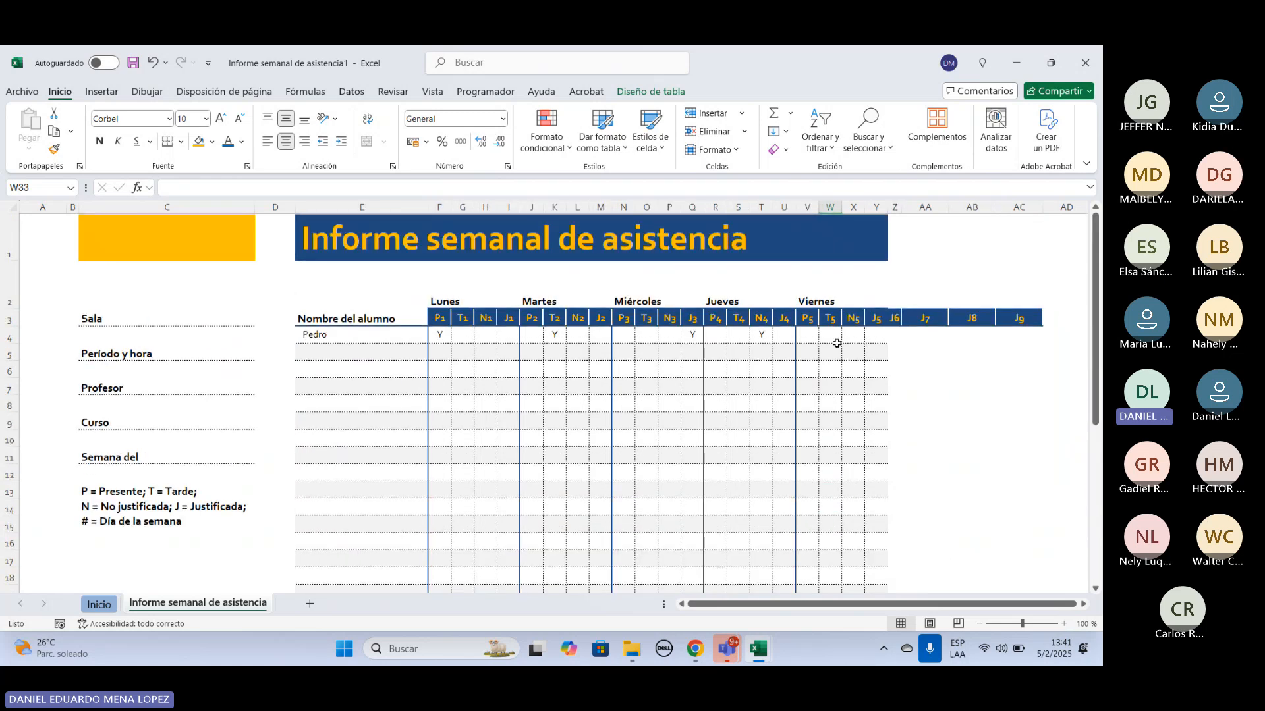
Try to move the Viernes cells V4:Y33 into the new columns Z to AC, and undo the move.
drag(807, 337, 887, 573)
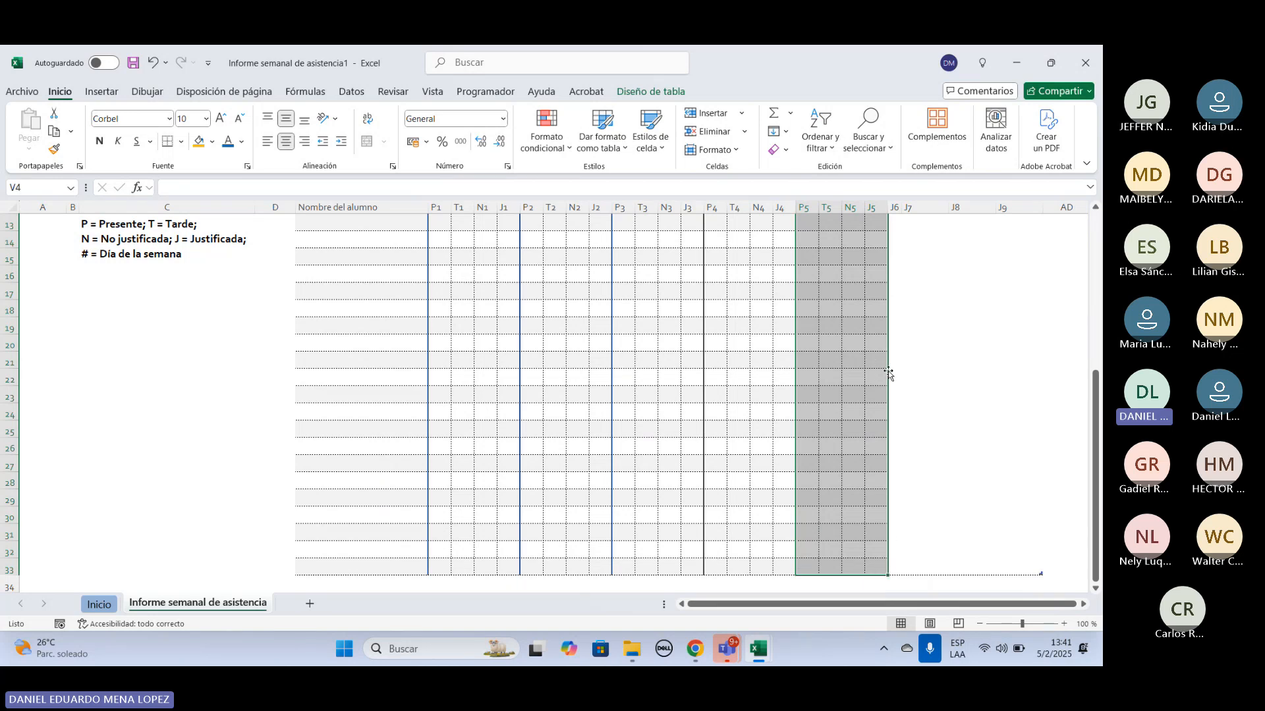
drag(888, 373, 993, 370)
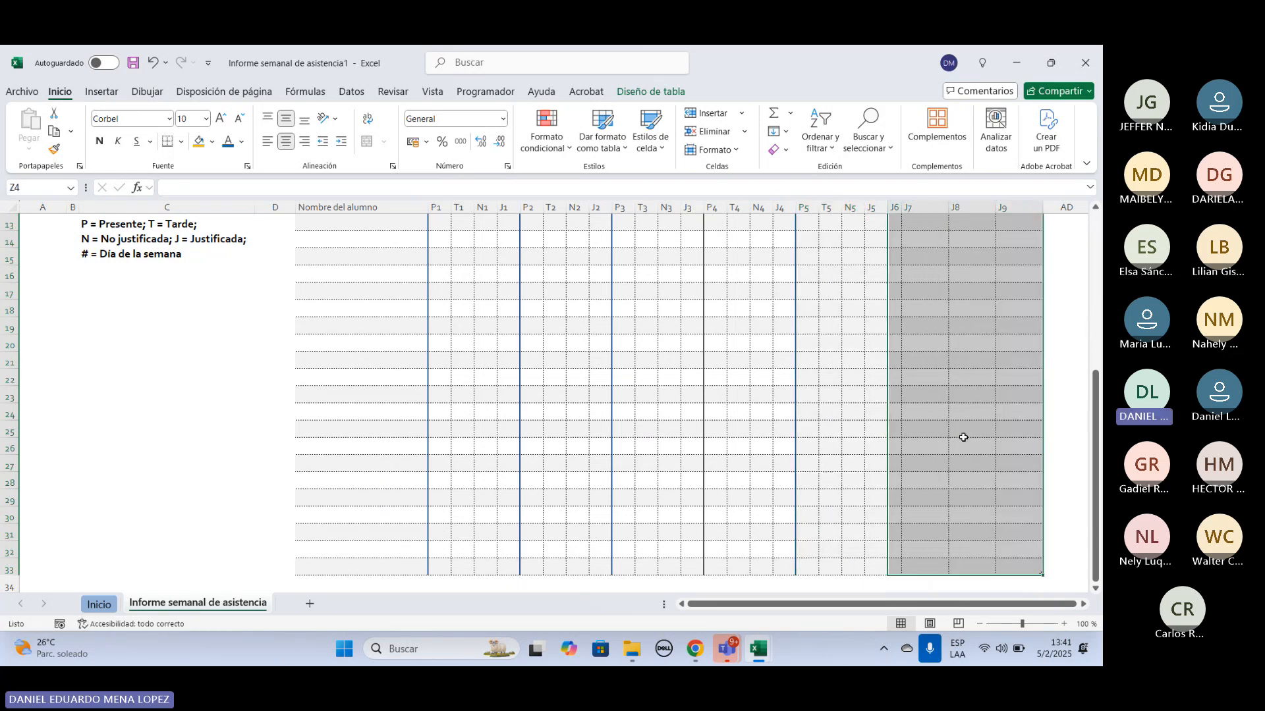
scroll(962, 435, up, 4)
click(988, 266)
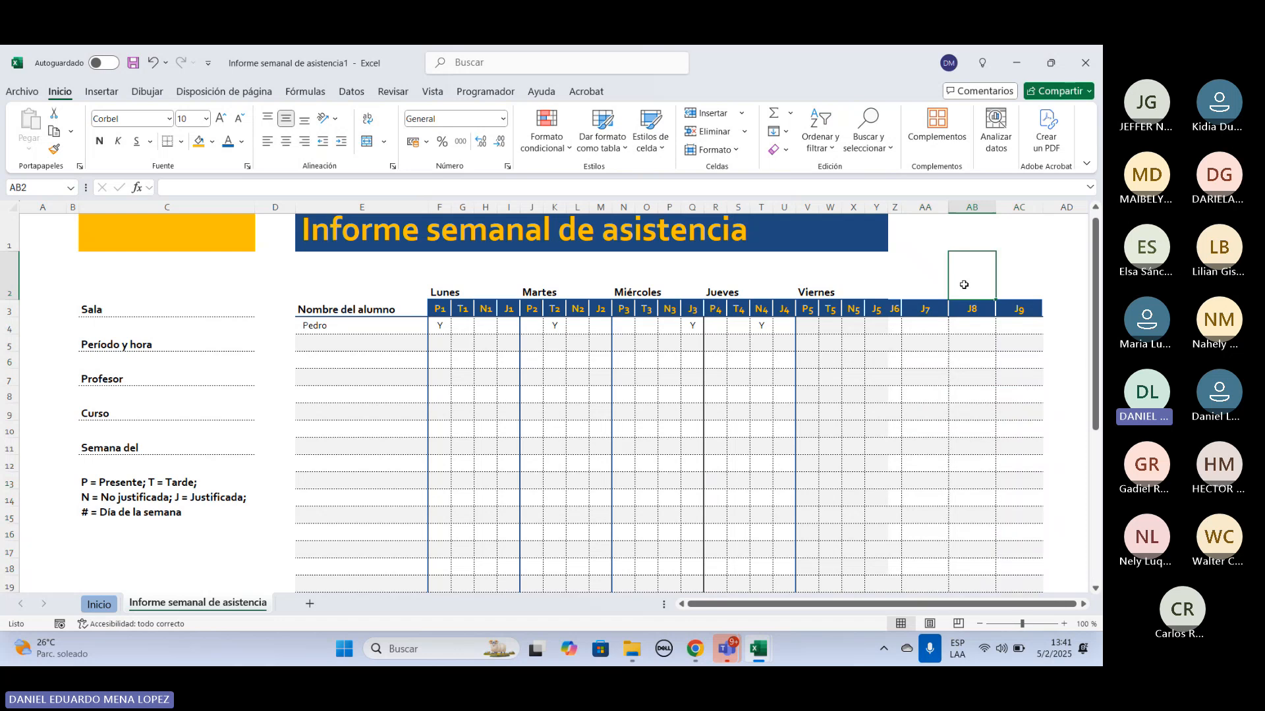
click(153, 62)
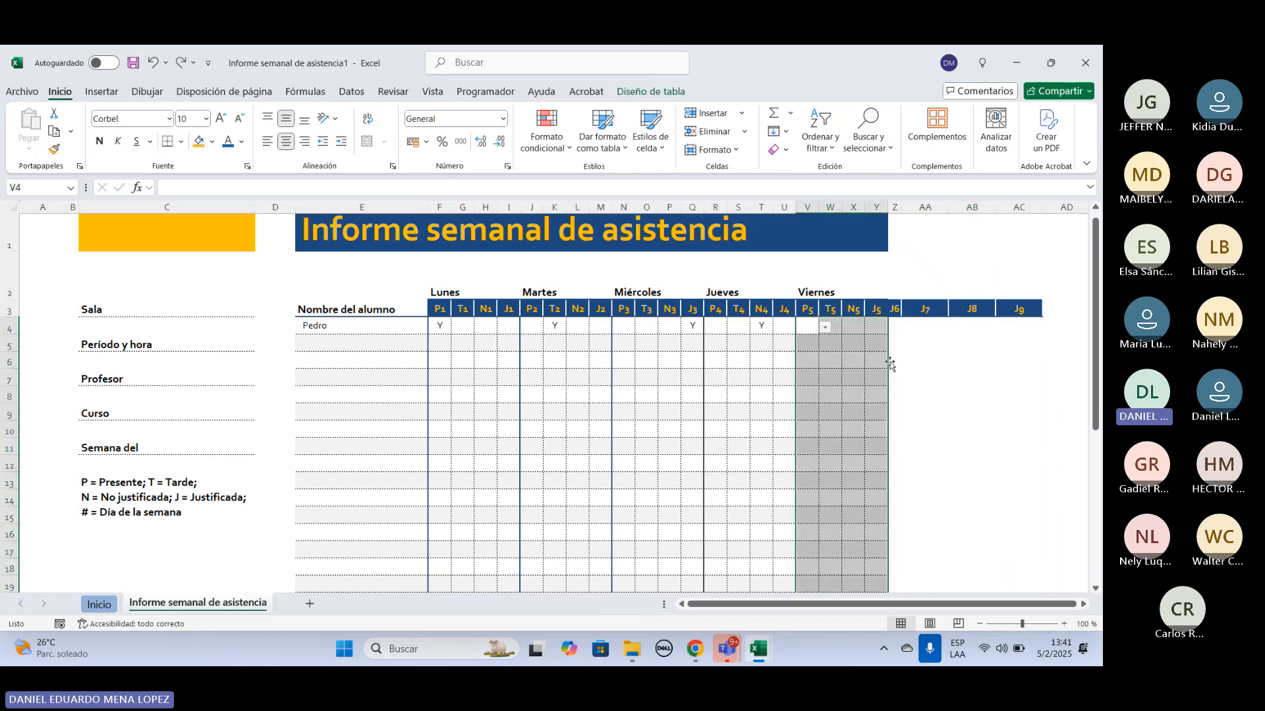
Copy the Viernes cells V4:Y33 and paste them into the added columns starting at Z4.
scroll(869, 342, down, 2)
scroll(939, 362, up, 2)
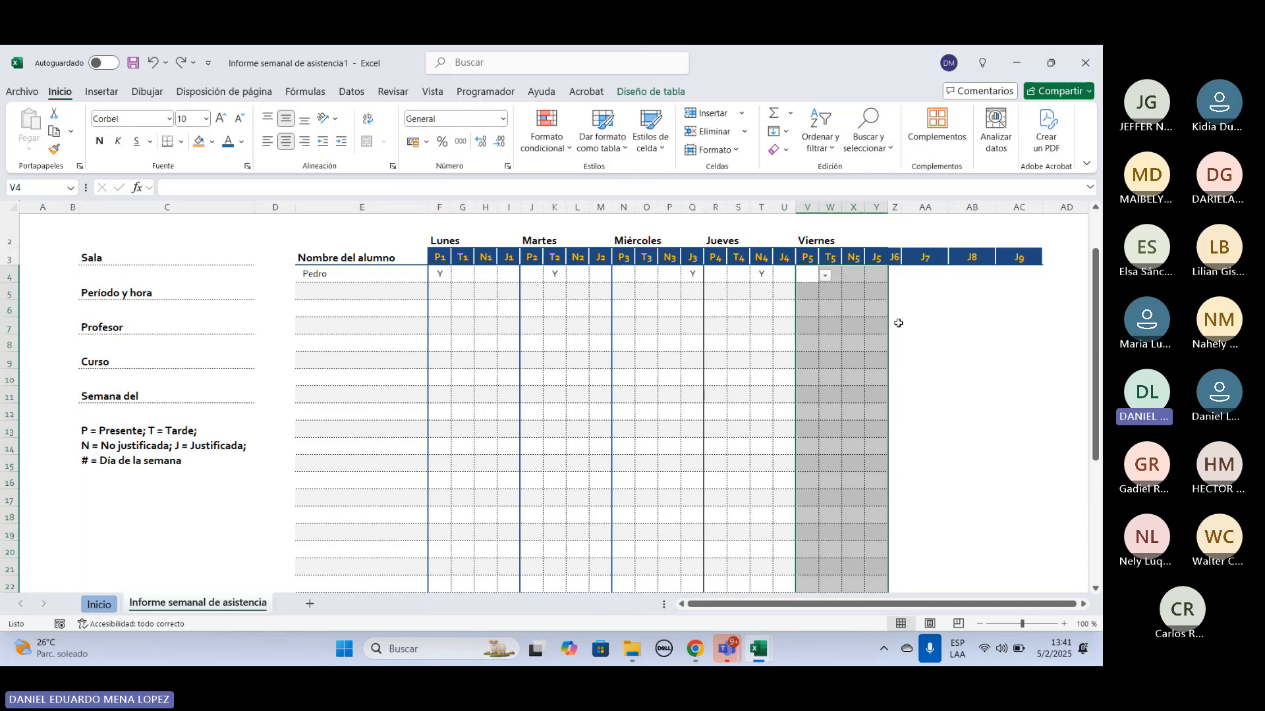
click(921, 310)
drag(802, 272, 867, 511)
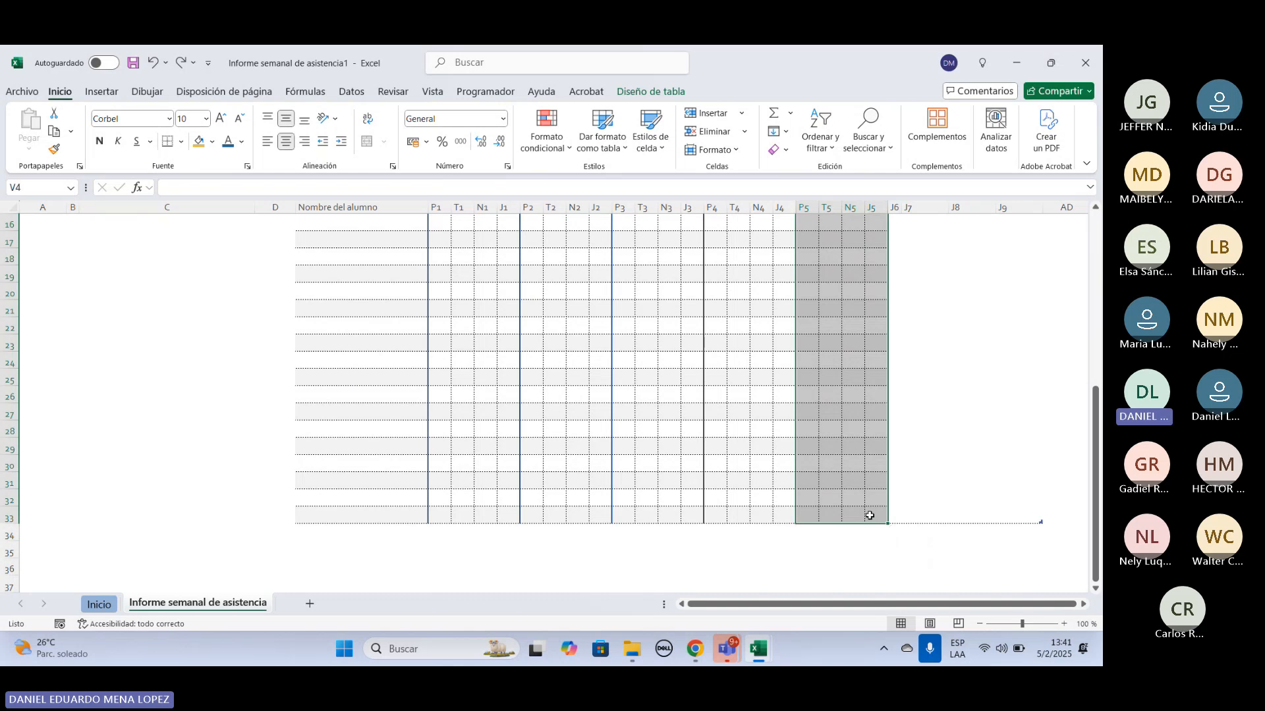
key(ctrl+c)
scroll(959, 461, up, 4)
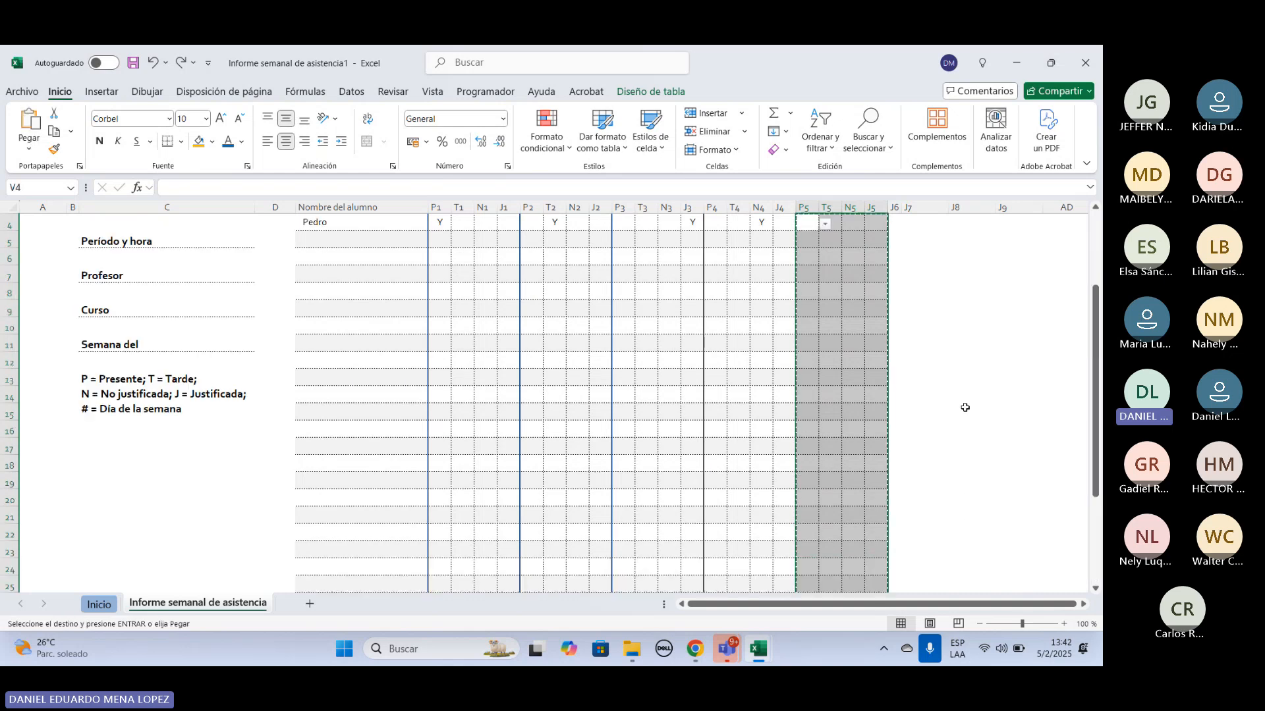
key(Right)
key(Right)
key(Right)
key(Right)
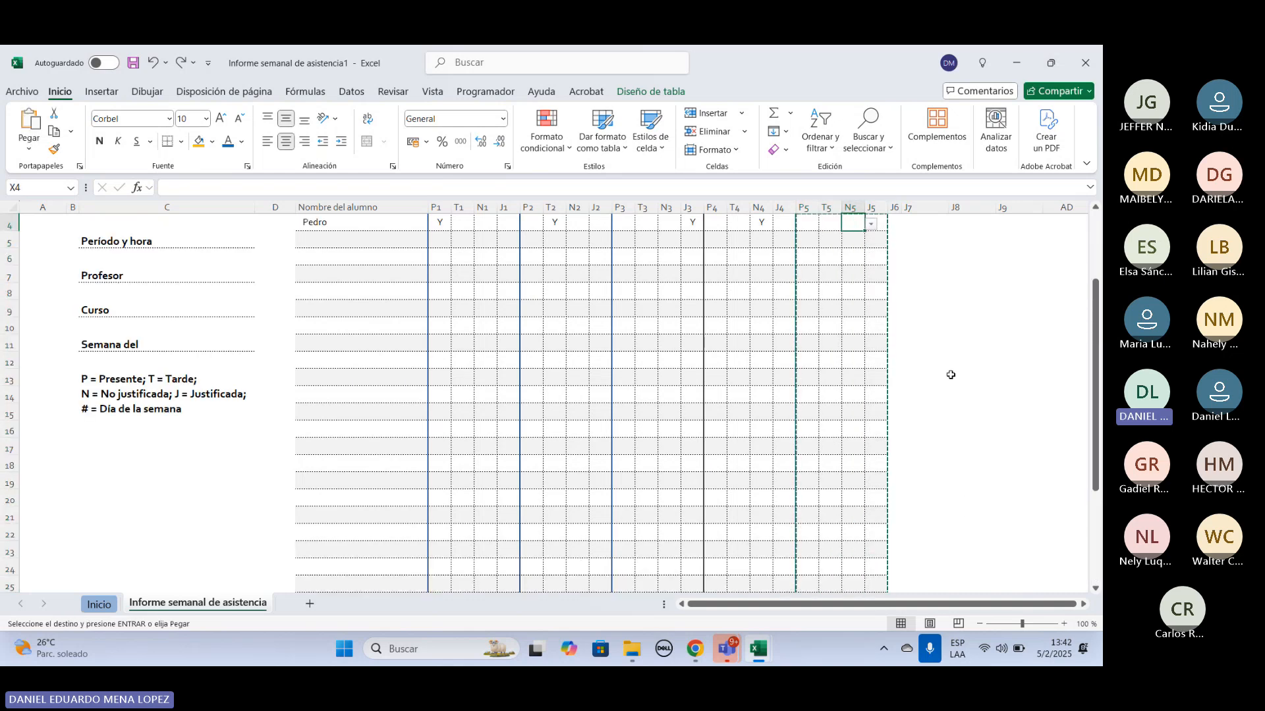
key(Right)
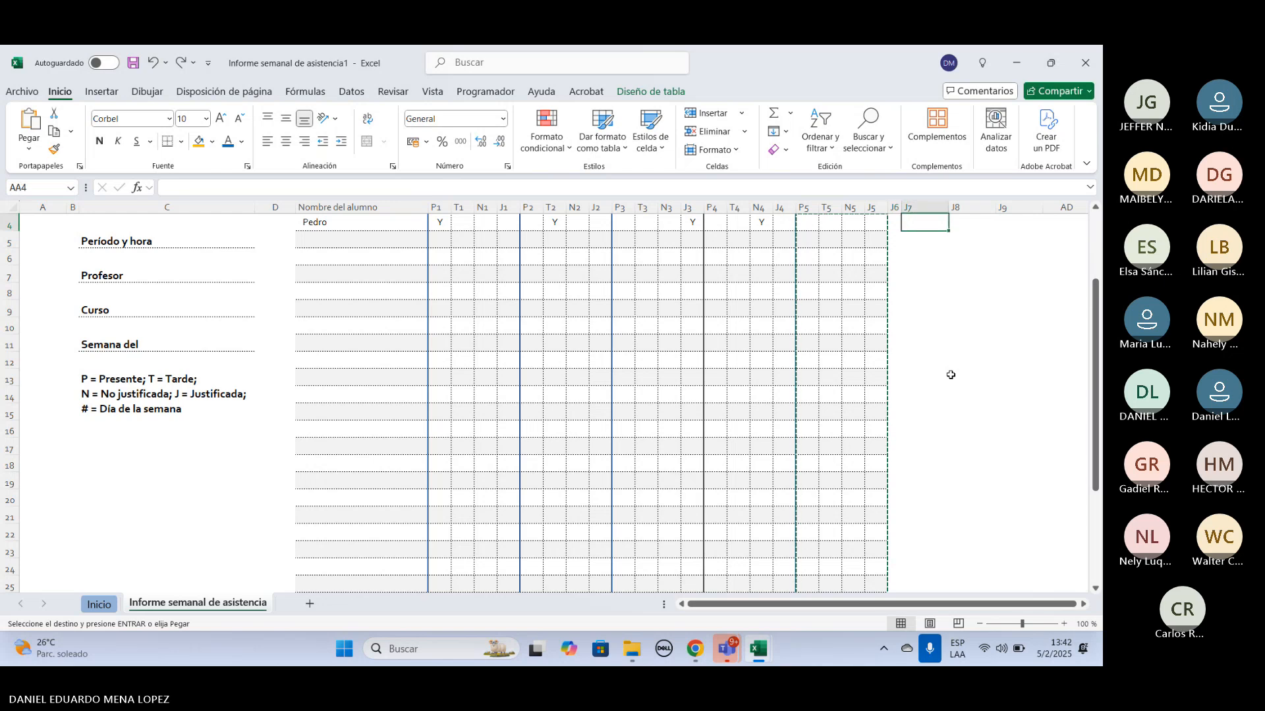
key(Left)
key(ctrl+v)
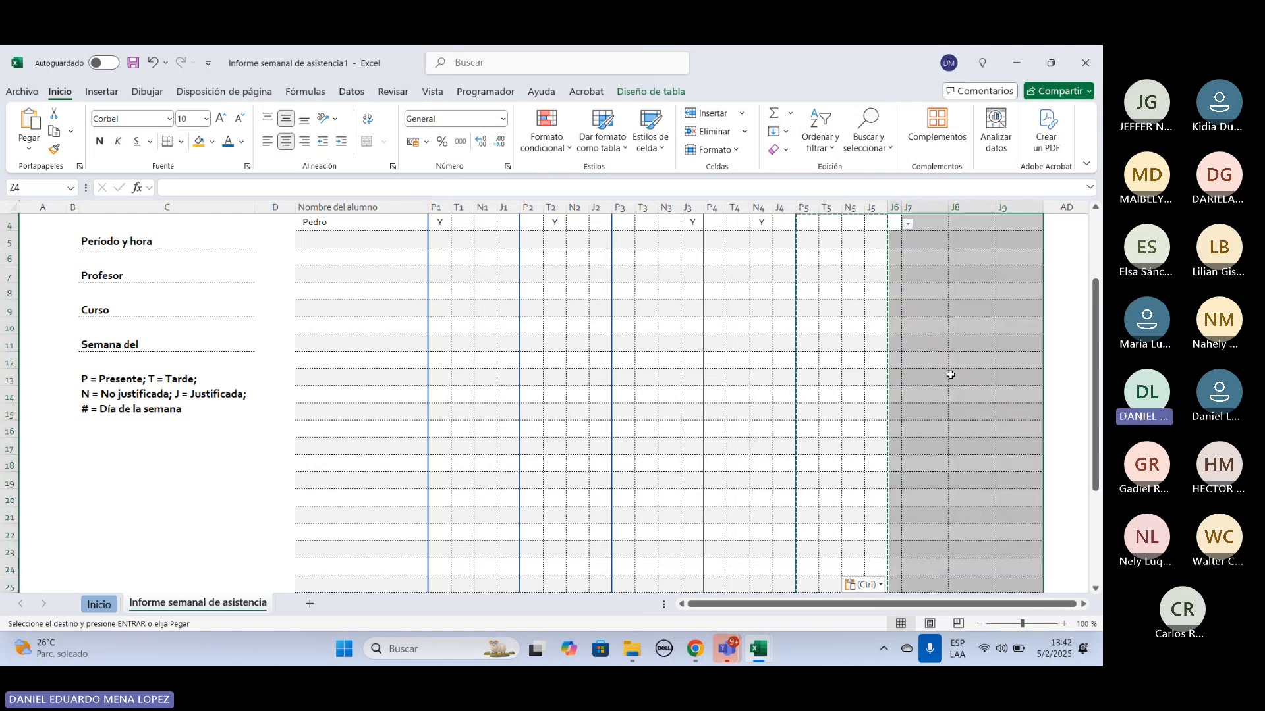
click(1067, 294)
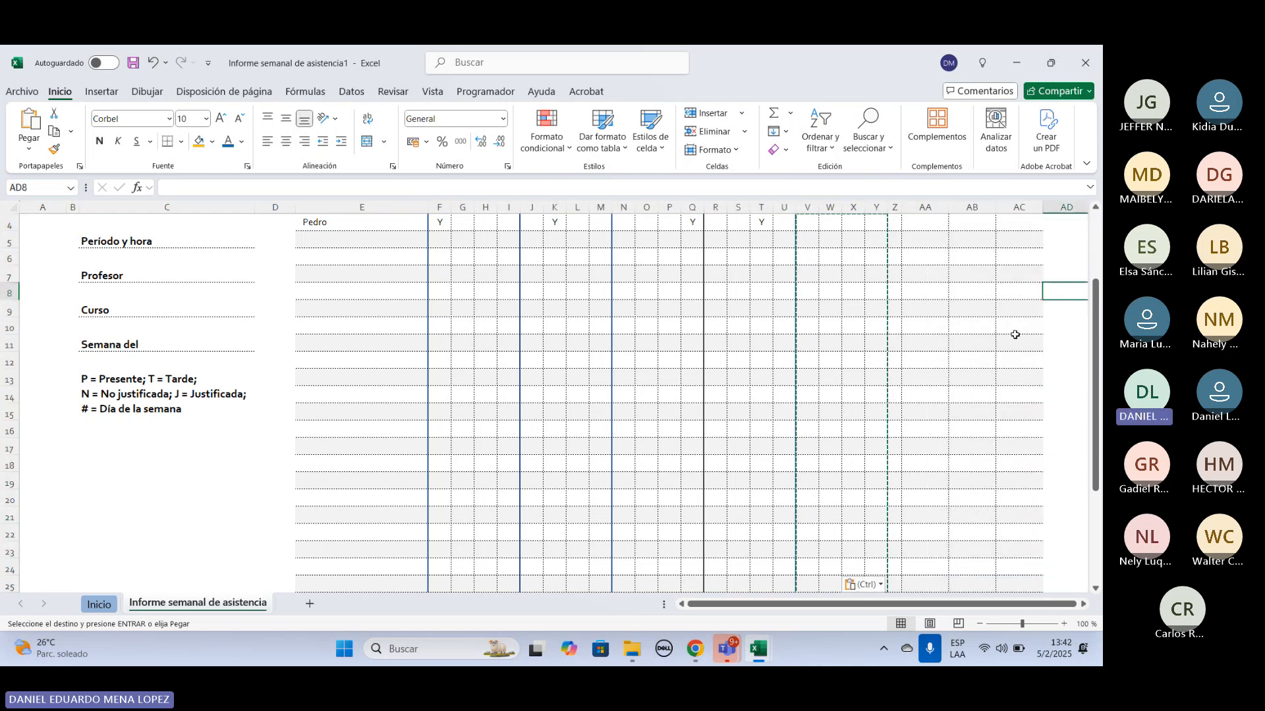
scroll(1002, 316, up, 1)
click(979, 260)
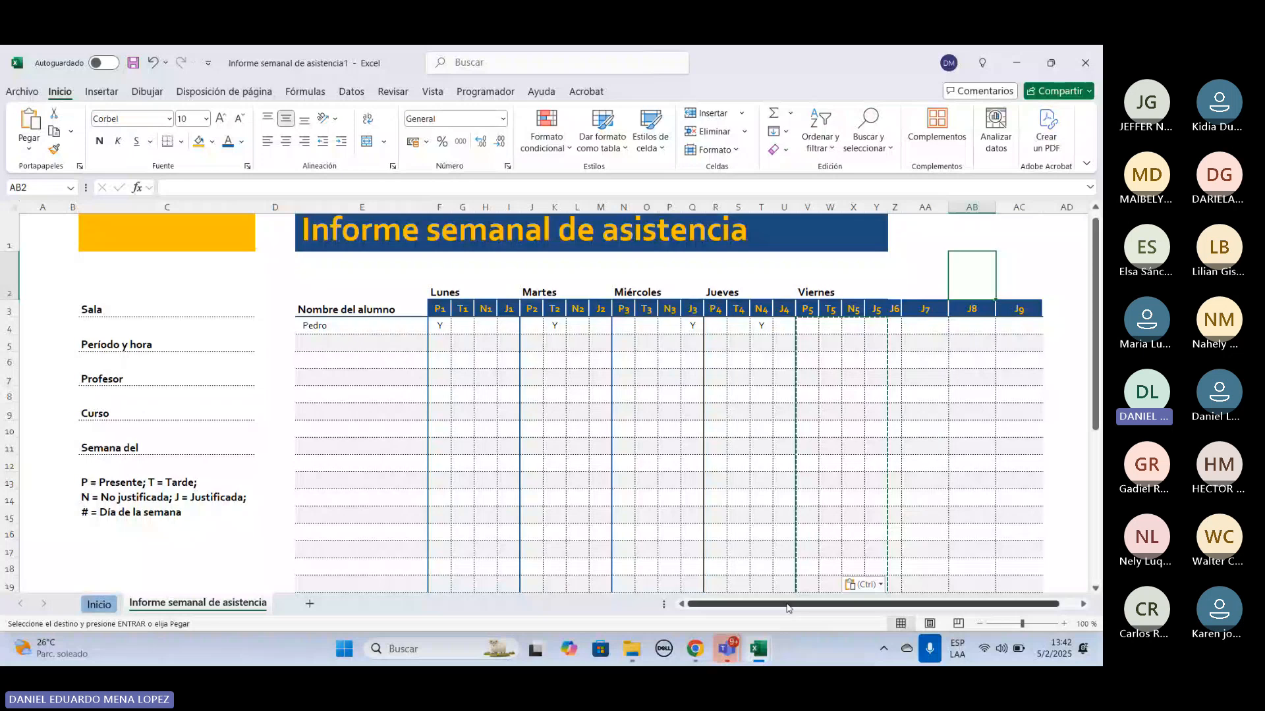
Enter a second student's first name in E5 and go through that row's attendance cells from Lunes to Jueves.
double_click(360, 347)
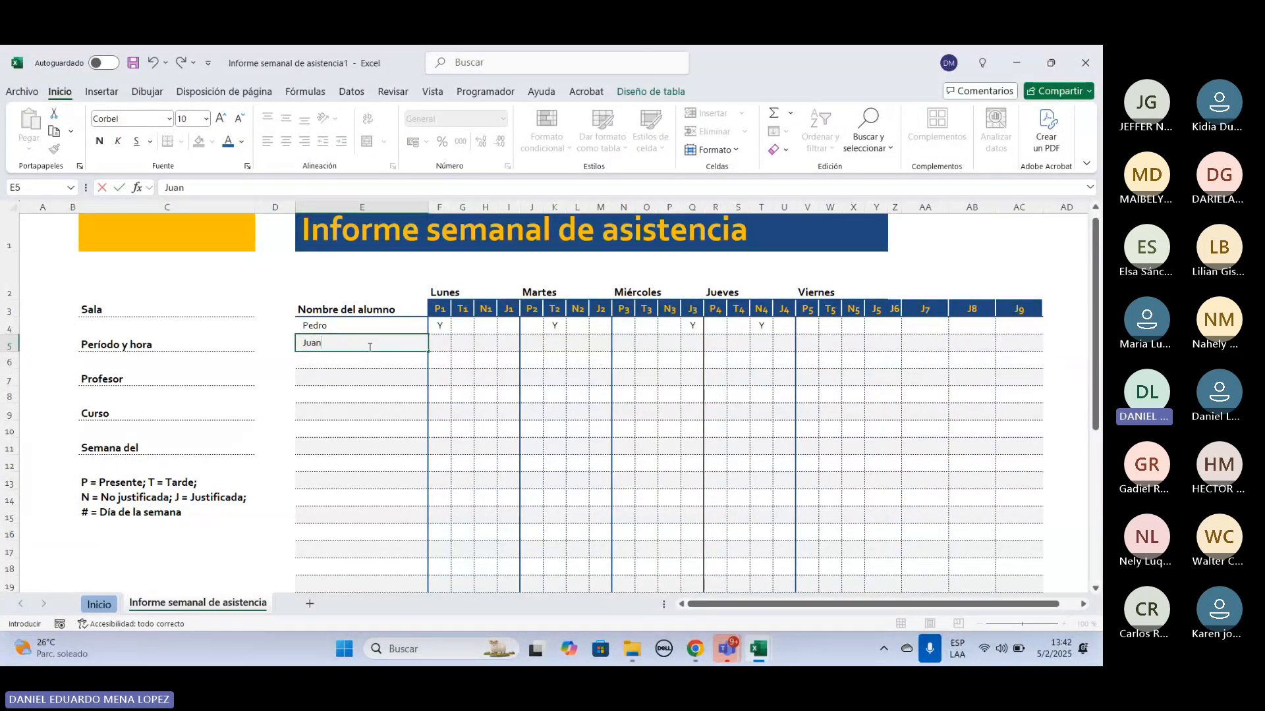
click(441, 346)
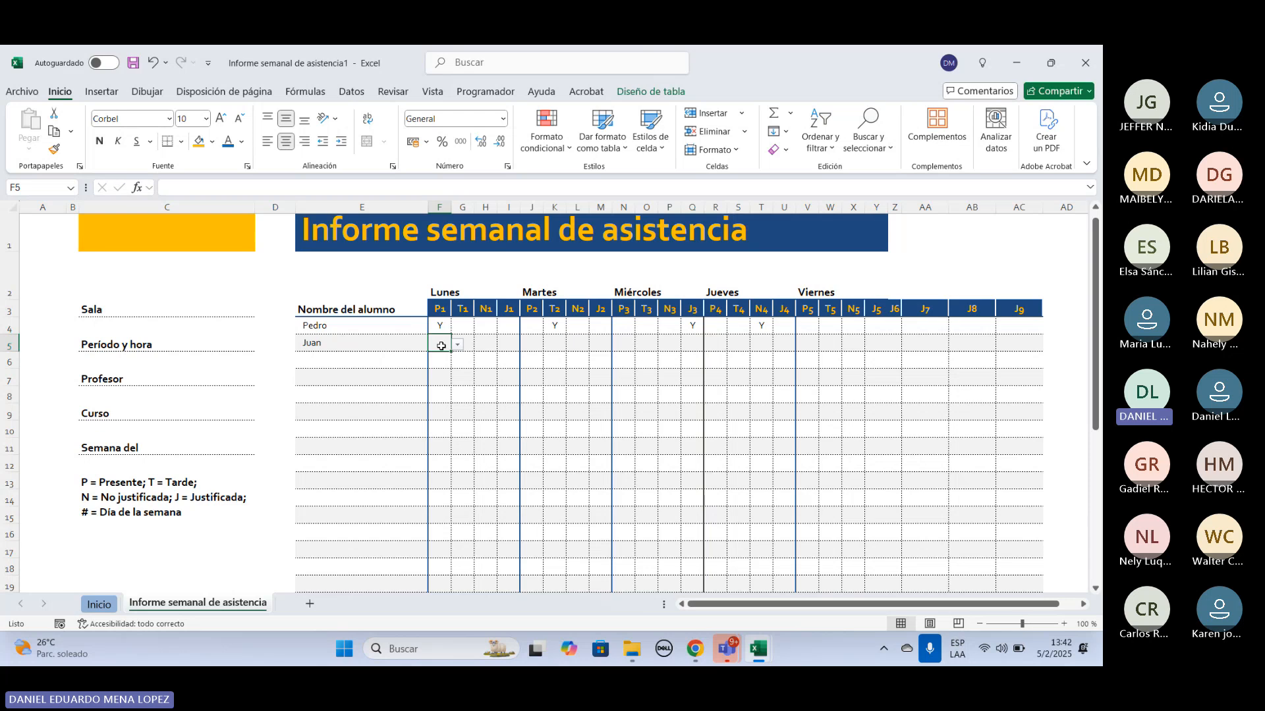
click(554, 339)
click(684, 343)
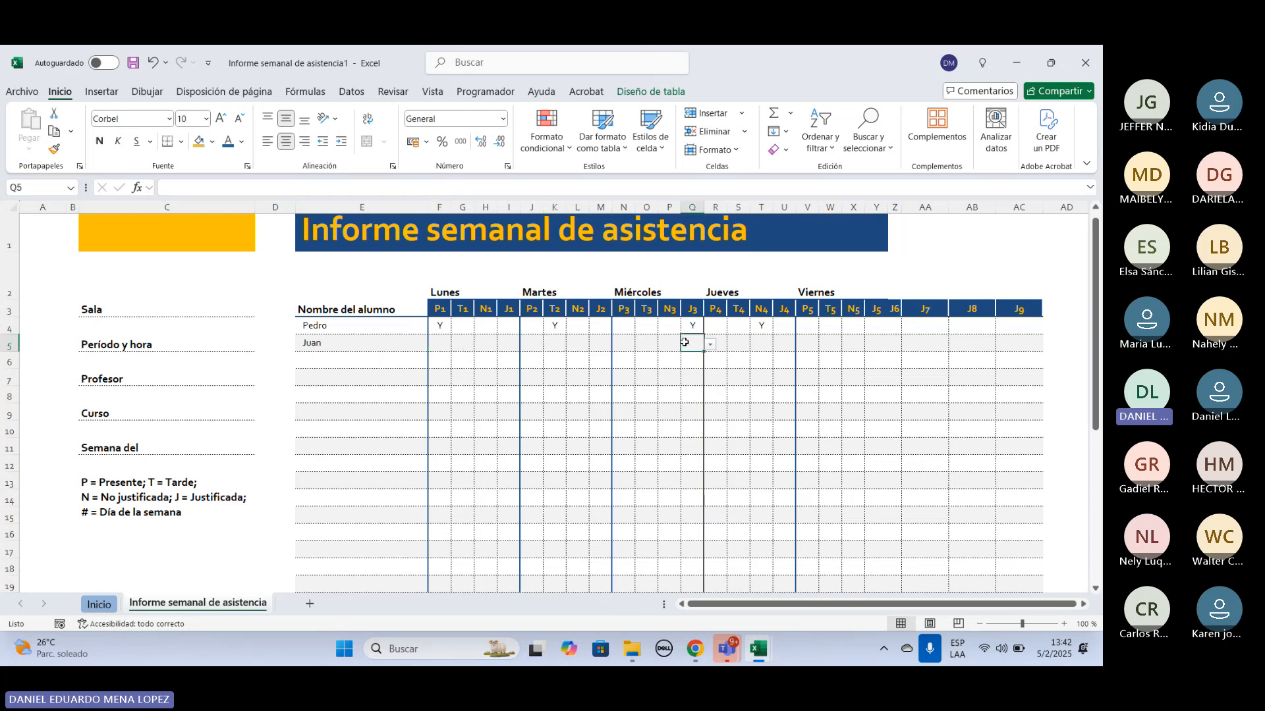
click(746, 343)
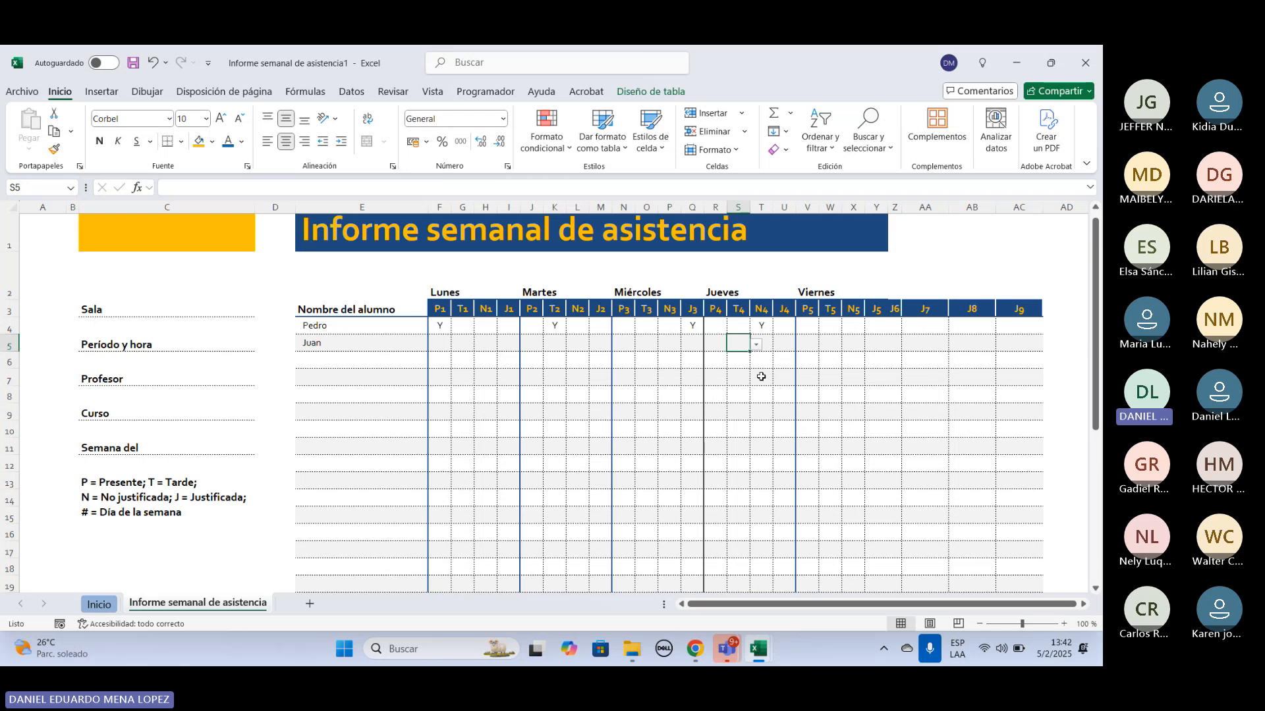
scroll(731, 394, up, 1)
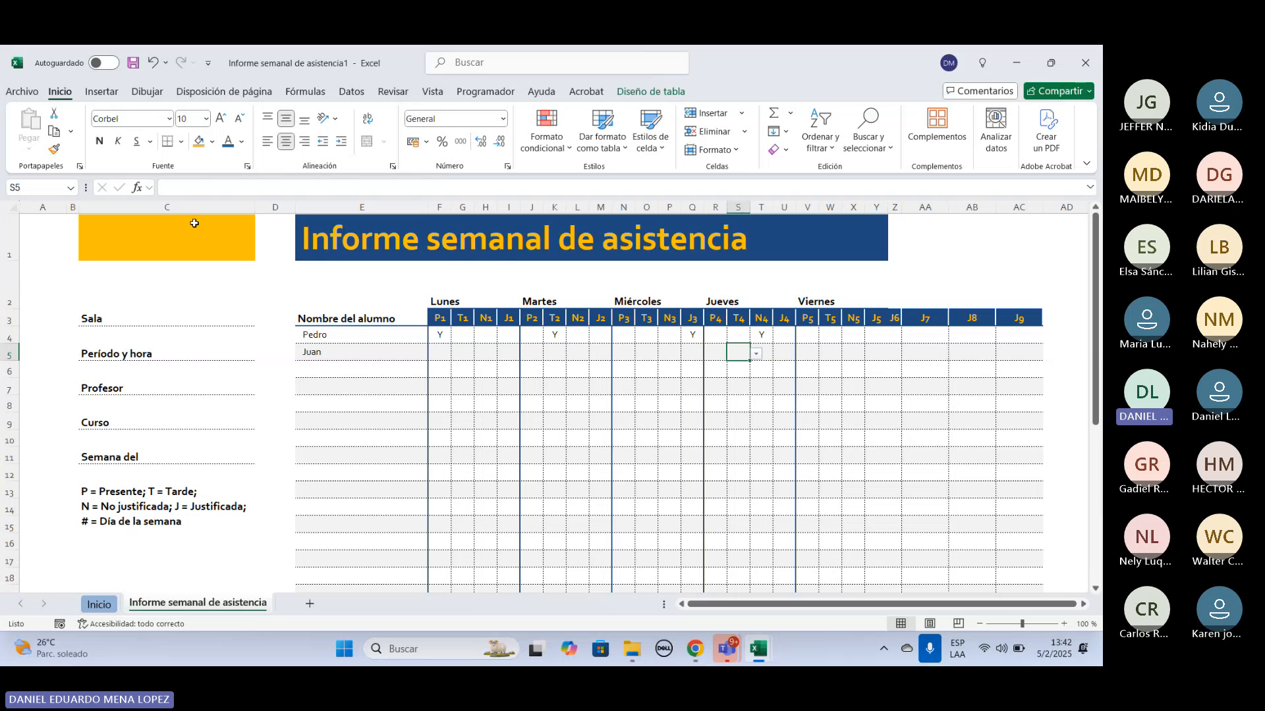
Open the full gallery of new-workbook templates and look through the calendars, invoices and inventories offered.
click(20, 93)
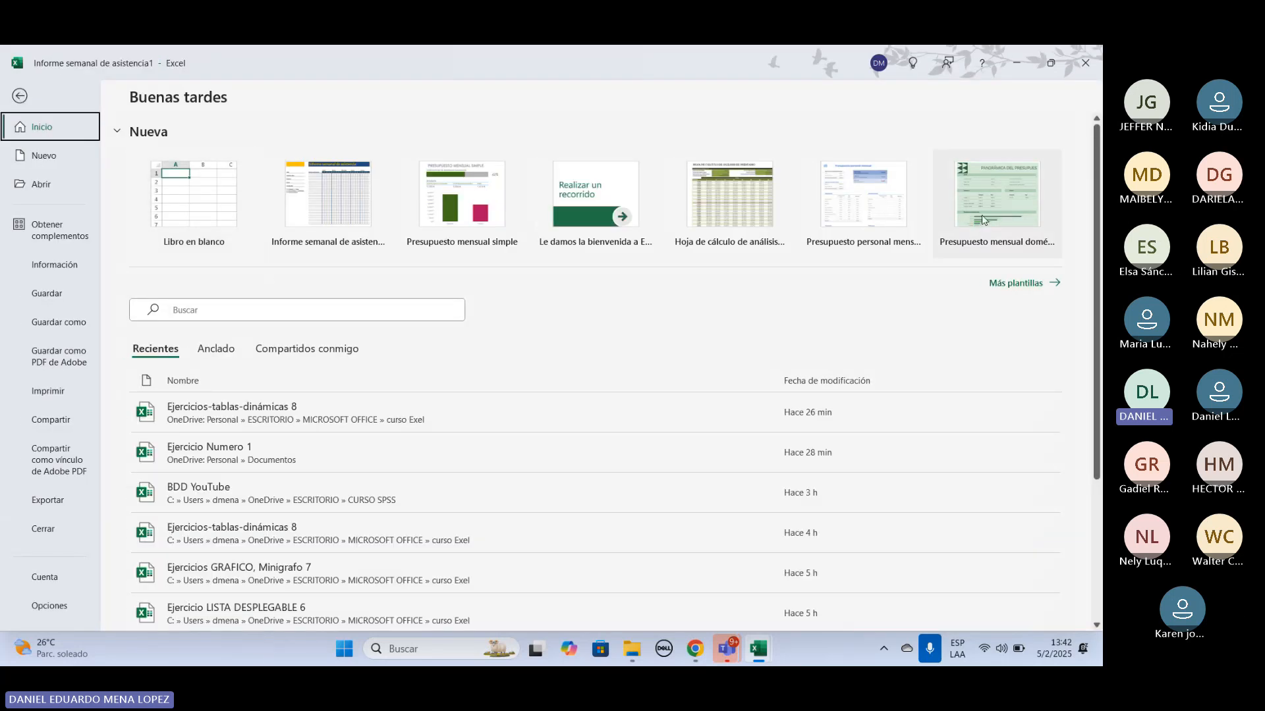
click(1050, 282)
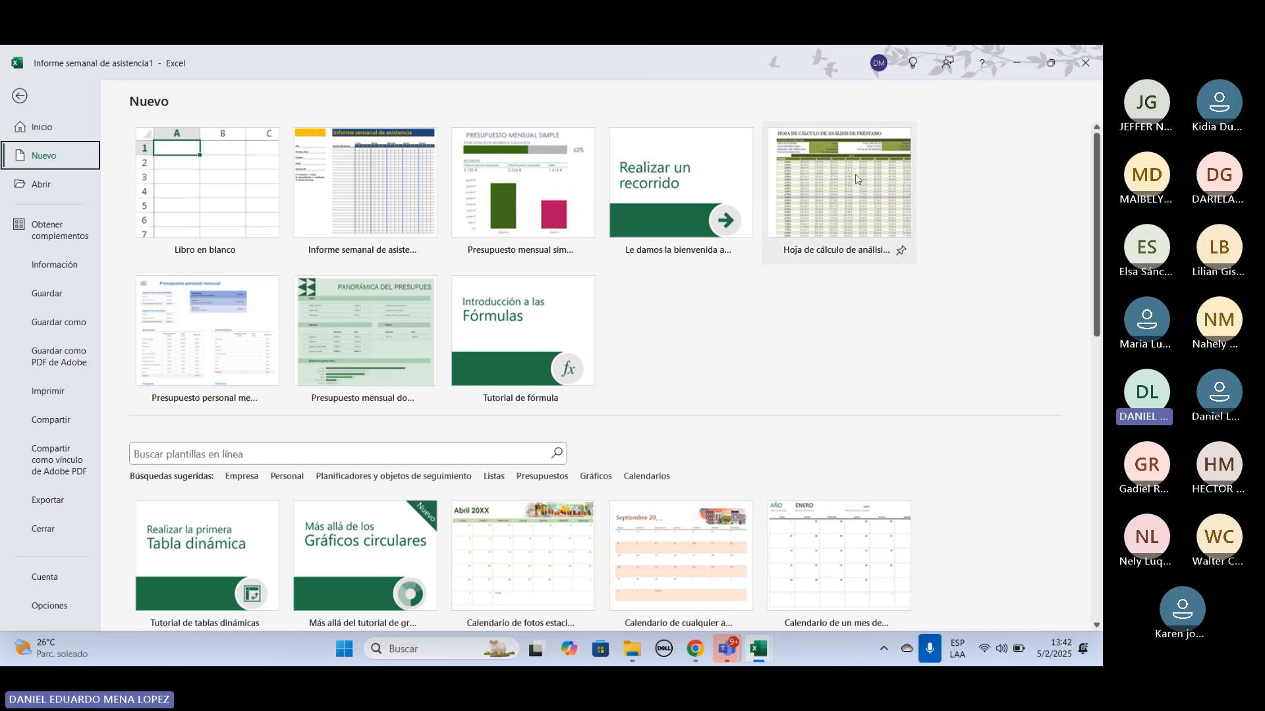
scroll(757, 395, down, 3)
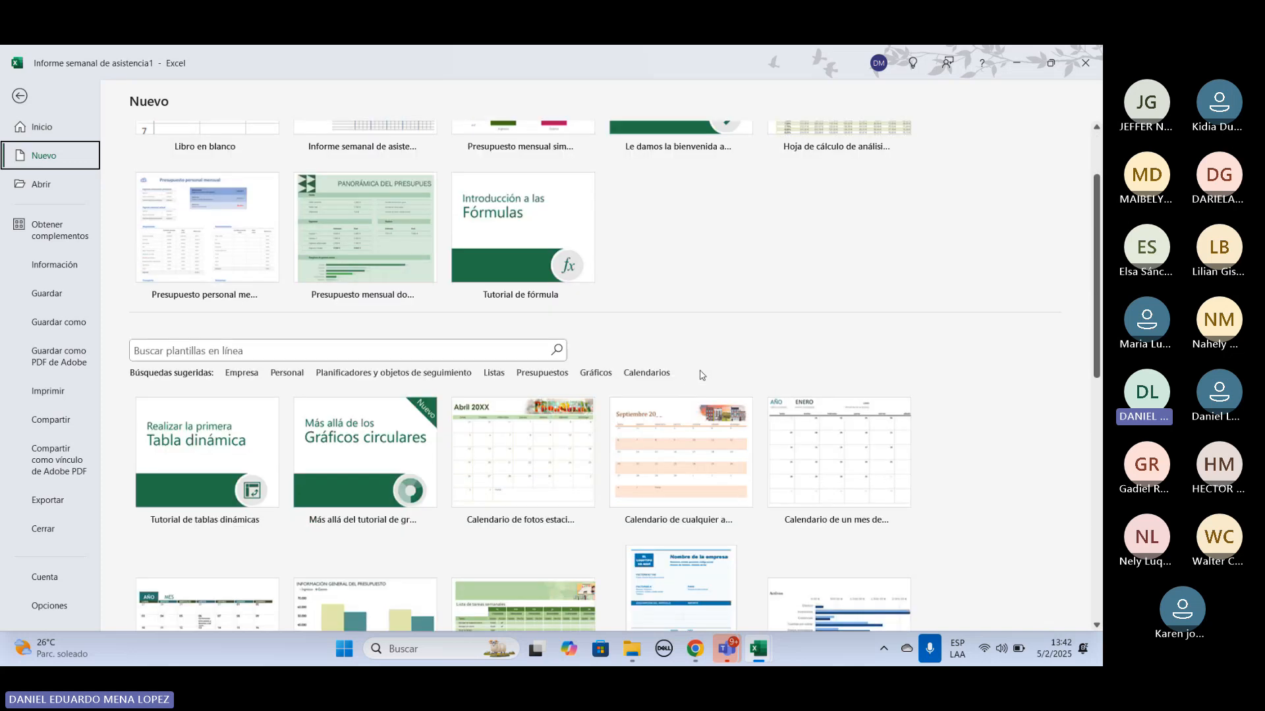
scroll(703, 375, down, 4)
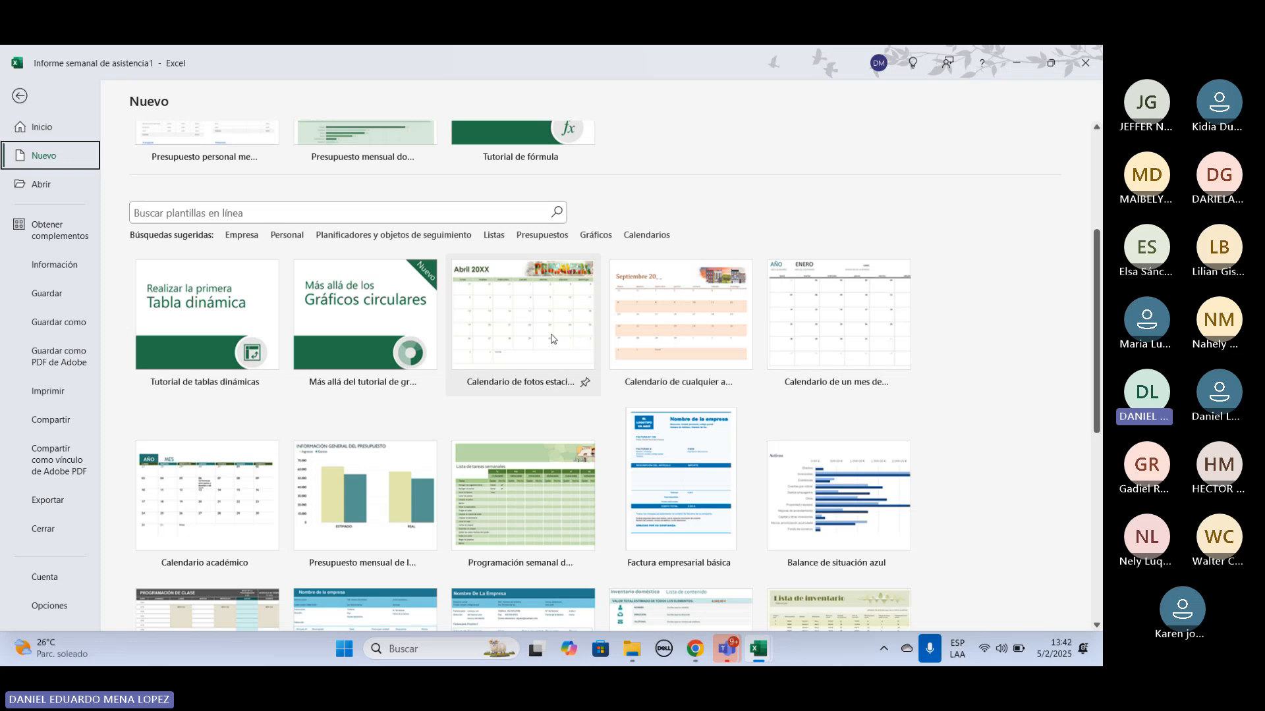
scroll(551, 339, down, 4)
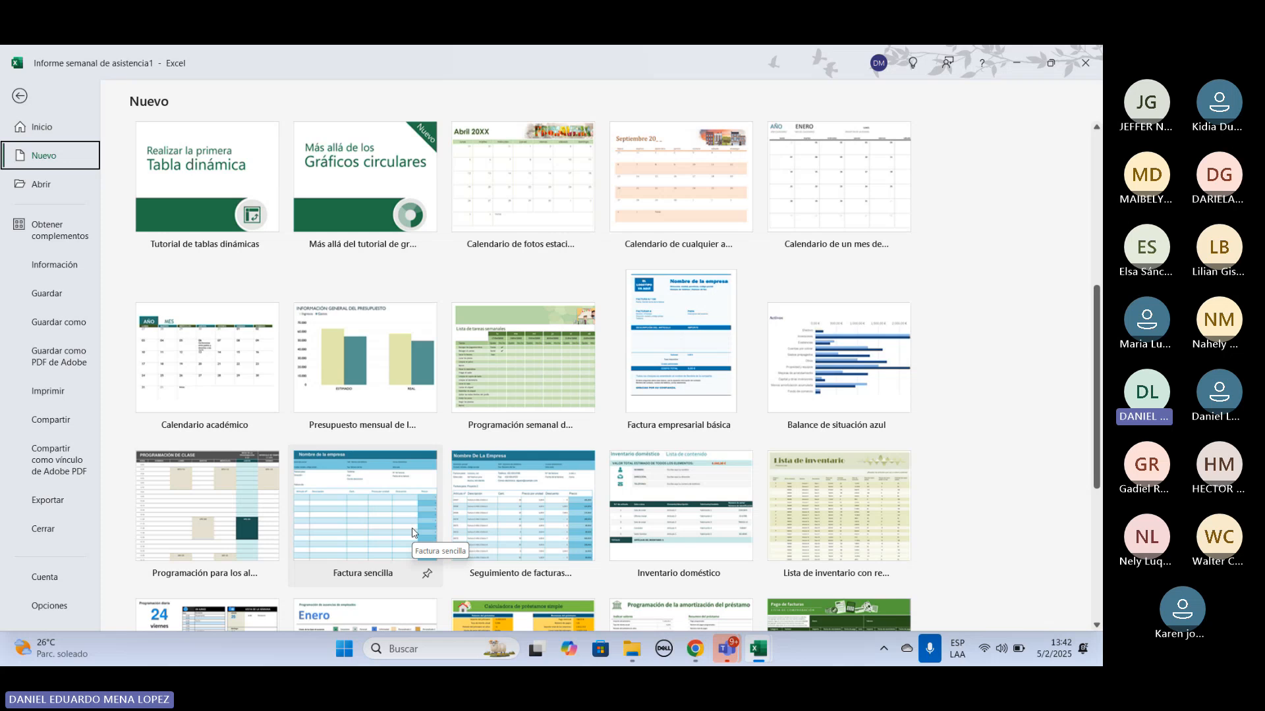
scroll(412, 533, up, 8)
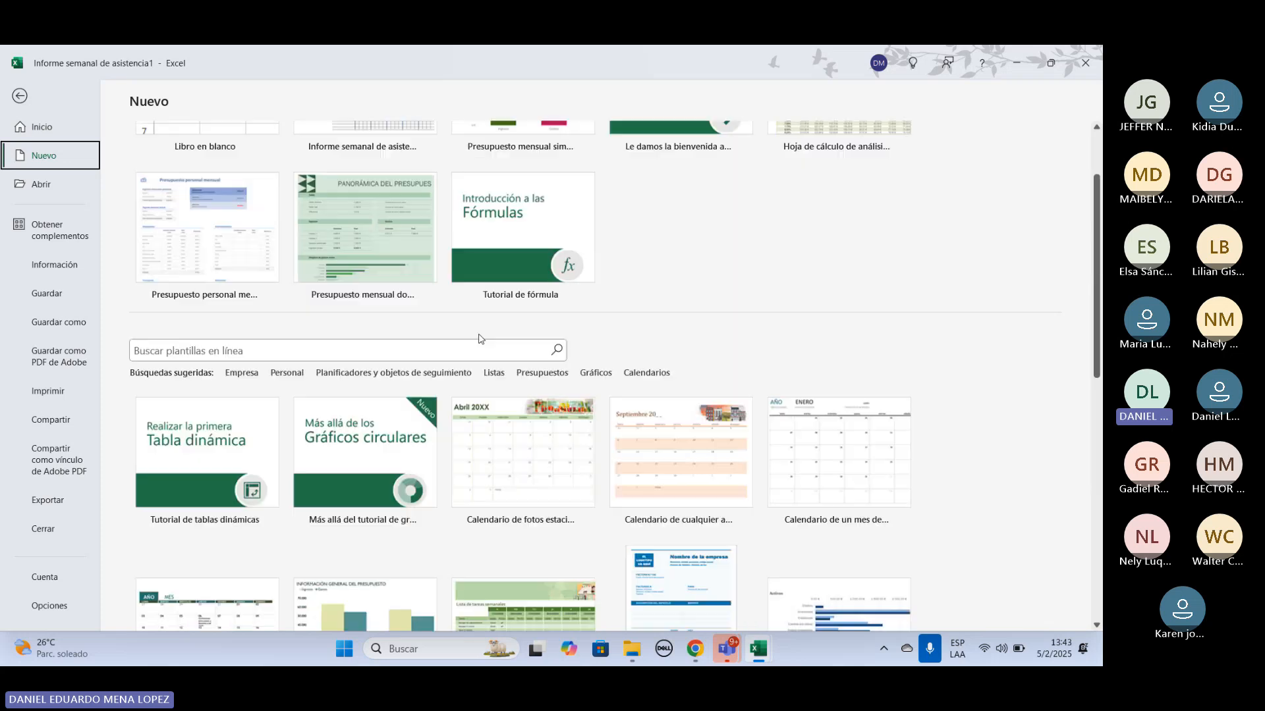
Search the online templates for "analisis de prestamo" and create a workbook from the loan analysis template.
click(410, 349)
text(analisis)
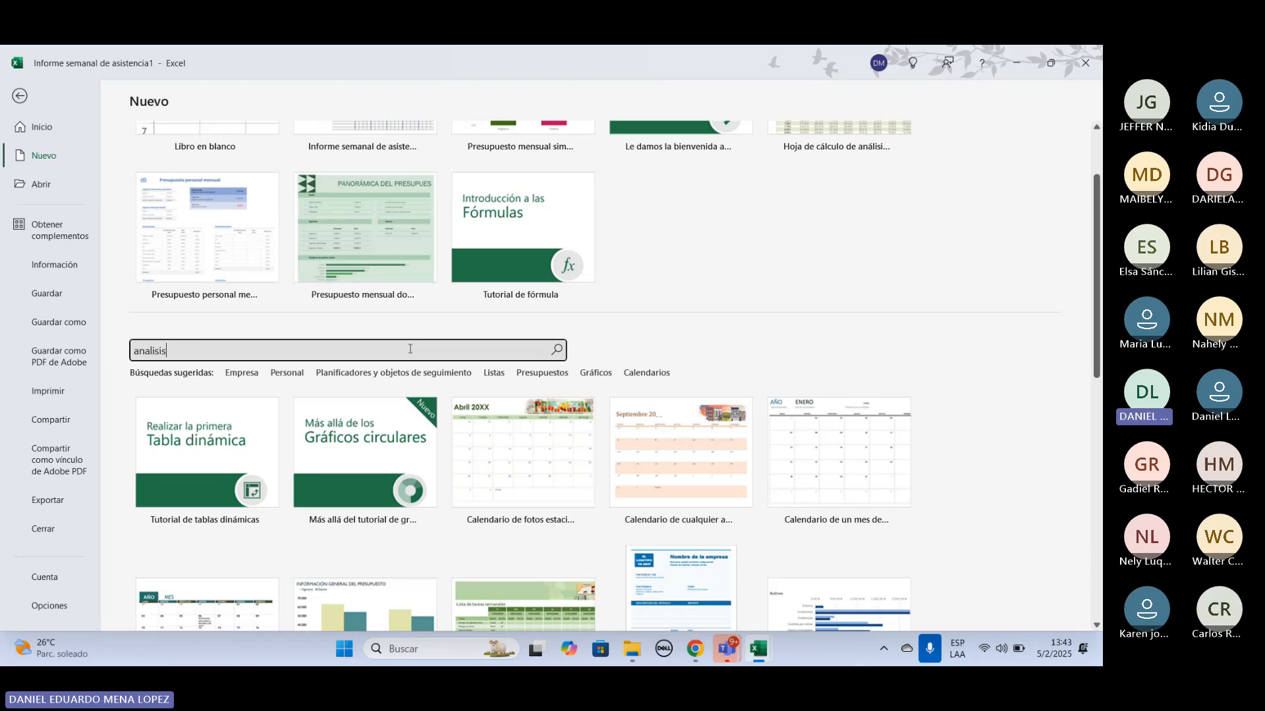
text( de prestamo)
key(Return)
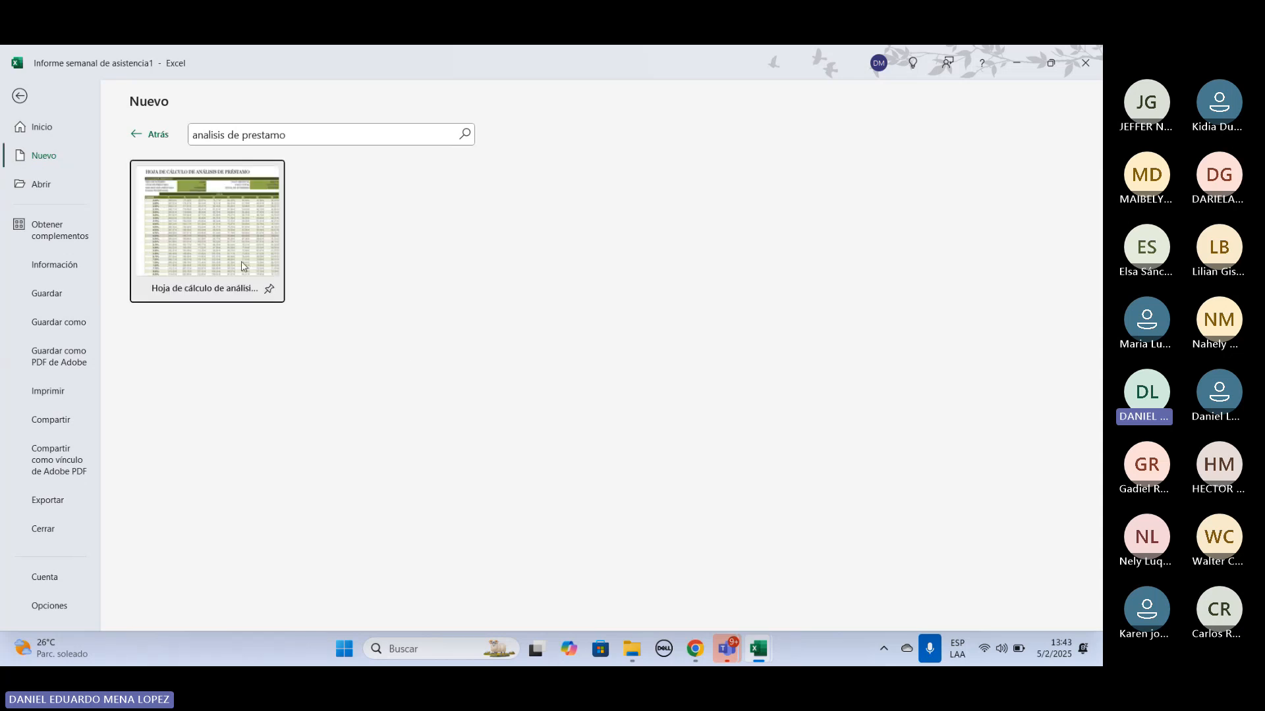
double_click(236, 250)
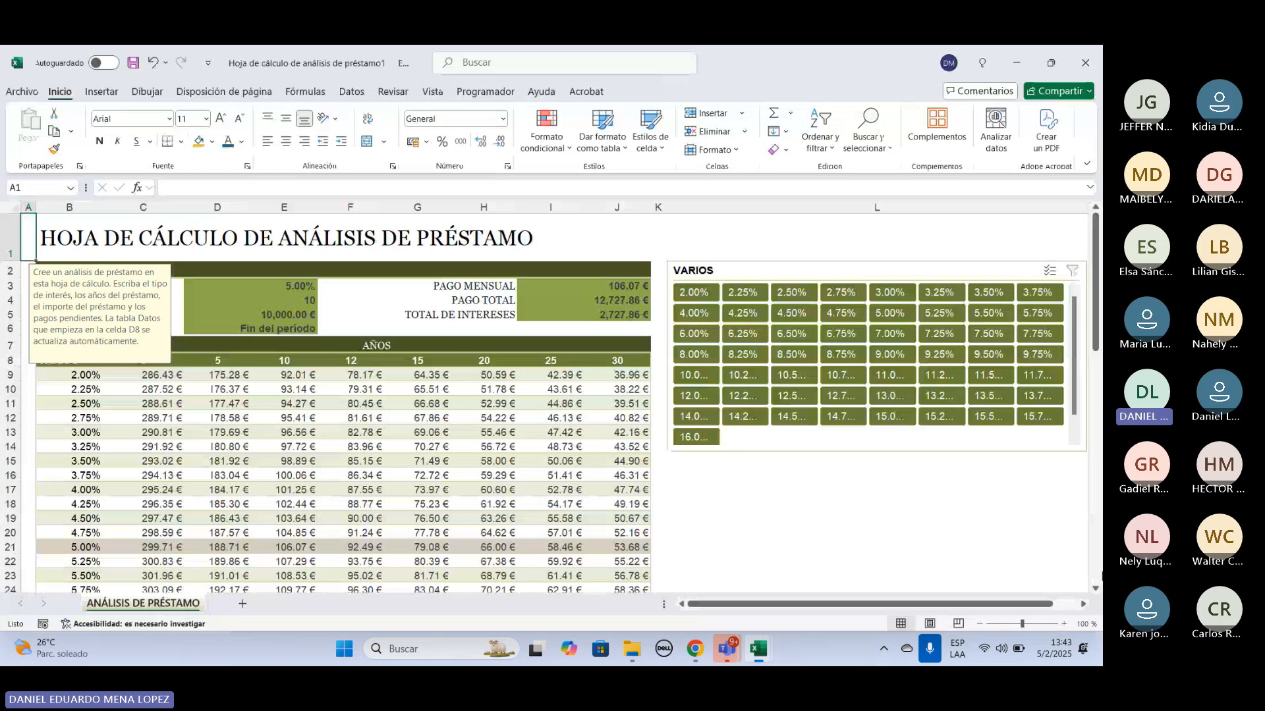
click(777, 531)
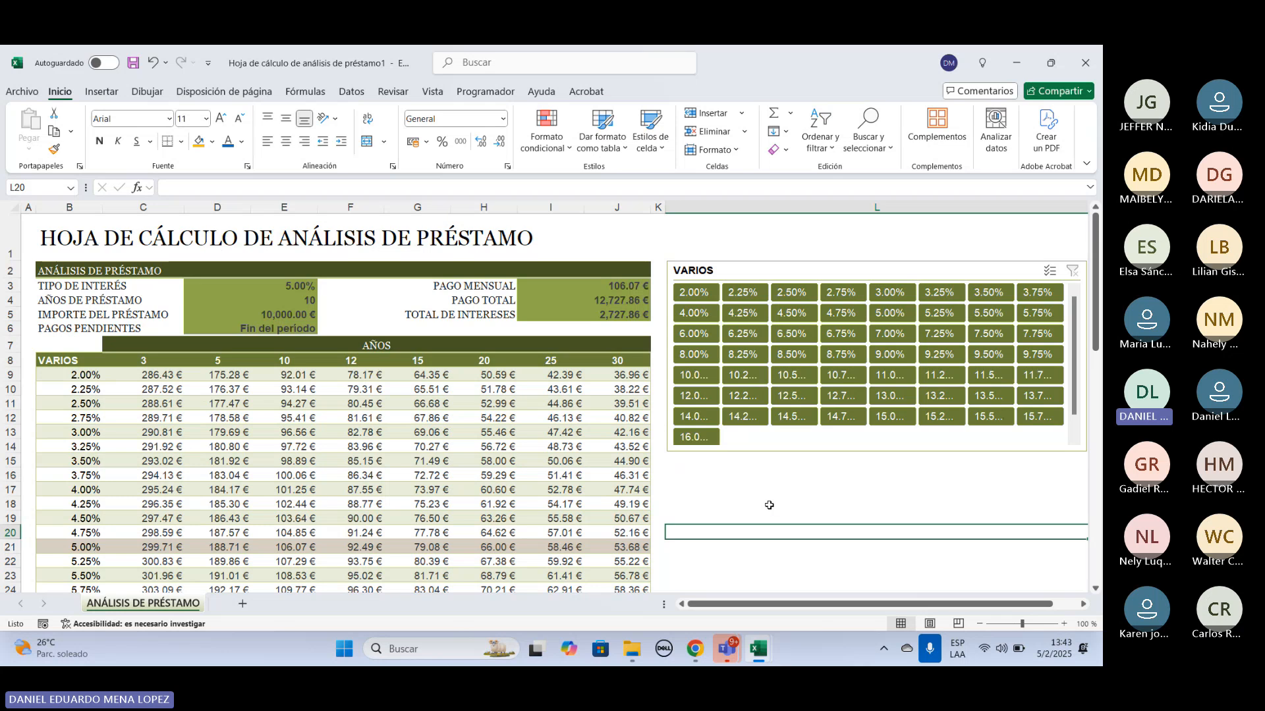
Set TIPO DE INTERÉS in the loan analysis to 17%.
click(65, 287)
click(11, 288)
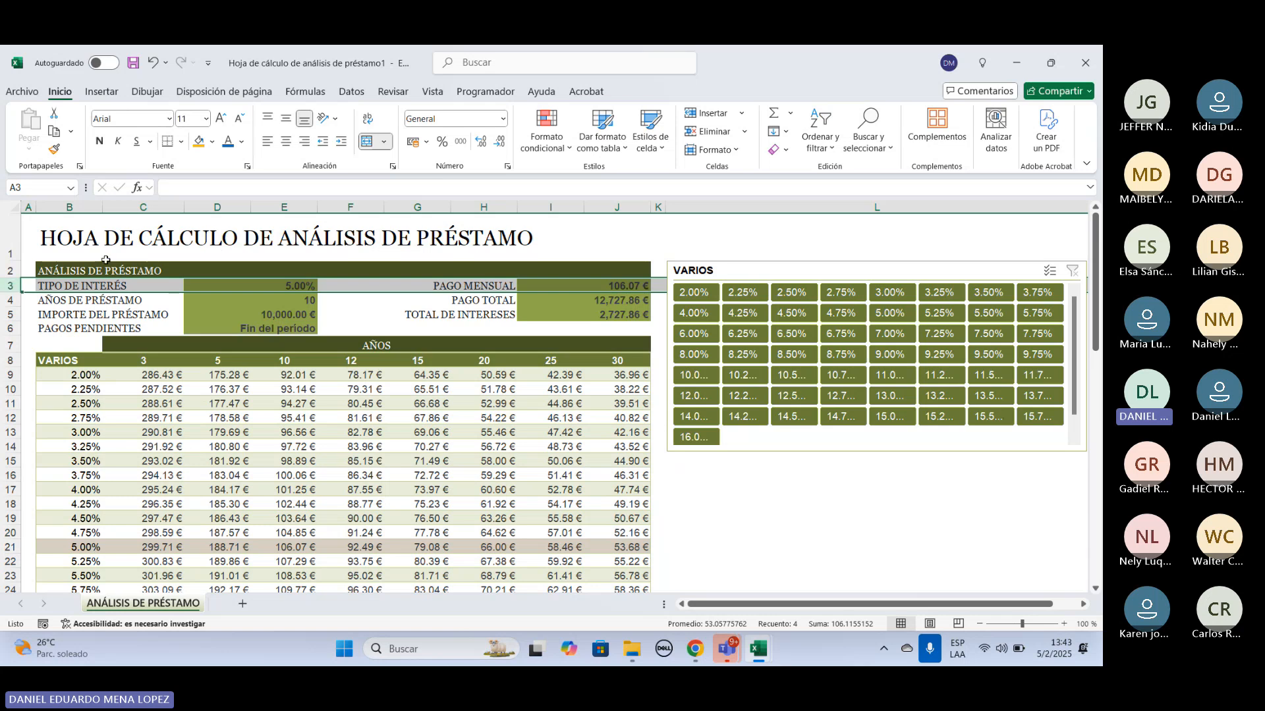
click(283, 290)
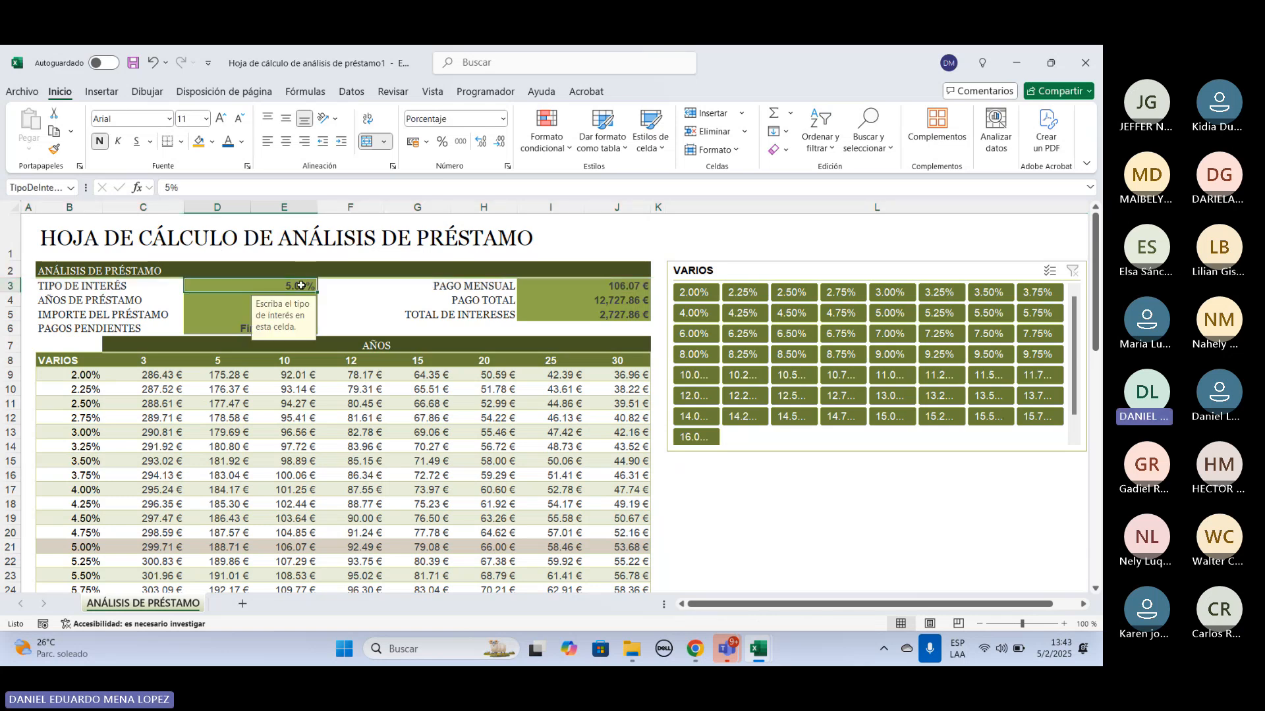
double_click(303, 286)
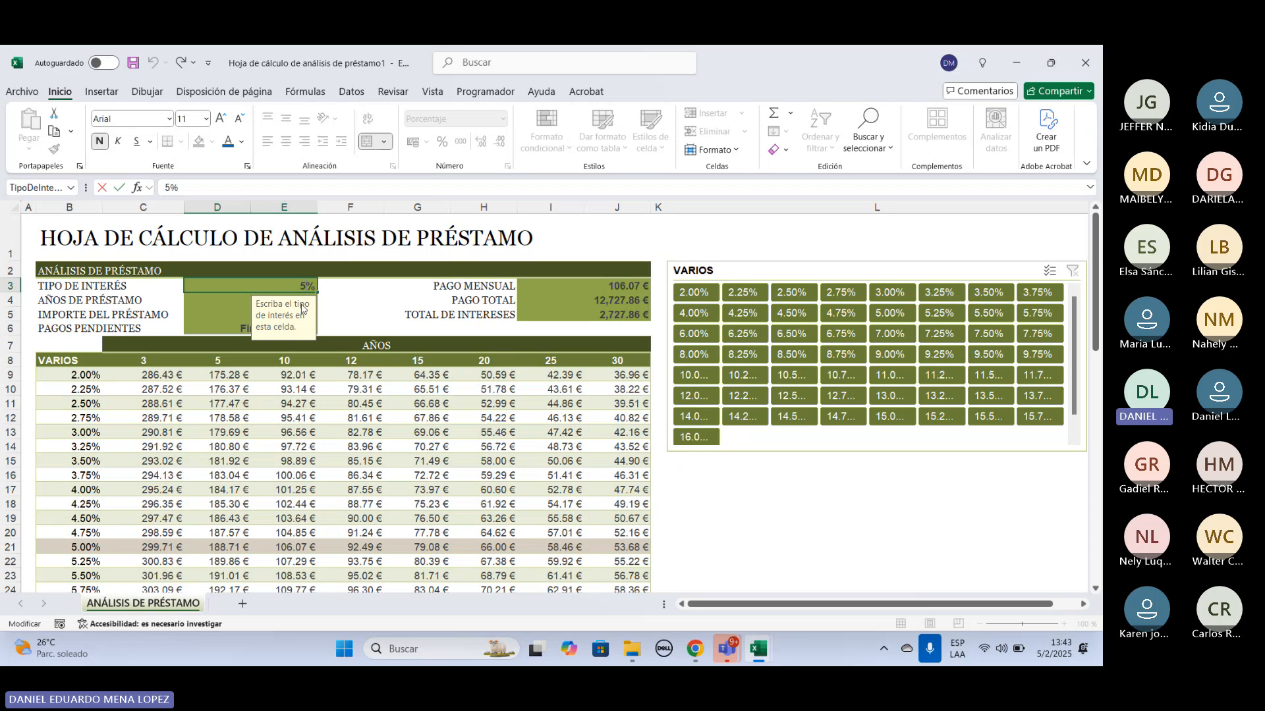
key(BackSpace)
key(BackSpace)
text(17%)
click(158, 375)
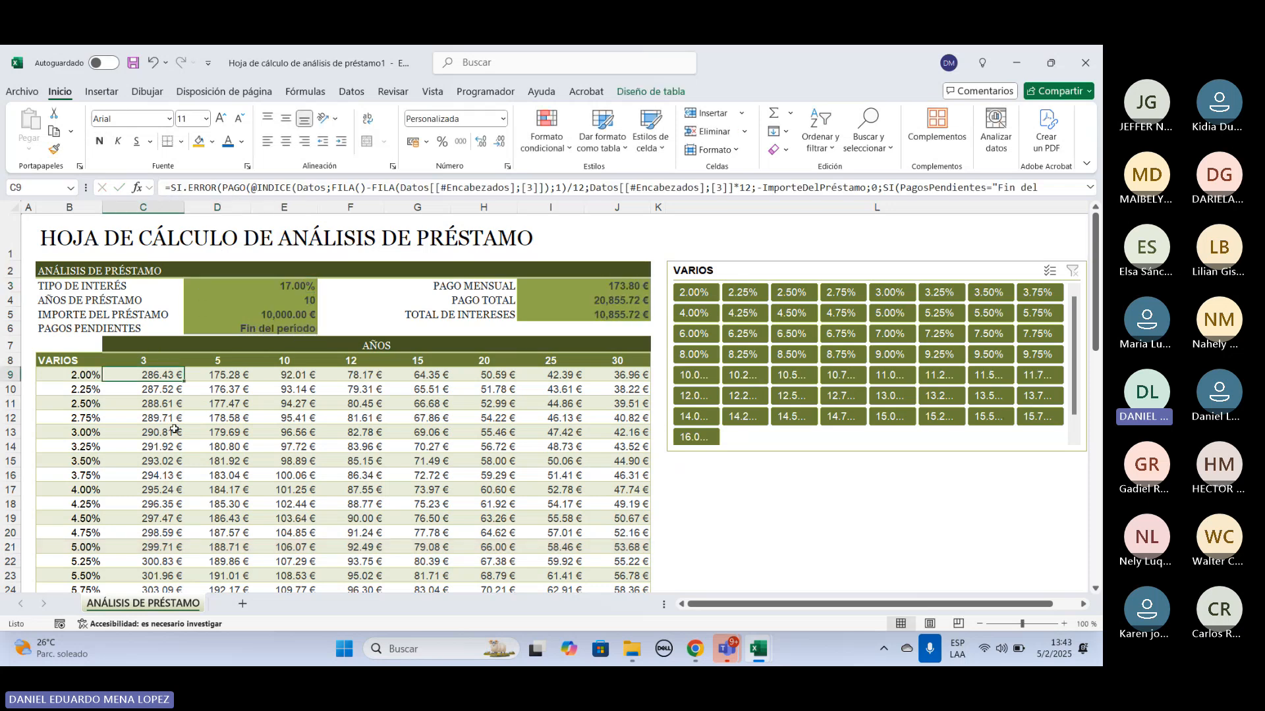
Set AÑOS DE PRÉSTAMO in the loan analysis to 7.
click(281, 300)
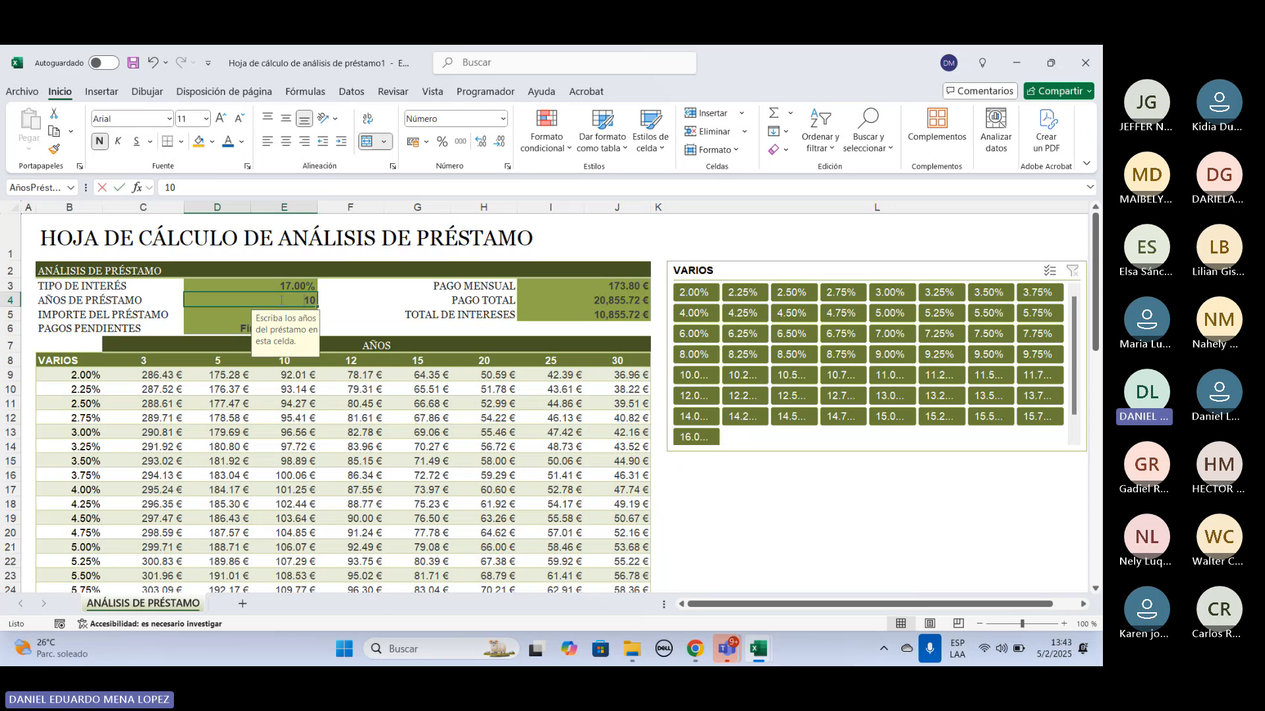
double_click(281, 300)
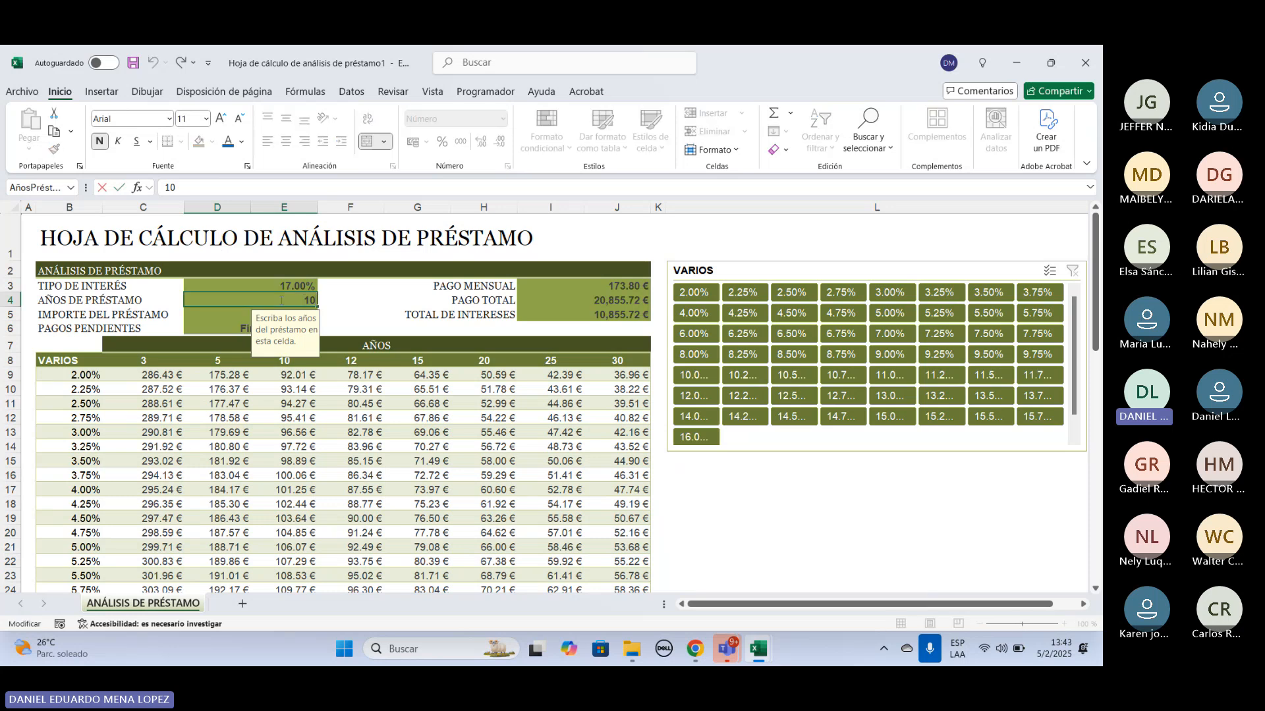
key(BackSpace)
key(BackSpace)
text(7)
Apply the Moneda number format to the IMPORTE DEL PRÉSTAMO cell and set the amount to 100000.
click(225, 313)
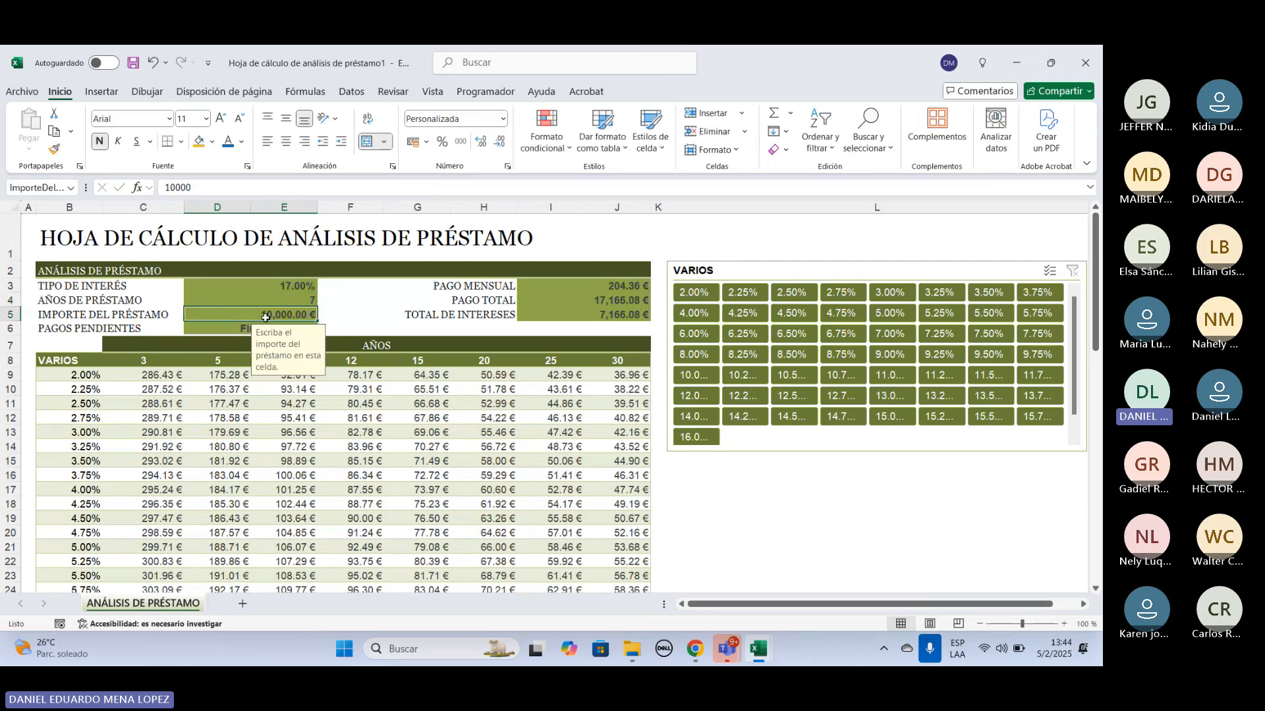
click(505, 119)
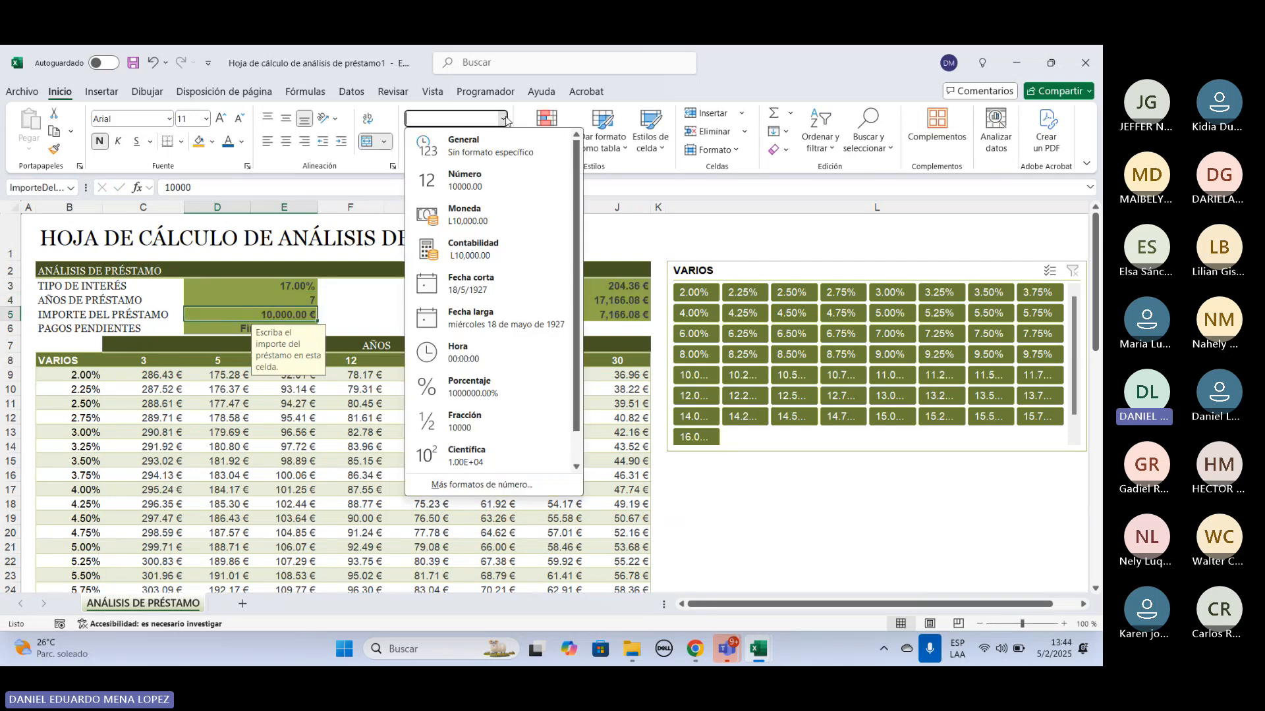
click(464, 214)
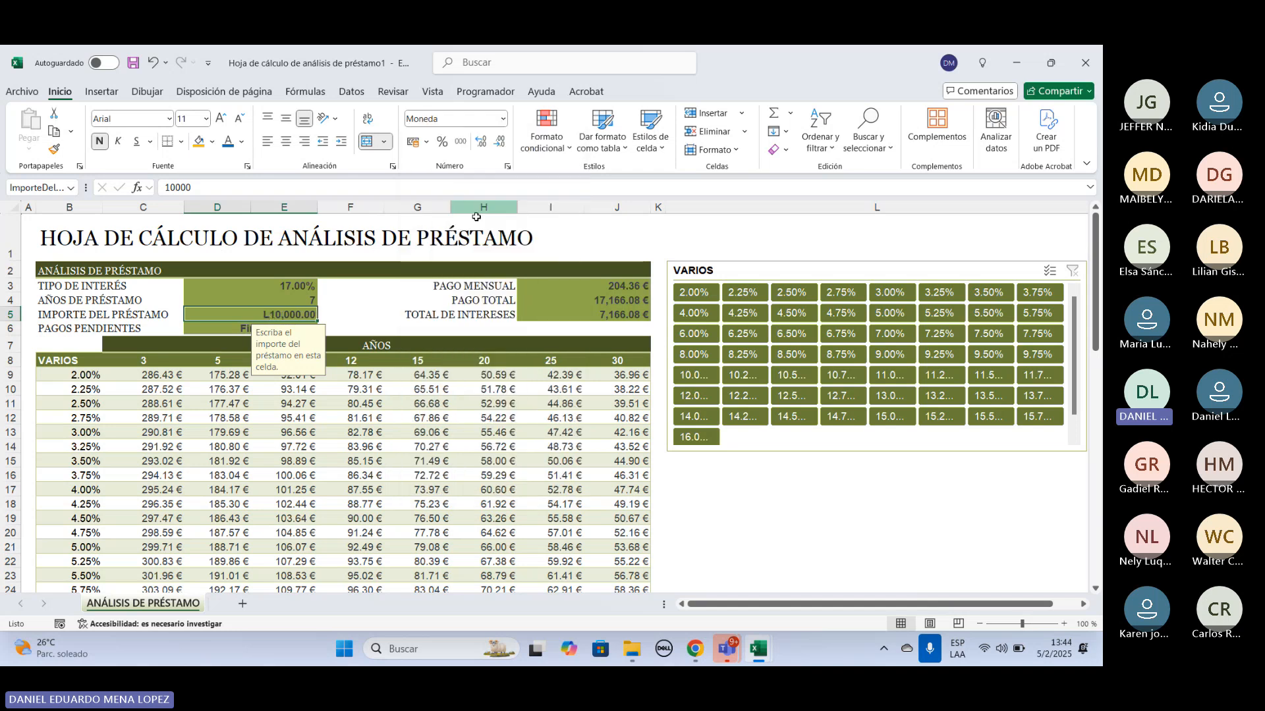
double_click(288, 315)
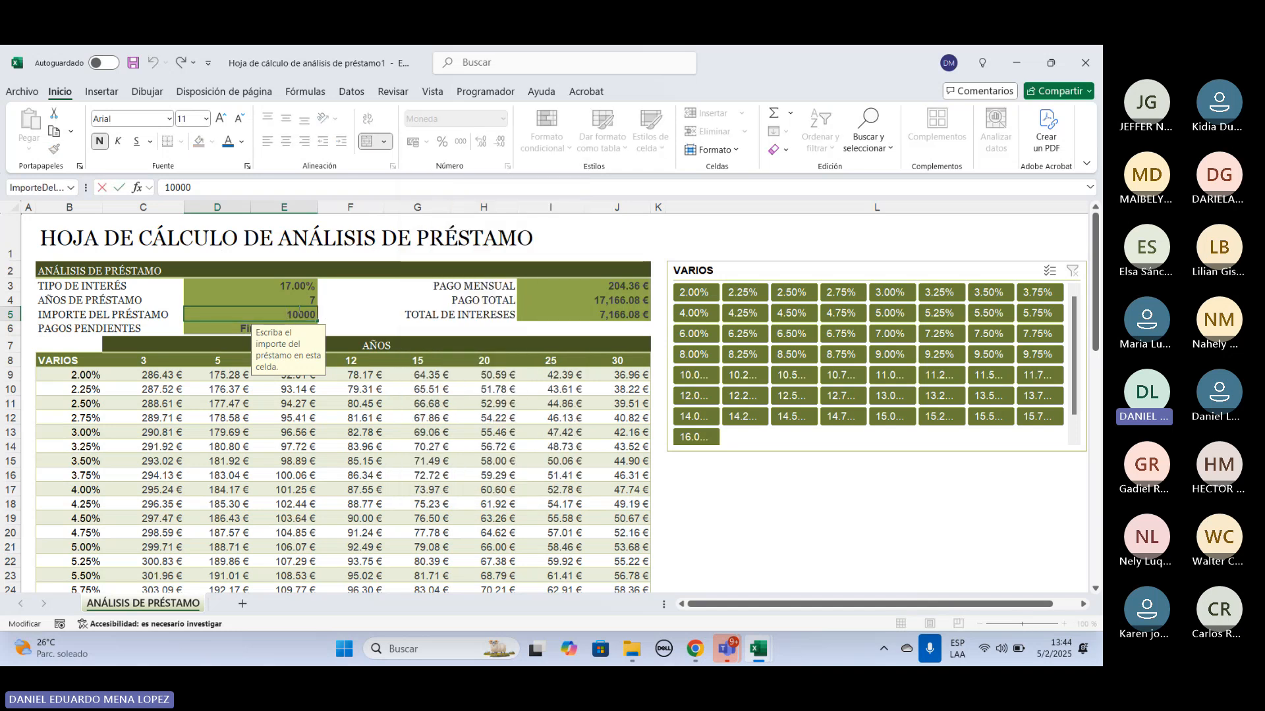
text(0)
key(Return)
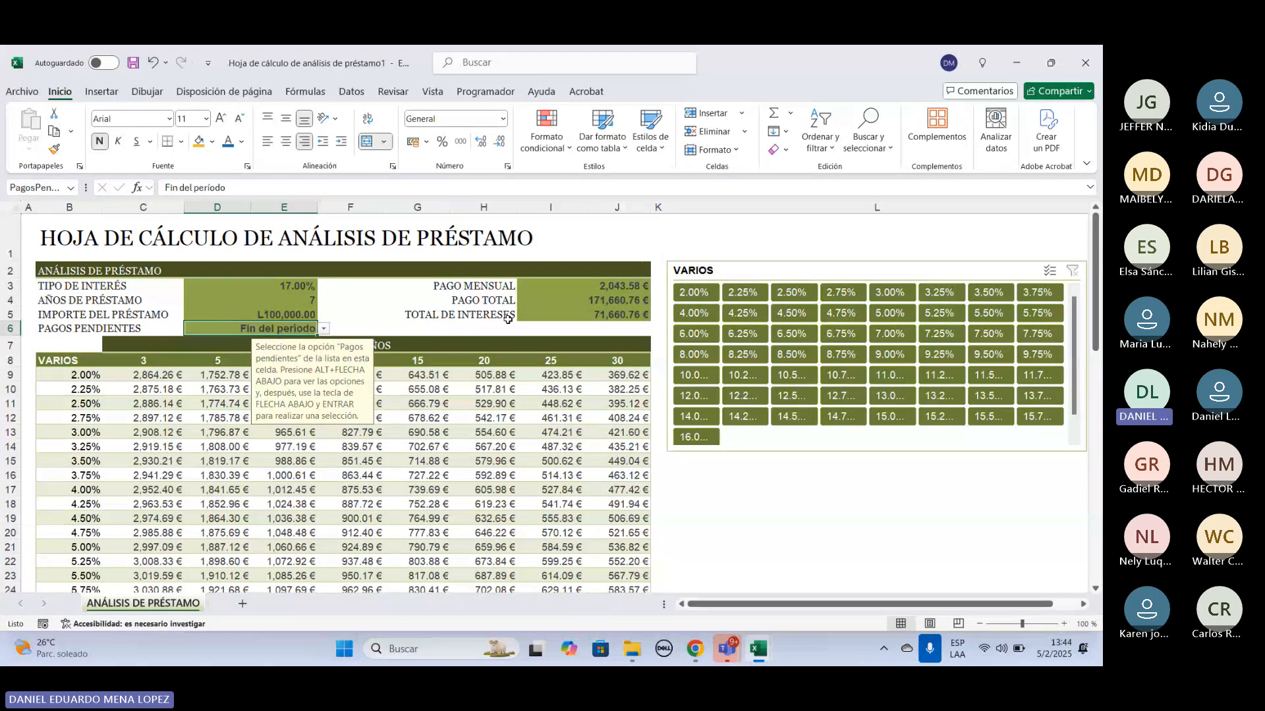
Examine the formulas behind PAGO MENSUAL, PAGO TOTAL and TOTAL DE INTERESES in the loan summary.
click(553, 287)
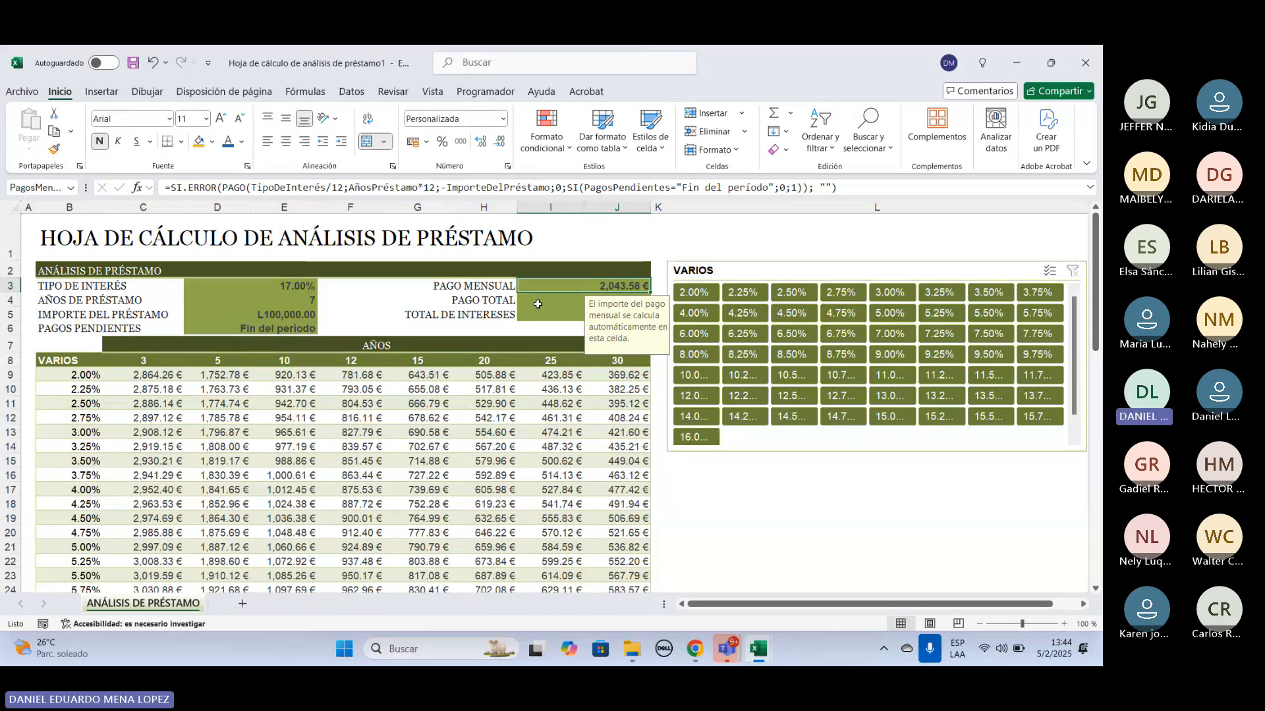
key(Down)
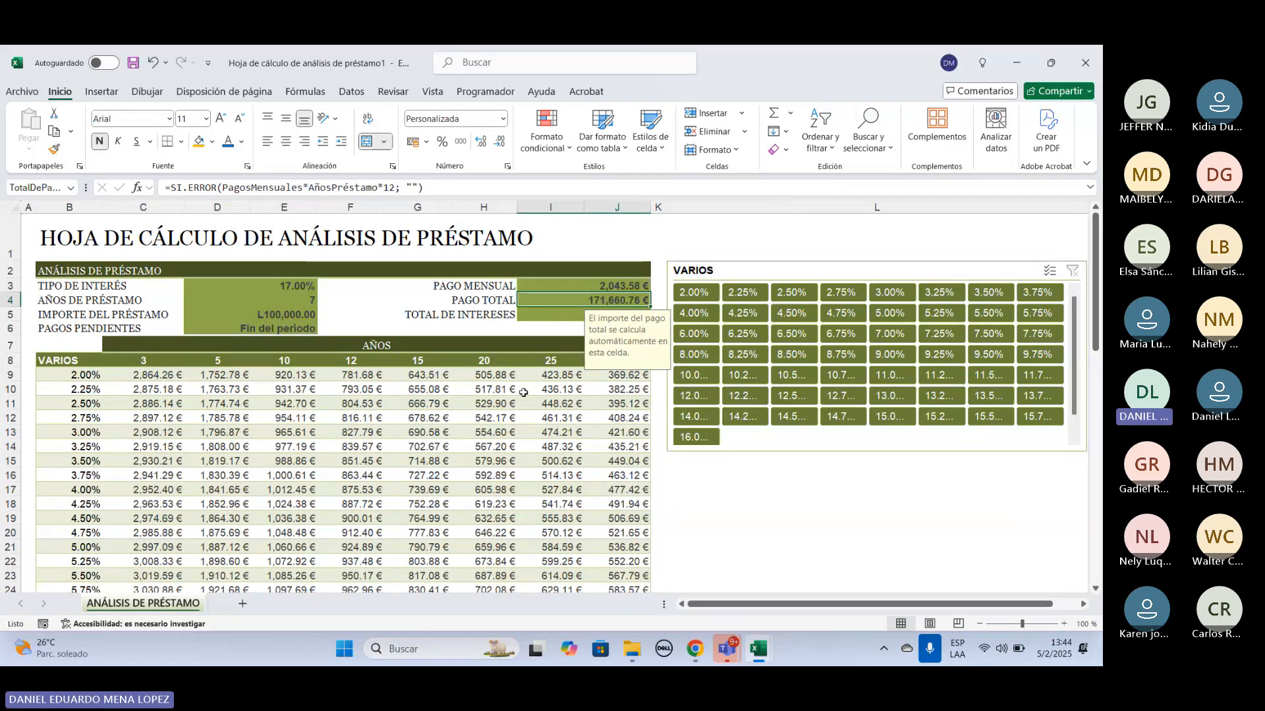
click(552, 316)
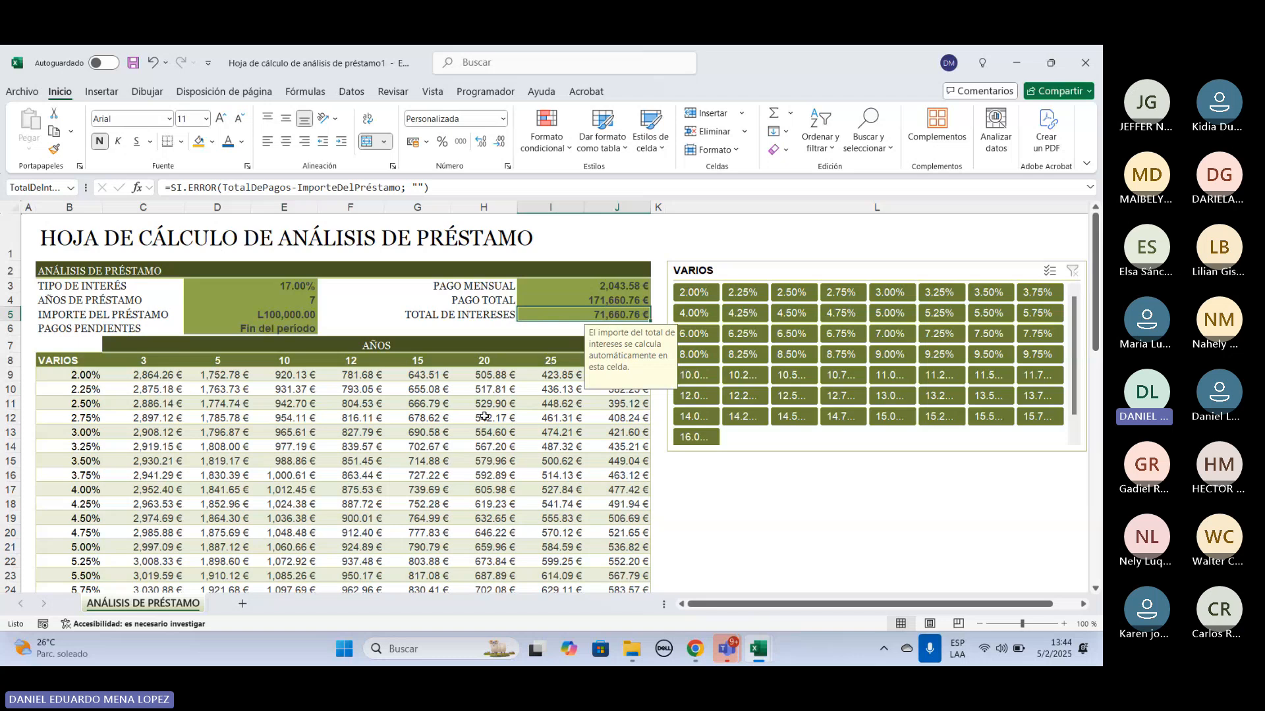
click(747, 527)
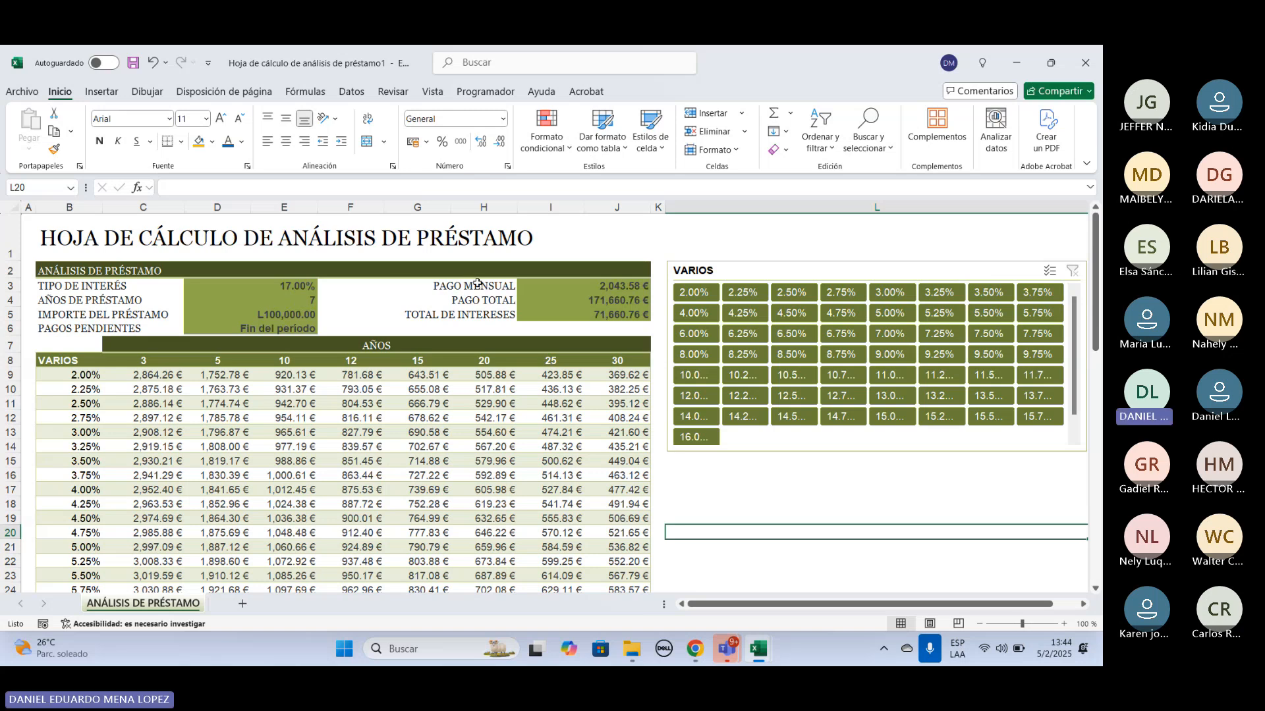
click(557, 285)
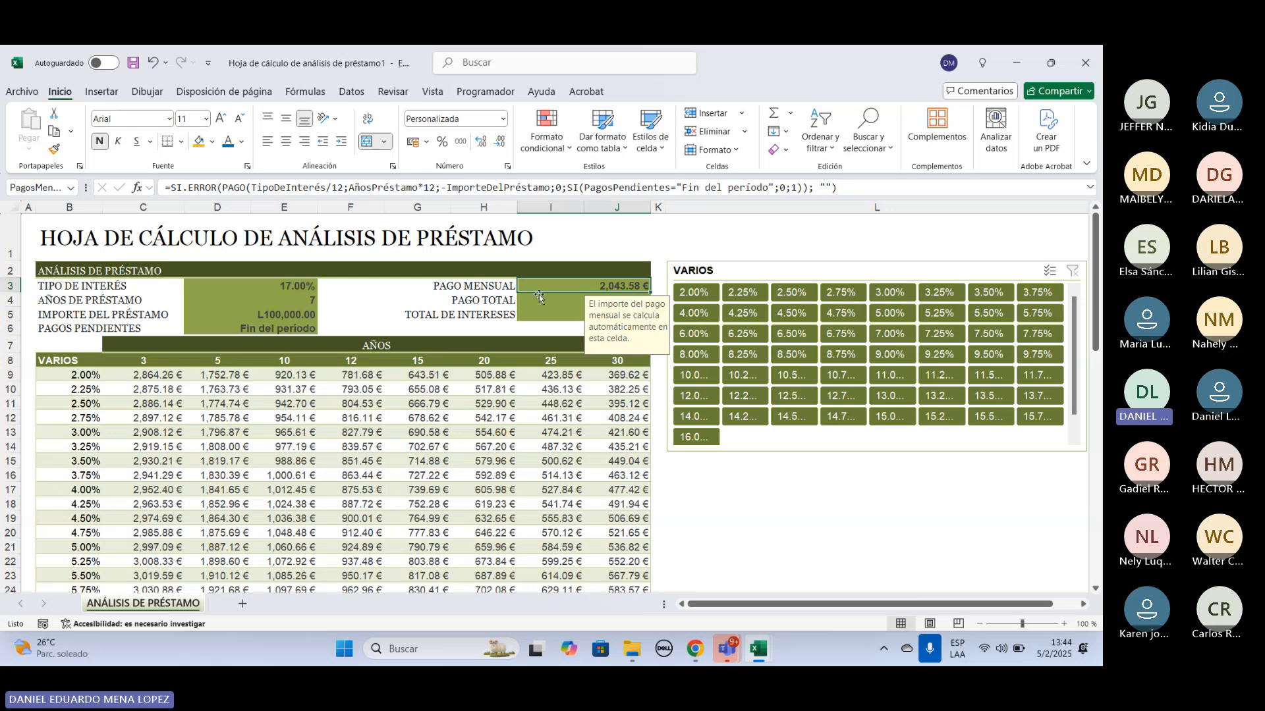
click(541, 301)
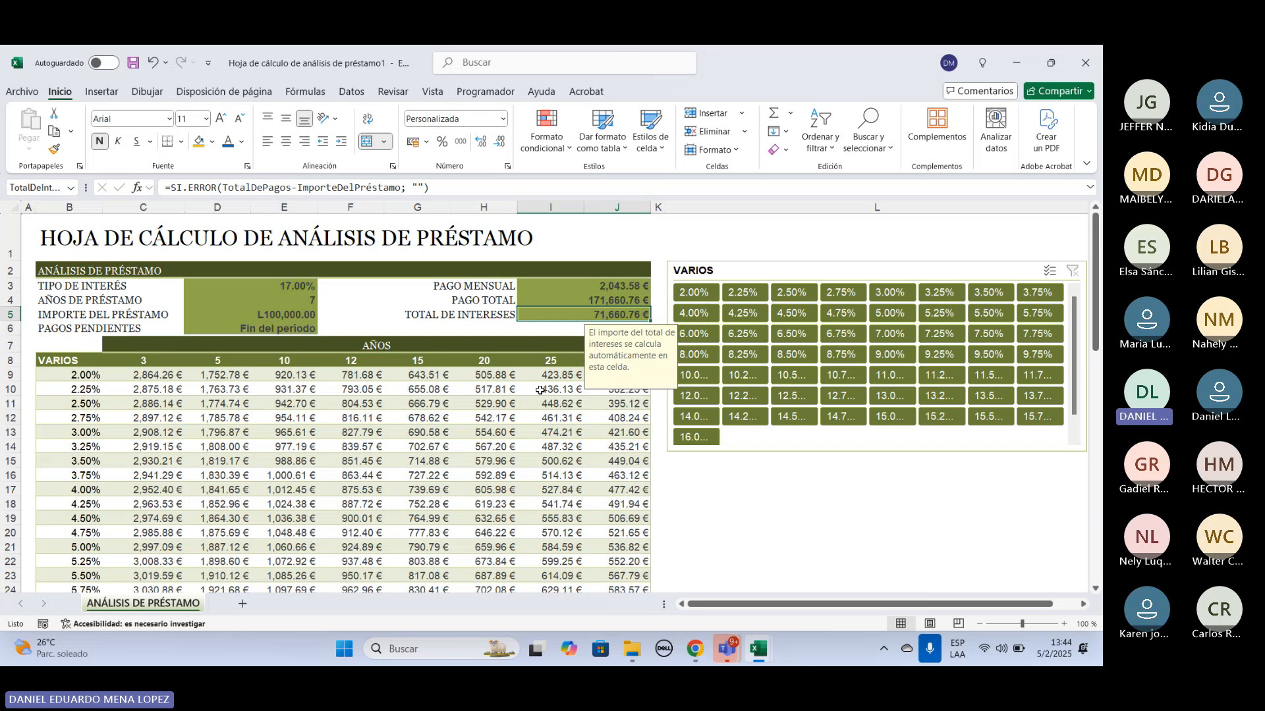
Review the payment table's cells across the 3 to 30 year columns, highlighting the rates from 2.00% to 5.25%.
click(136, 377)
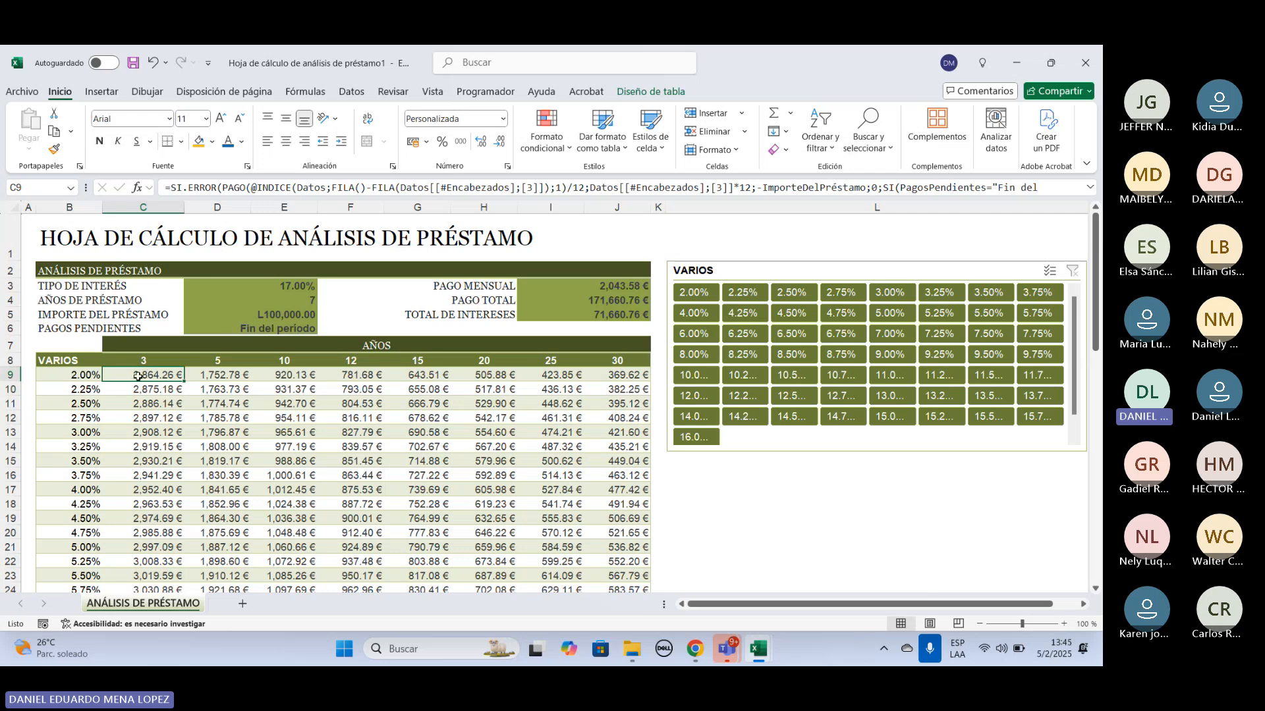
click(625, 376)
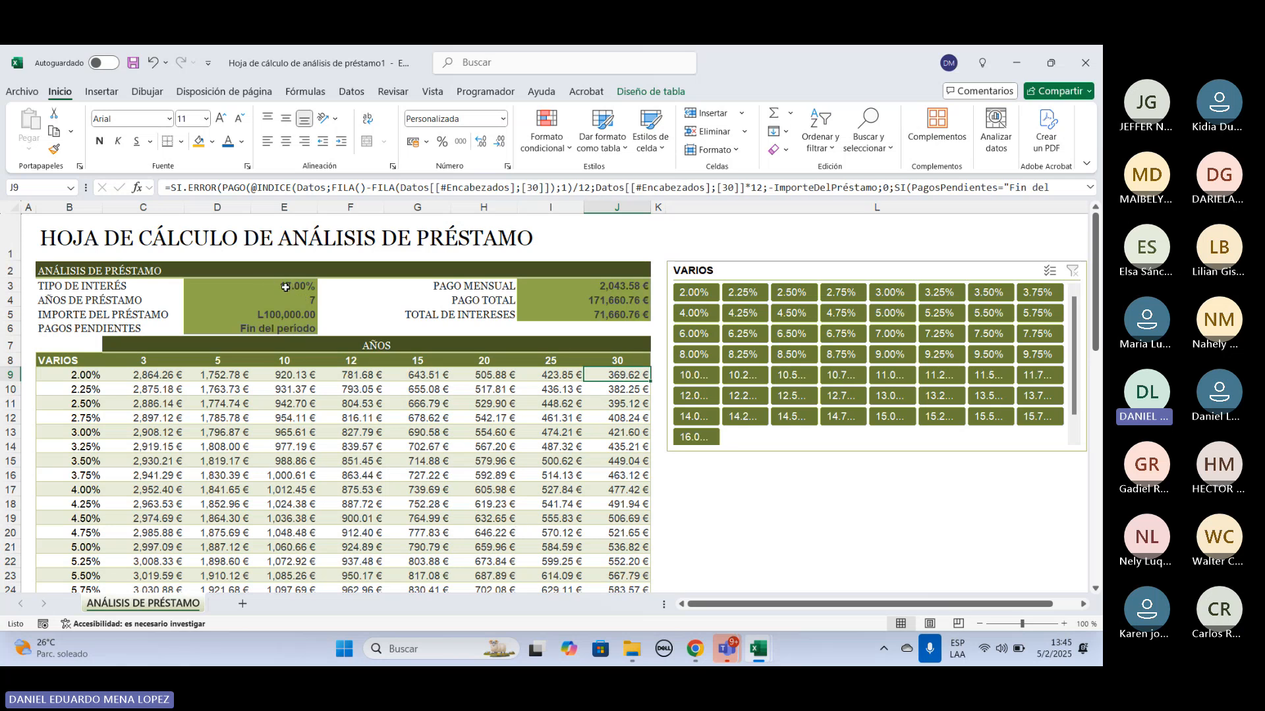
drag(153, 376, 596, 562)
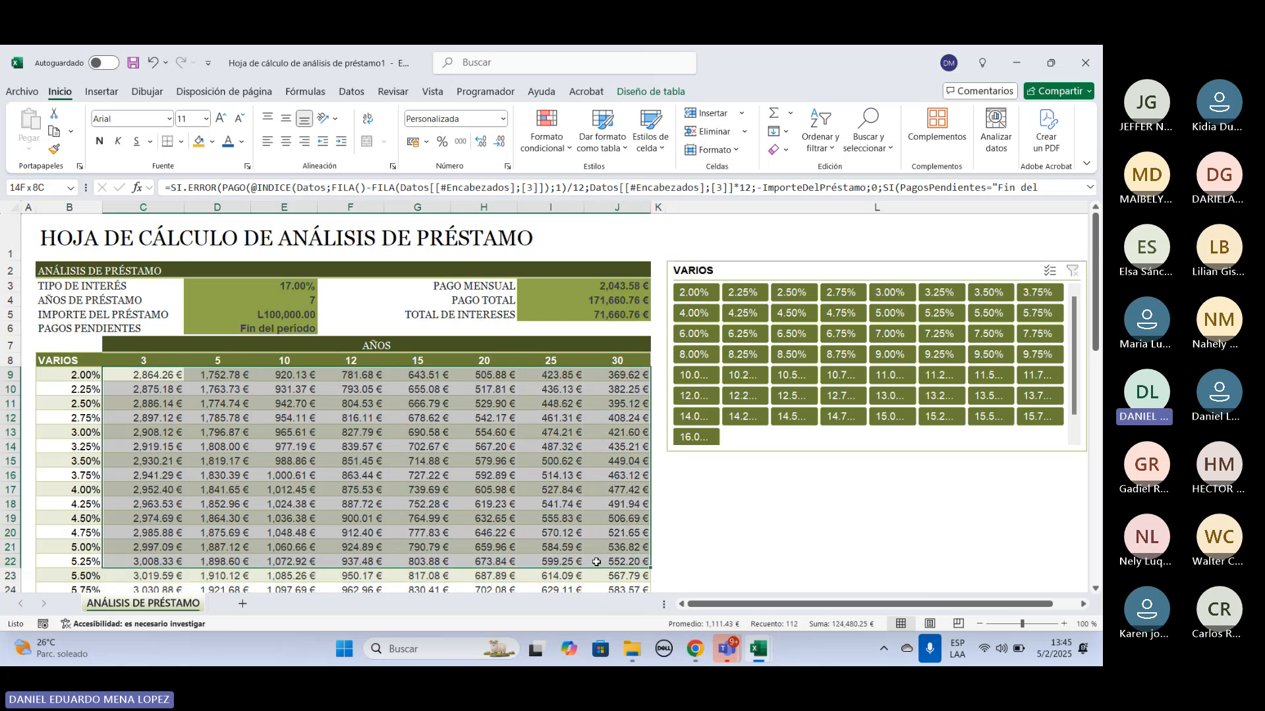
Change TIPO DE INTERÉS in the loan analysis to 20%.
double_click(292, 286)
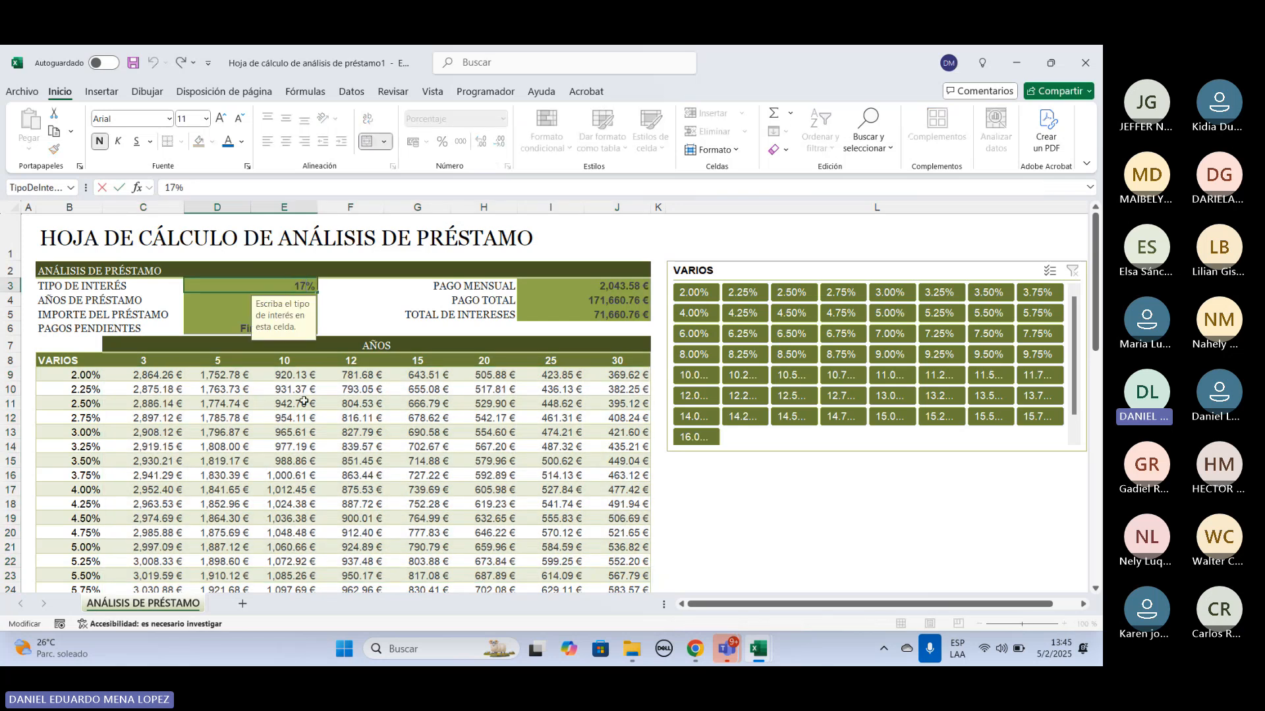
key(BackSpace)
key(BackSpace)
key(BackSpace)
text(20%)
click(752, 515)
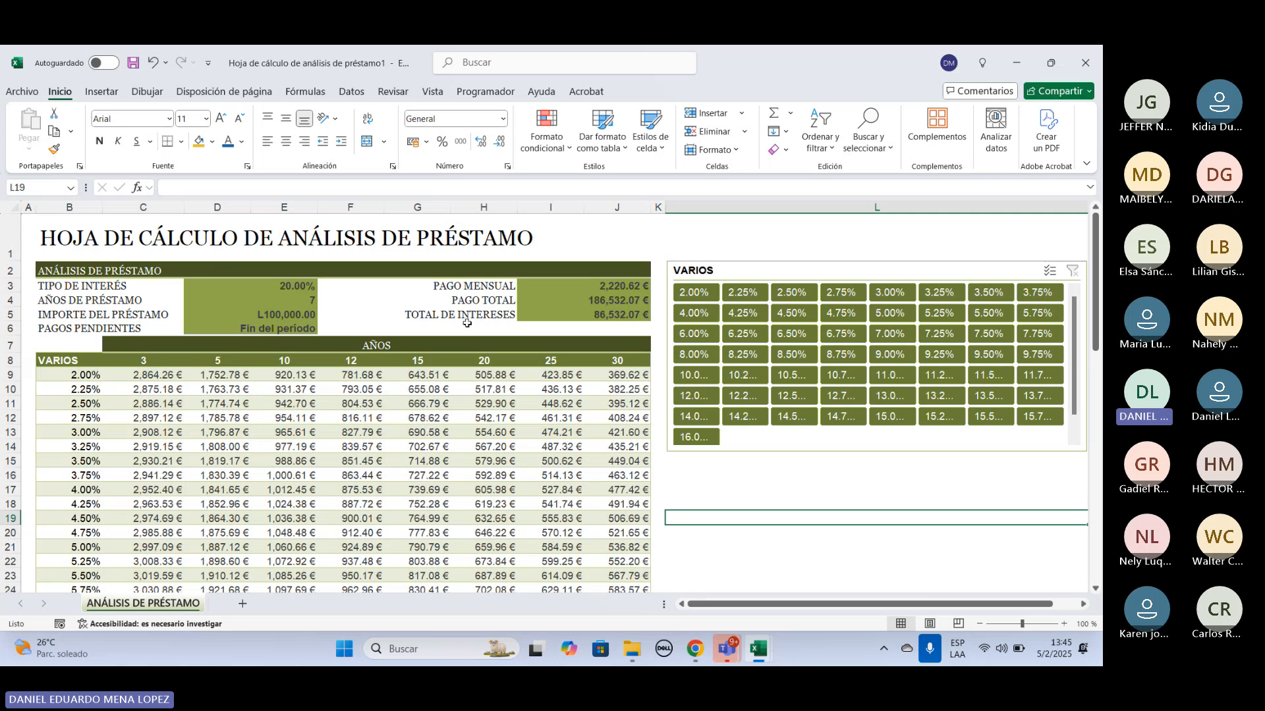
Raise IMPORTE DEL PRÉSTAMO to 200000 and check the first payment under the 3-year column.
double_click(283, 315)
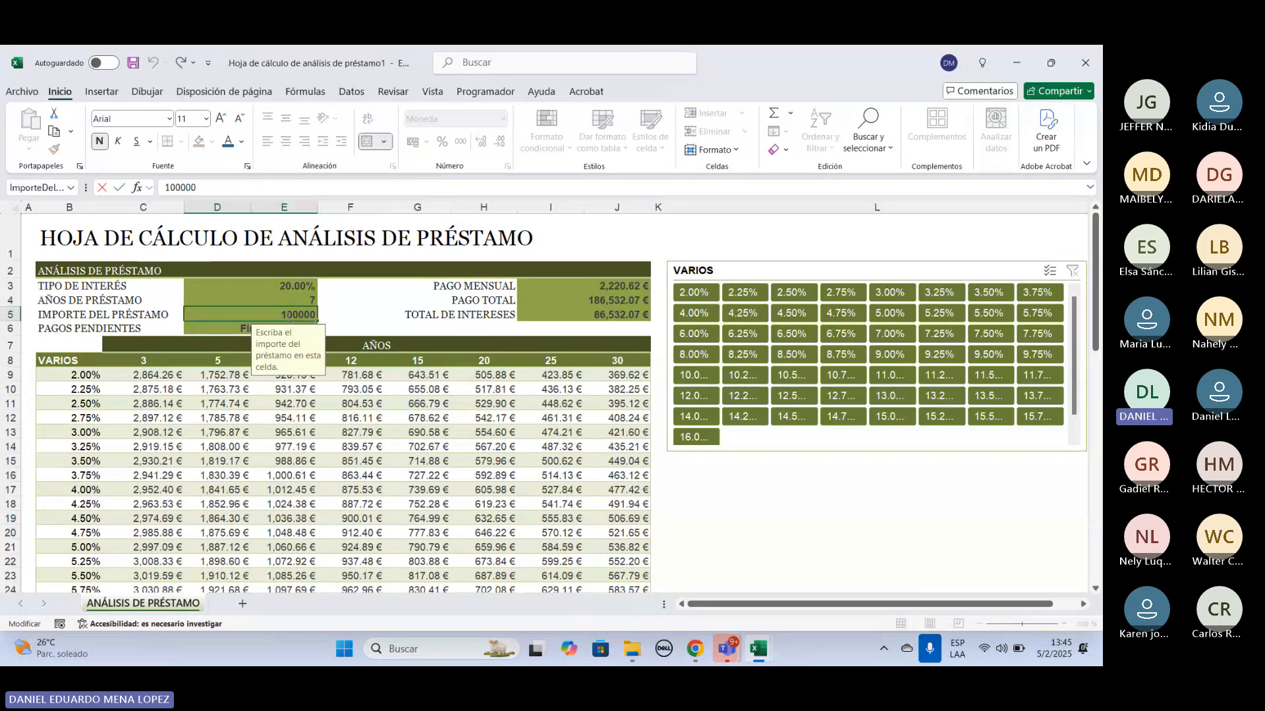
key(BackSpace)
text(2)
click(742, 513)
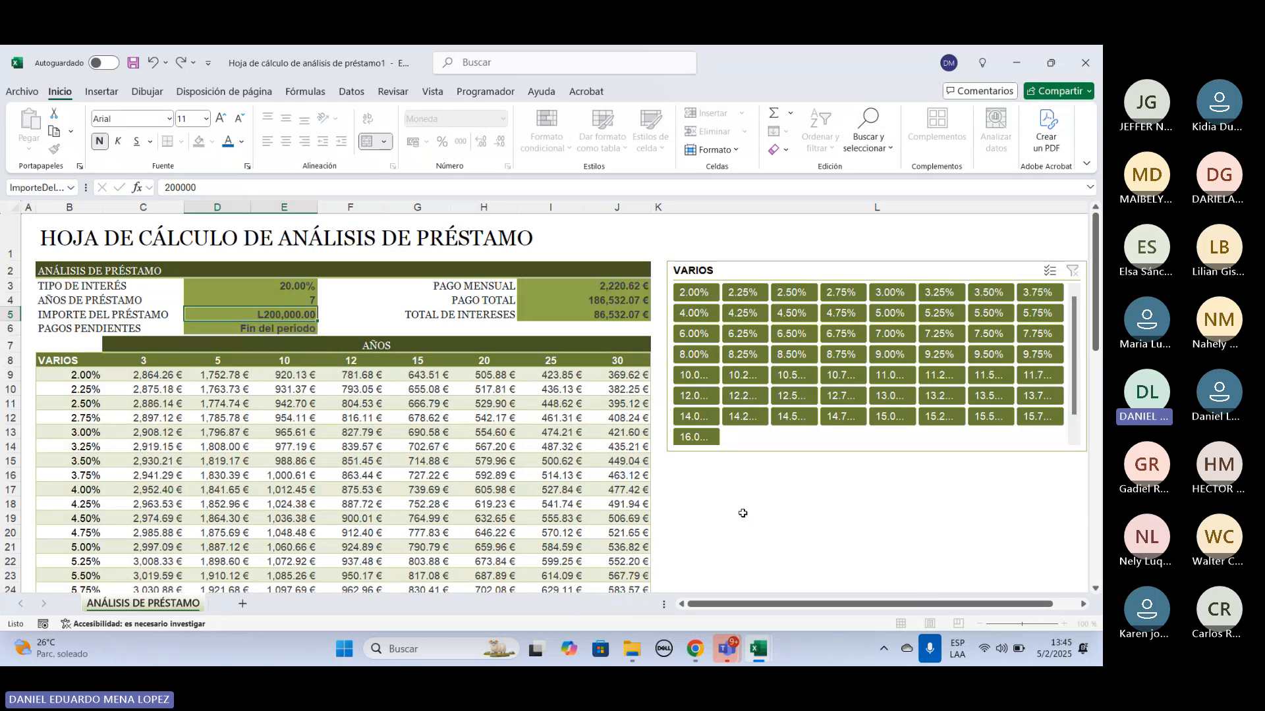
click(148, 378)
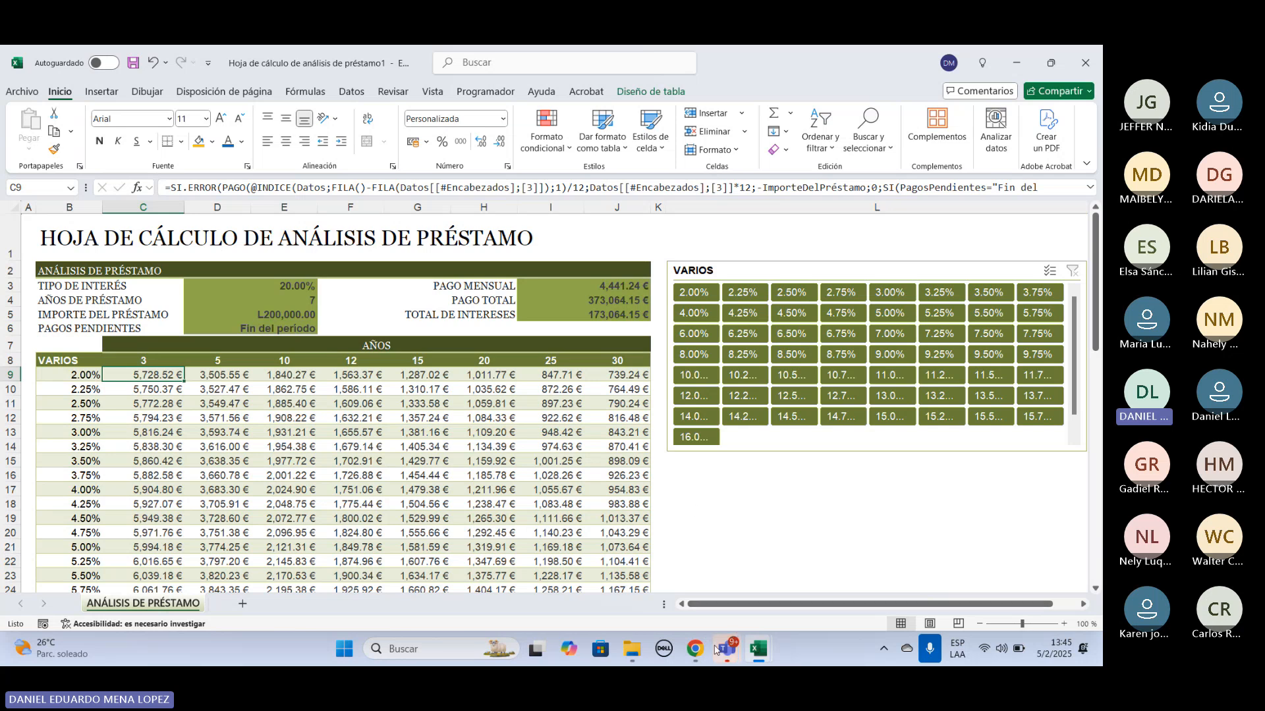
Reopen the full template gallery and look through the calendars, invoices, loan calculators and project planners, as well as the online template search.
mouse_move(726, 649)
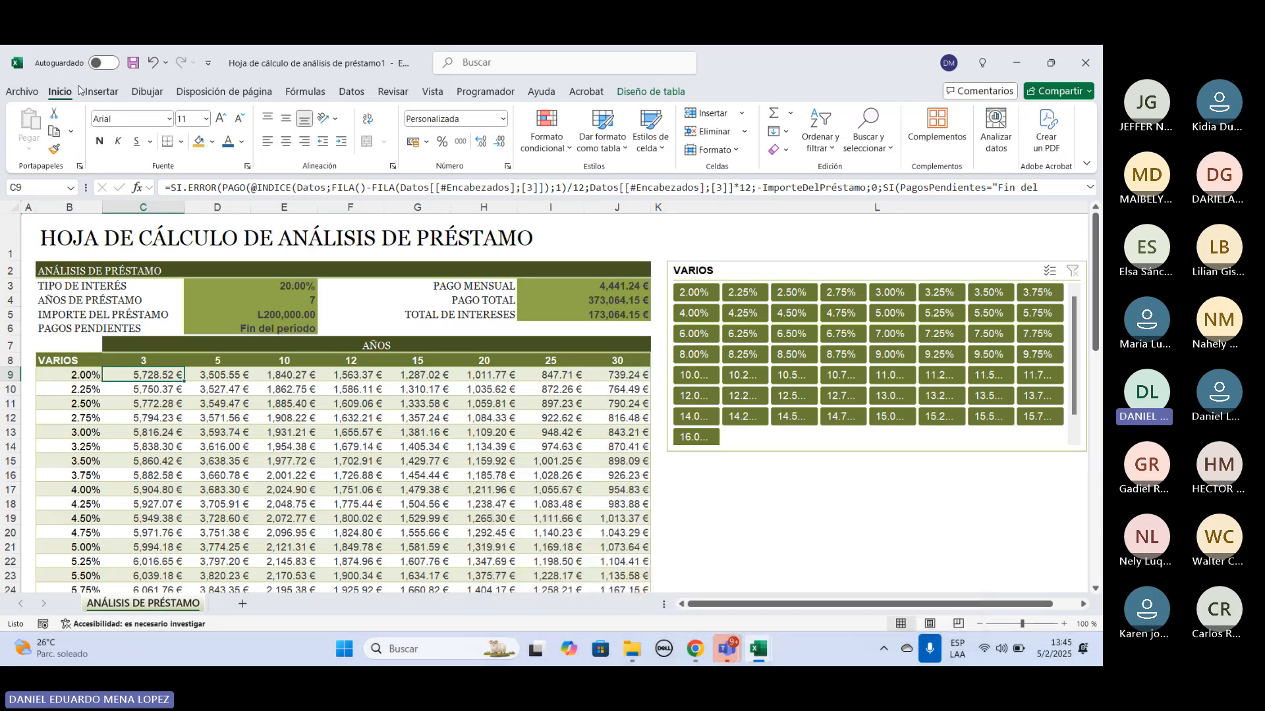
click(21, 93)
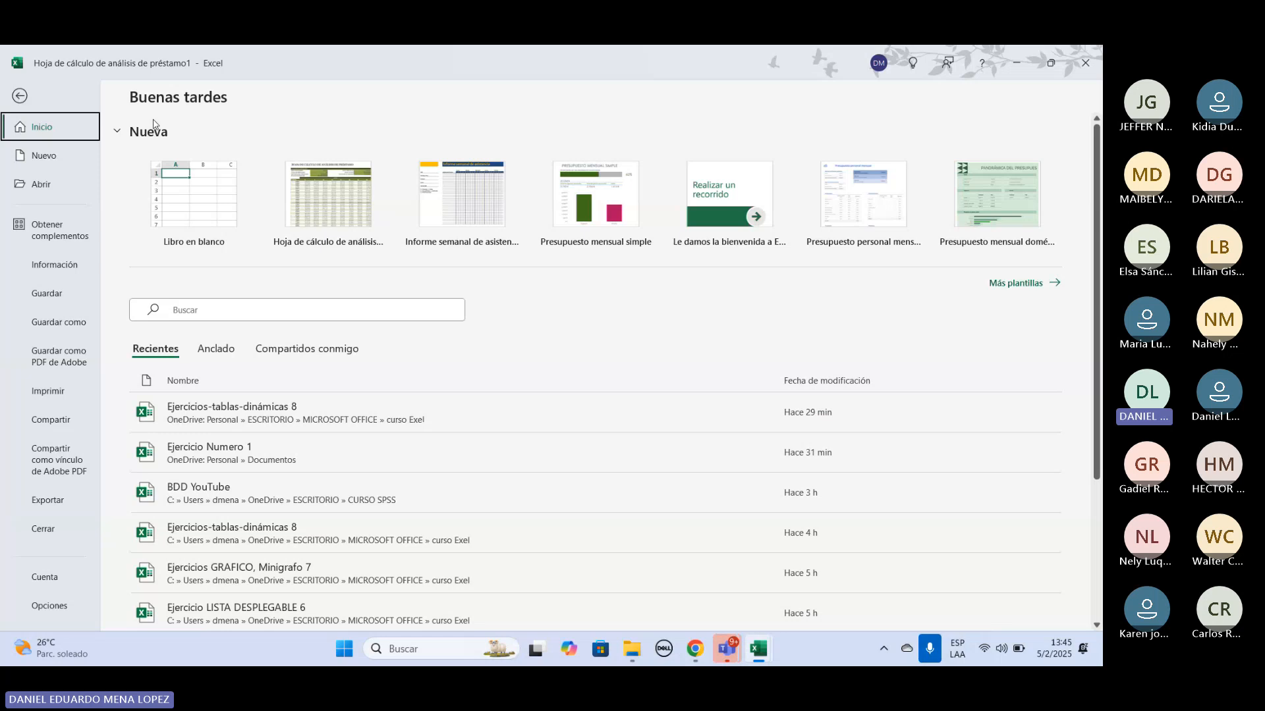
click(1003, 283)
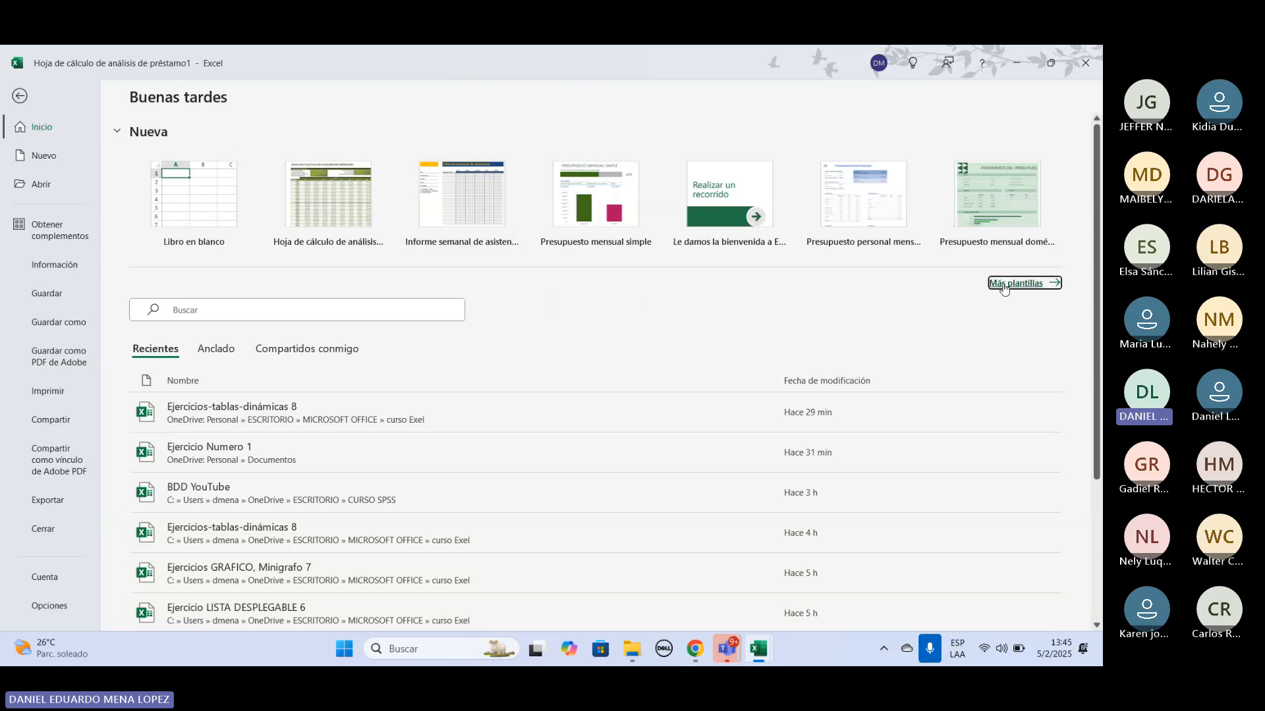
scroll(673, 435, down, 5)
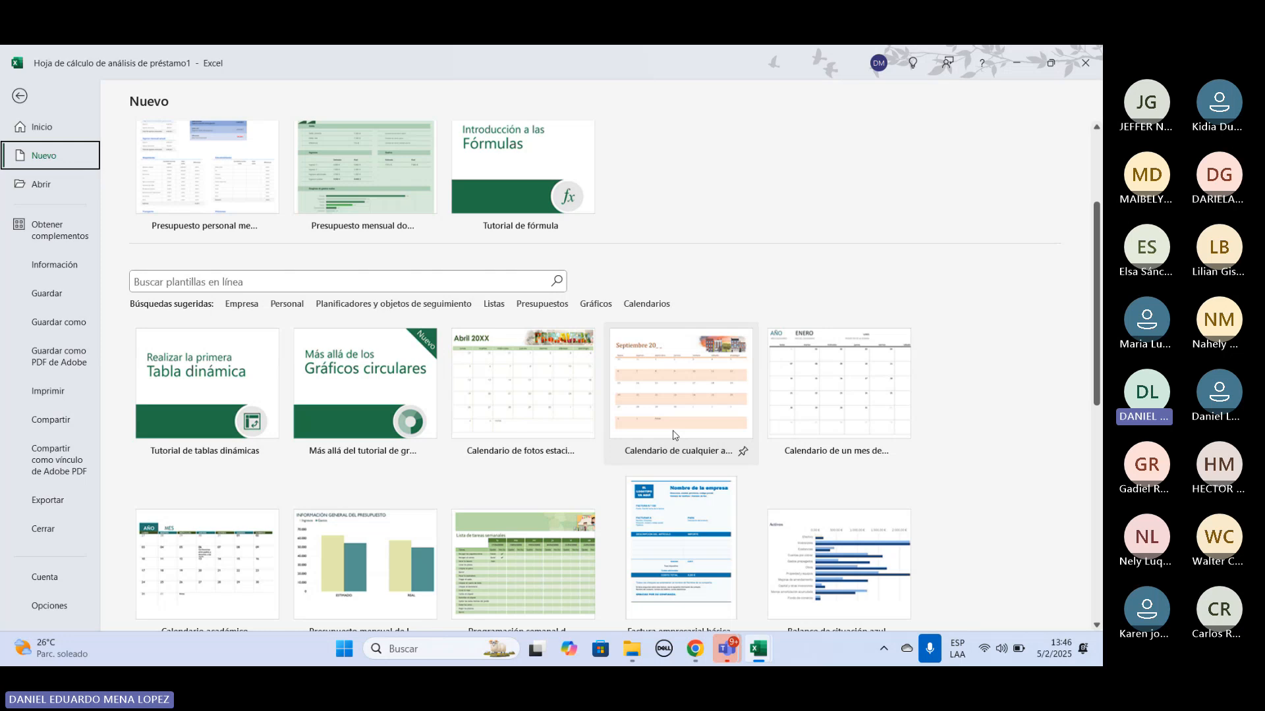
scroll(673, 435, down, 5)
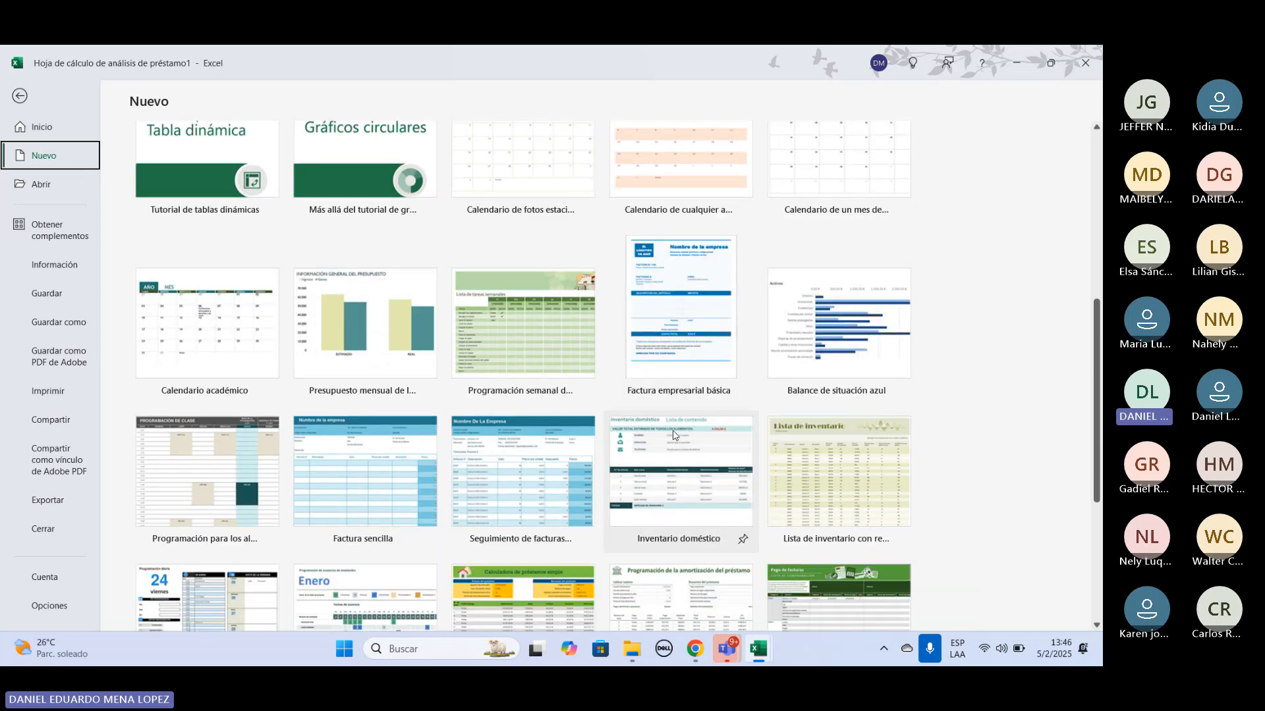
scroll(673, 435, down, 4)
scroll(566, 486, up, 3)
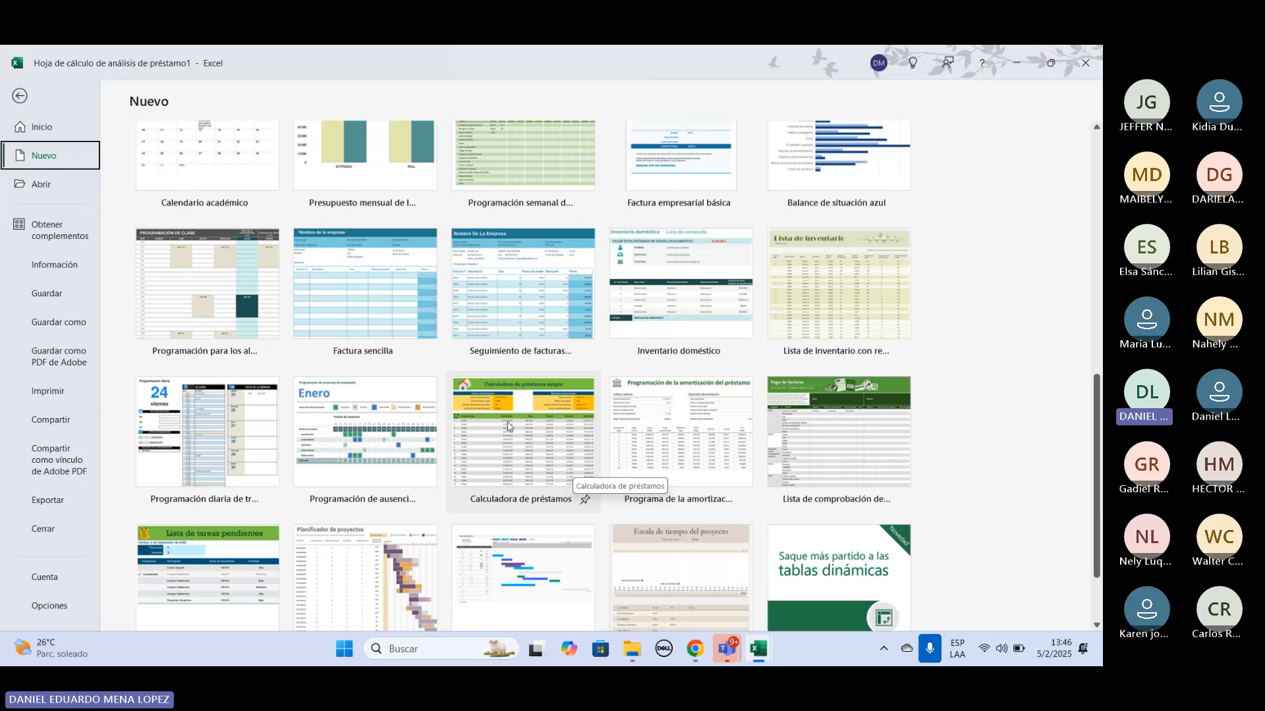
scroll(572, 468, up, 10)
click(347, 376)
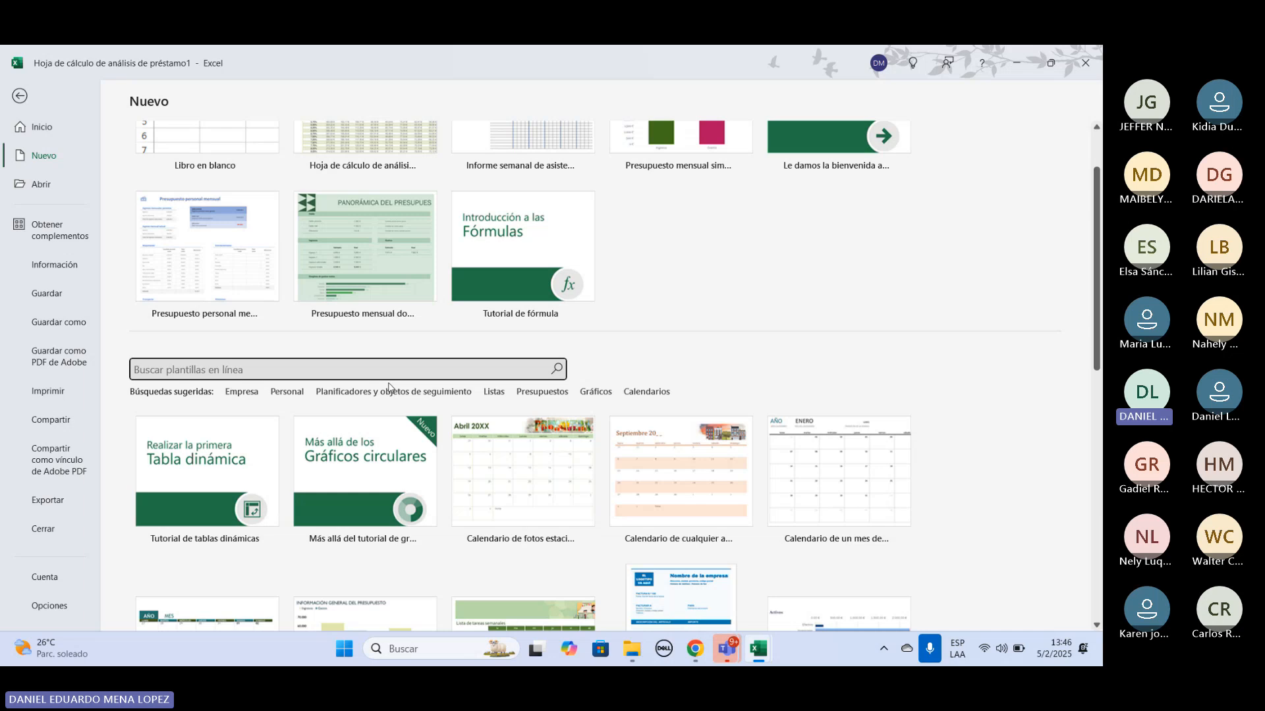
scroll(389, 388, up, 2)
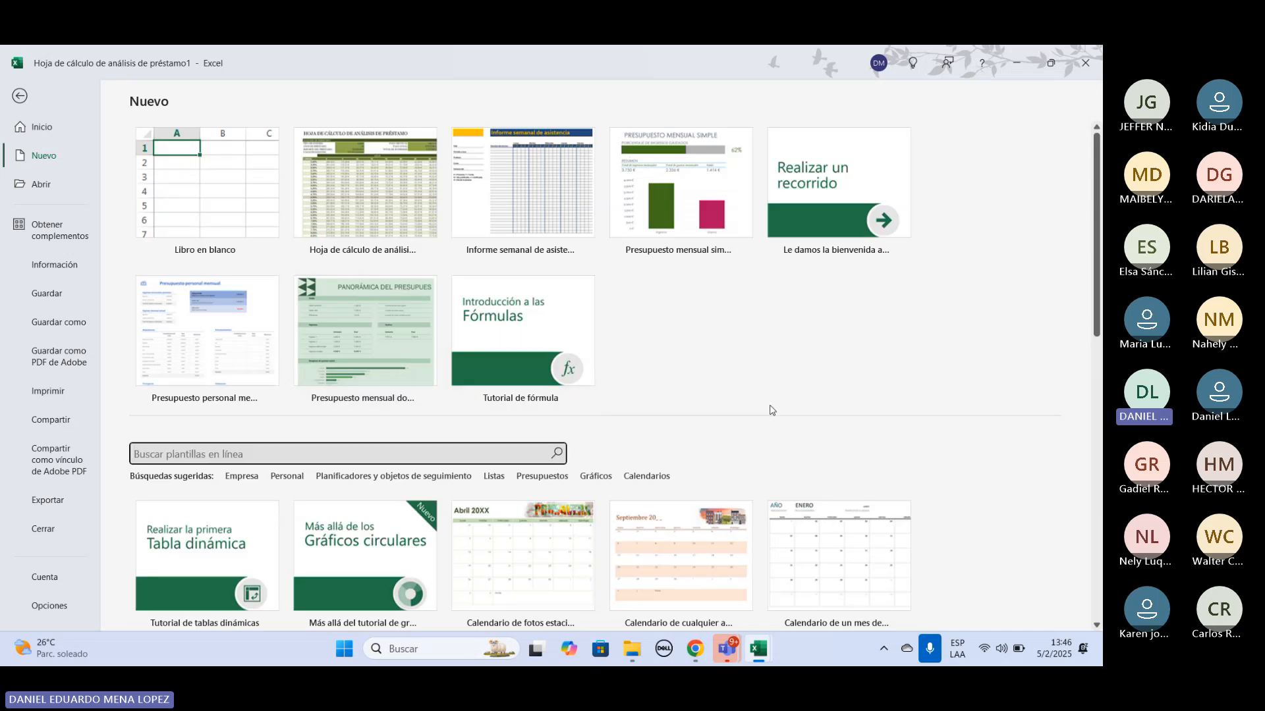